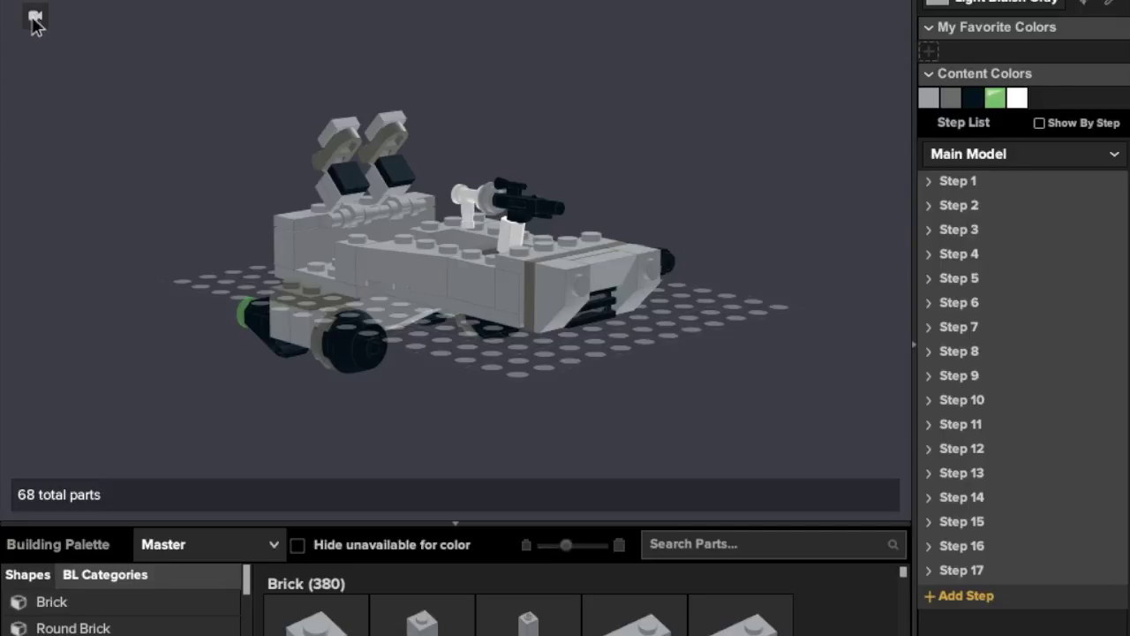
# Examine the finished vehicle model from the front, back, both sides, below and above, and return to an angled perspective view
pyautogui.moveTo(36, 16)
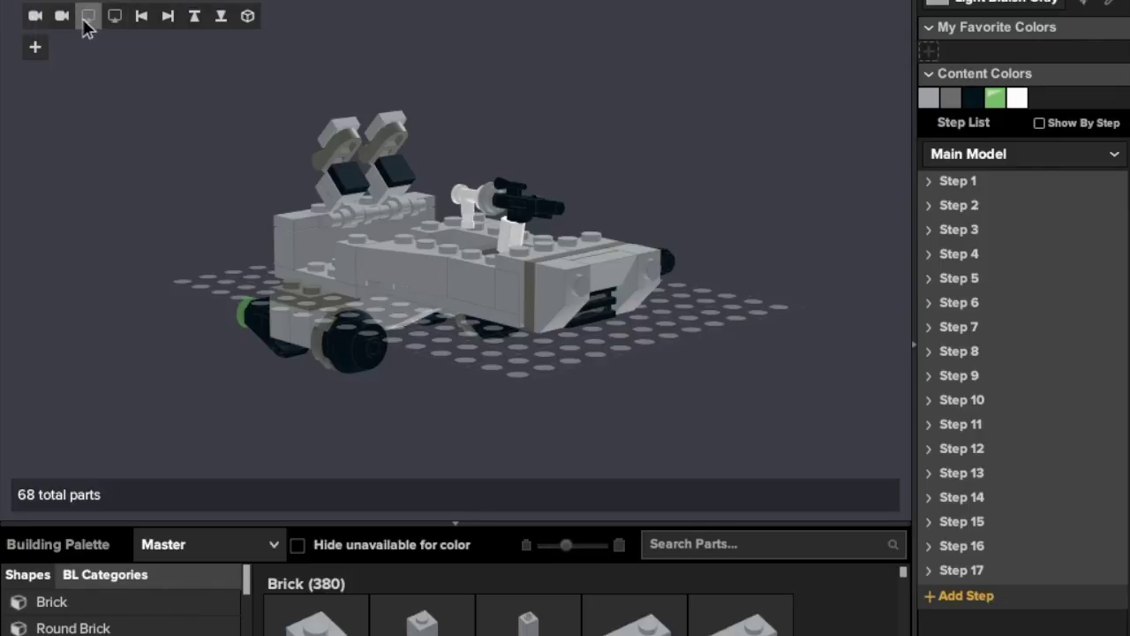
pyautogui.click(87, 23)
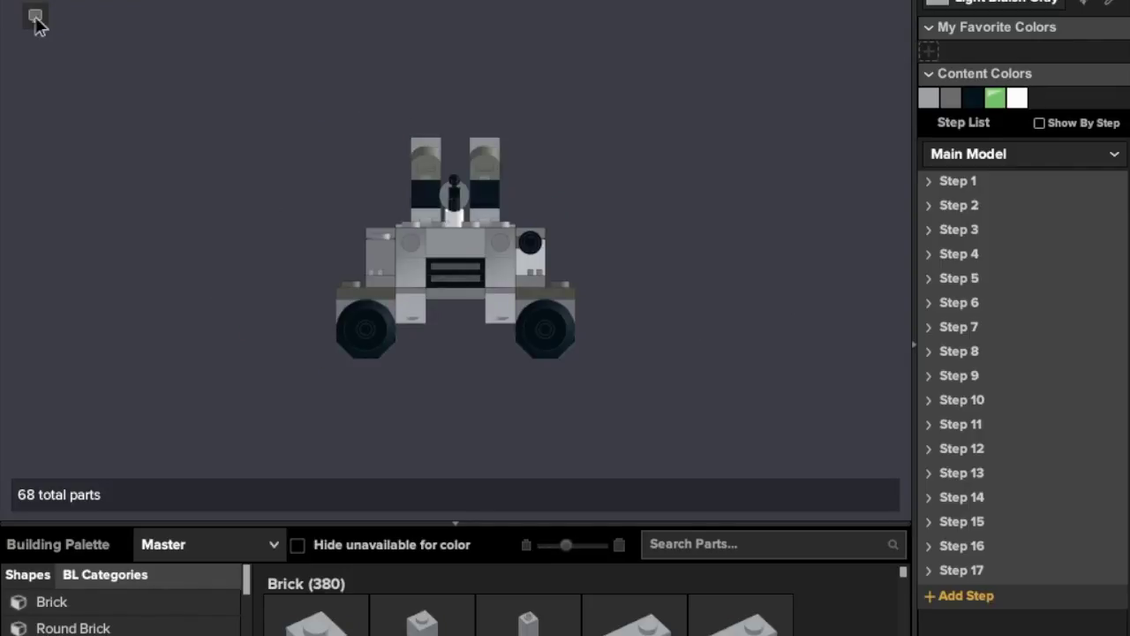
pyautogui.moveTo(35, 16)
pyautogui.click(116, 18)
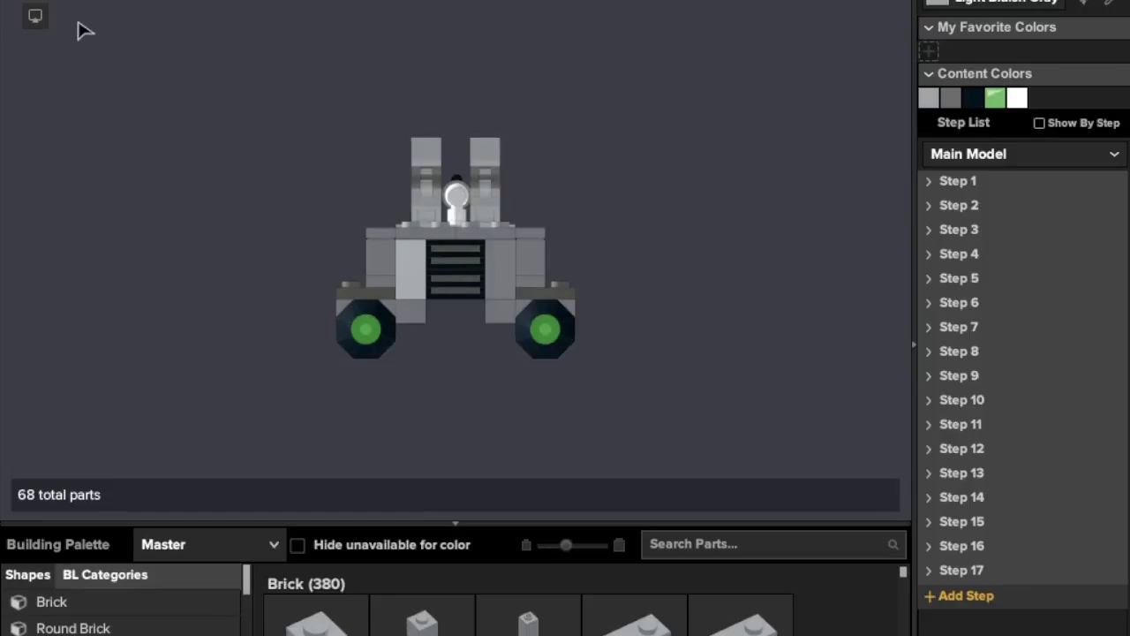
pyautogui.click(139, 23)
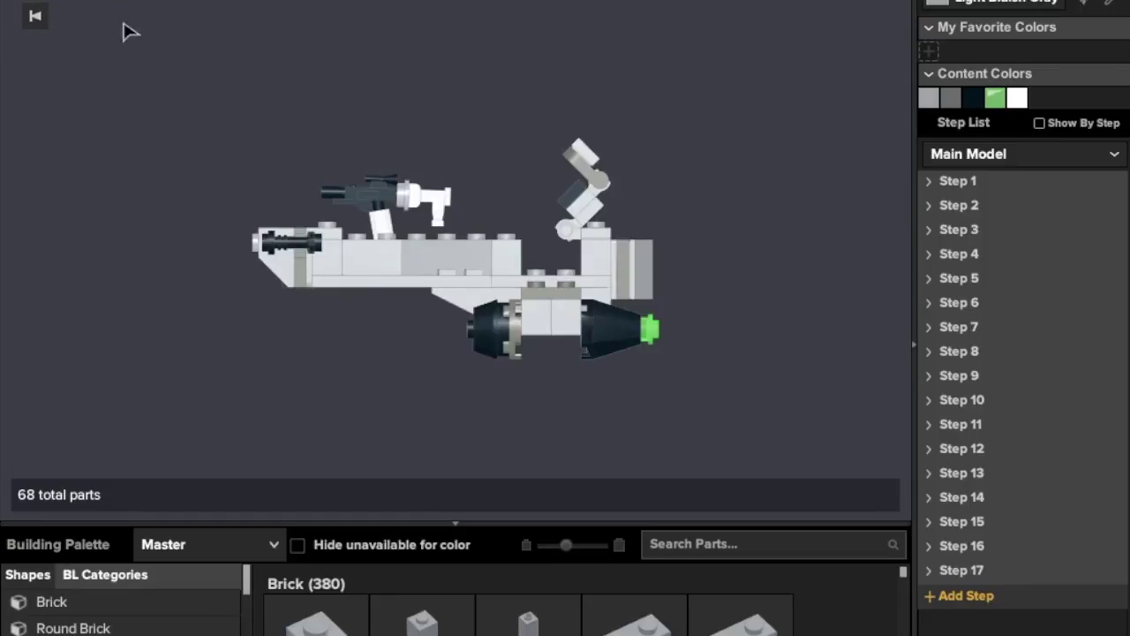
pyautogui.click(167, 18)
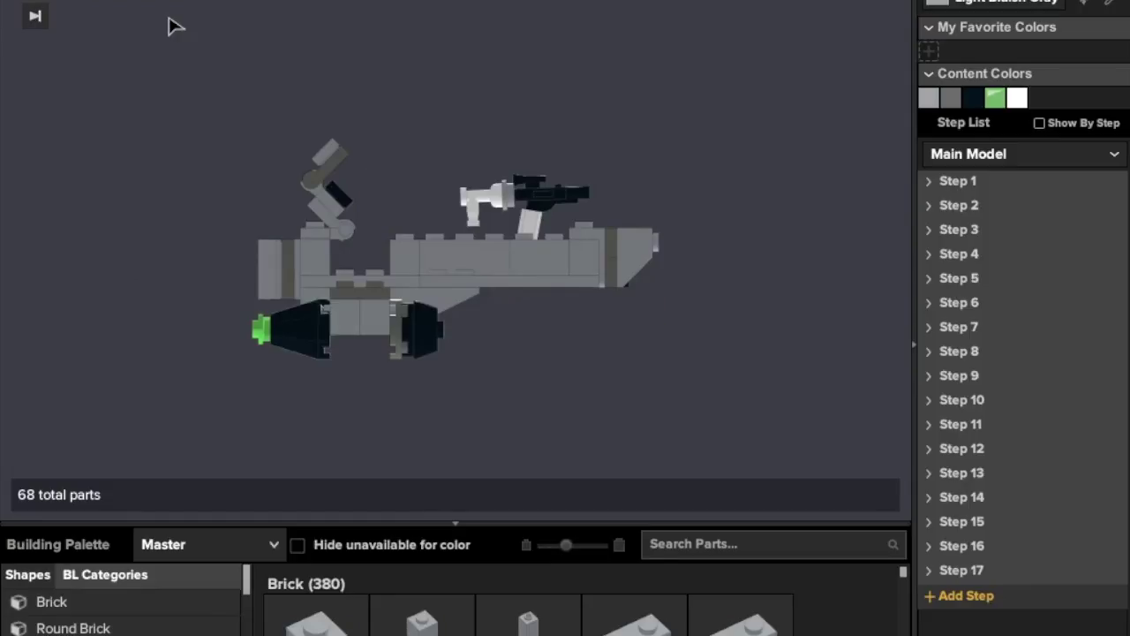
pyautogui.click(195, 17)
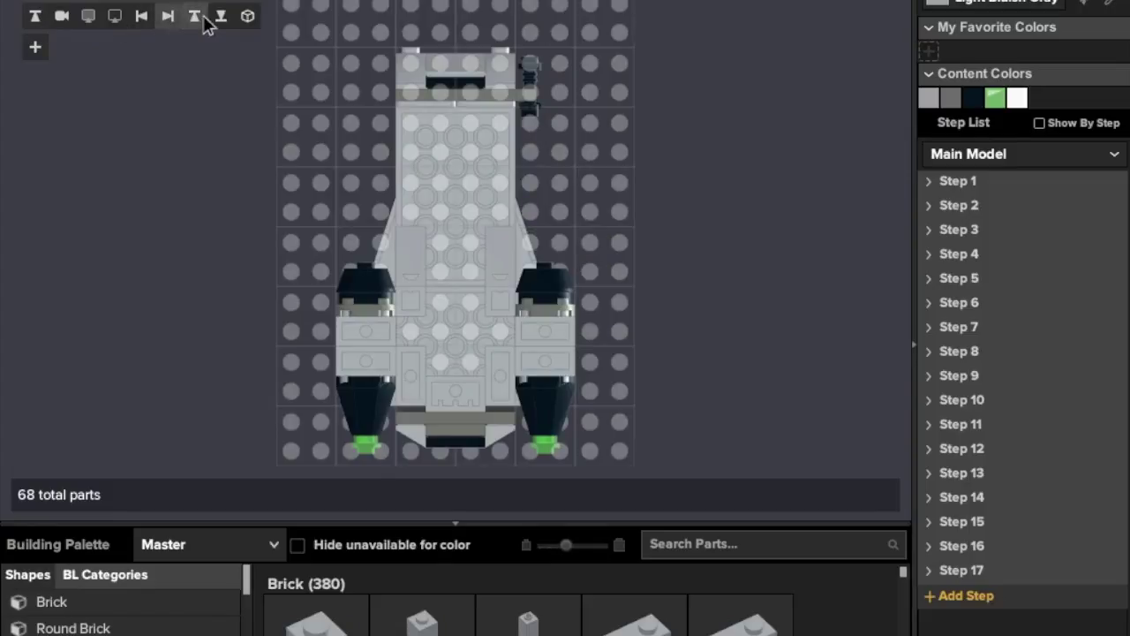
pyautogui.click(221, 16)
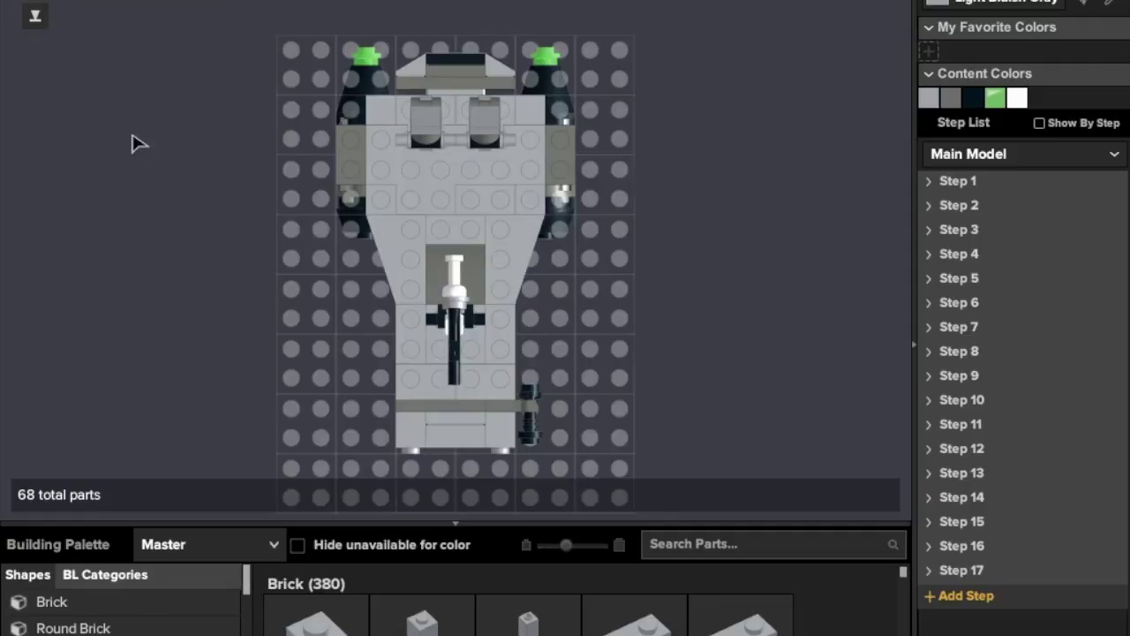
pyautogui.moveTo(134, 137); pyautogui.dragTo(173, 62, button='right')
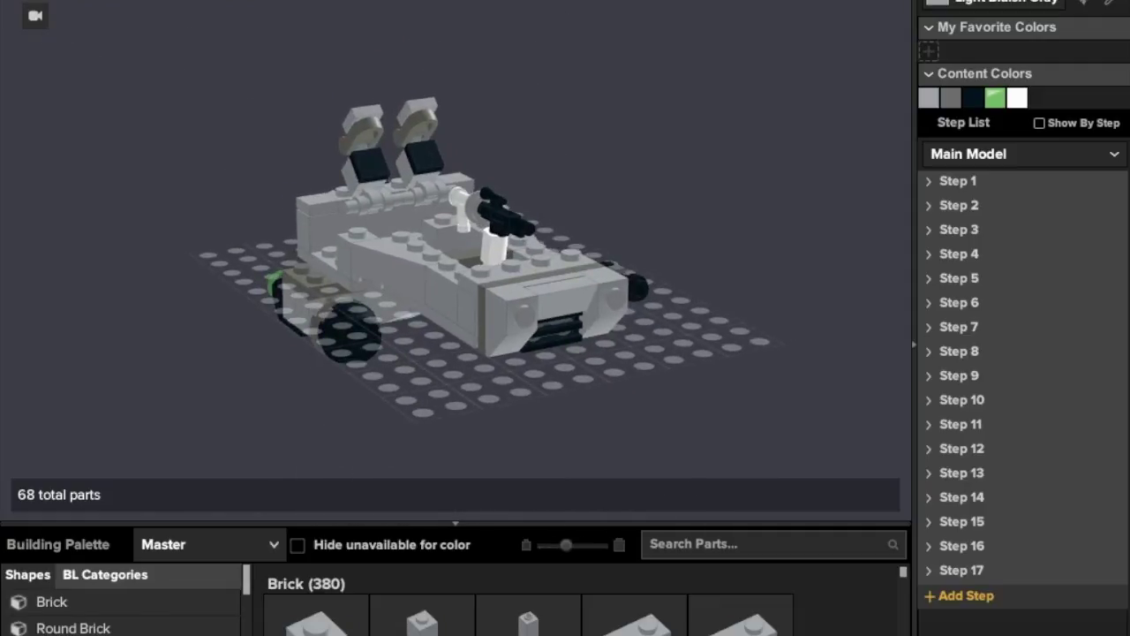
# Enable Show By Step and display only Step 1 of the finished model to inspect its base plates and wedges
pyautogui.click(1039, 124)
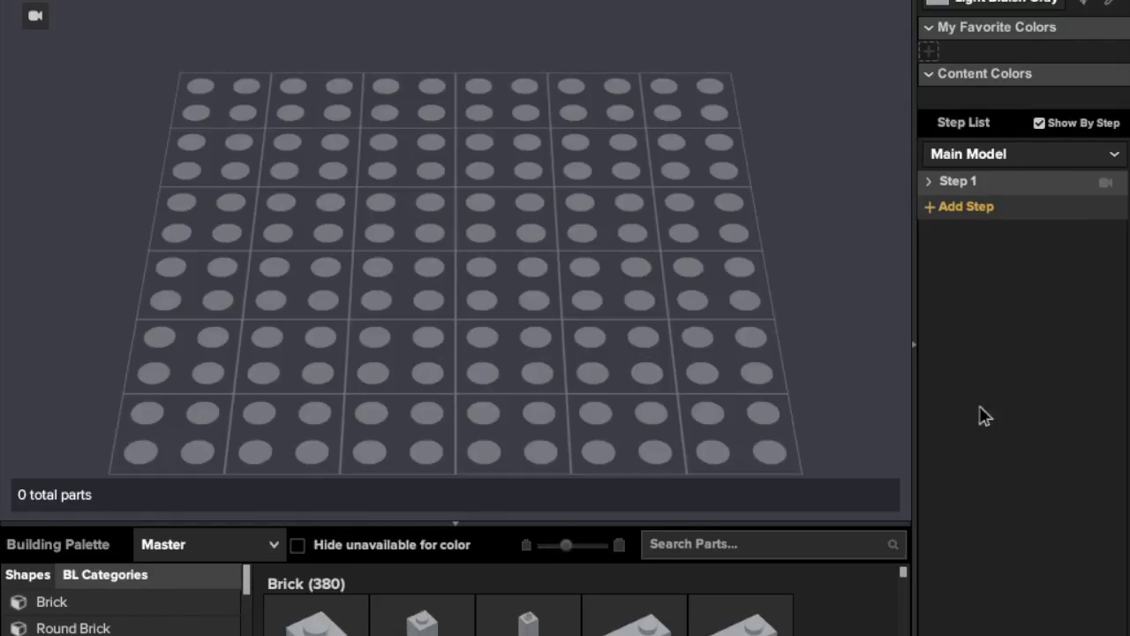
pyautogui.click(1001, 189)
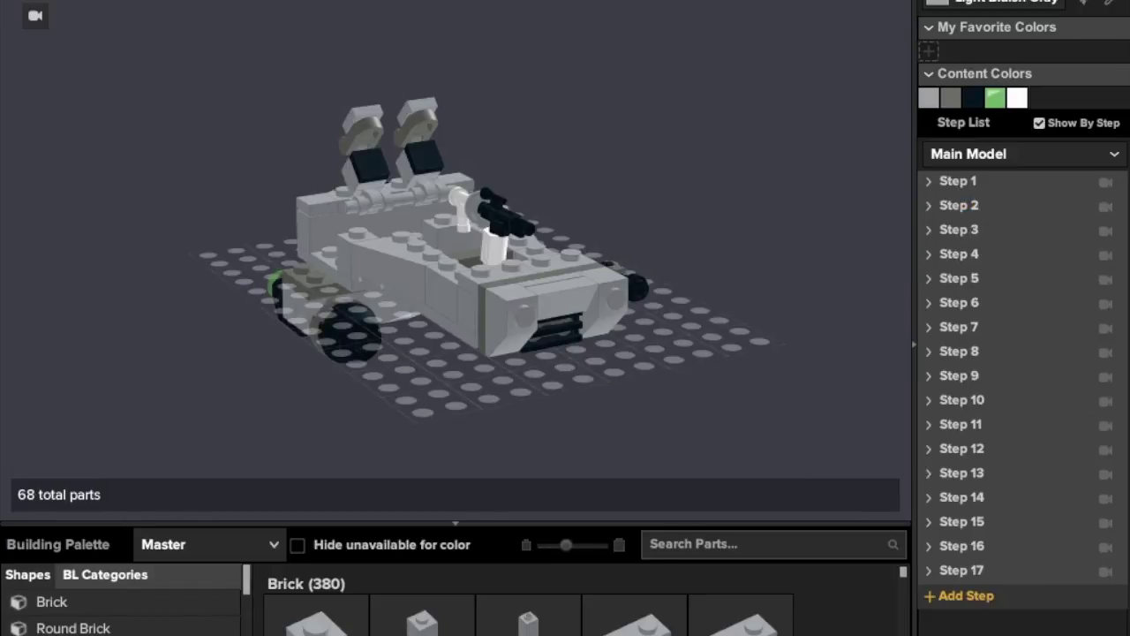
pyautogui.click(1017, 187)
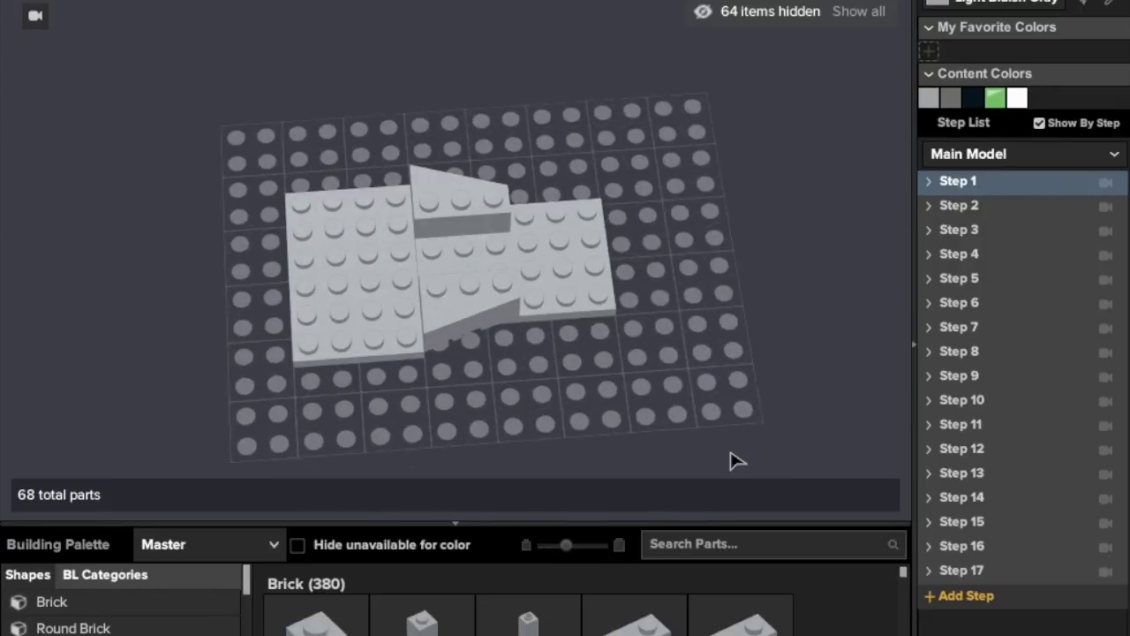
pyautogui.click(543, 250)
pyautogui.click(358, 239)
pyautogui.click(440, 176)
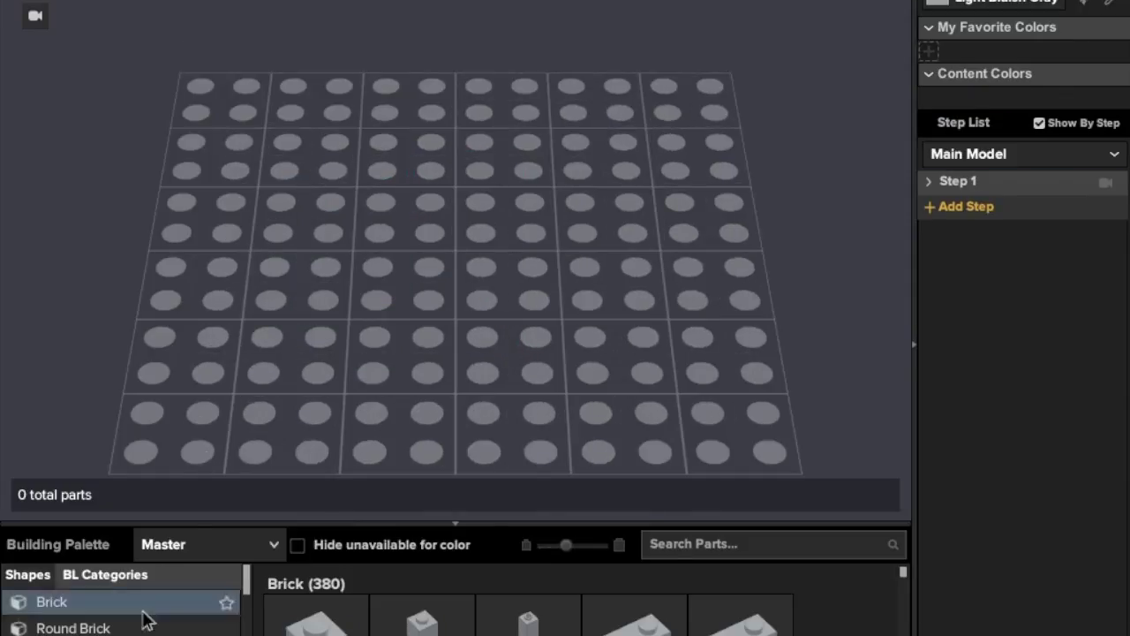
# Place two Plate 4 x 6 parts in the empty model, the second rotated 90° and centred against the first one's long edge
pyautogui.scroll(-3, 121, 609)
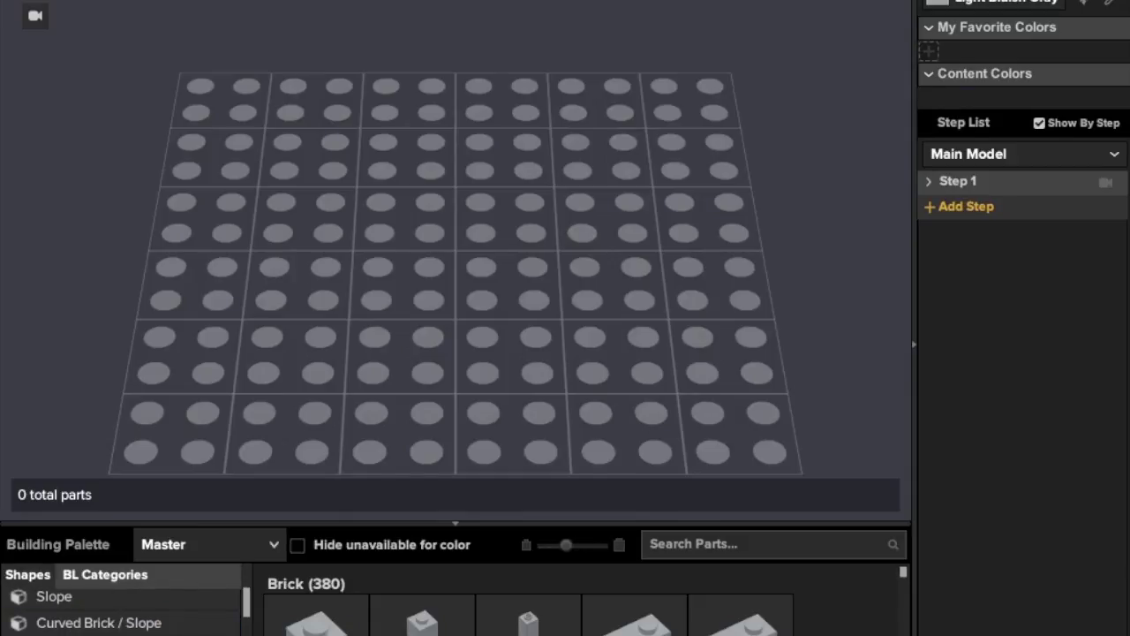
pyautogui.scroll(-5, 433, 608)
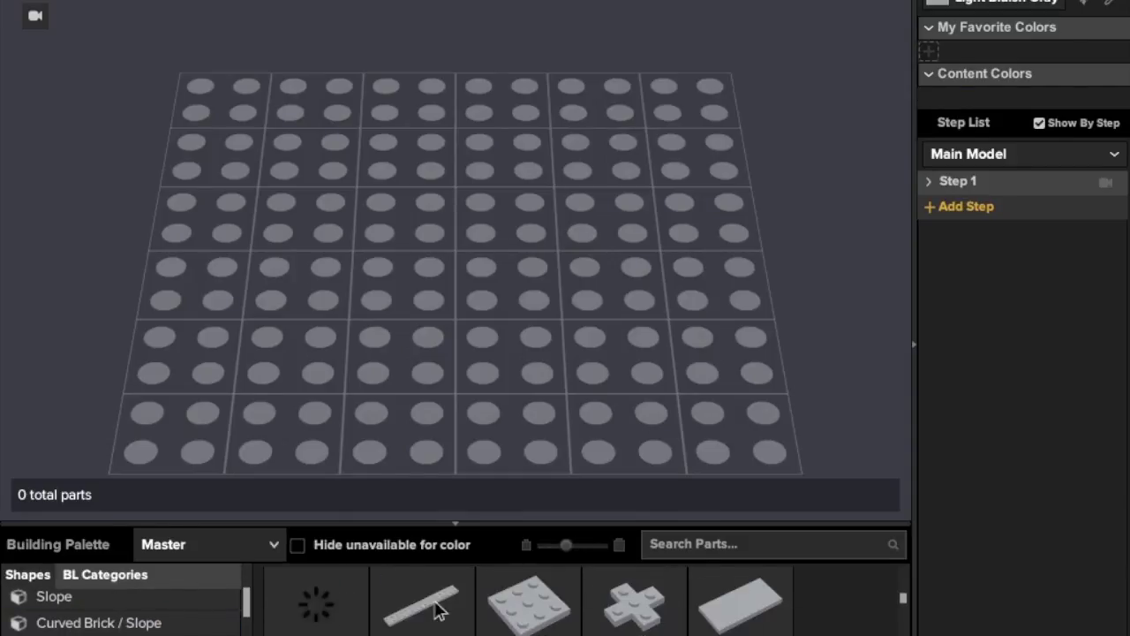
pyautogui.scroll(-1, 439, 609)
pyautogui.moveTo(521, 632); pyautogui.dragTo(451, 154)
pyautogui.click(451, 150)
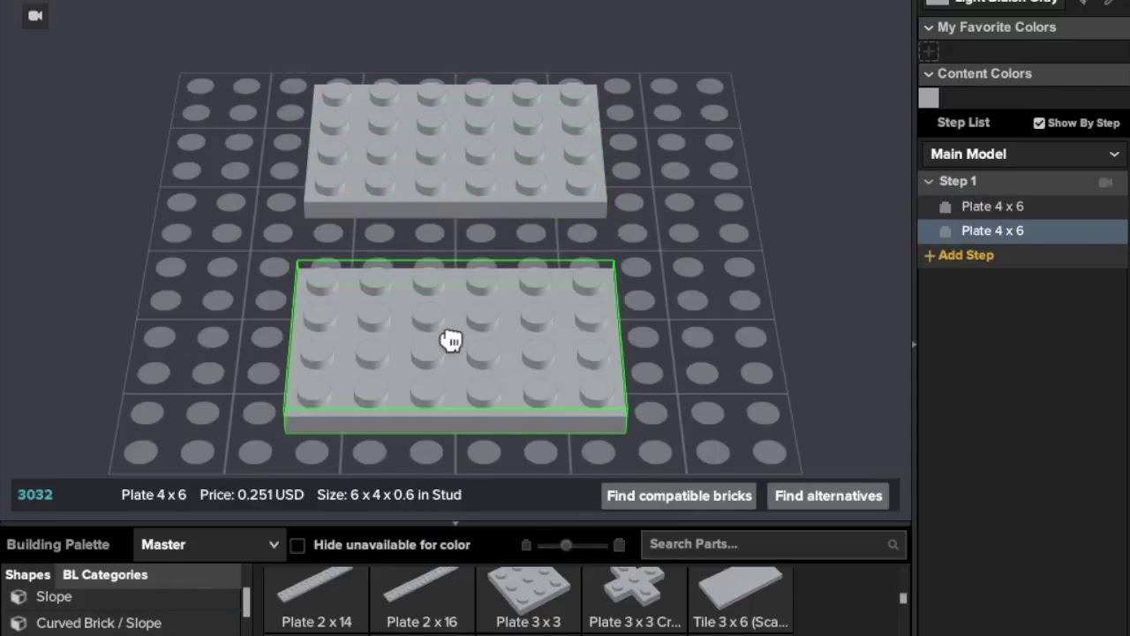
pyautogui.press('Right')
pyautogui.click(451, 326)
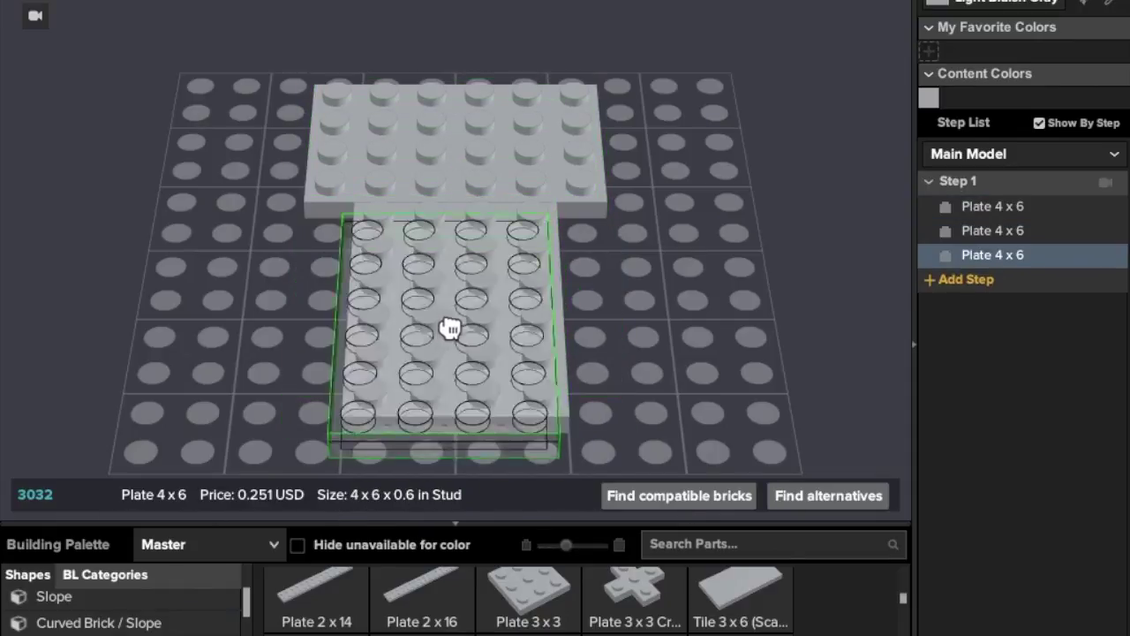
pyautogui.press('Escape')
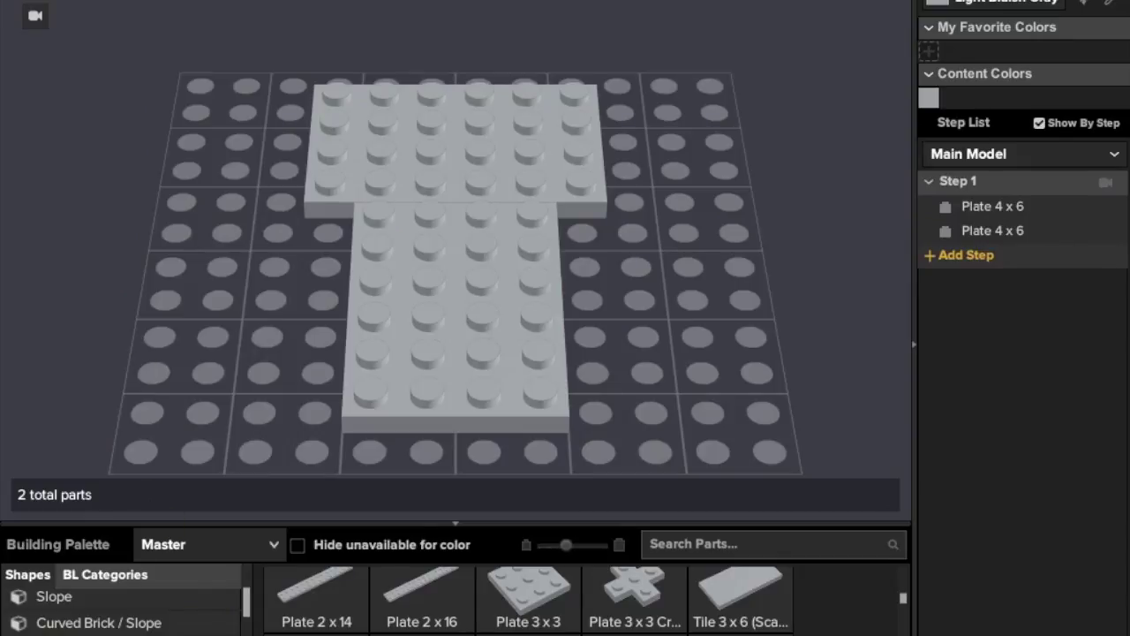
# Browse the part categories, including Modified Brick, for the angled piece that goes beside the plates
pyautogui.scroll(2, 123, 610)
pyautogui.click(89, 634)
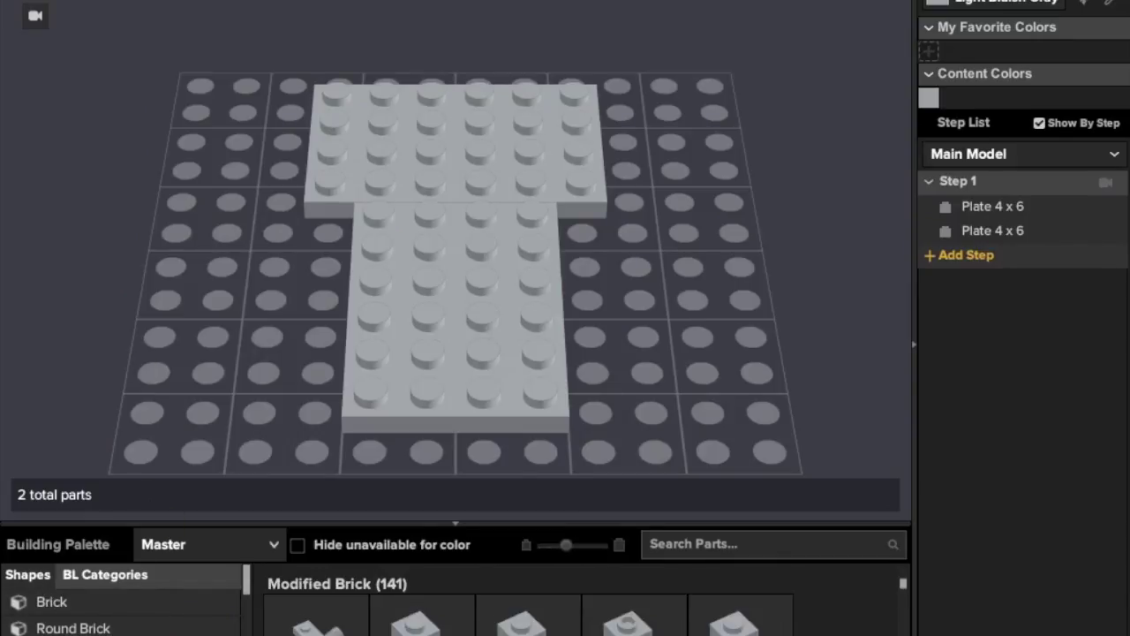
pyautogui.click(88, 628)
pyautogui.scroll(-3, 529, 609)
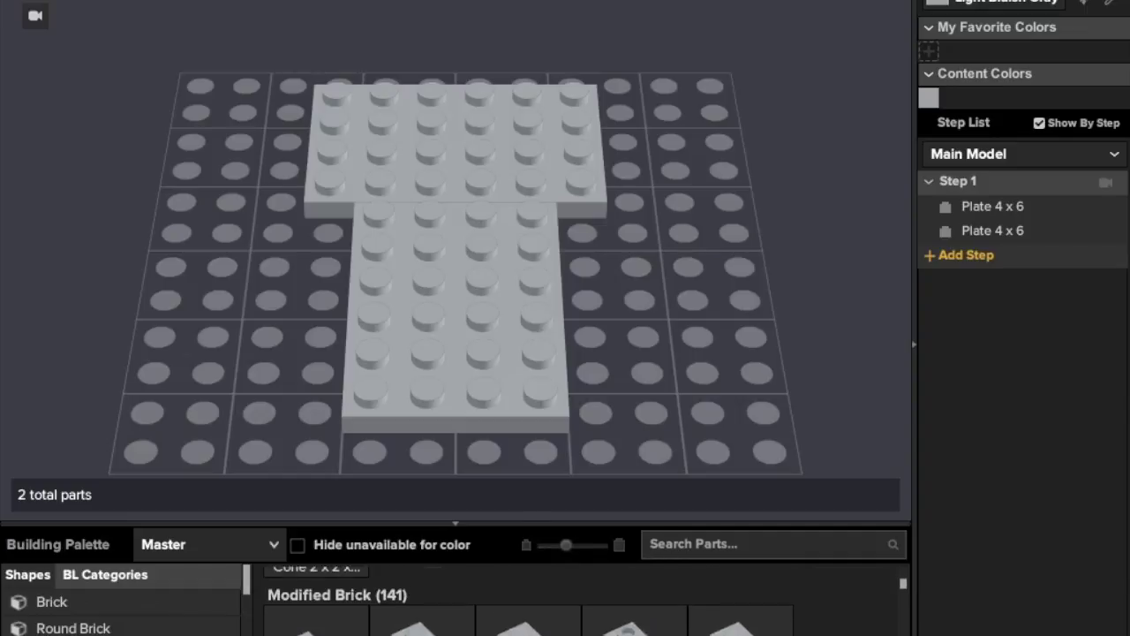
pyautogui.click(133, 626)
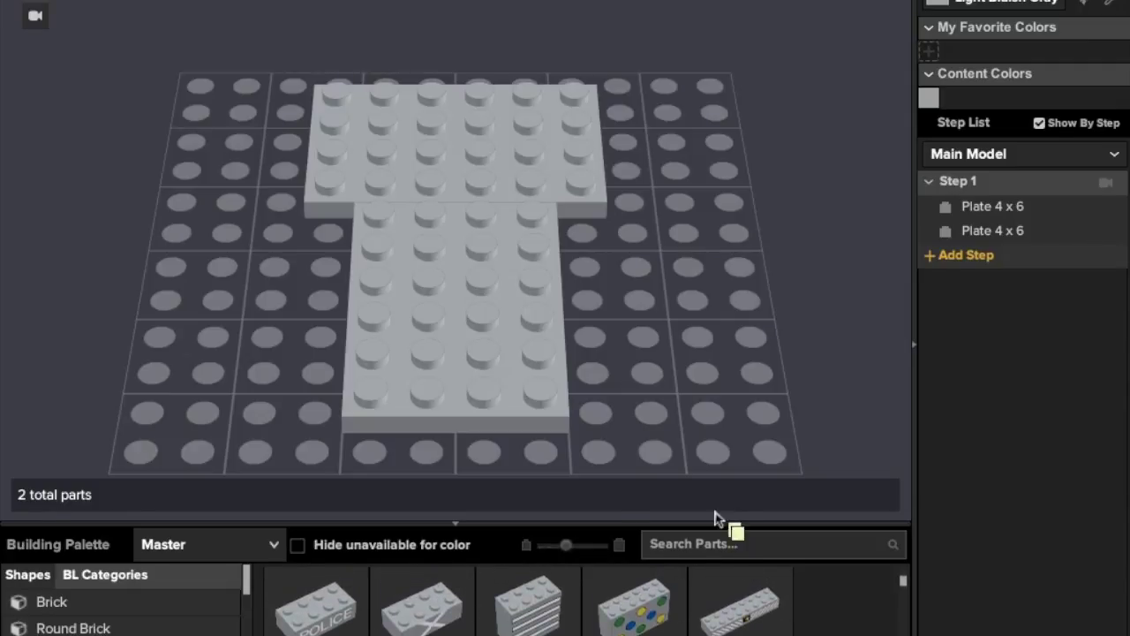
# Search the part library for 1x3, look through the results for the angled piece, and clear the search
pyautogui.click(717, 546)
pyautogui.write('1')
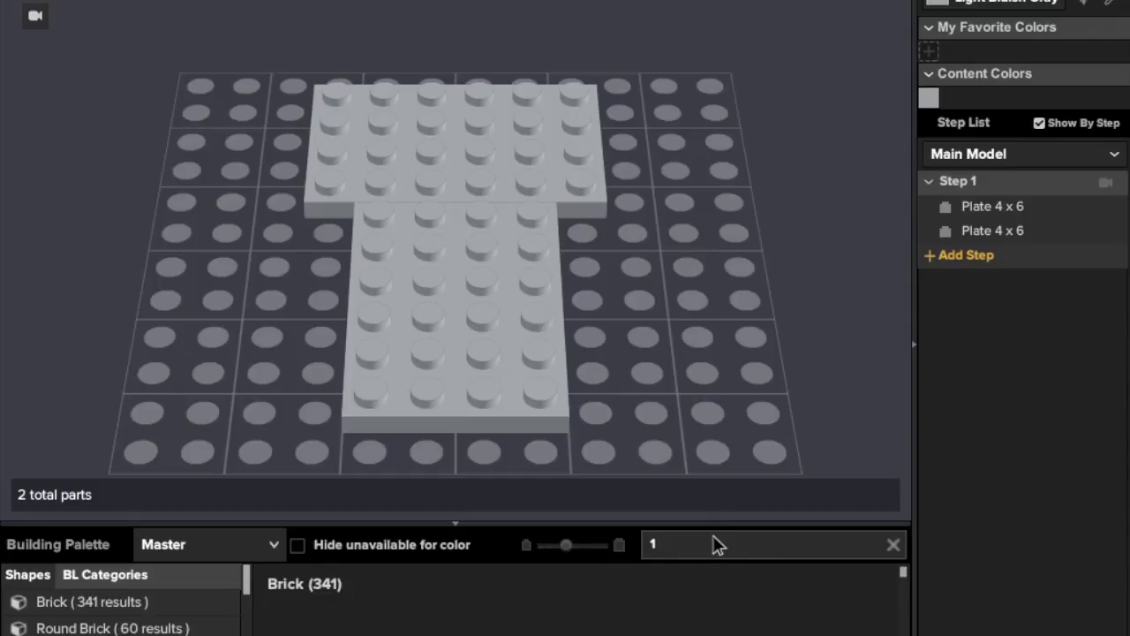
pyautogui.write('x3')
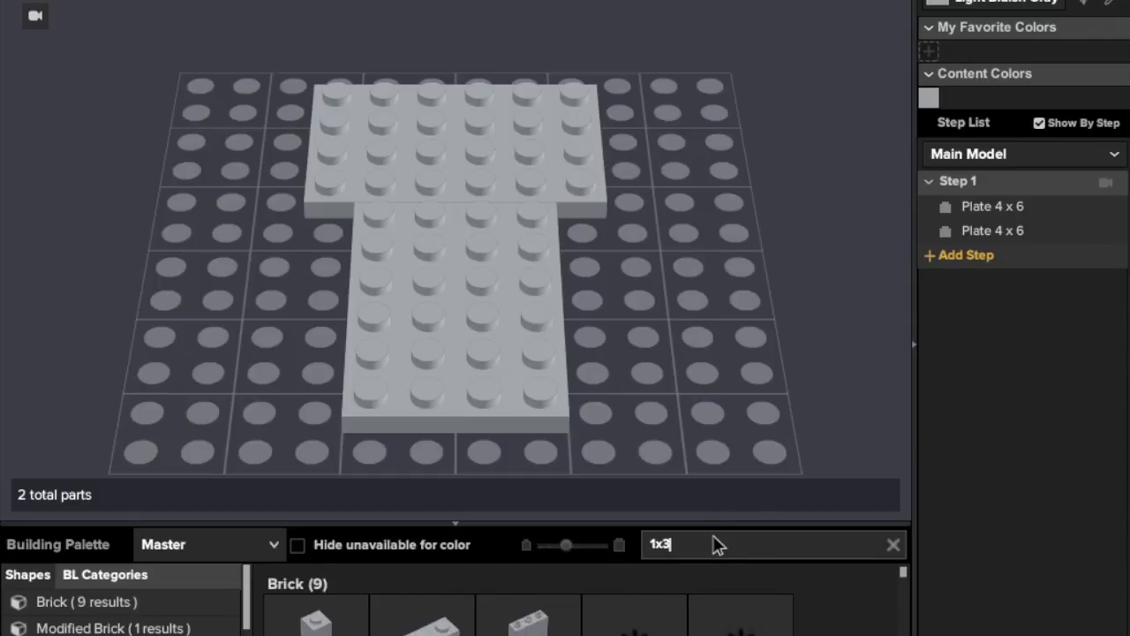
pyautogui.scroll(-5, 583, 604)
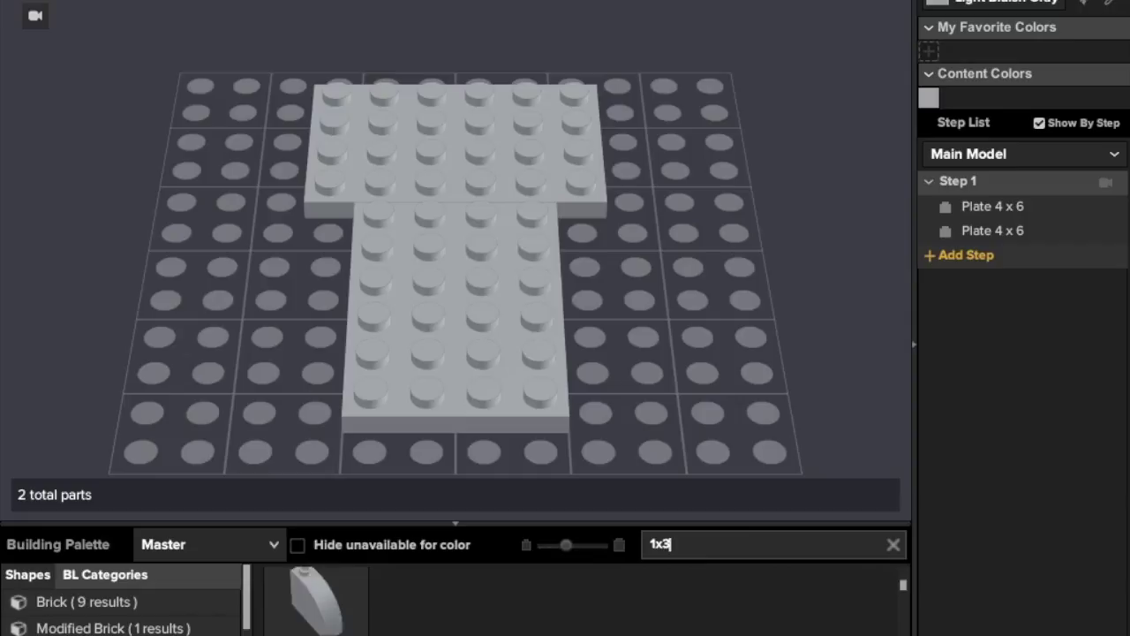
pyautogui.scroll(-8, 583, 605)
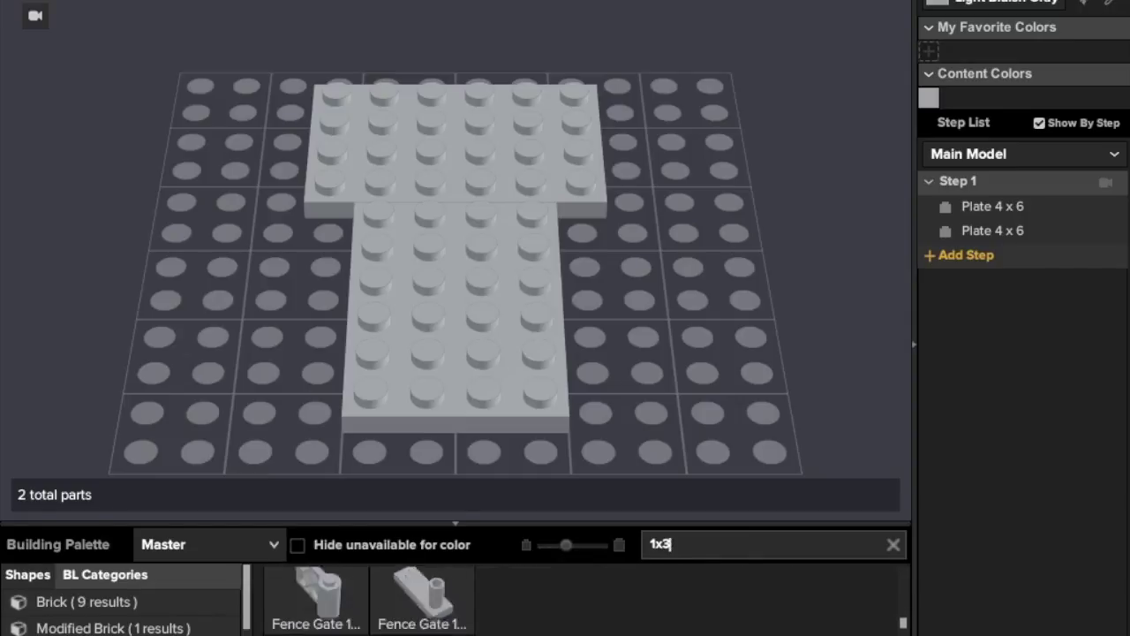
pyautogui.scroll(-8, 583, 605)
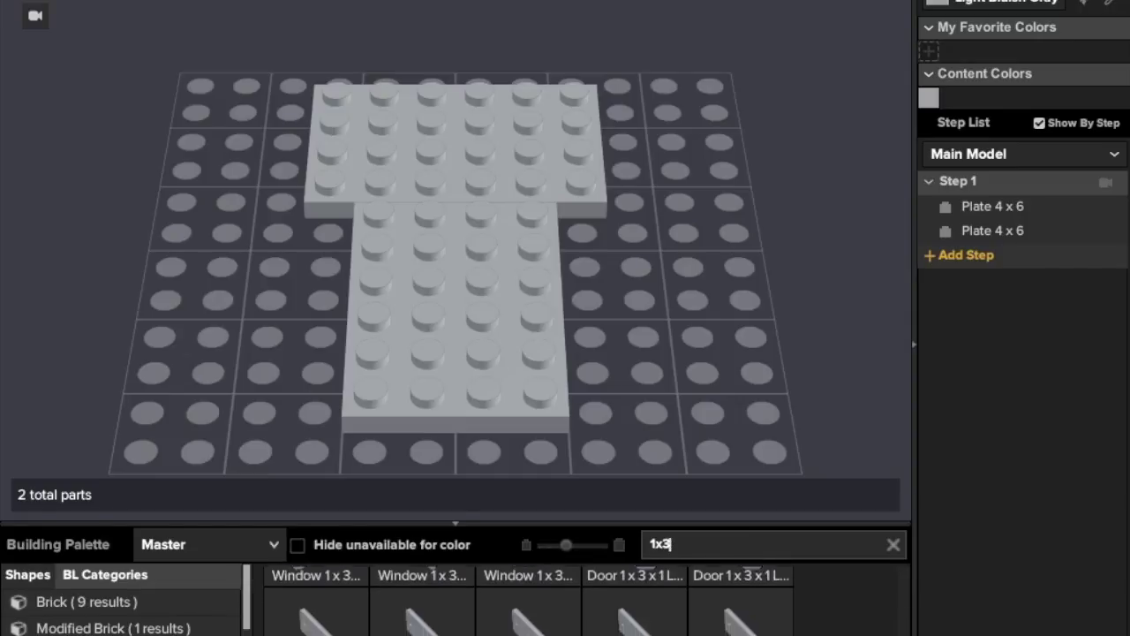
pyautogui.scroll(-8, 583, 605)
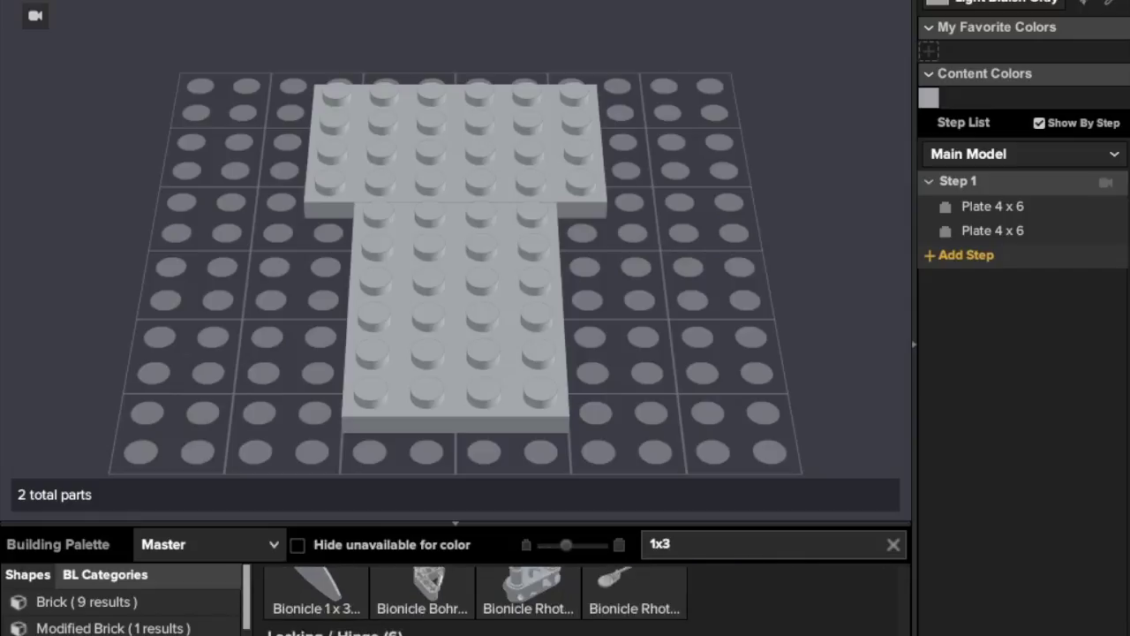
pyautogui.scroll(-2, 583, 605)
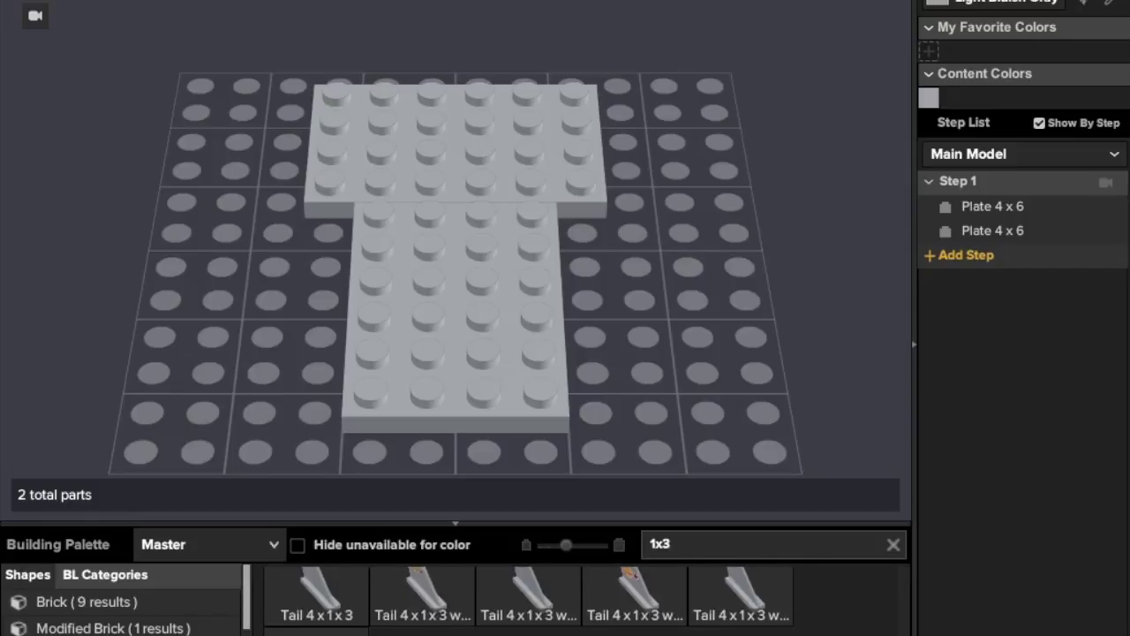
pyautogui.scroll(10, 583, 605)
pyautogui.scroll(8, 583, 605)
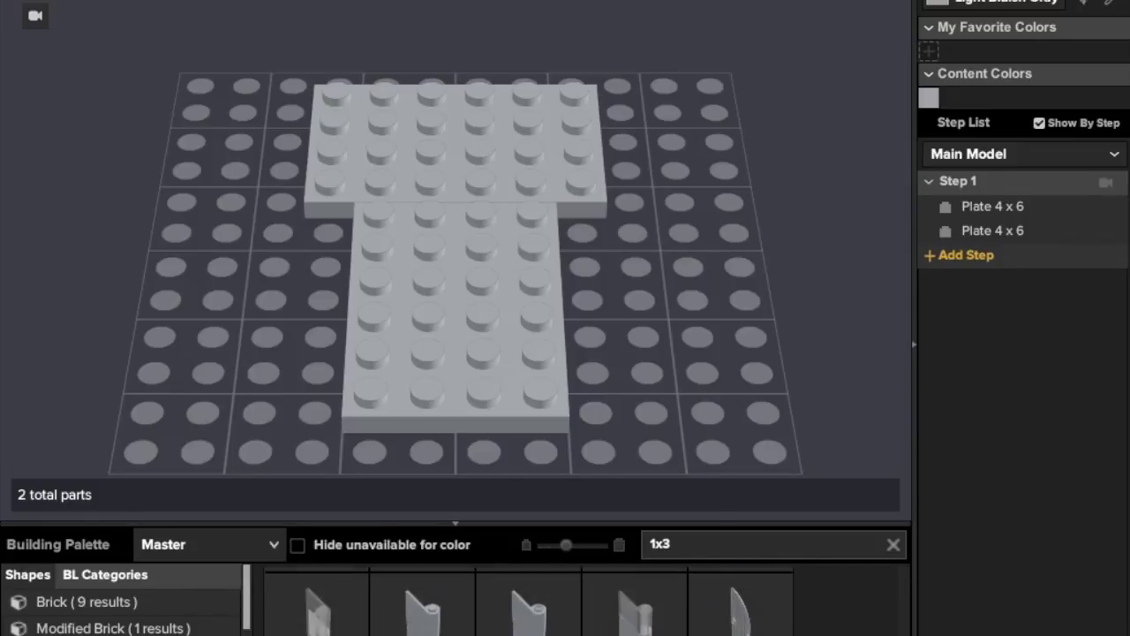
pyautogui.scroll(8, 583, 605)
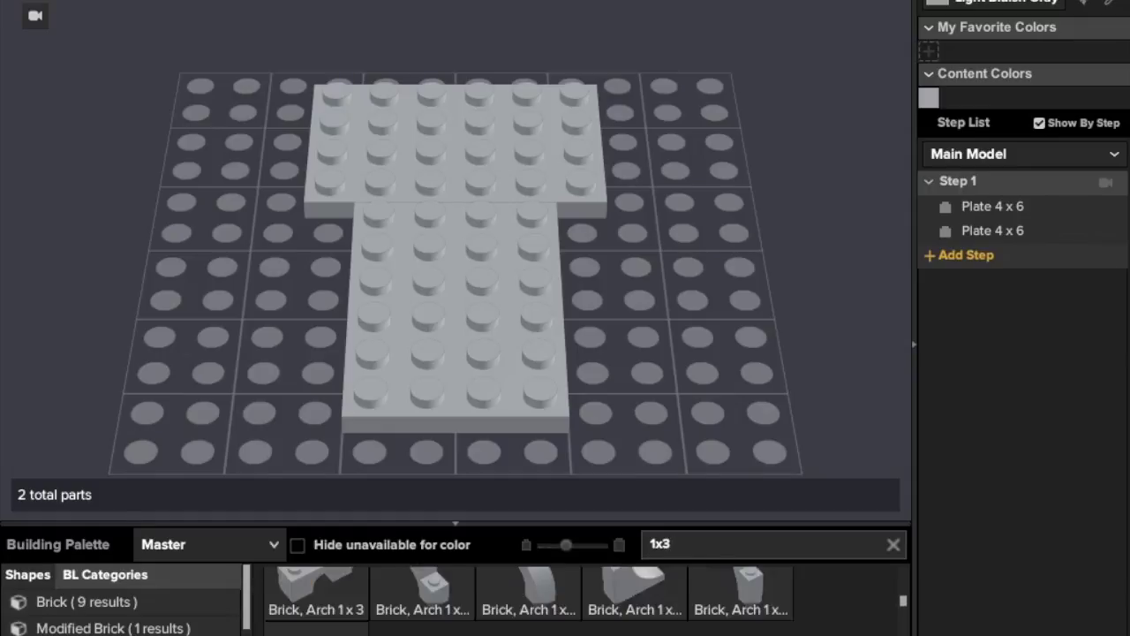
pyautogui.scroll(2, 582, 605)
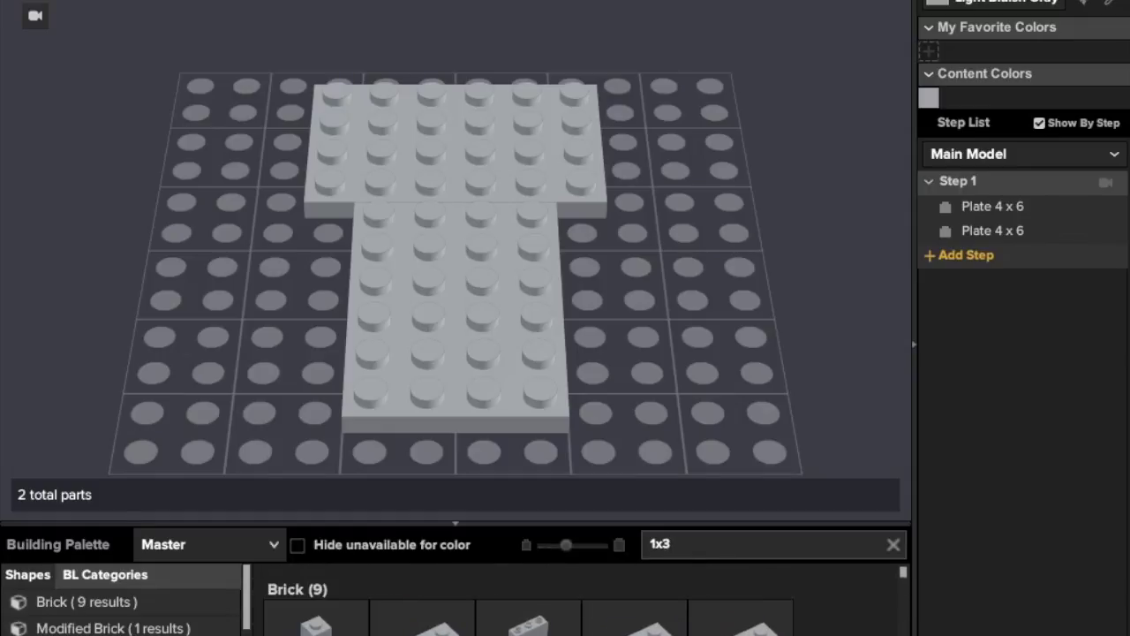
pyautogui.click(894, 548)
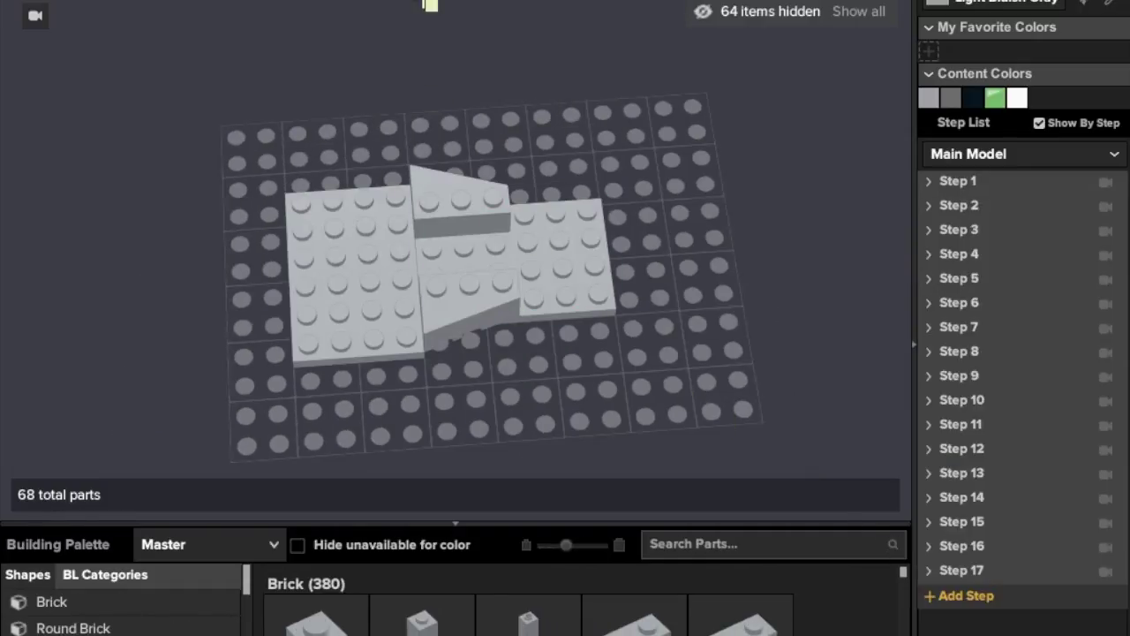
# Identify the wedge beside the plates in the finished model's Step 1 and search the part library for 3x2
pyautogui.click(444, 223)
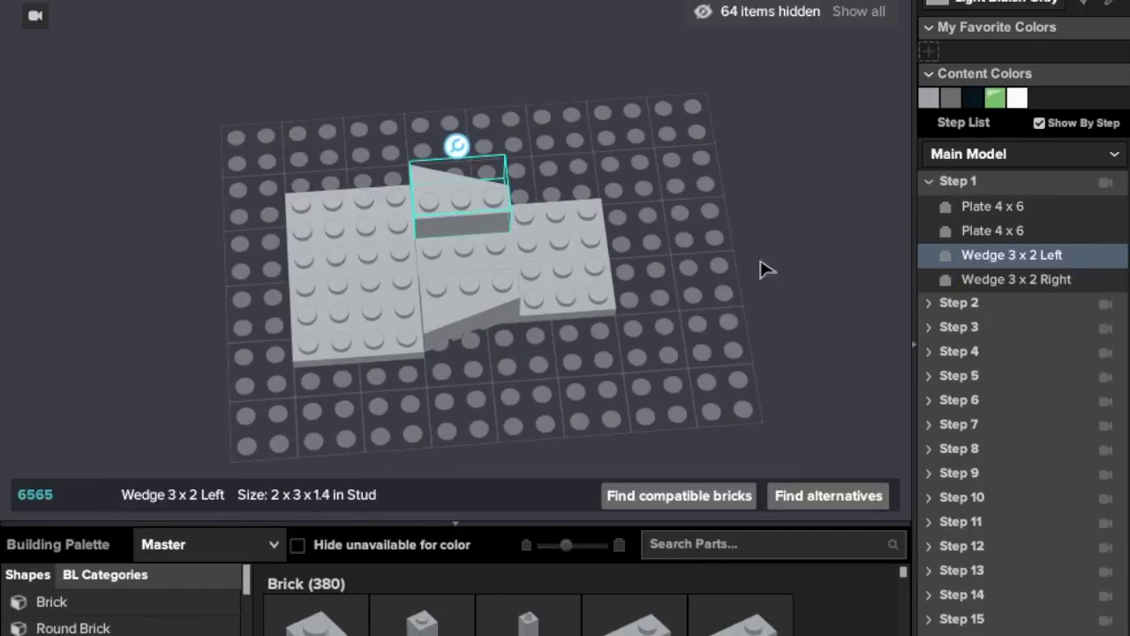
pyautogui.click(324, 89)
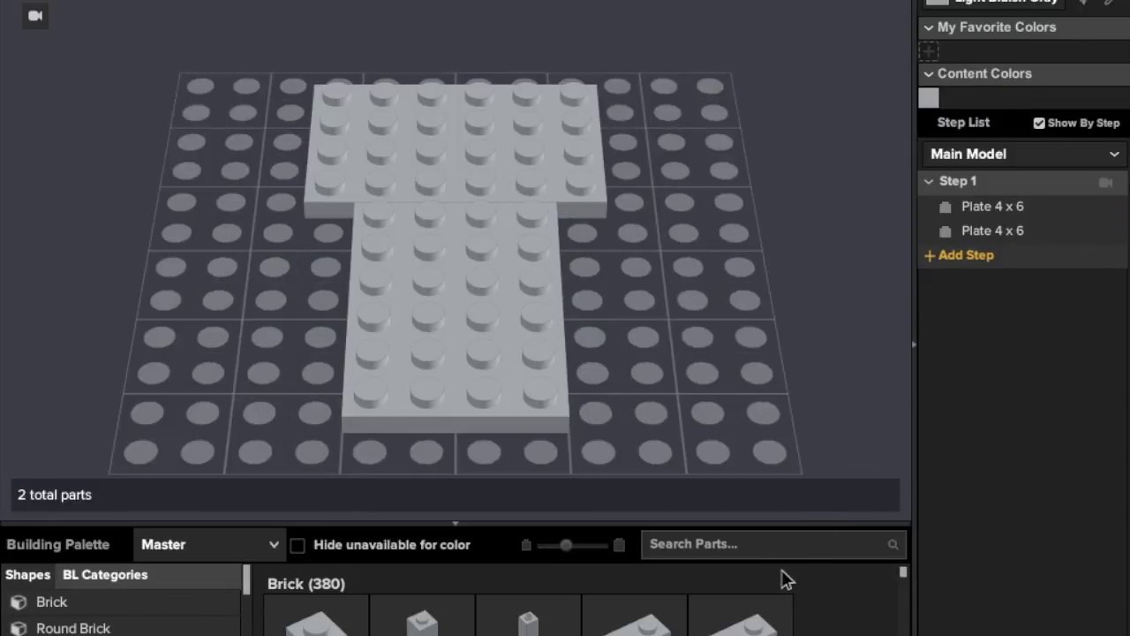
pyautogui.click(781, 553)
pyautogui.write('3')
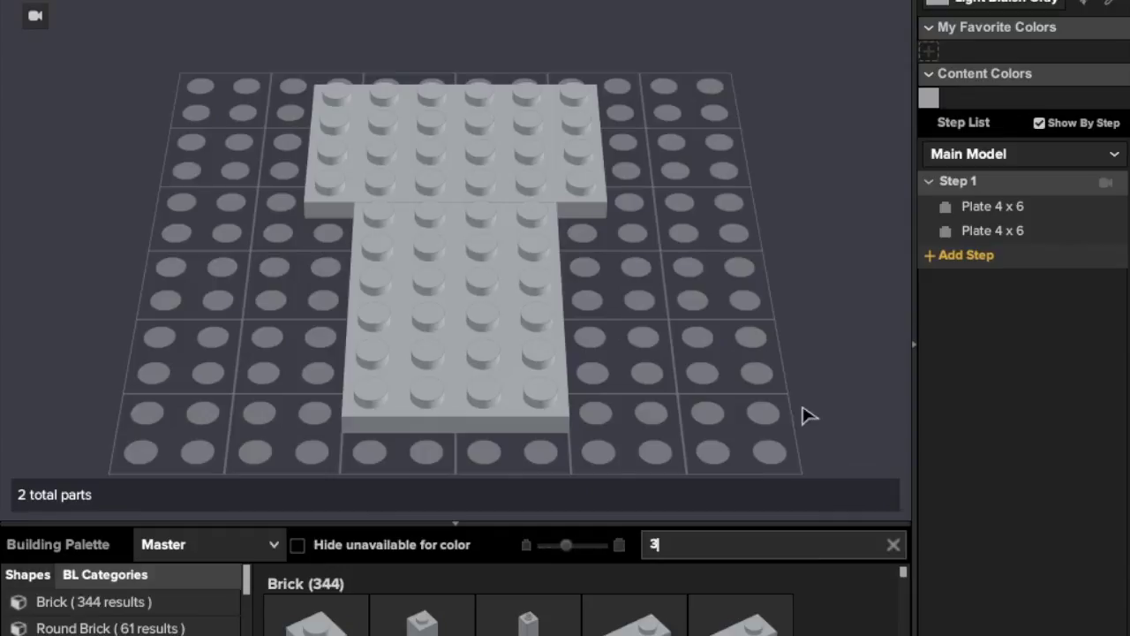
pyautogui.write('x2')
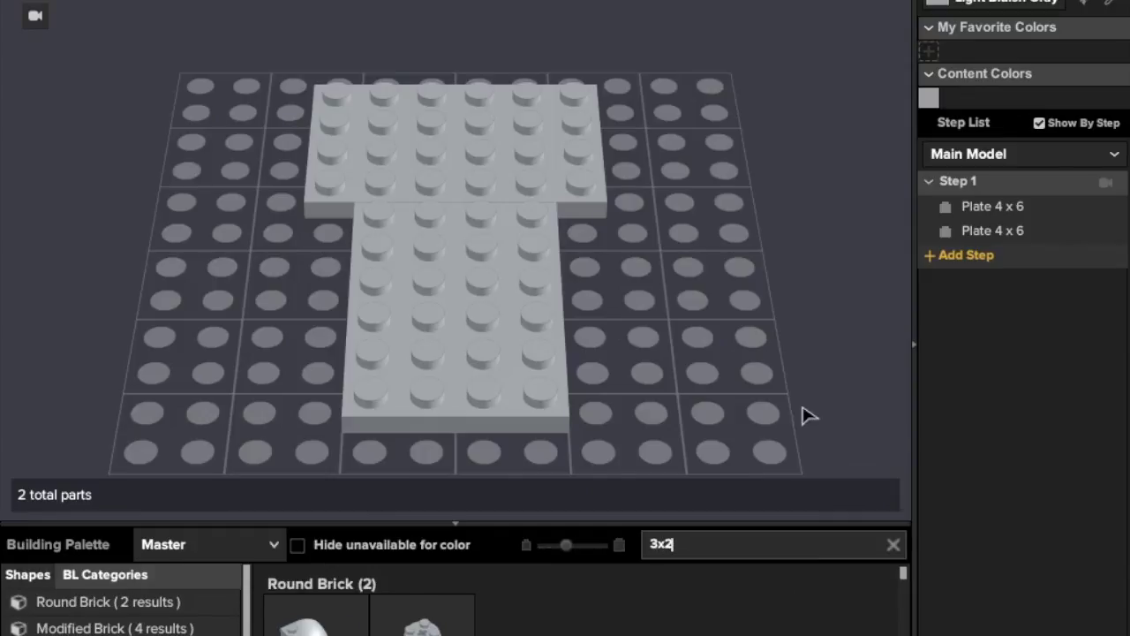
pyautogui.scroll(-4, 778, 634)
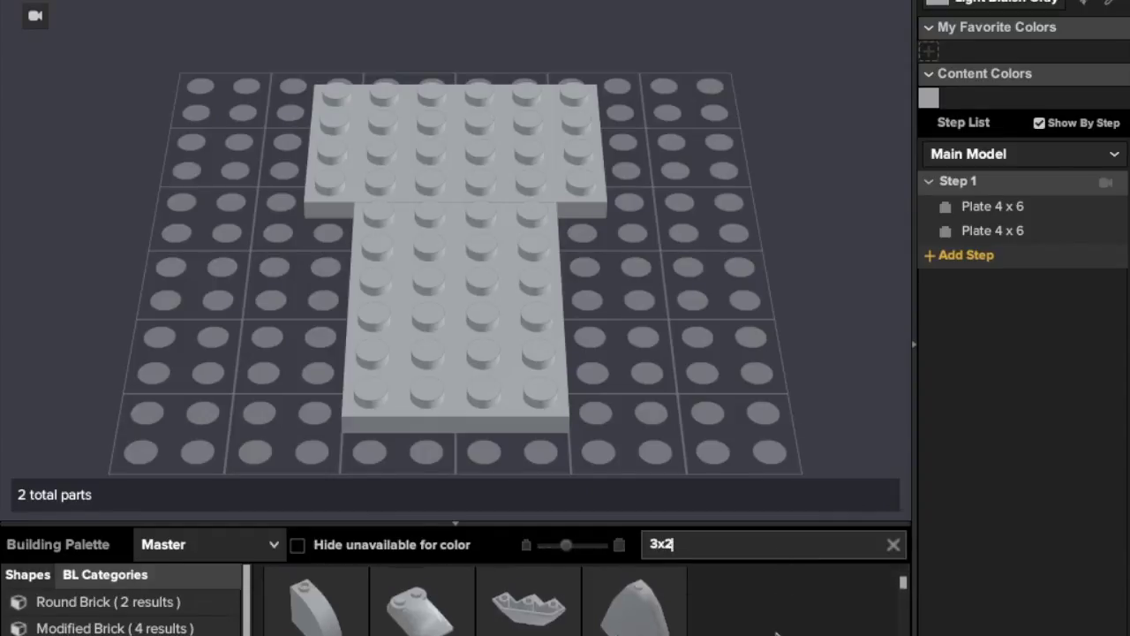
# Place a Wedge 3 x 2 Left and a Wedge 3 x 2 Right on opposite edges of the narrow plate, against the wide plate
pyautogui.click(744, 623)
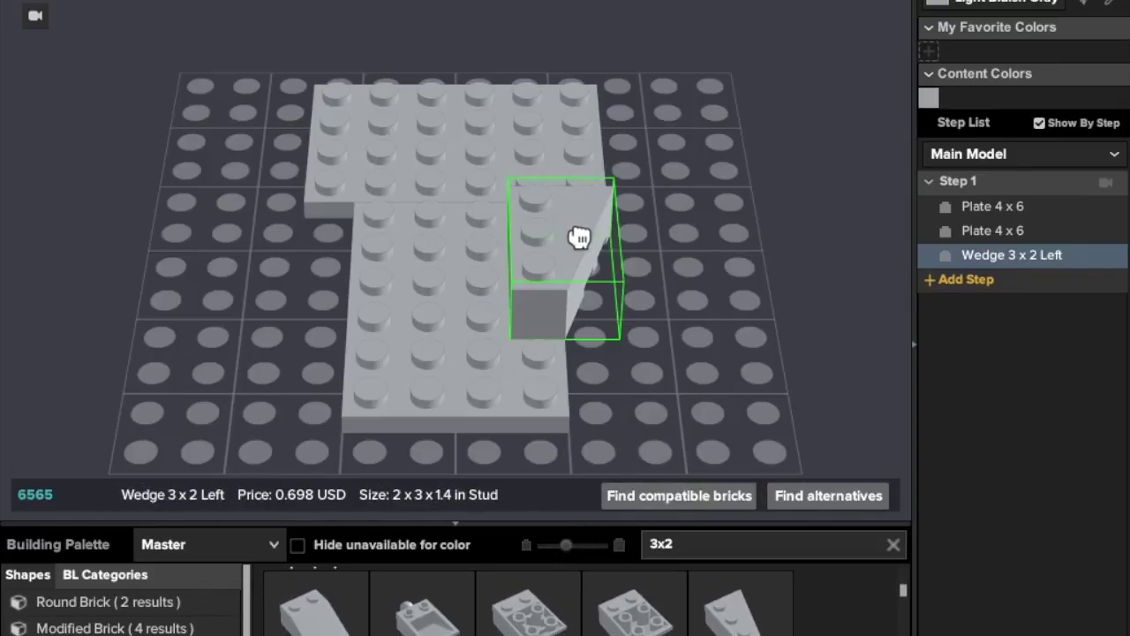
pyautogui.click(575, 209)
pyautogui.press('Escape')
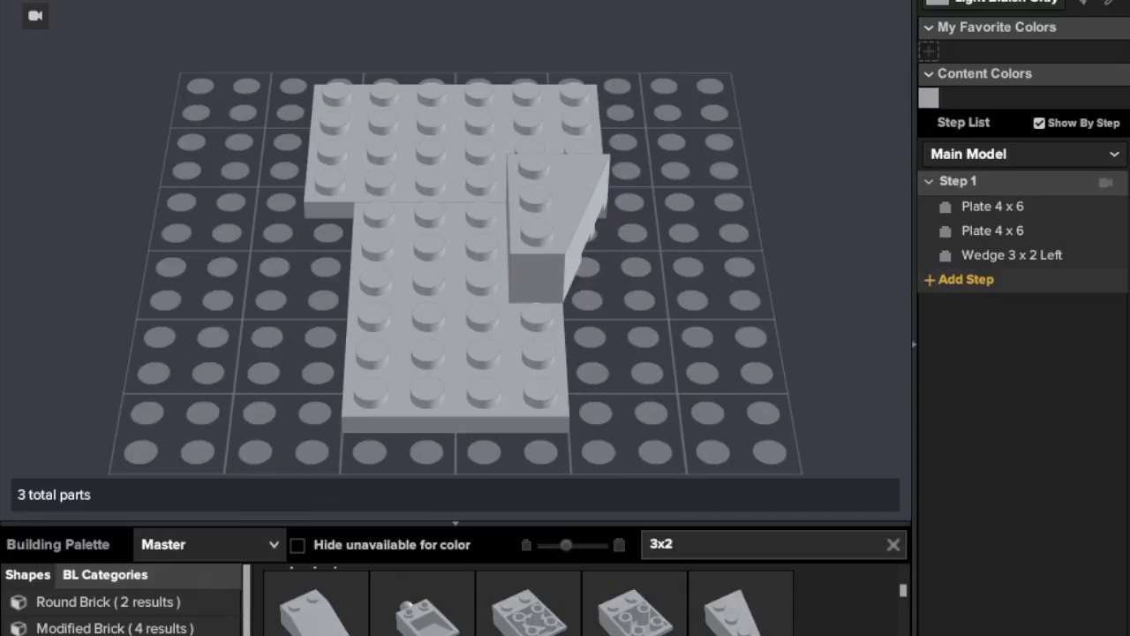
pyautogui.moveTo(314, 609); pyautogui.dragTo(361, 227)
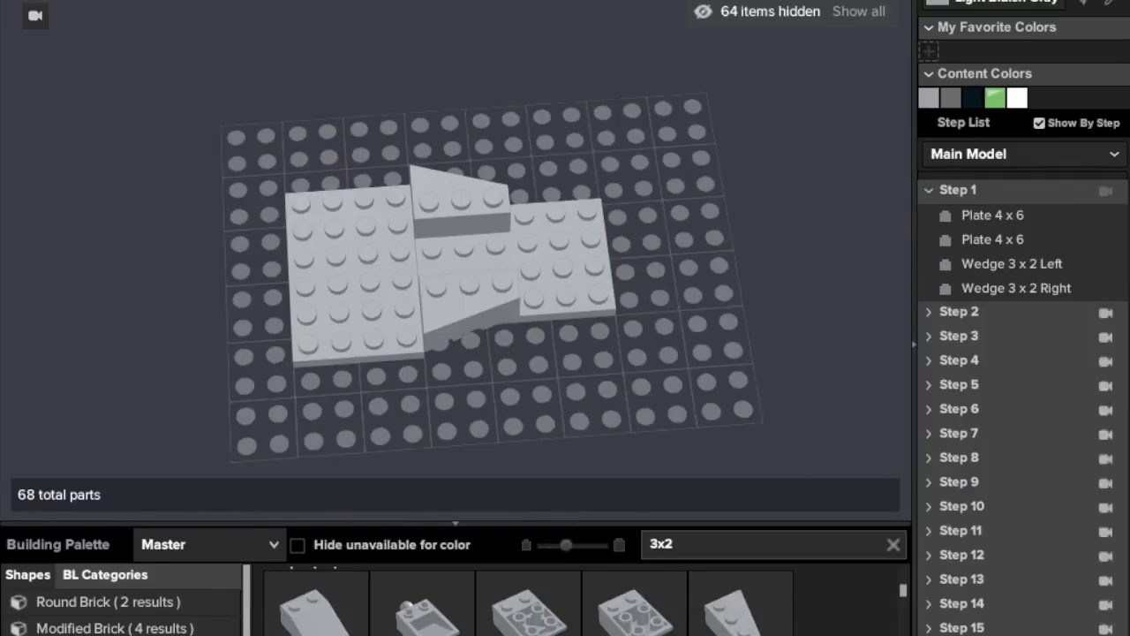
# Display Step 2 of the finished model and examine its parts on the underside of the plates
pyautogui.click(930, 192)
pyautogui.click(935, 201)
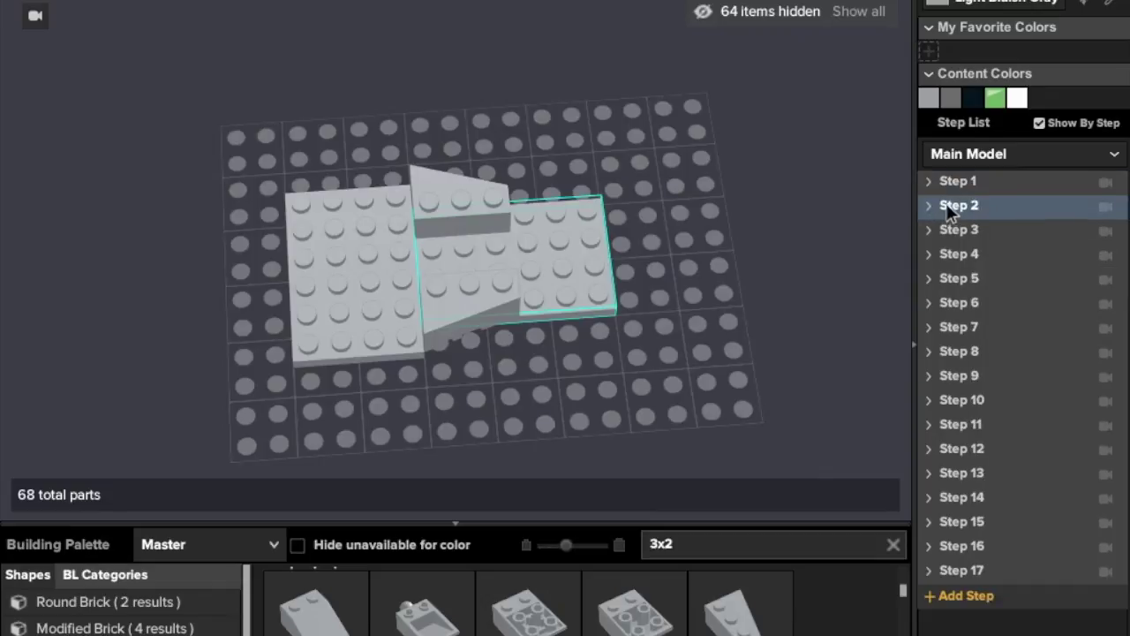
pyautogui.moveTo(781, 162); pyautogui.dragTo(753, 139, button='right')
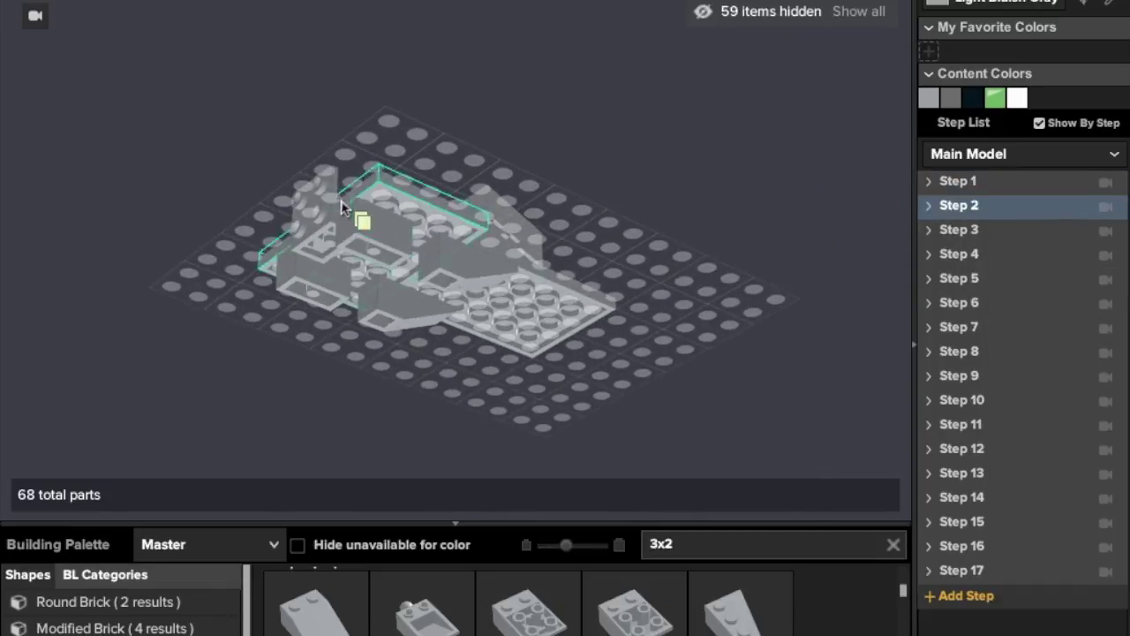
pyautogui.click(928, 208)
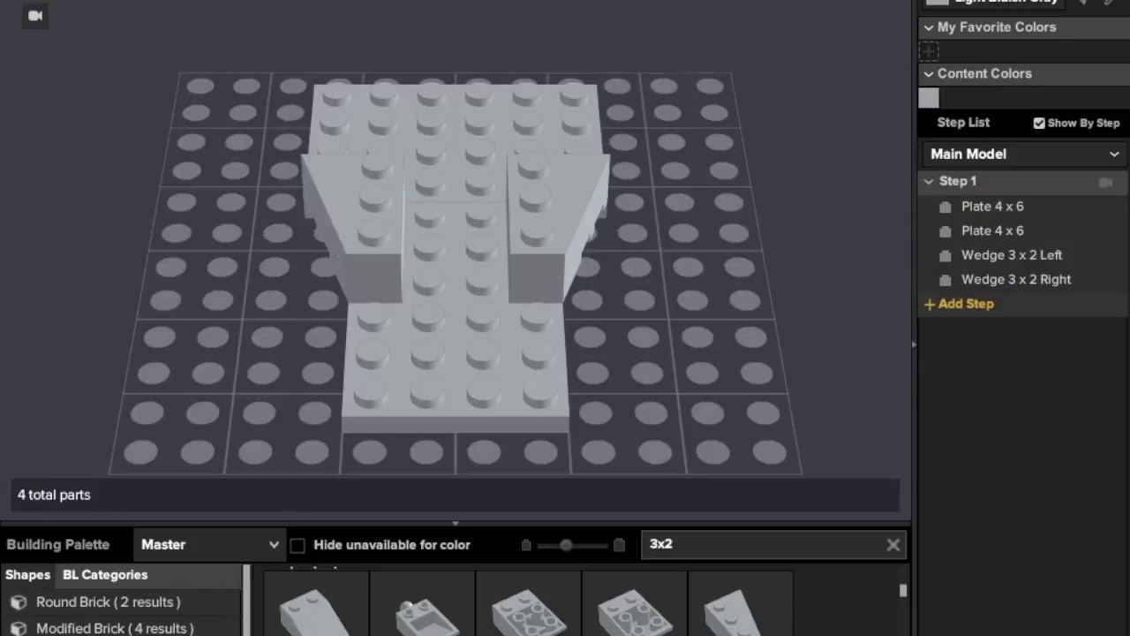
# Clear the part search and place two Brick 1 x 2 parts, rotated 90°, on the underside of the wide plate's outer edge
pyautogui.moveTo(166, 328); pyautogui.dragTo(253, 232, button='right')
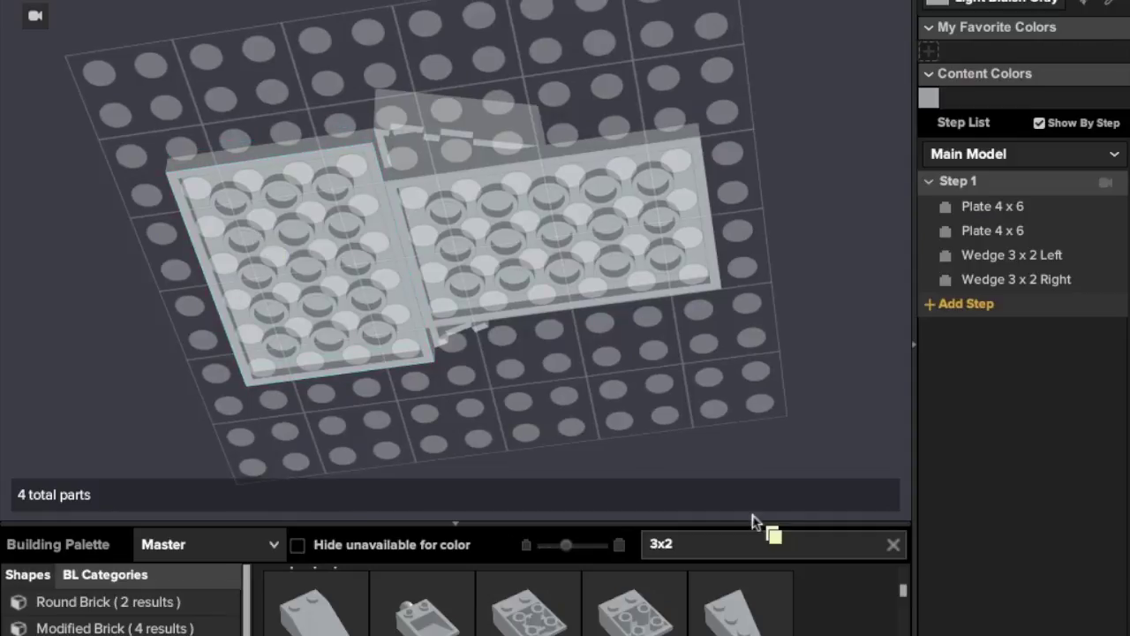
pyautogui.click(894, 544)
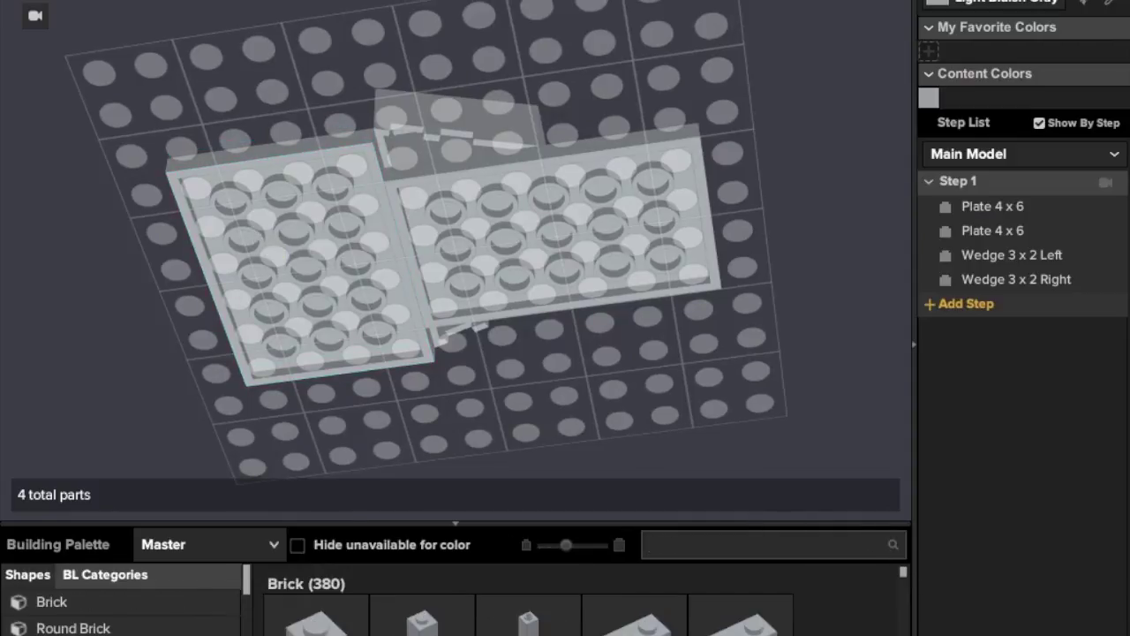
pyautogui.click(635, 629)
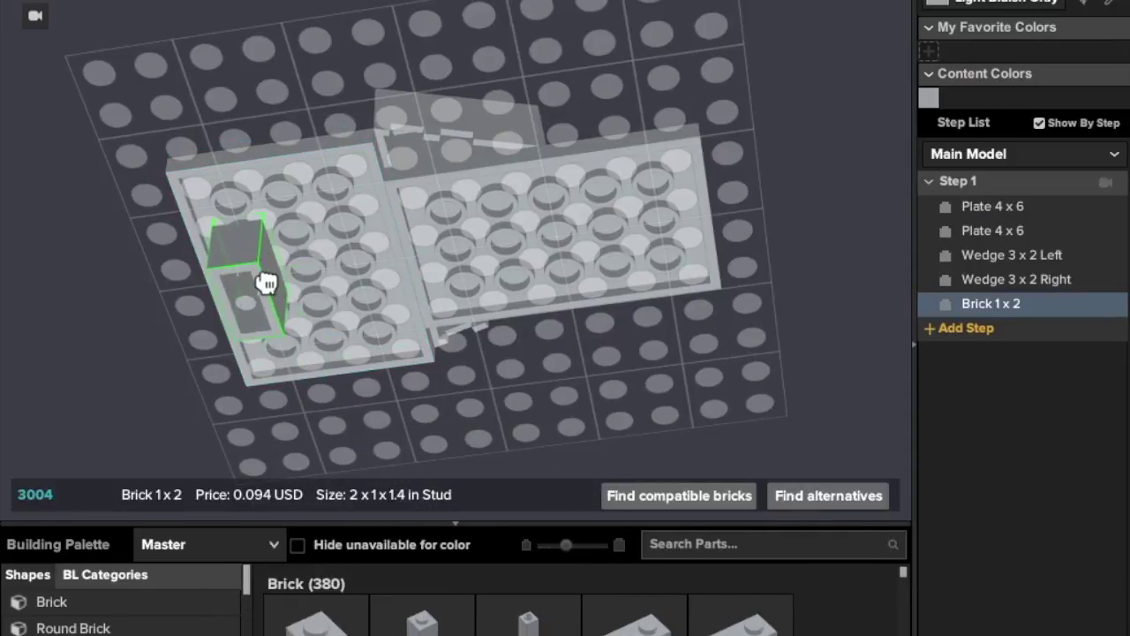
pyautogui.press('Right')
pyautogui.click(250, 251)
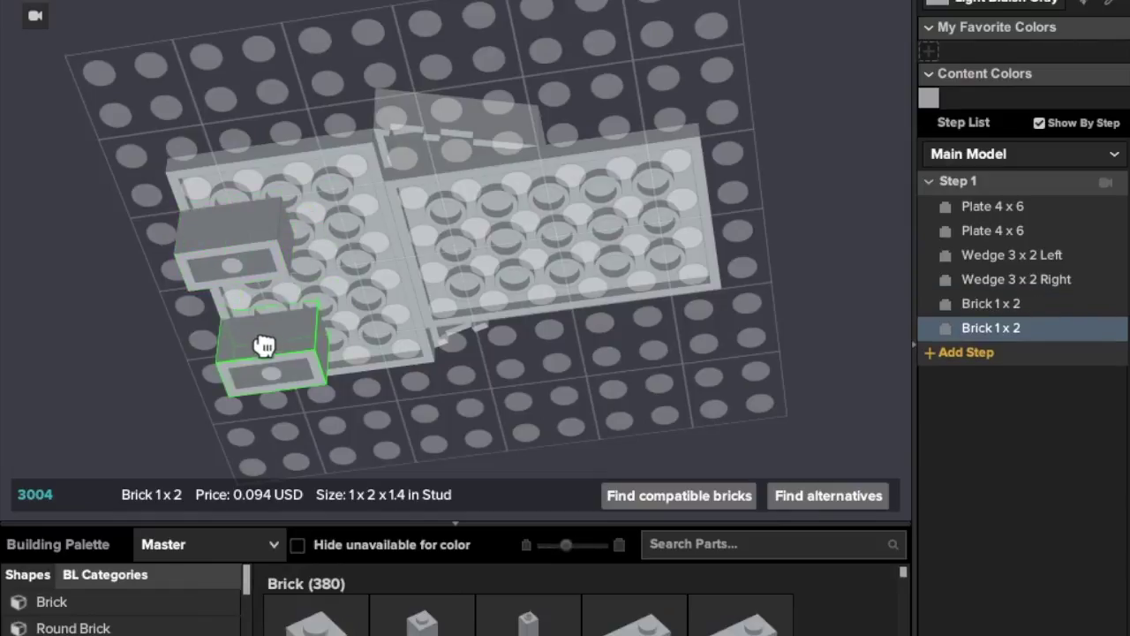
pyautogui.click(260, 331)
pyautogui.press('Escape')
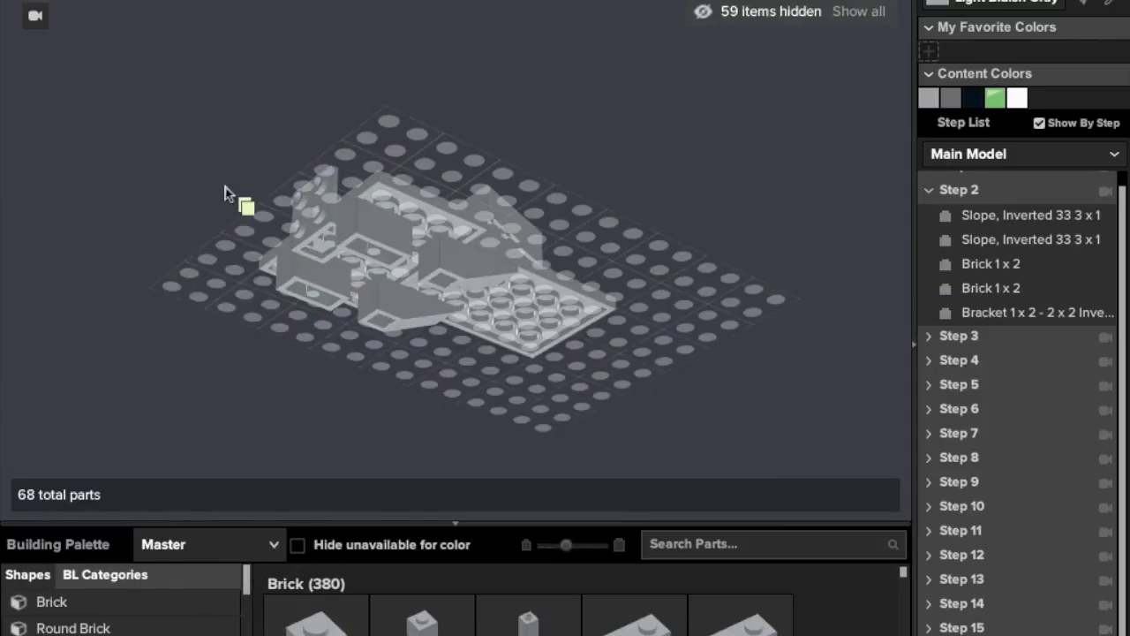
# Compare the underside with the finished model and move the second Brick 1 x 2 one stud farther from the first
pyautogui.moveTo(227, 192); pyautogui.dragTo(269, 170, button='right')
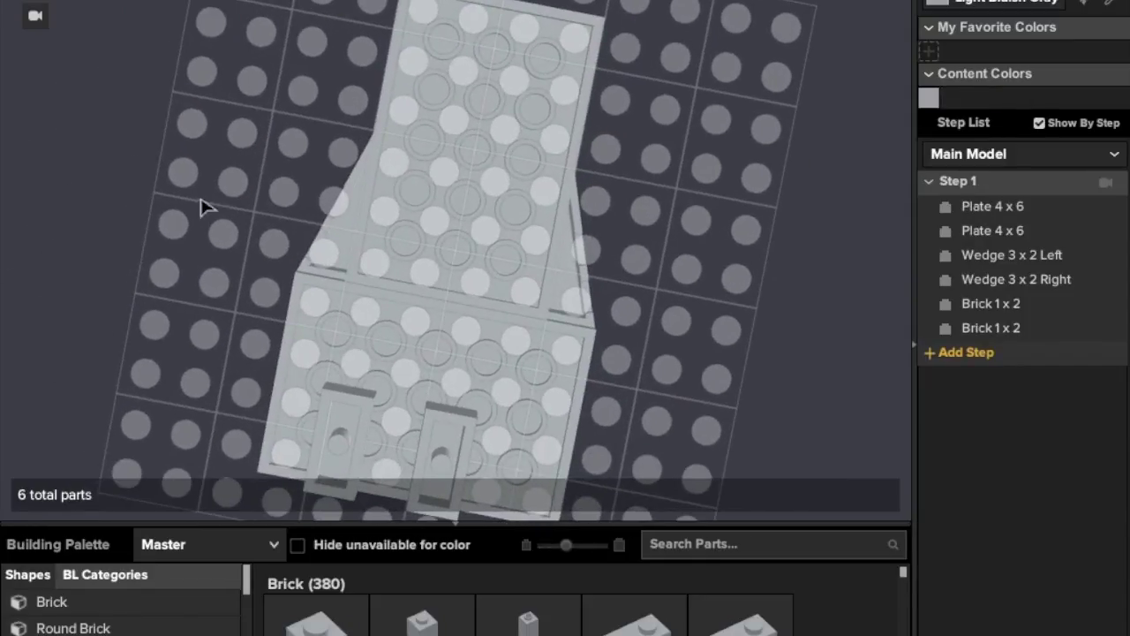
pyautogui.click(475, 466)
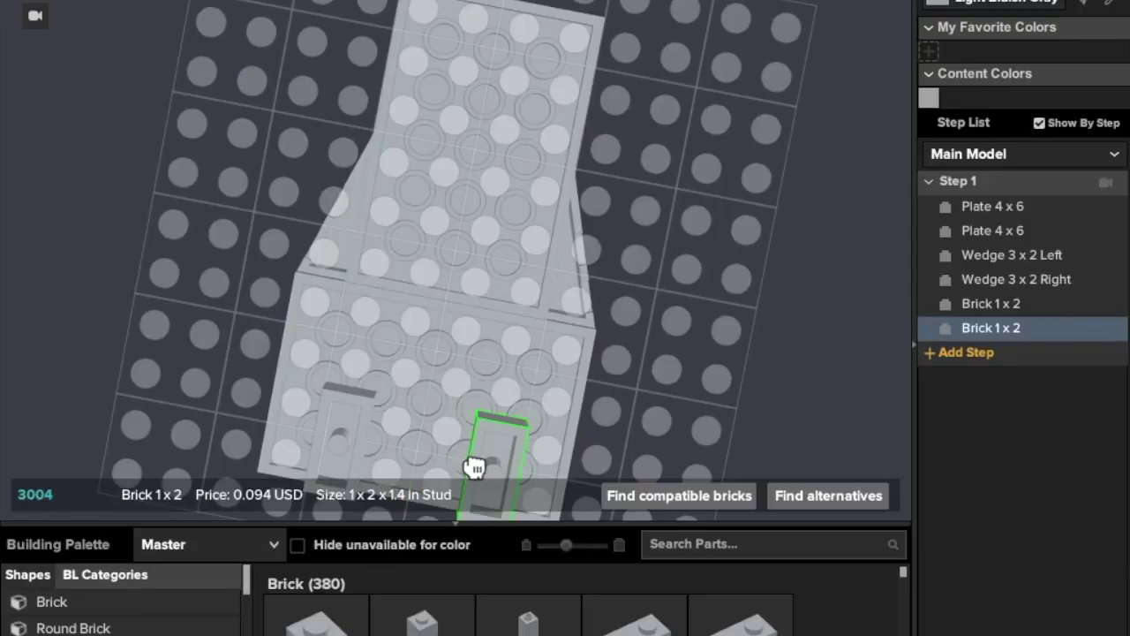
pyautogui.click(651, 389)
pyautogui.moveTo(650, 389); pyautogui.dragTo(574, 393, button='right')
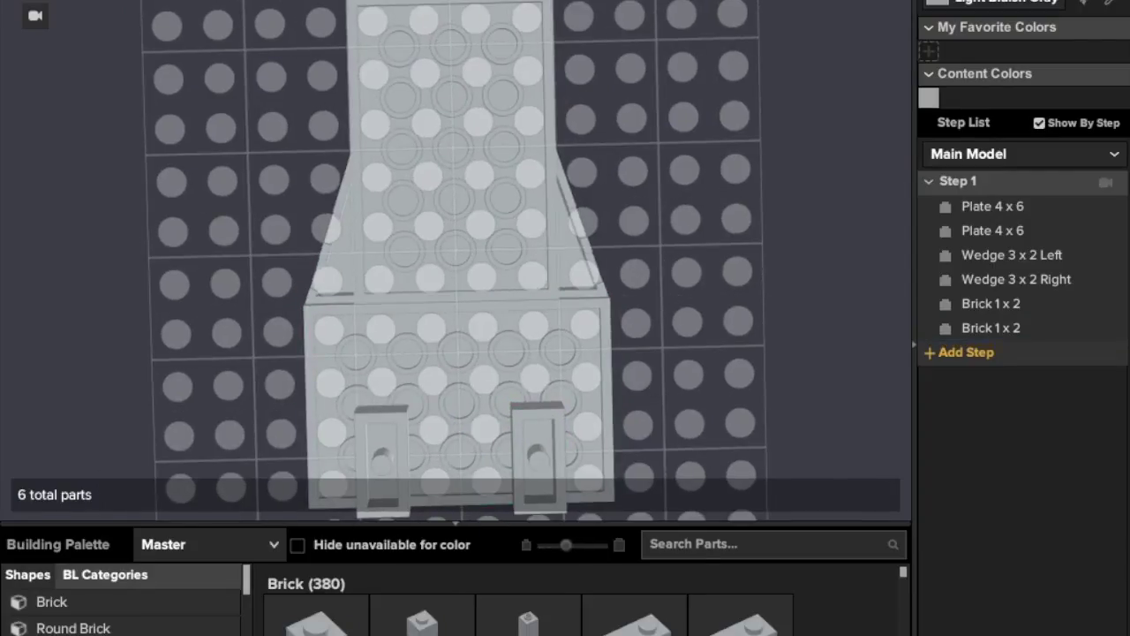
# Place two Slope, Inverted 33 3 x 1 parts under the joint of the plates, each in line with one underside brick
pyautogui.scroll(-10, 530, 600)
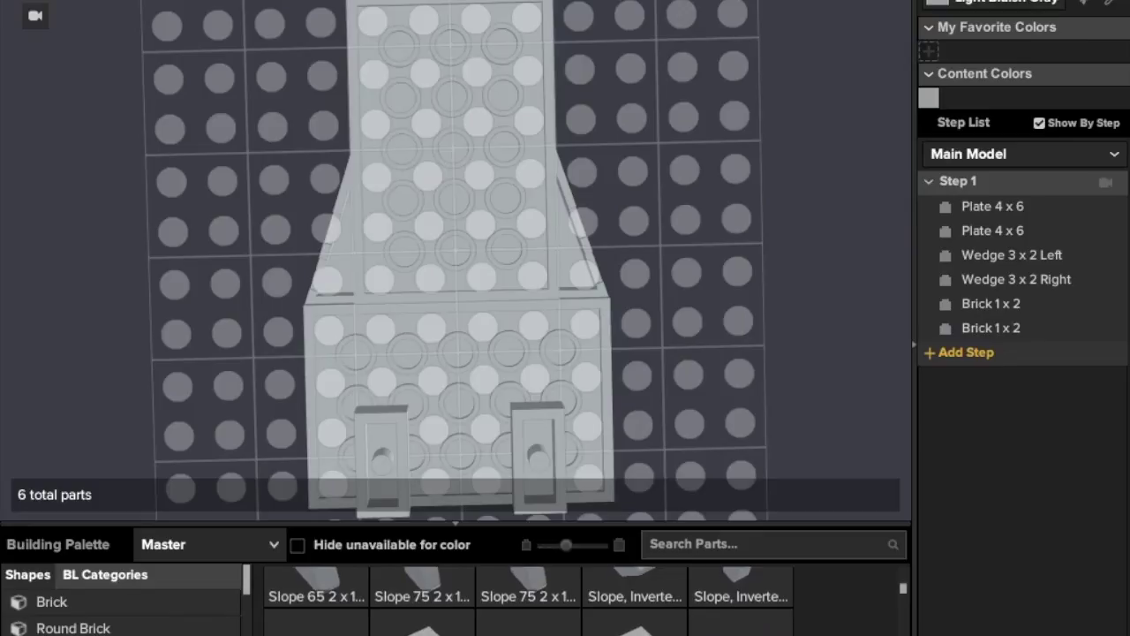
pyautogui.scroll(-8, 530, 601)
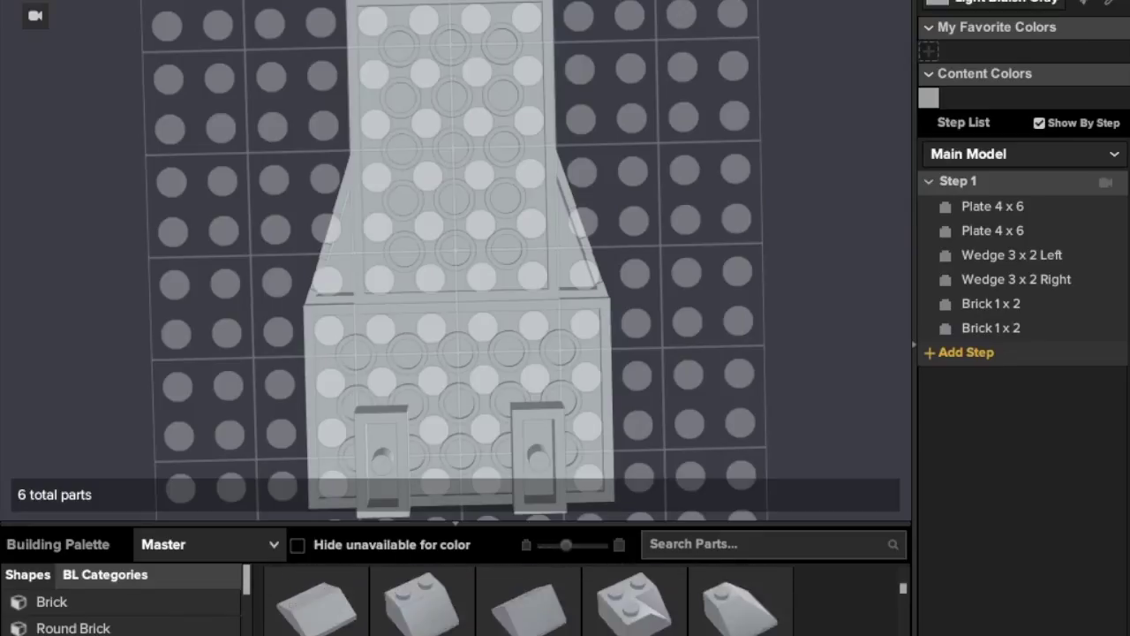
pyautogui.scroll(-8, 530, 601)
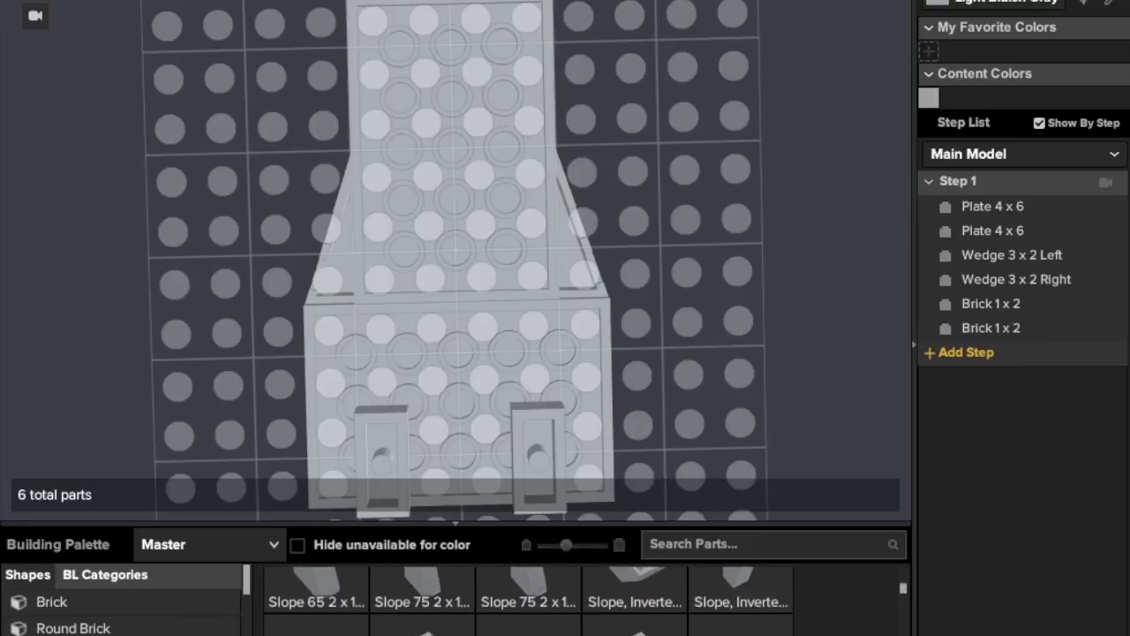
pyautogui.scroll(-8, 530, 600)
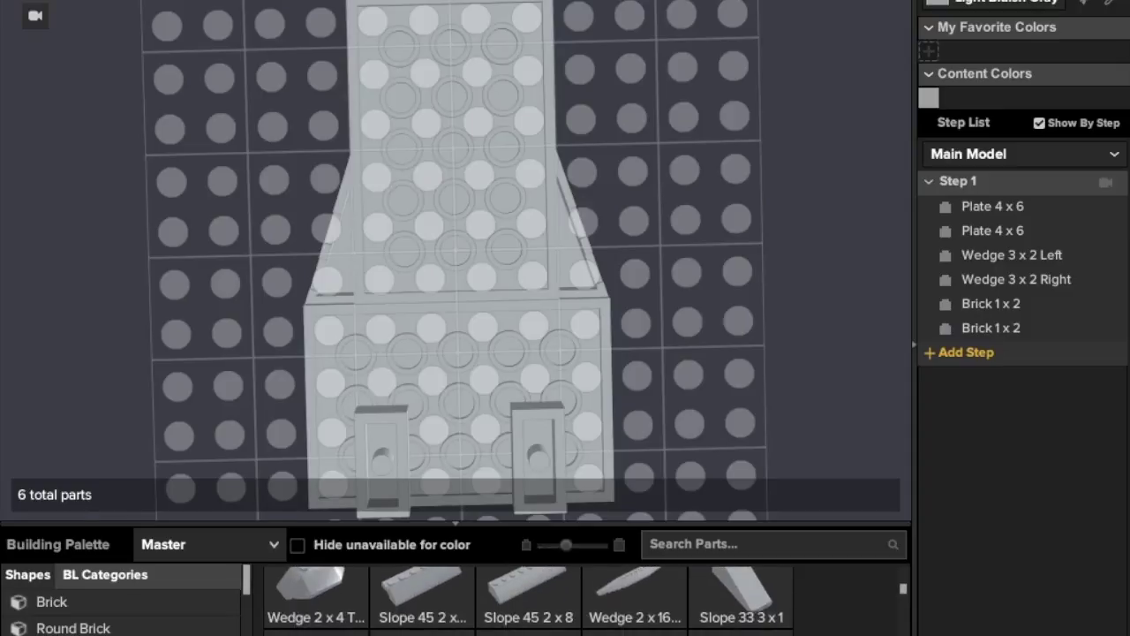
pyautogui.click(371, 630)
pyautogui.click(371, 320)
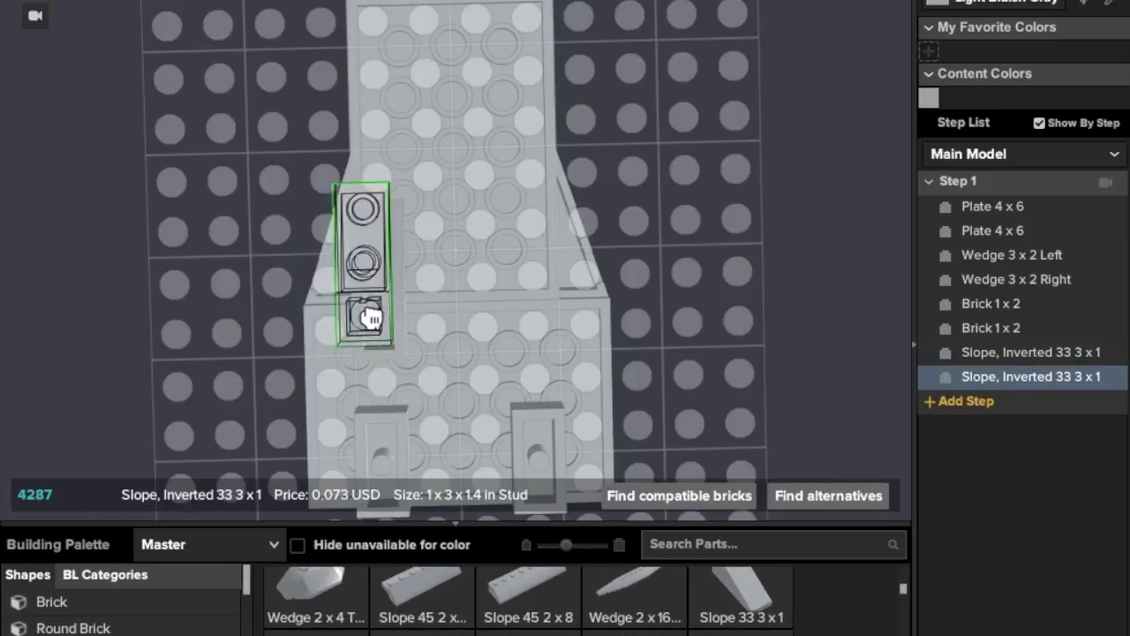
pyautogui.click(526, 289)
pyautogui.press('Escape')
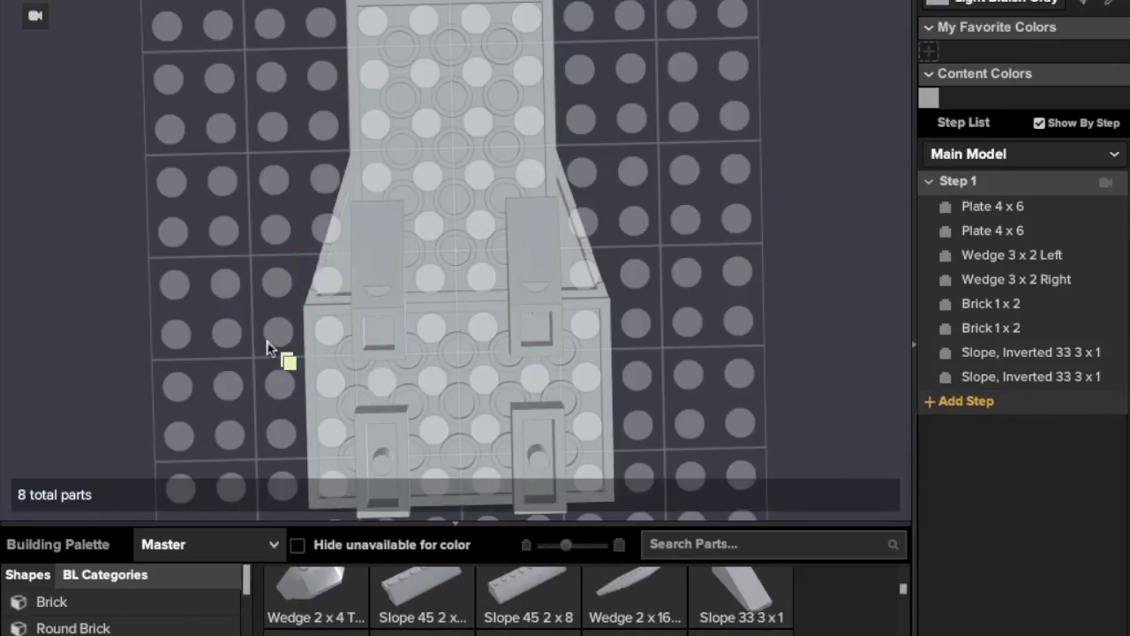
# Place a Bracket 1 x 2 - 2 x 2 Inverted under the wide plate's outer edge, between the two underside bricks
pyautogui.moveTo(187, 238); pyautogui.dragTo(411, 340, button='right')
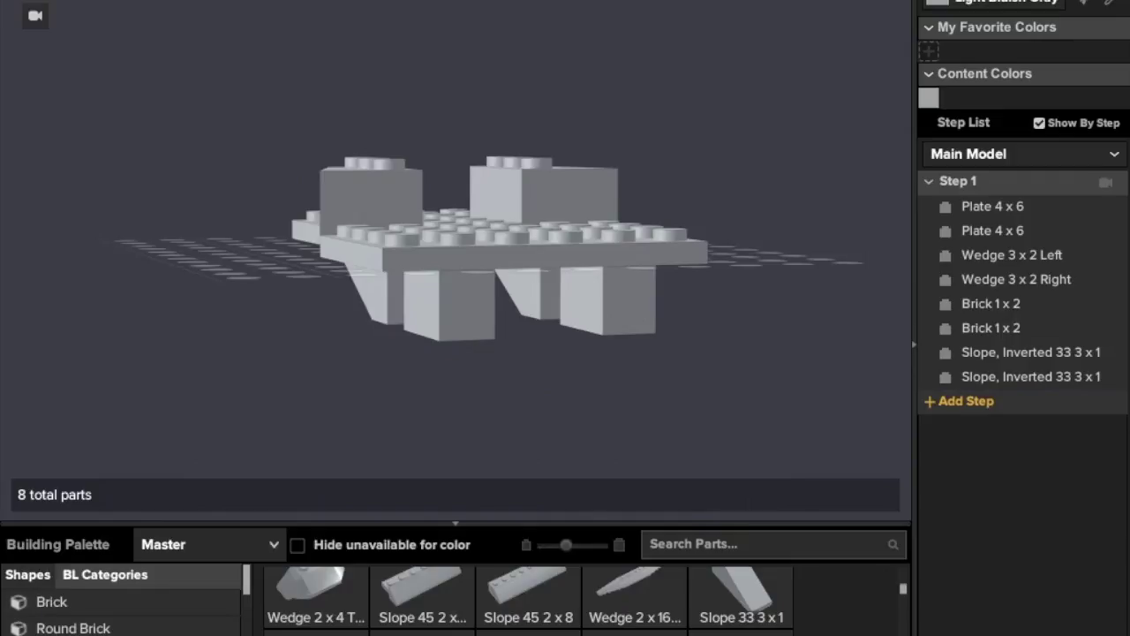
pyautogui.scroll(-2, 123, 609)
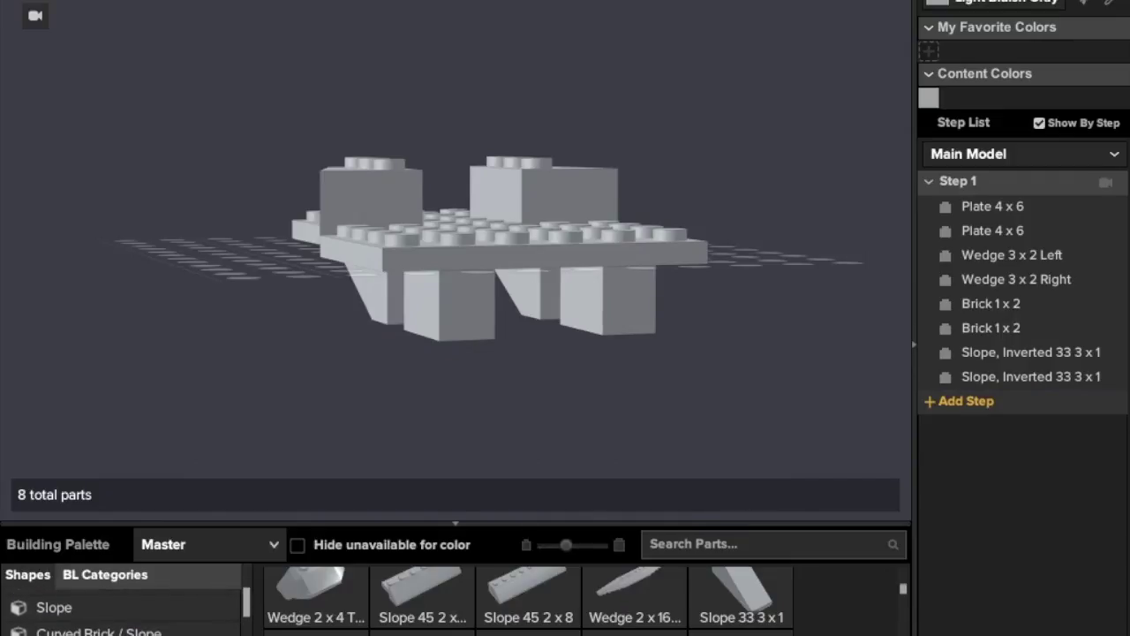
pyautogui.scroll(-6, 530, 601)
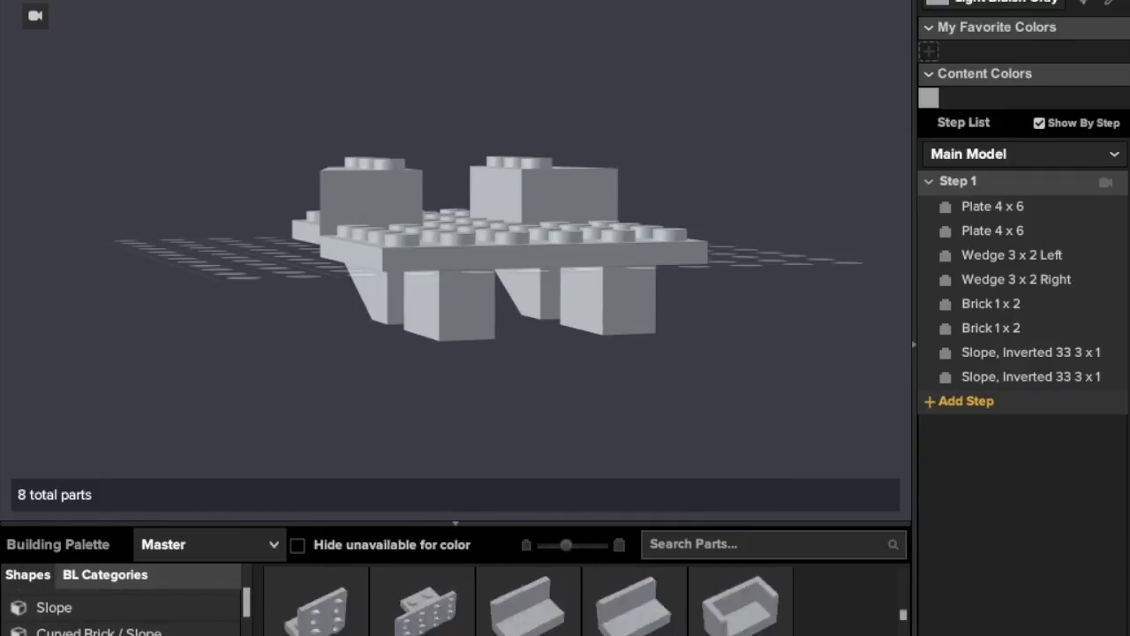
pyautogui.scroll(1, 316, 618)
pyautogui.click(316, 628)
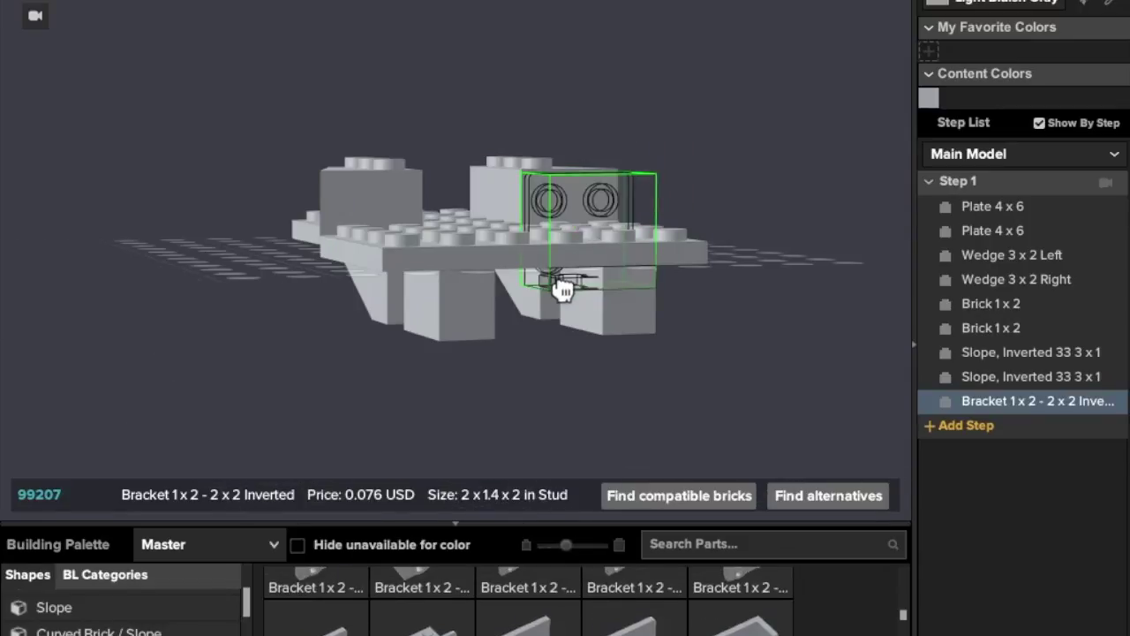
pyautogui.moveTo(563, 290); pyautogui.dragTo(305, 106)
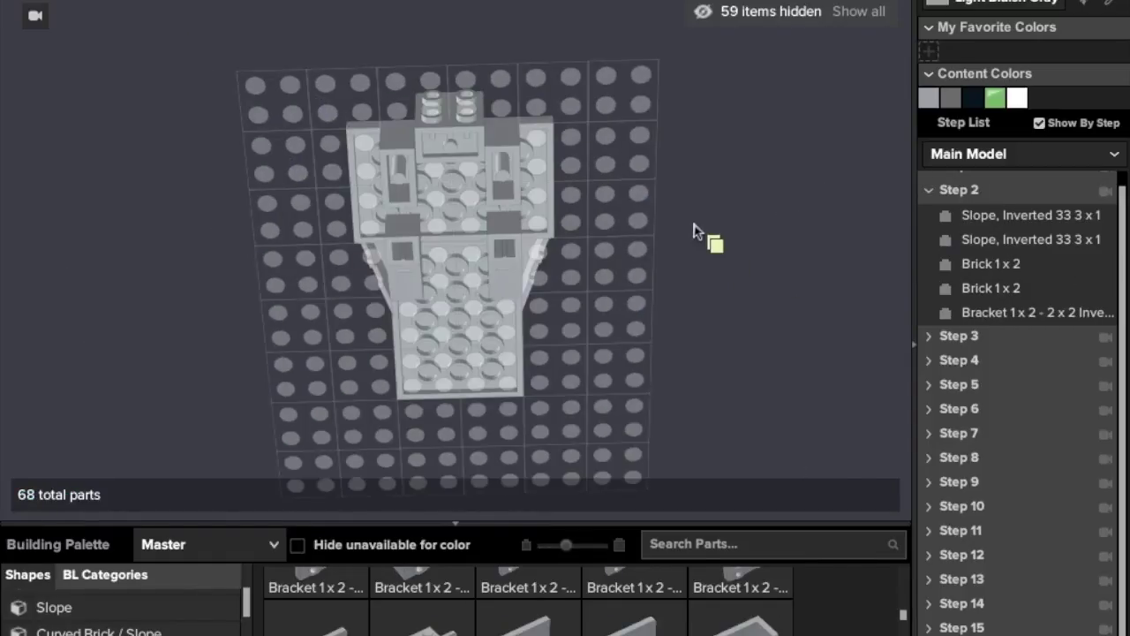
# Check the finished model's Step 2 from above, then display Step 3 and examine its added parts
pyautogui.moveTo(694, 231); pyautogui.dragTo(779, 334, button='right')
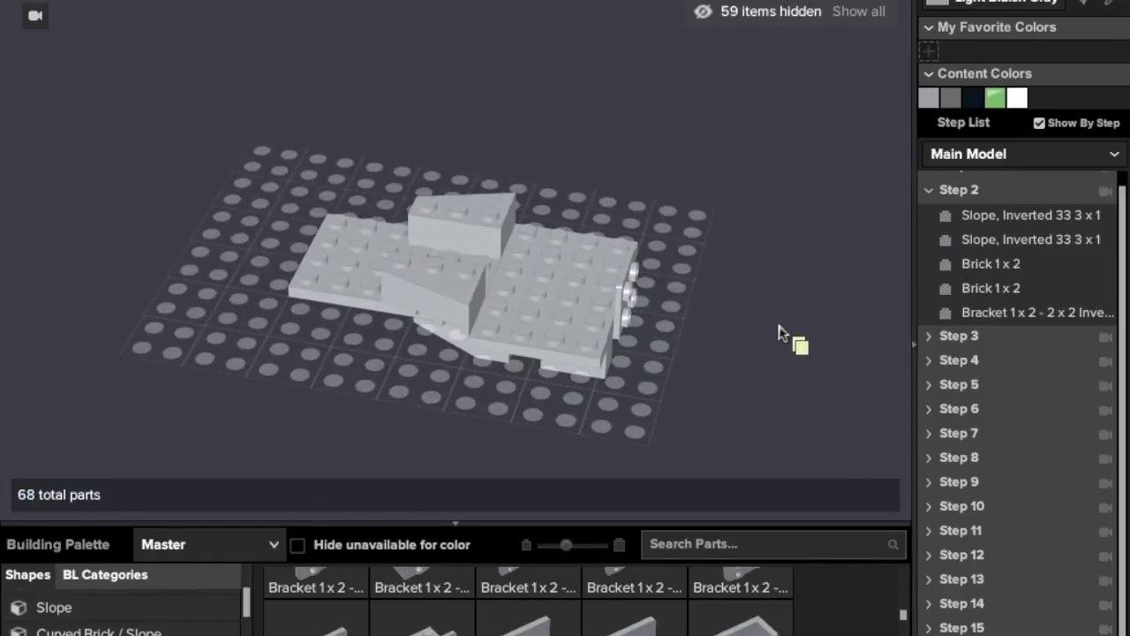
pyautogui.click(927, 192)
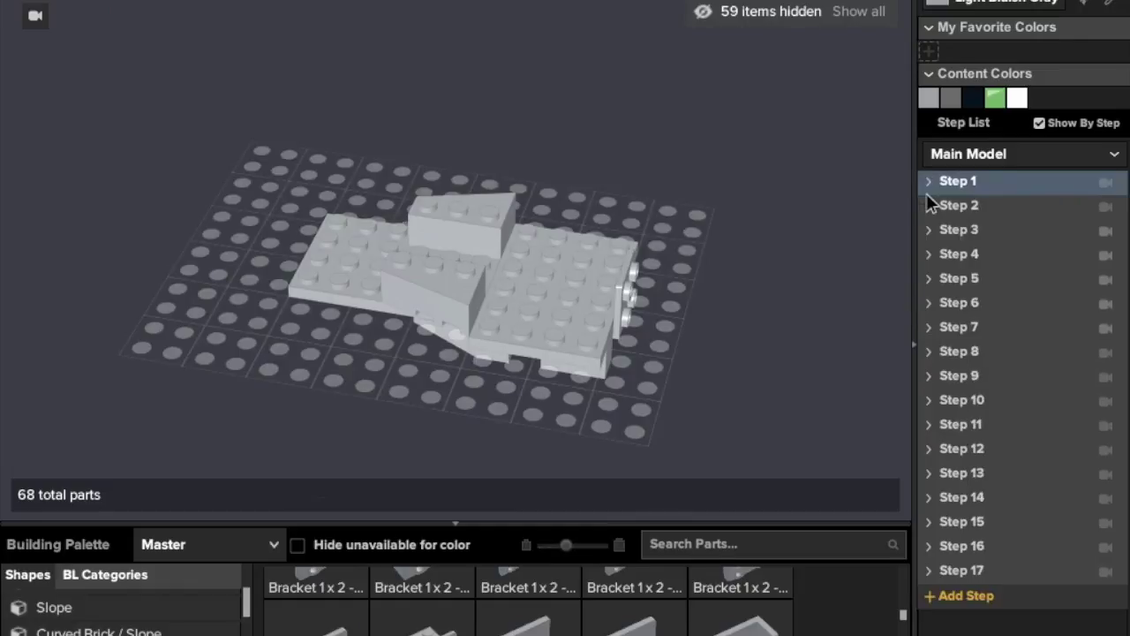
pyautogui.click(968, 231)
pyautogui.moveTo(704, 393); pyautogui.dragTo(717, 430, button='right')
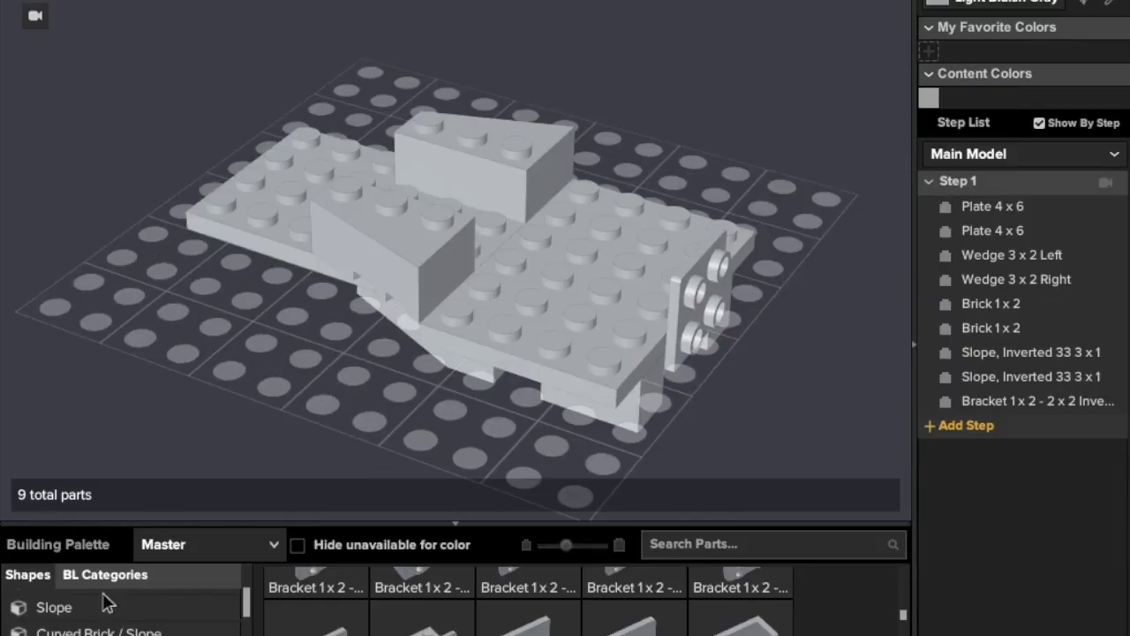
# Place two Brick 1 x 2 parts lengthwise along the narrow plate's long edges, each butting against the end of a wedge
pyautogui.scroll(3, 101, 600)
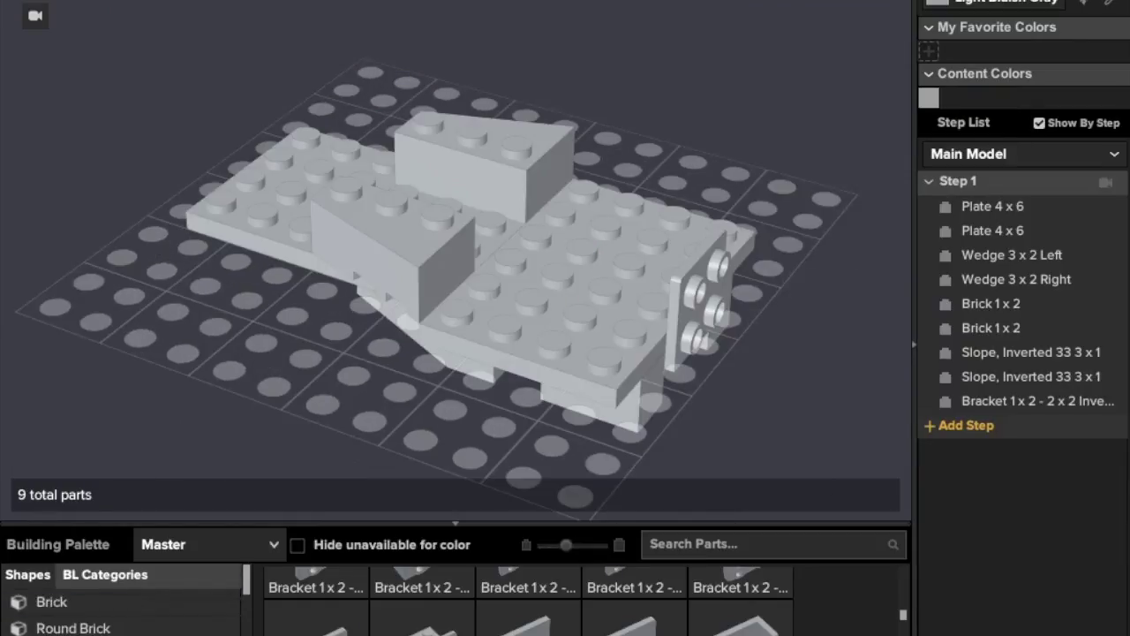
pyautogui.click(76, 604)
pyautogui.moveTo(649, 632); pyautogui.dragTo(356, 81)
pyautogui.click(356, 81)
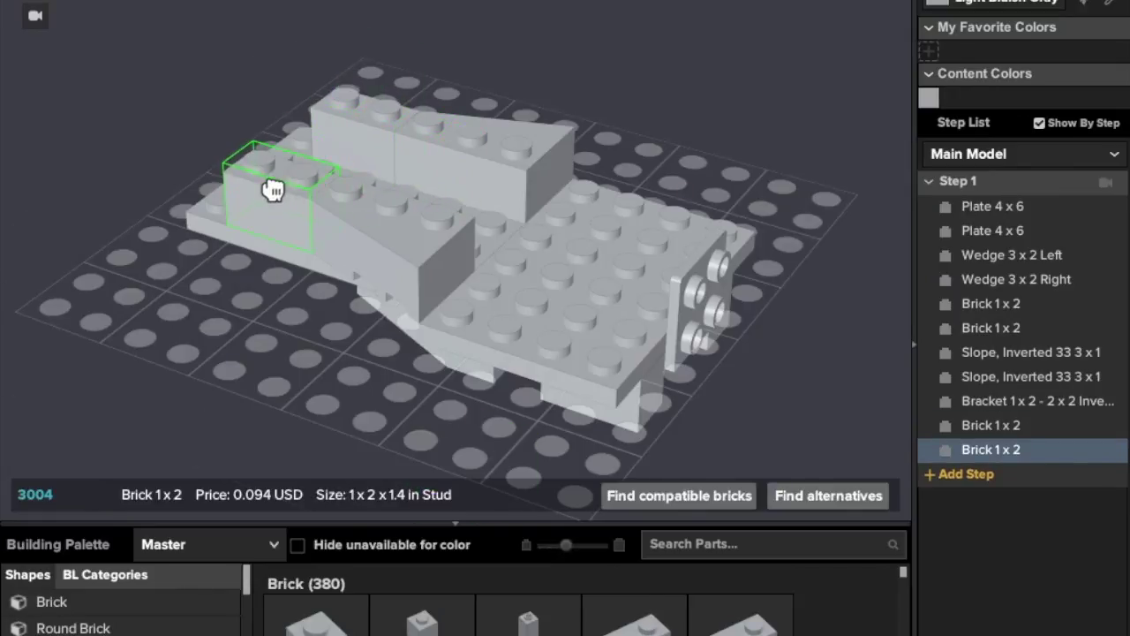
pyautogui.click(272, 190)
pyautogui.press('Escape')
# Place a Brick 1 x 4 across the narrow plate's free end, touching both Brick 1 x 2 parts
pyautogui.scroll(-5, 640, 614)
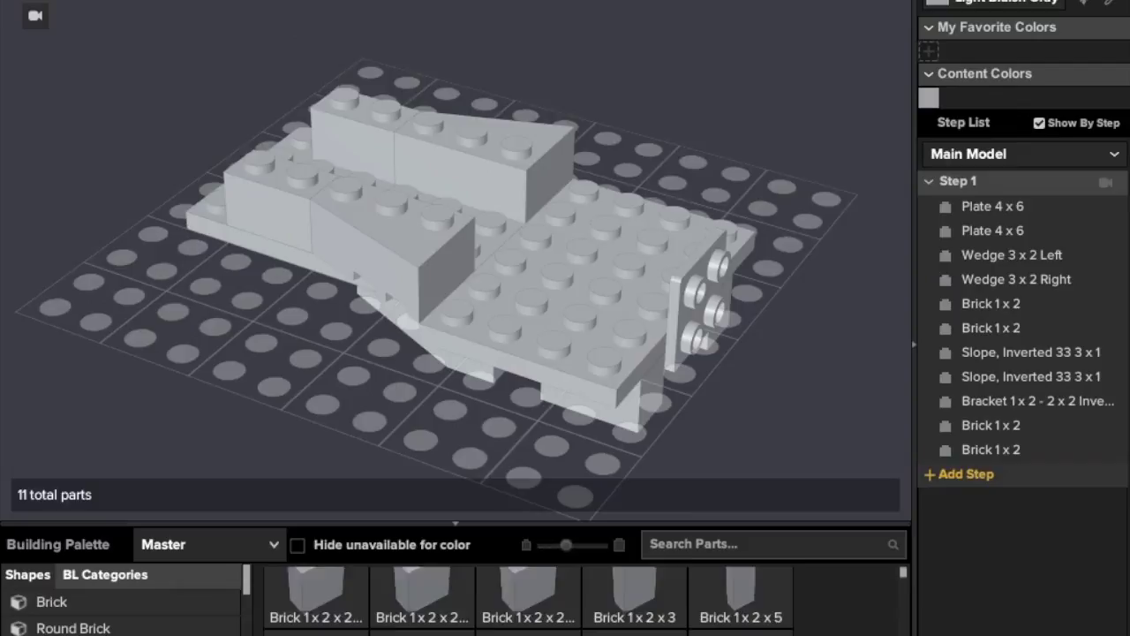
pyautogui.click(643, 623)
pyautogui.moveTo(227, 250); pyautogui.dragTo(285, 275, button='right')
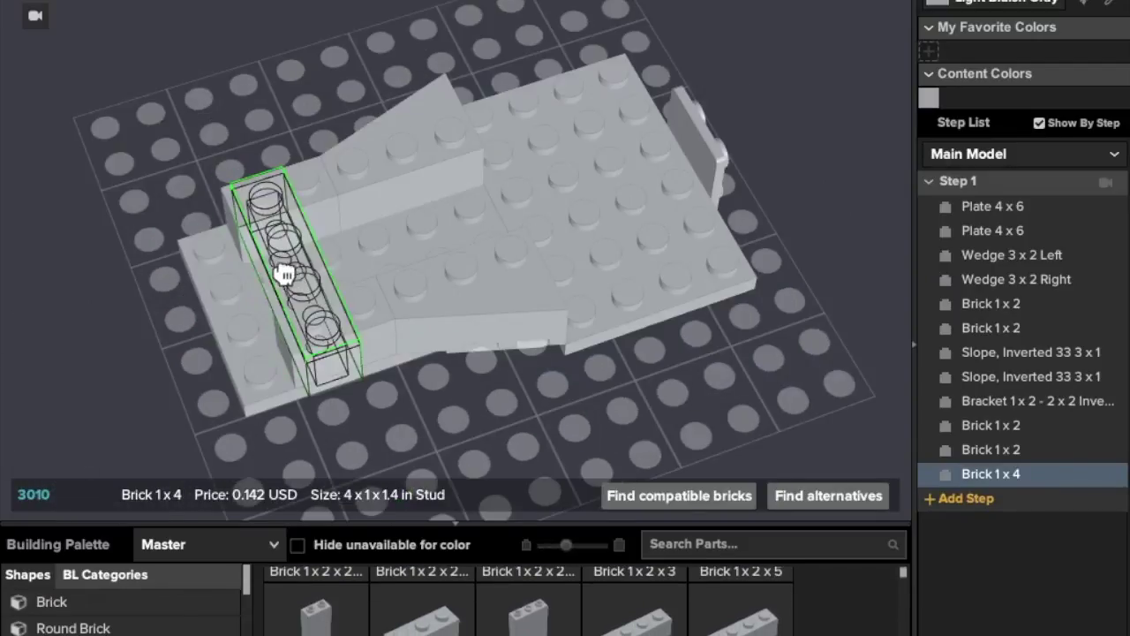
pyautogui.click(239, 287)
pyautogui.press('Escape')
# Place a Brick 1 x 6 along the wide plate's outer edge, above the bracket
pyautogui.scroll(-3, 424, 614)
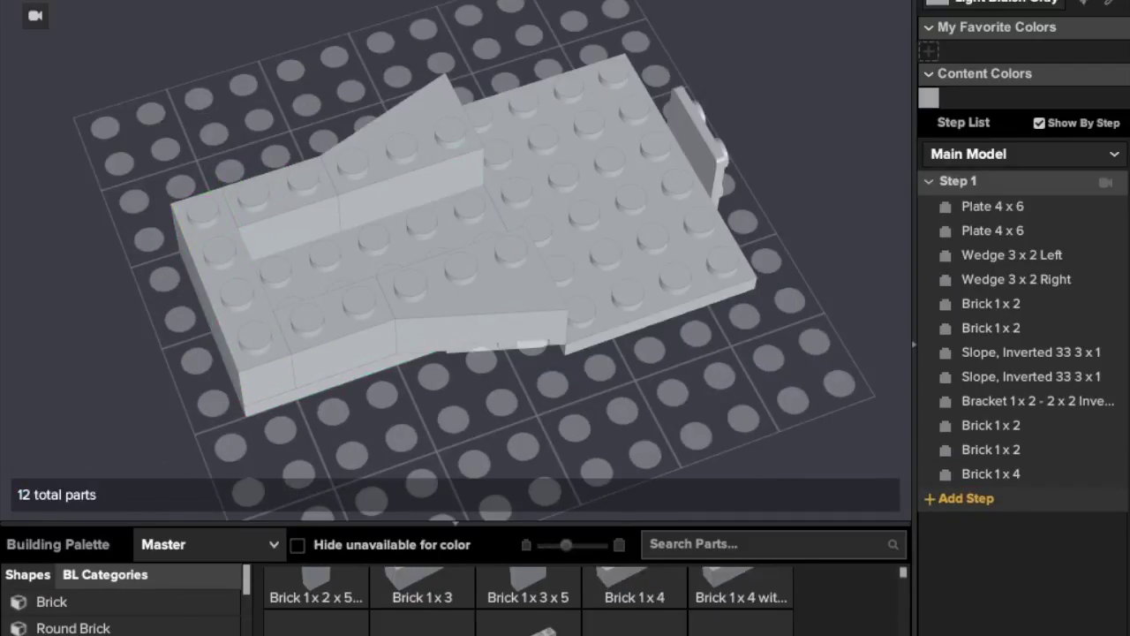
pyautogui.click(424, 622)
pyautogui.click(689, 154)
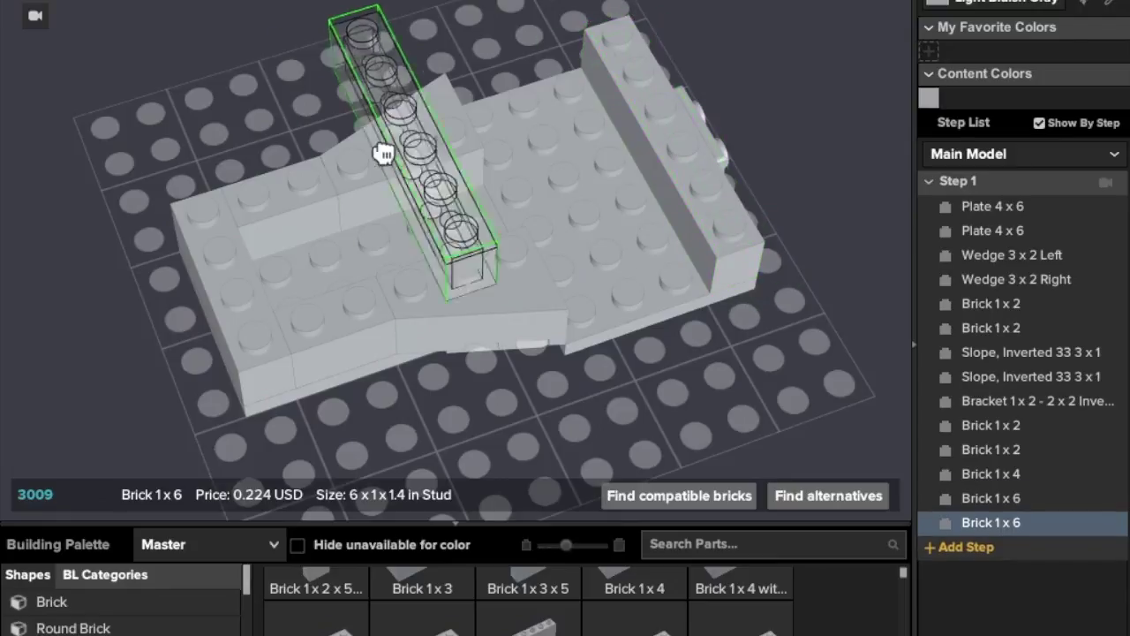
pyautogui.press('Escape')
# Place two Brick 1 x 1 parts on the wide plate, one against the outer end of each wedge
pyautogui.scroll(1, 523, 621)
pyautogui.scroll(2, 442, 618)
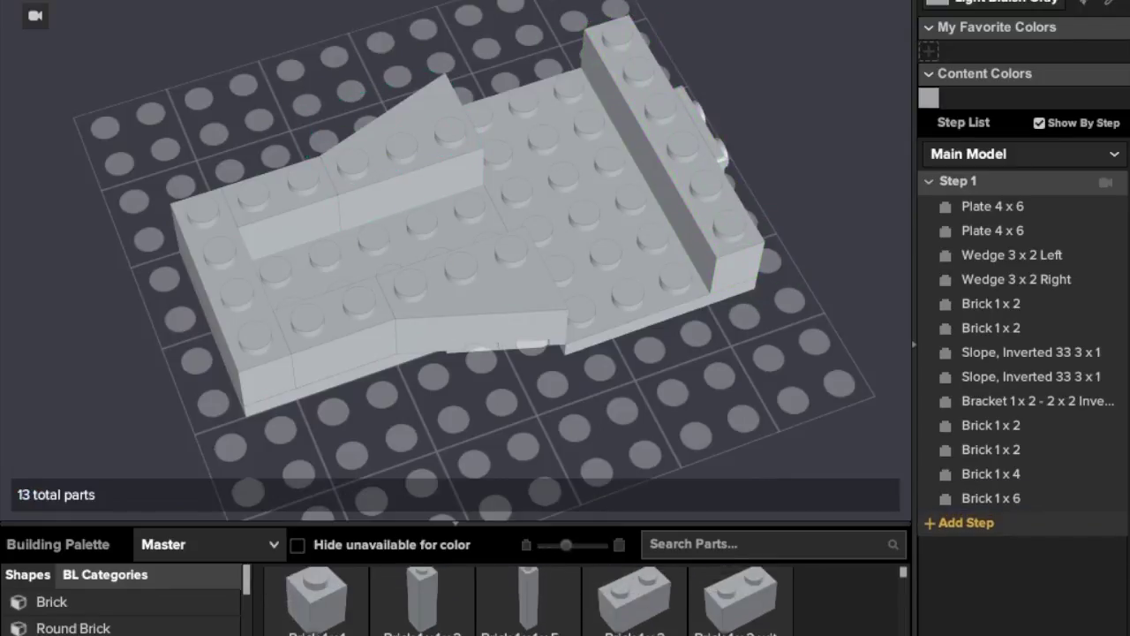
pyautogui.click(341, 616)
pyautogui.click(495, 103)
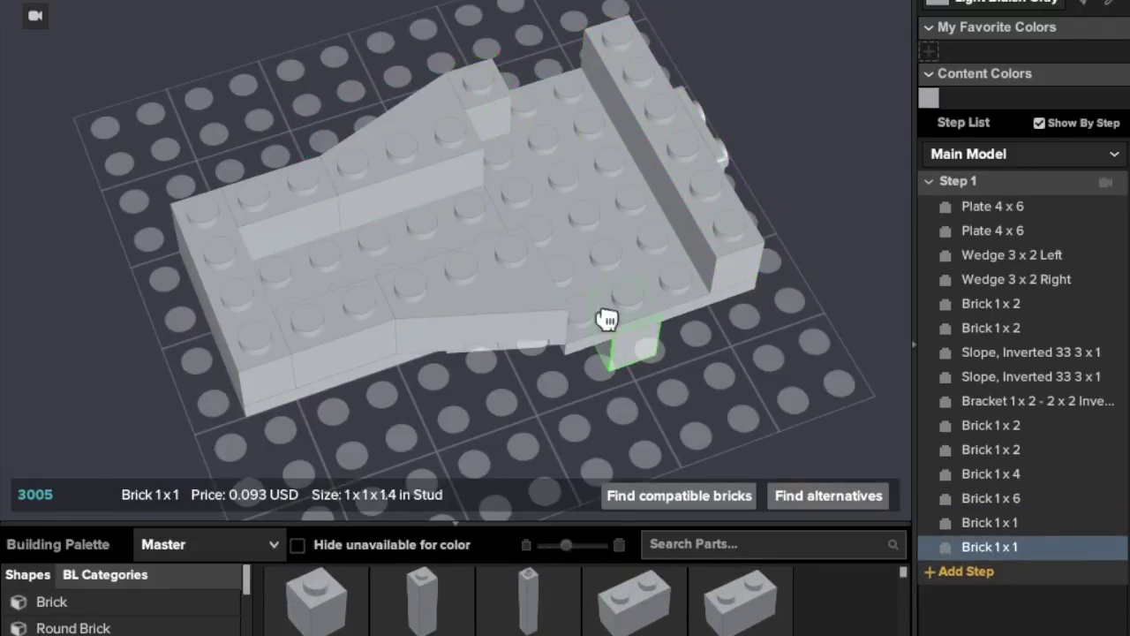
pyautogui.click(570, 293)
pyautogui.press('Escape')
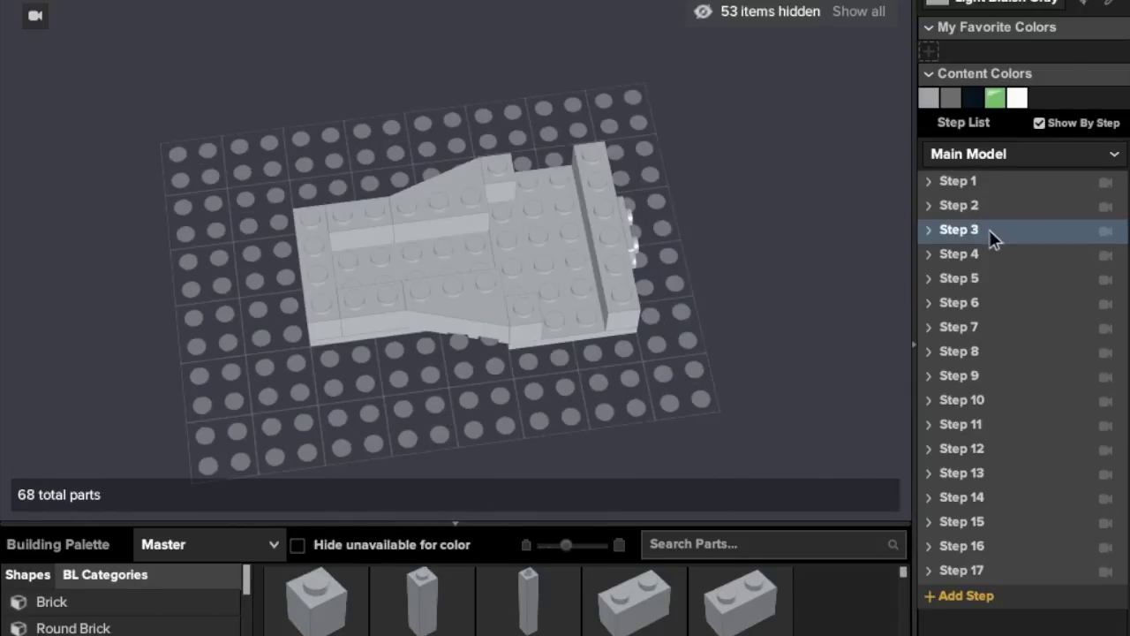
# Compare Steps 3 and 4 of the finished model from the bracket end to identify the added parts
pyautogui.click(983, 251)
pyautogui.moveTo(866, 265); pyautogui.dragTo(652, 210, button='right')
pyautogui.click(967, 237)
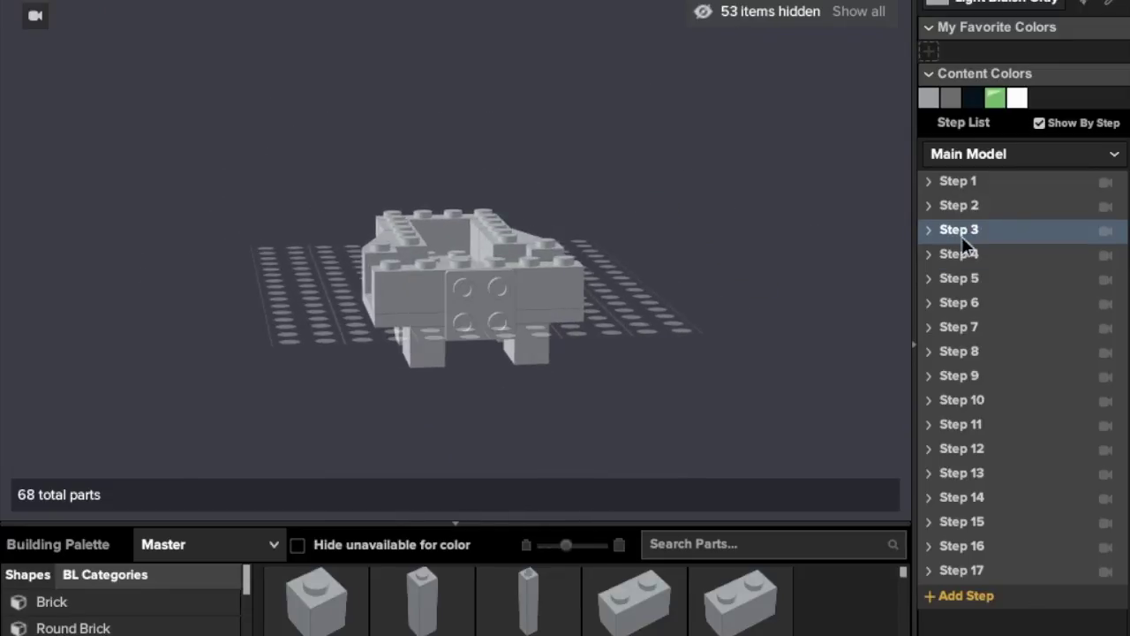
pyautogui.click(969, 256)
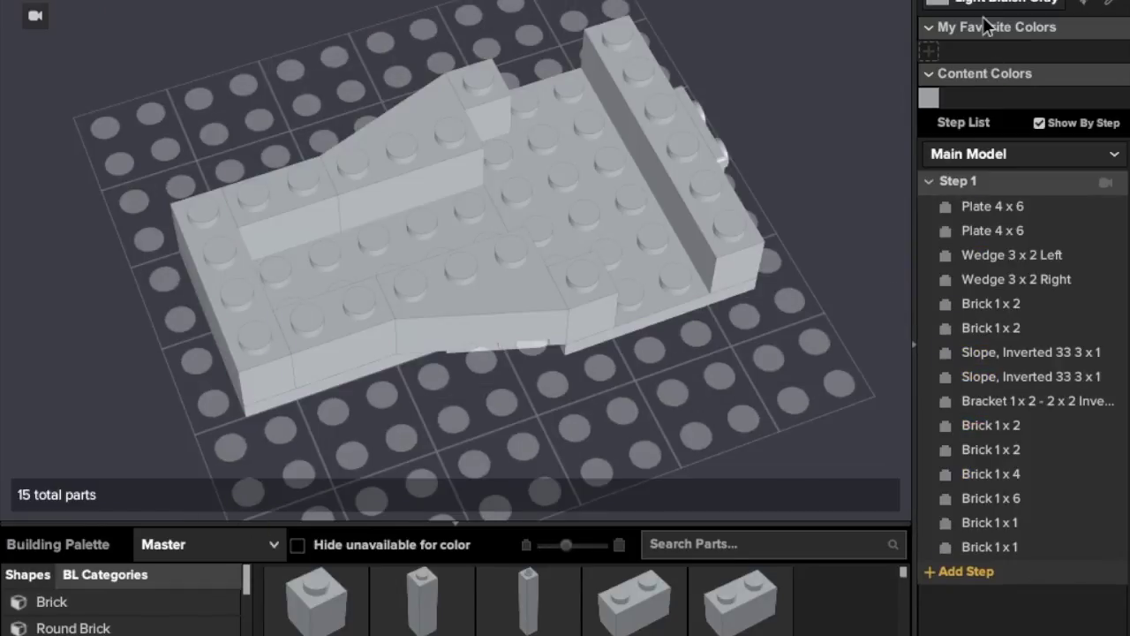
# Attach a Dark Bluish Gray Plate 2 x 4 upright to the bracket's four studs, centred on the bracket
pyautogui.click(986, 4)
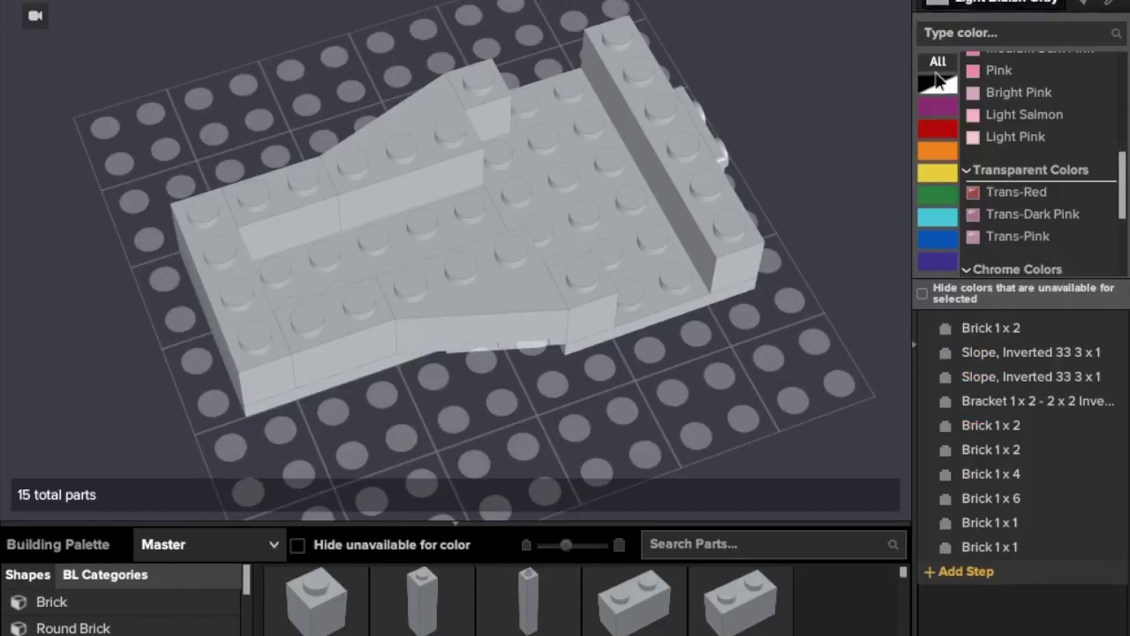
pyautogui.click(940, 83)
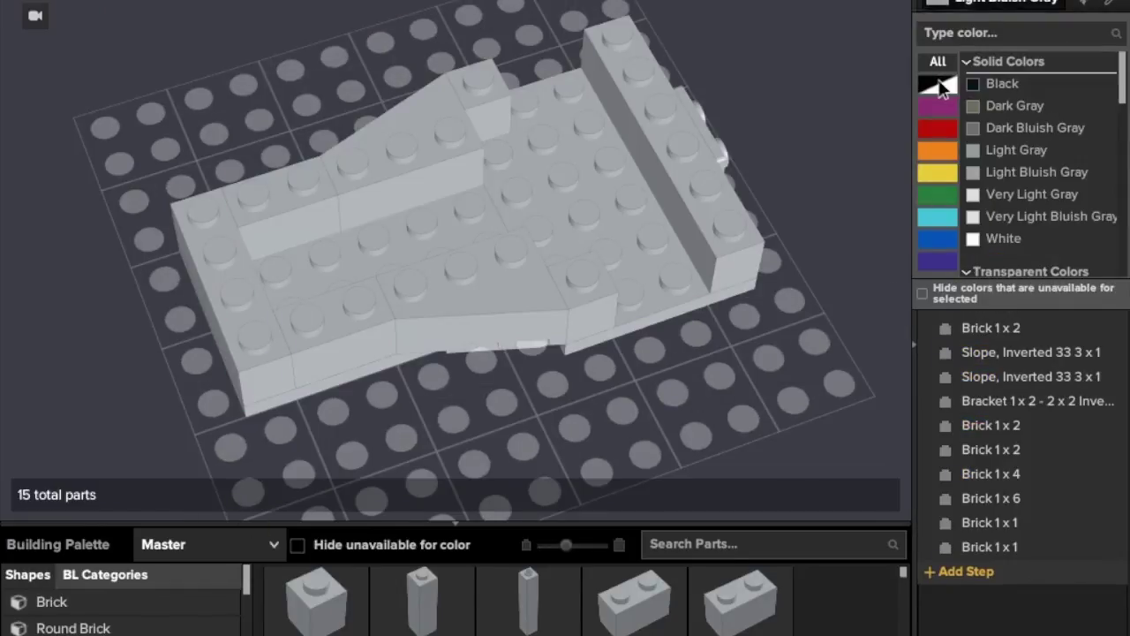
pyautogui.click(1015, 128)
pyautogui.scroll(-2, 80, 629)
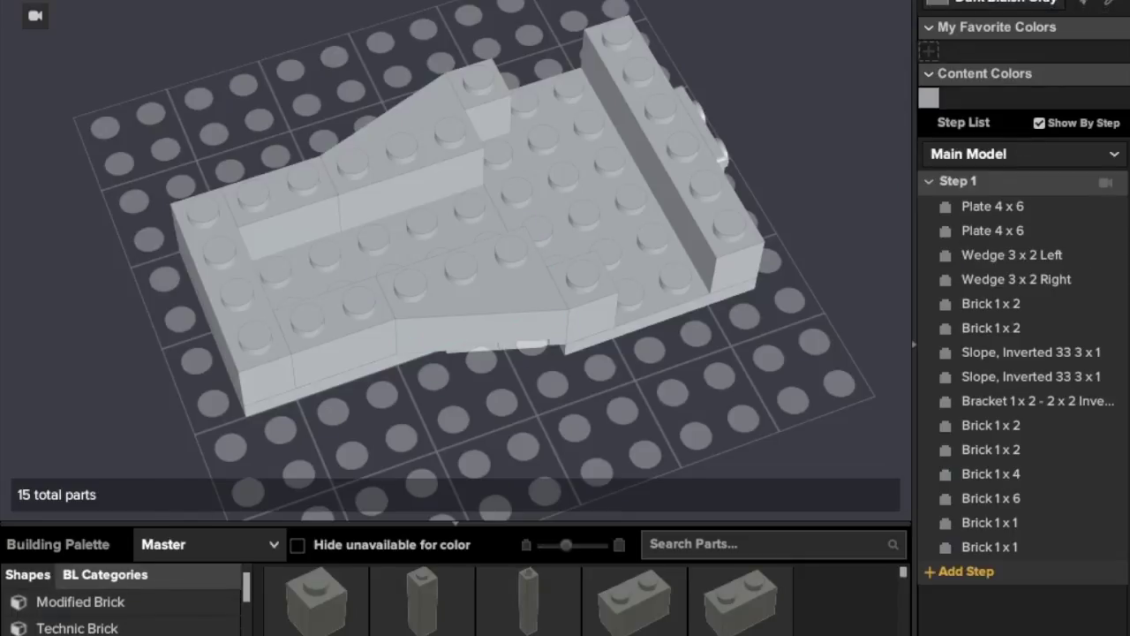
pyautogui.click(62, 634)
pyautogui.scroll(-2, 558, 593)
pyautogui.scroll(-3, 558, 600)
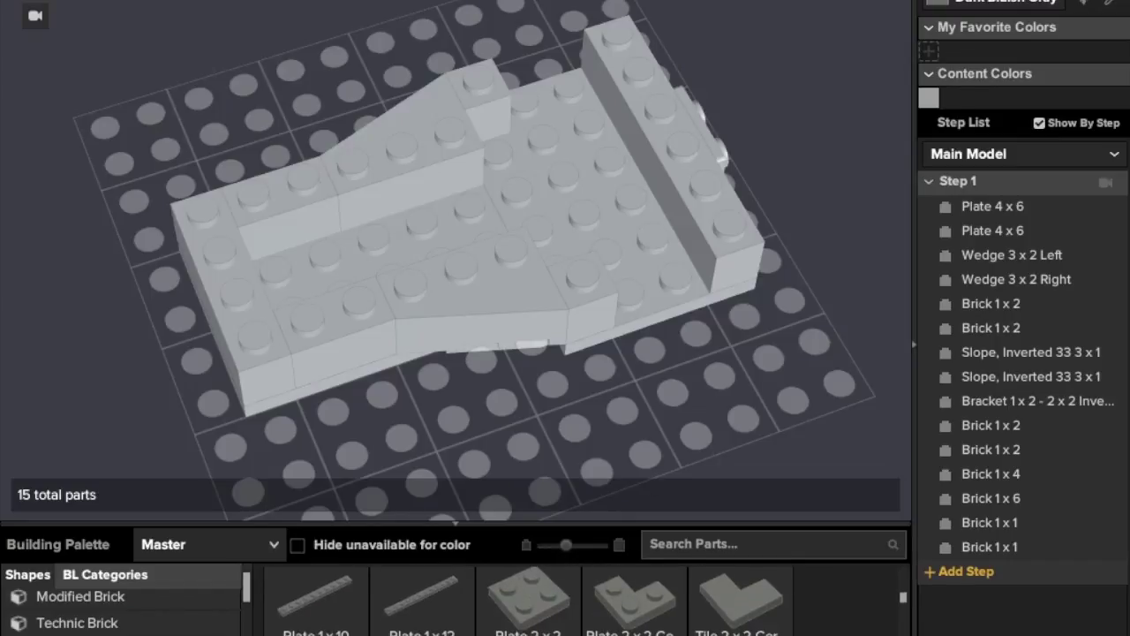
pyautogui.click(422, 632)
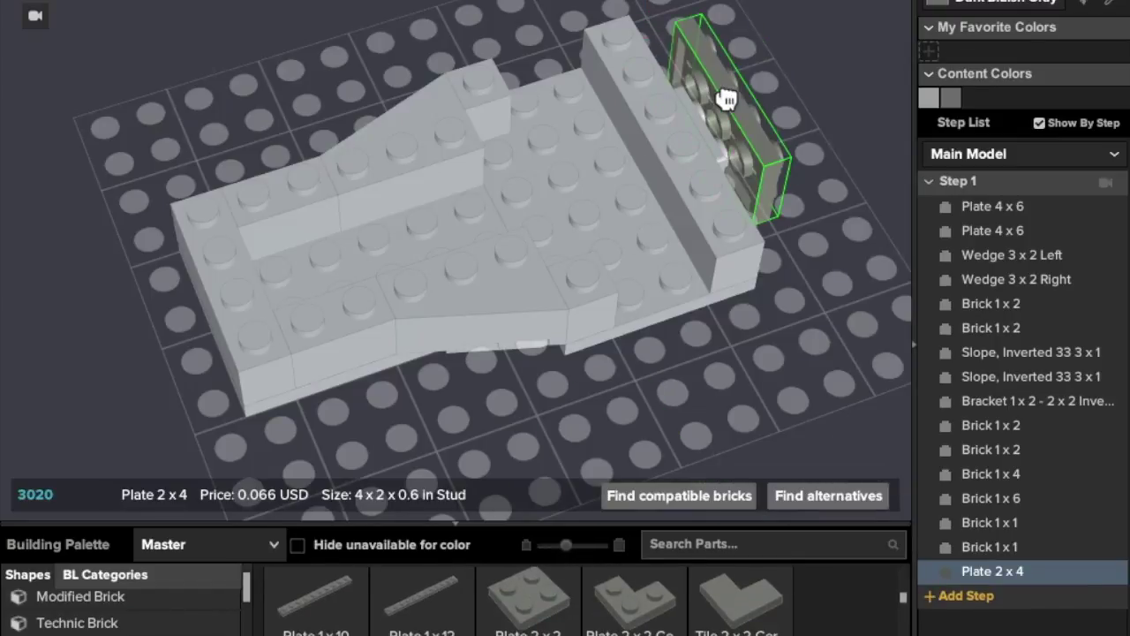
pyautogui.moveTo(724, 96); pyautogui.dragTo(636, 43, button='right')
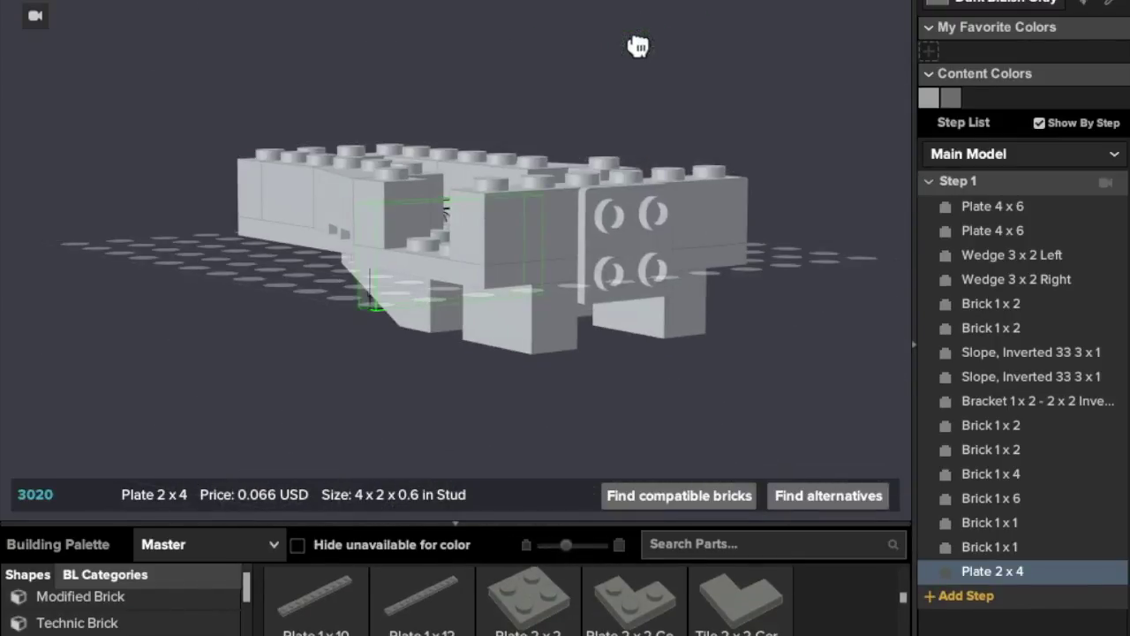
pyautogui.click(631, 221)
pyautogui.click(306, 348)
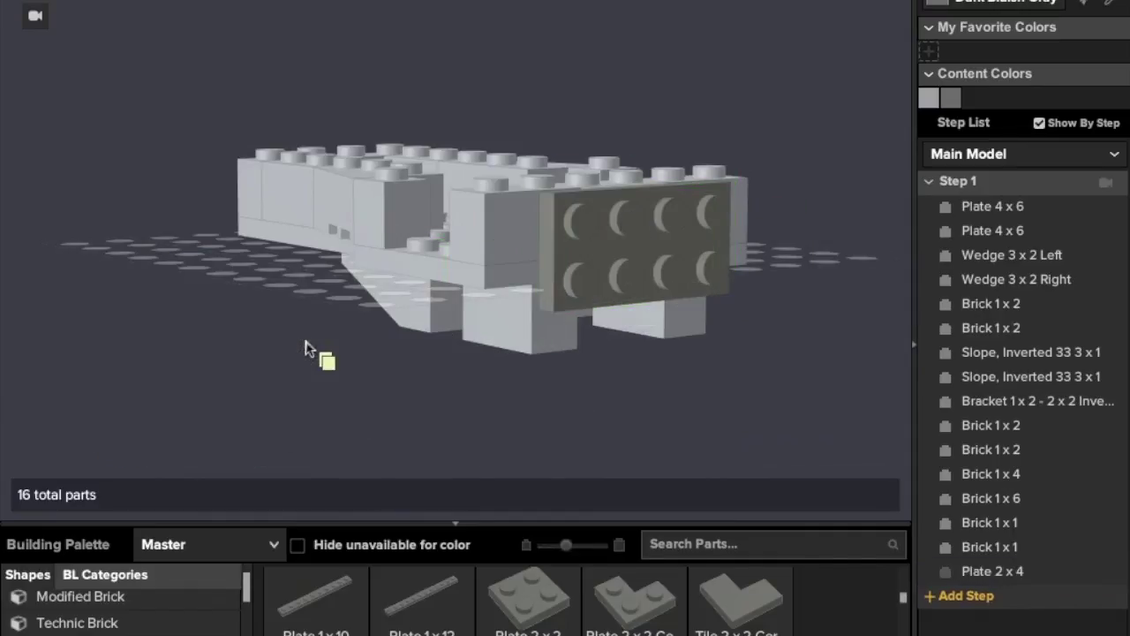
# Attach a Dark Bluish Gray Plate 2 x 2 to the middle studs of the upright Plate 2 x 4
pyautogui.click(481, 570)
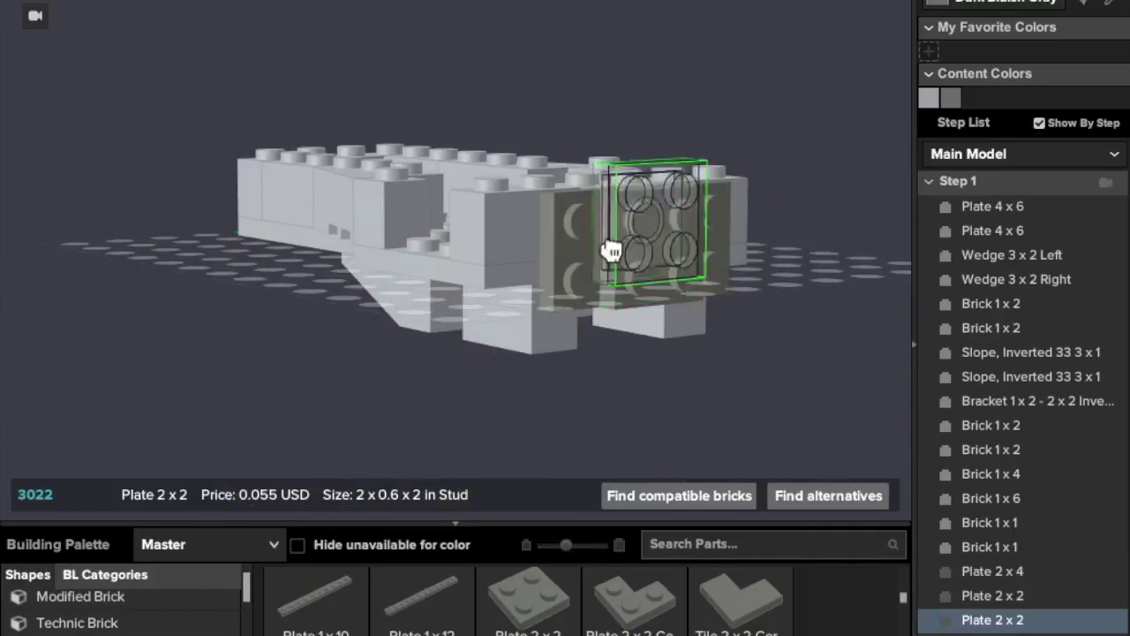
pyautogui.click(611, 250)
pyautogui.click(207, 373)
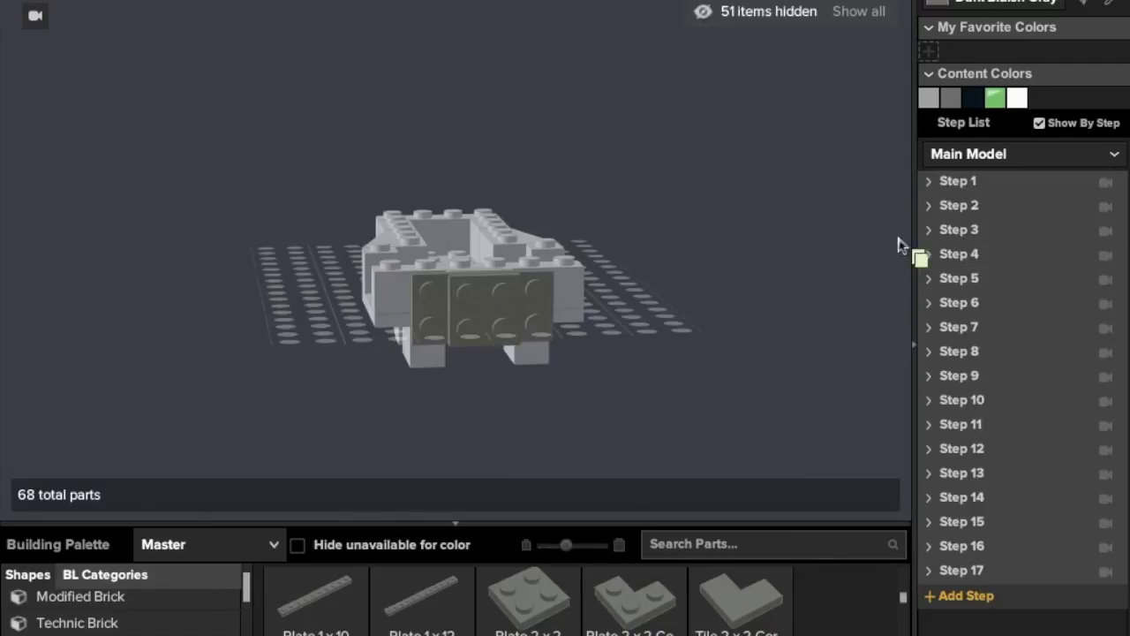
# Following the finished model's Step 5, attach two upright Light Bluish Gray Slope 30 1 x 2 x 2/3 parts on either side of the Plate 2 x 2
pyautogui.click(983, 287)
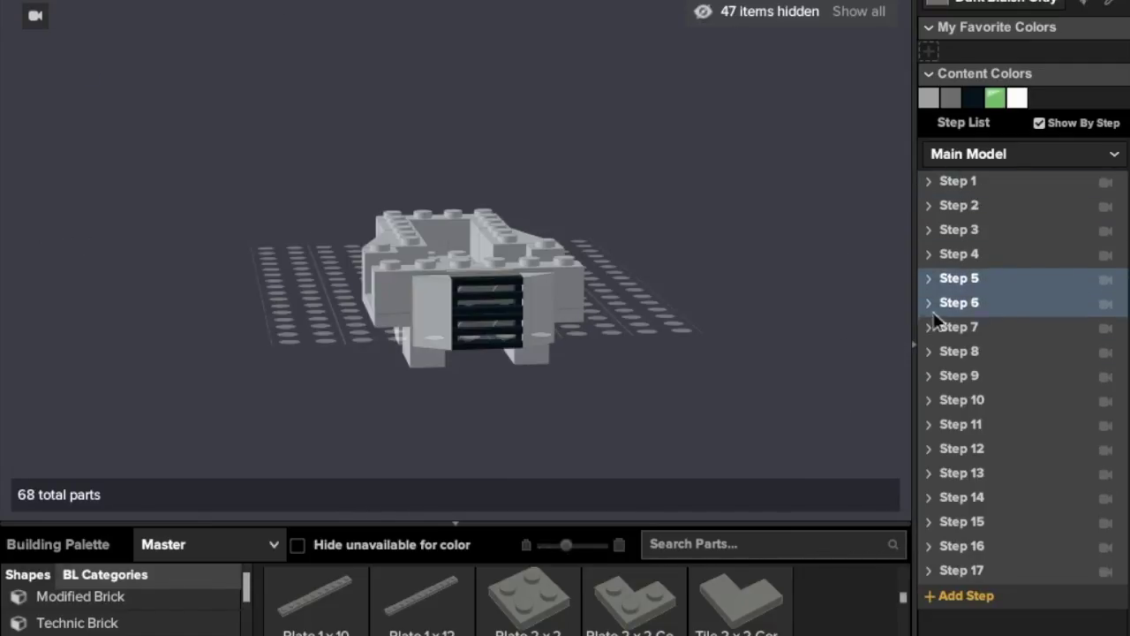
pyautogui.moveTo(713, 403); pyautogui.dragTo(743, 398, button='right')
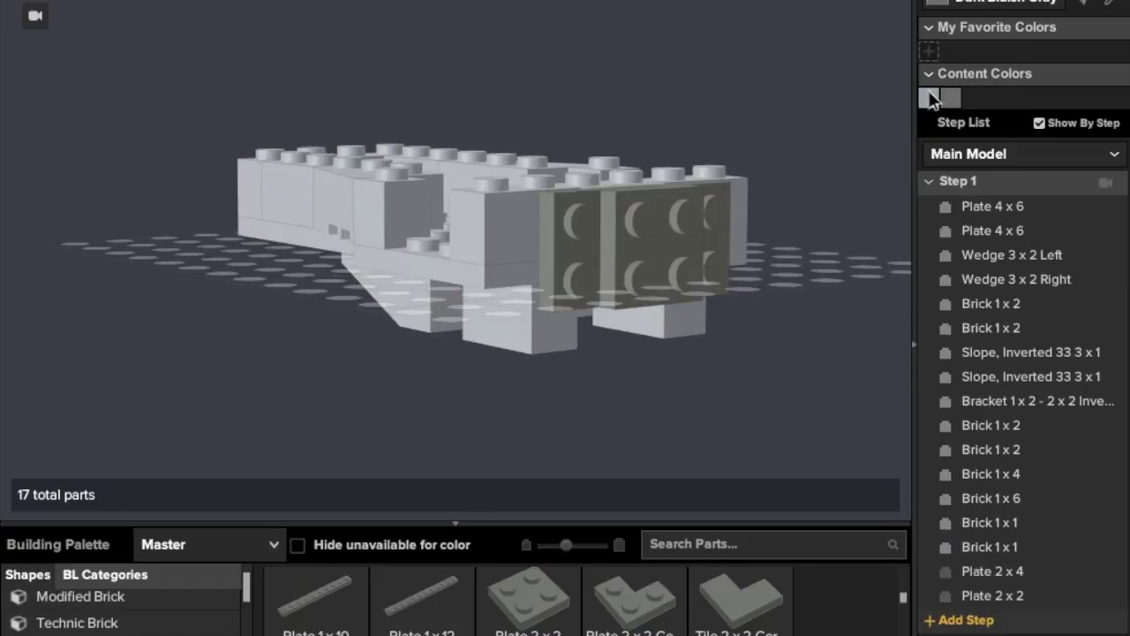
pyautogui.click(930, 97)
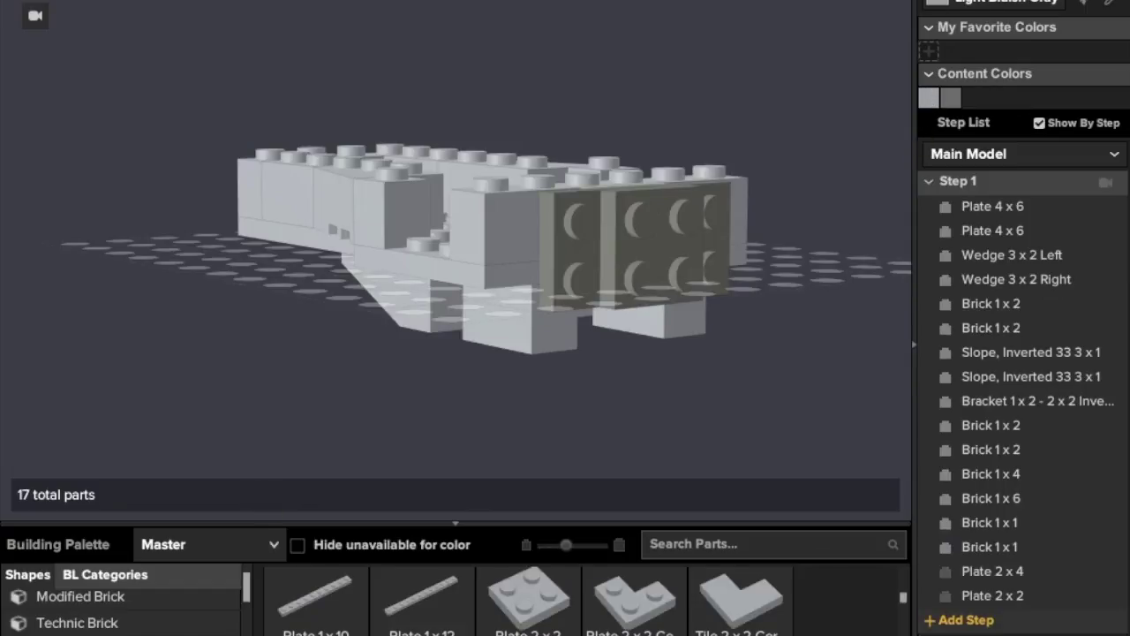
pyautogui.click(65, 635)
pyautogui.click(424, 631)
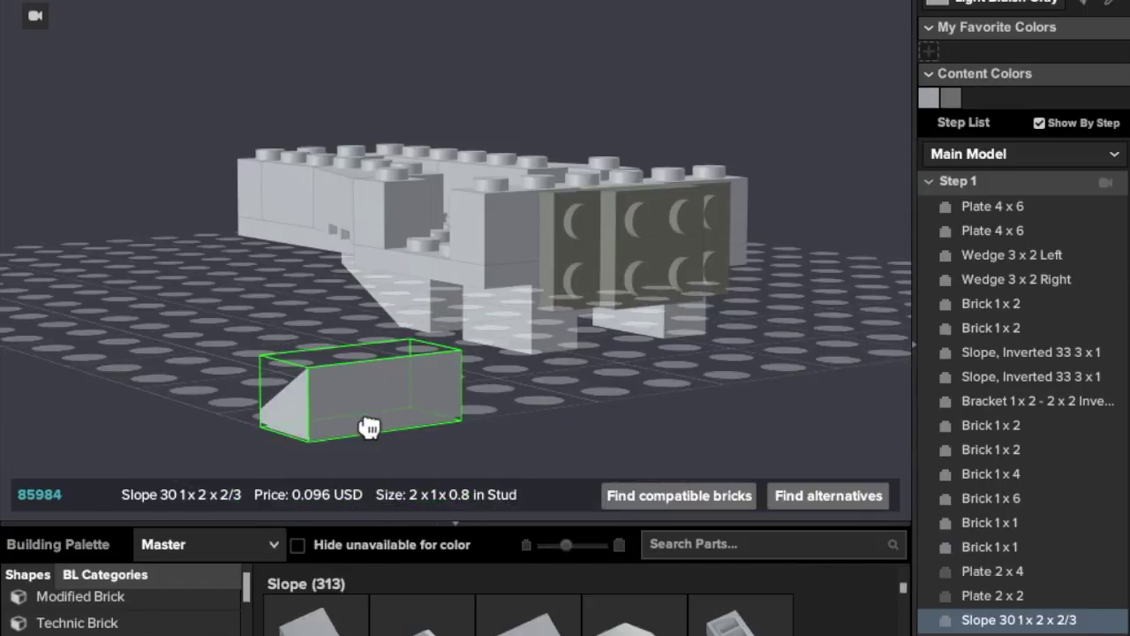
pyautogui.press('Right')
pyautogui.press('Right')
pyautogui.press('Right')
pyautogui.moveTo(369, 427); pyautogui.dragTo(381, 368)
pyautogui.press('Escape')
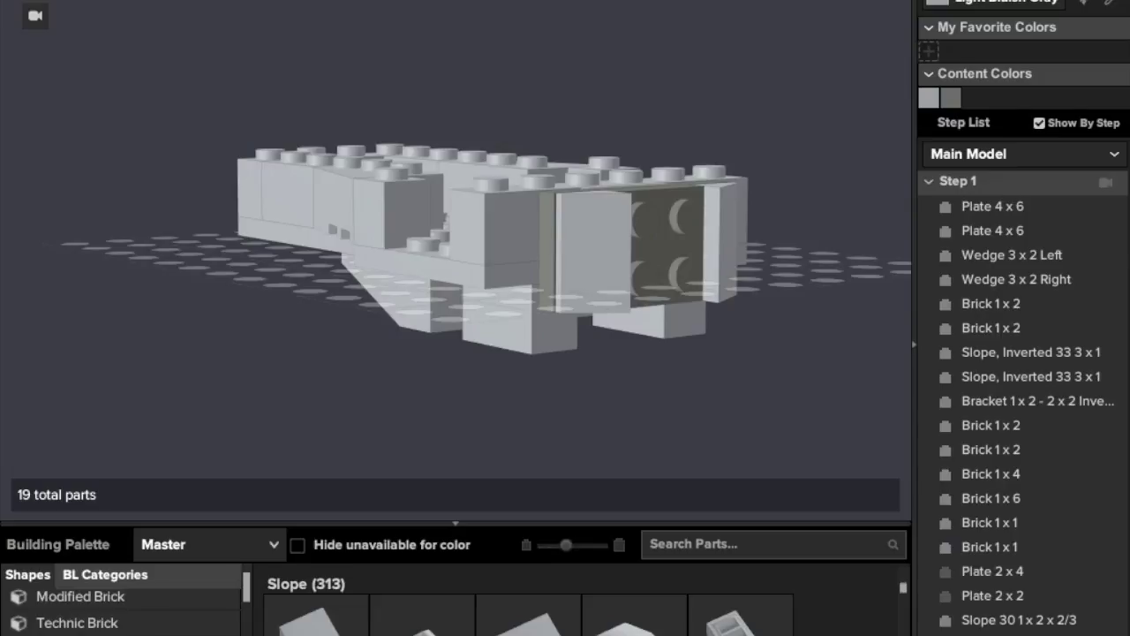
# Cover the upright Plate 2 x 2 with two Black Tile, Modified 1 x 2 Grille with Bottom Groove / Lip parts, one above the other
pyautogui.scroll(-1, 121, 610)
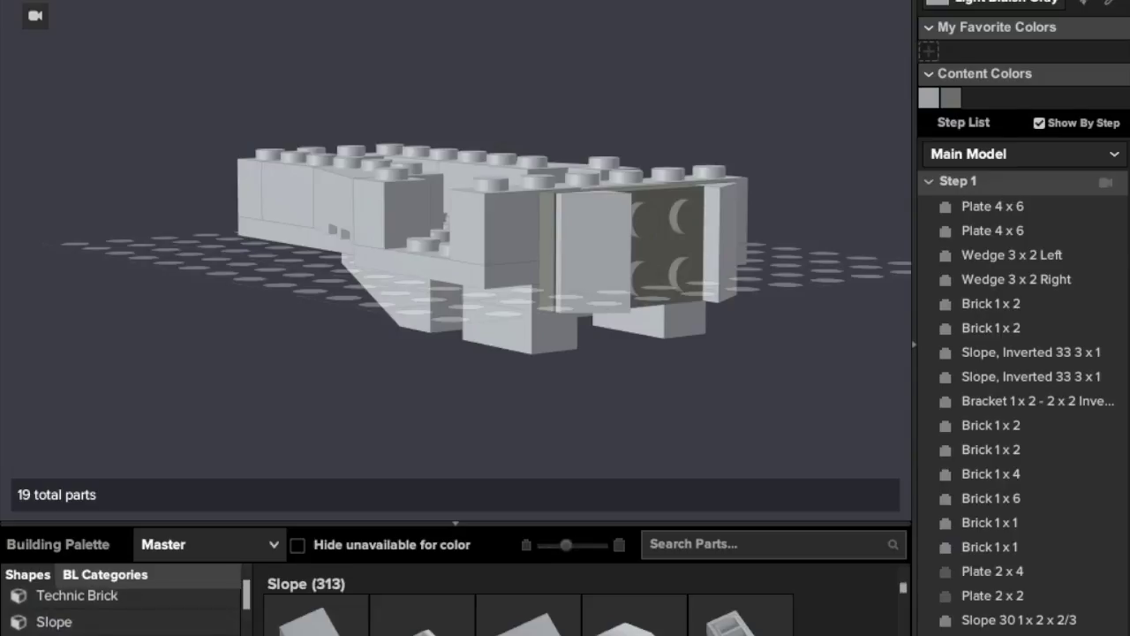
pyautogui.click(1040, 9)
pyautogui.click(1042, 84)
pyautogui.click(89, 634)
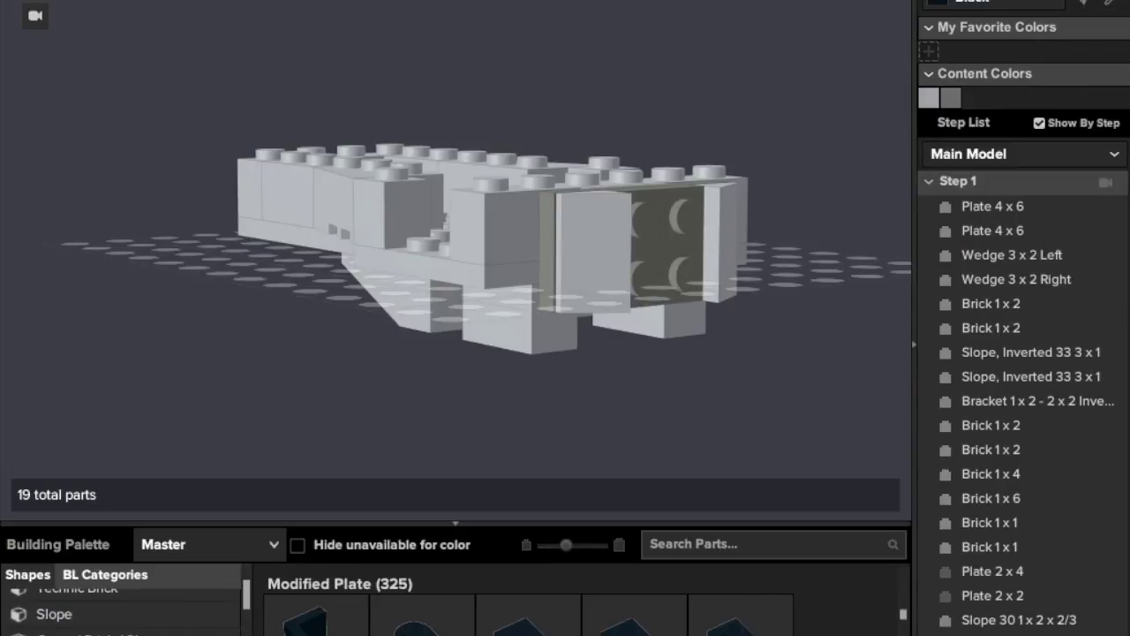
pyautogui.scroll(-5, 530, 600)
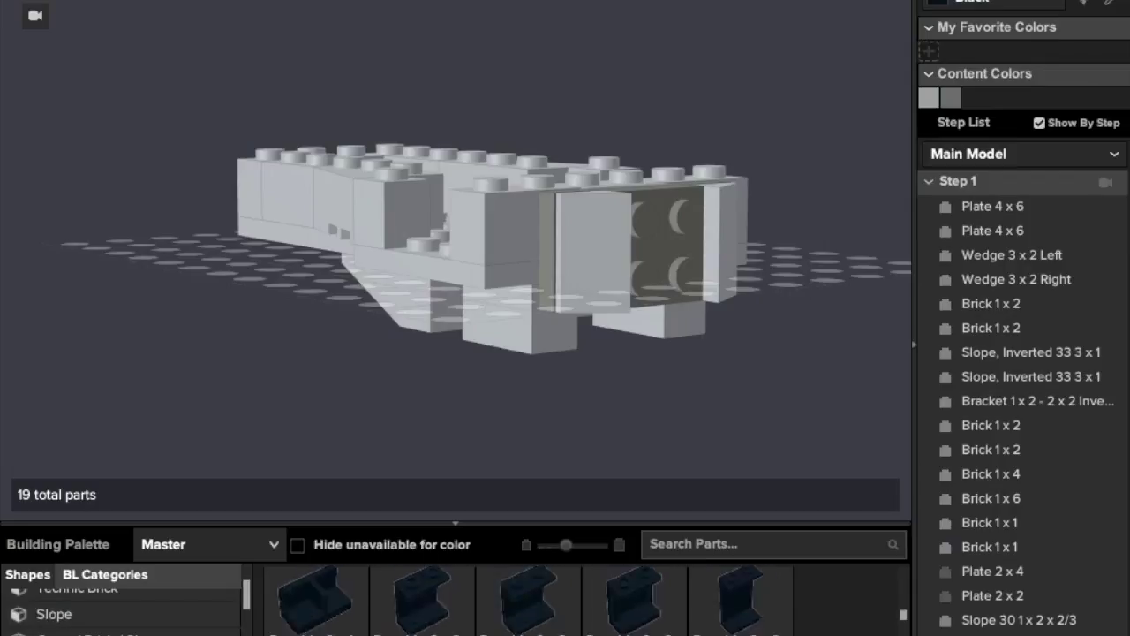
pyautogui.scroll(-5, 530, 601)
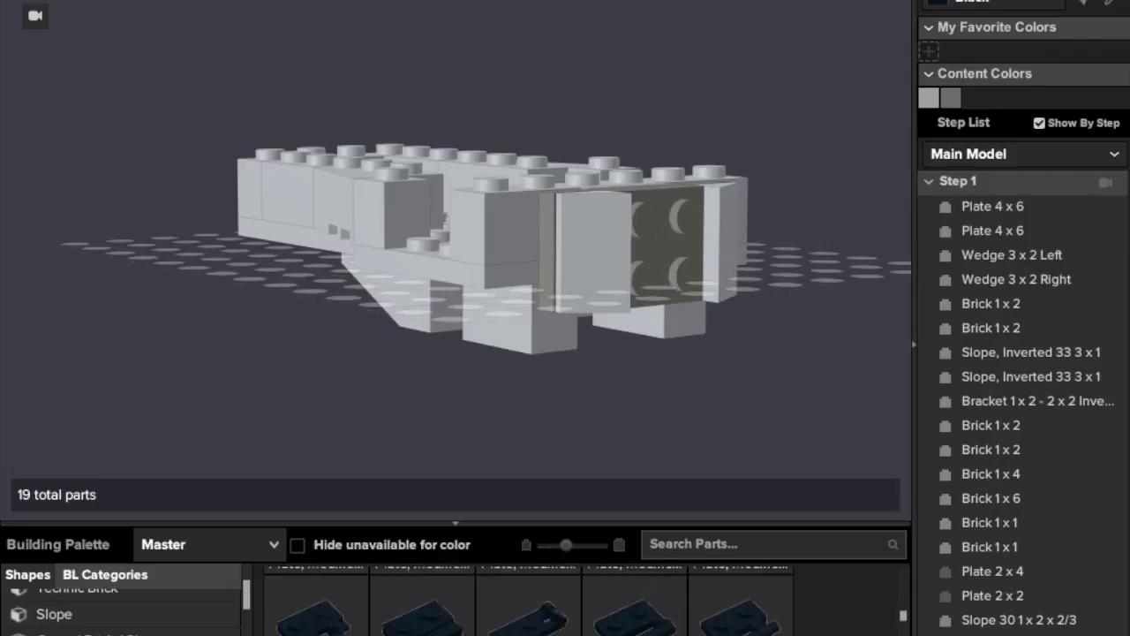
pyautogui.scroll(-5, 603, 618)
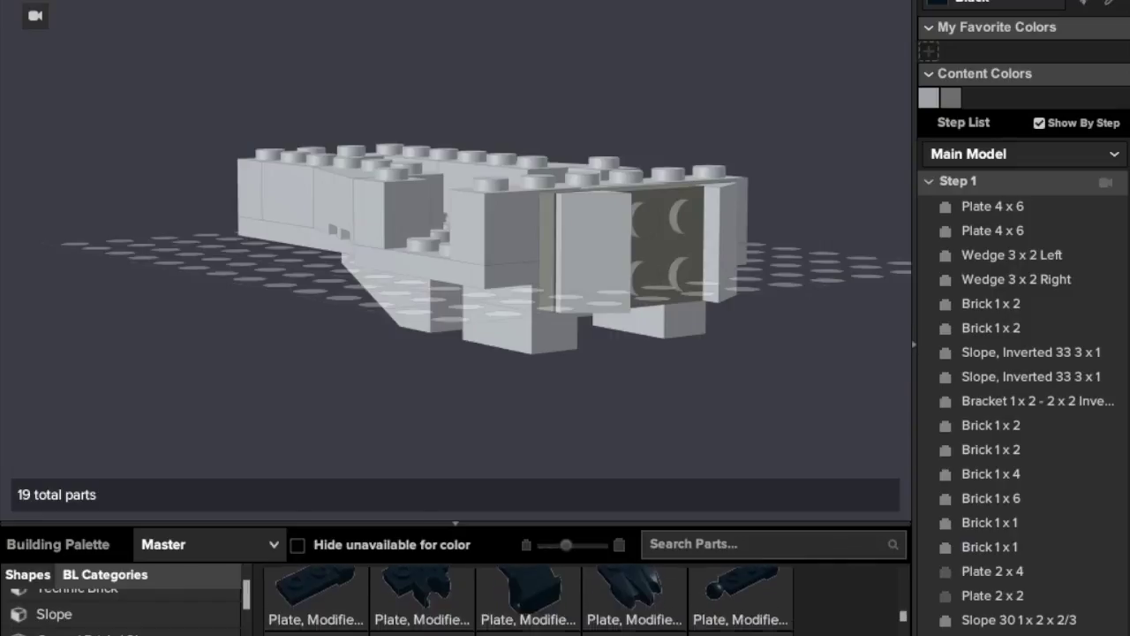
pyautogui.click(603, 618)
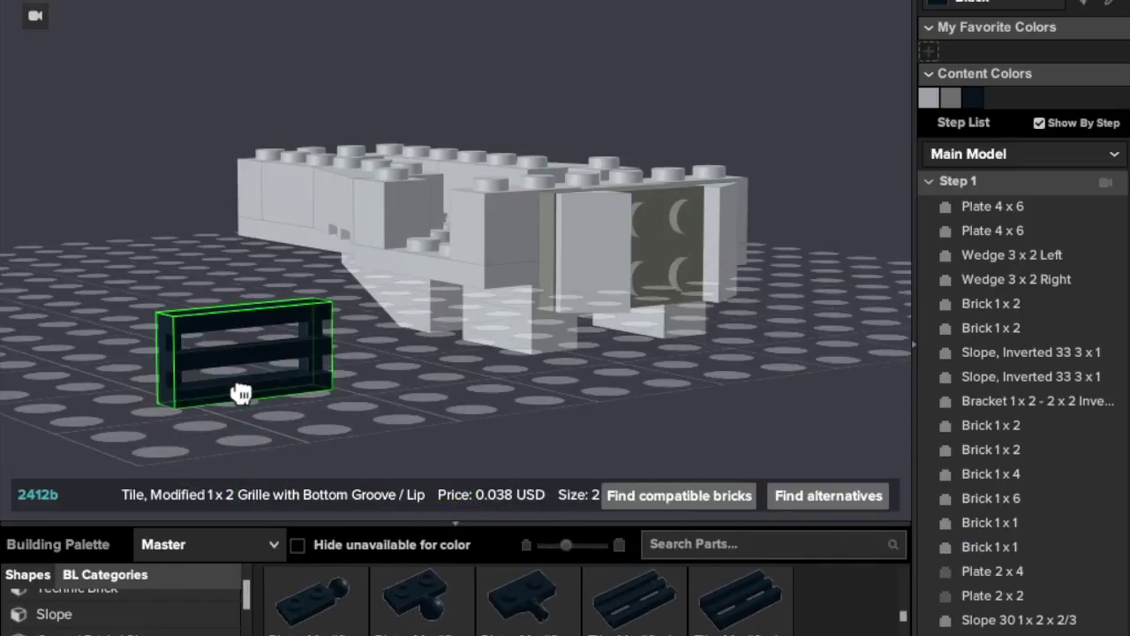
pyautogui.click(685, 228)
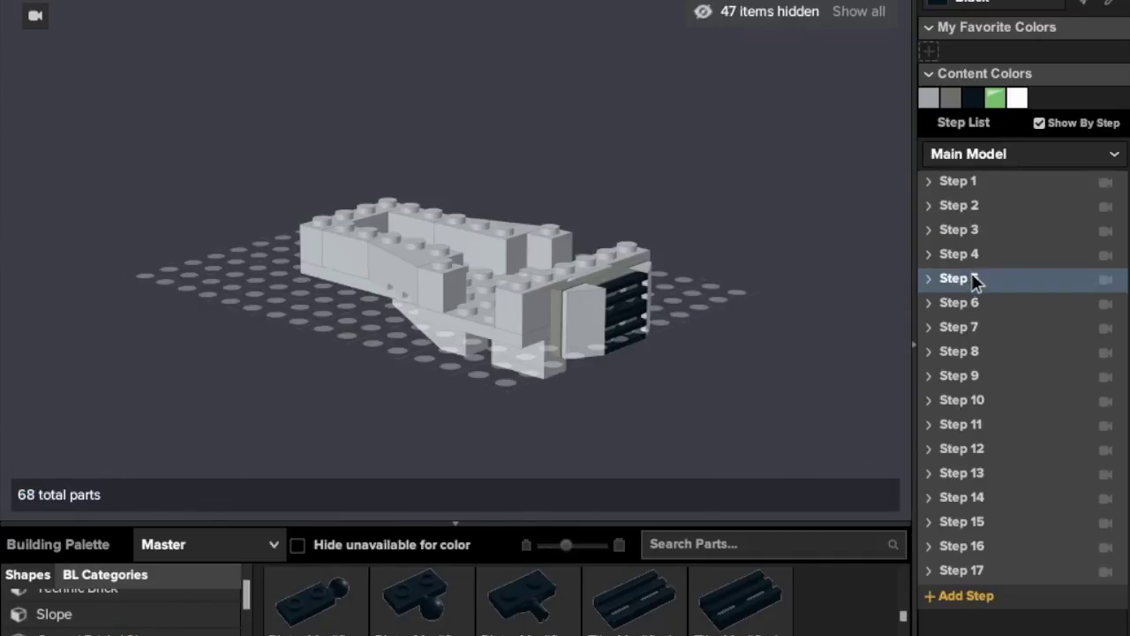
# Display Step 6 of the finished model, examine its added parts, and view the new model from above
pyautogui.click(979, 303)
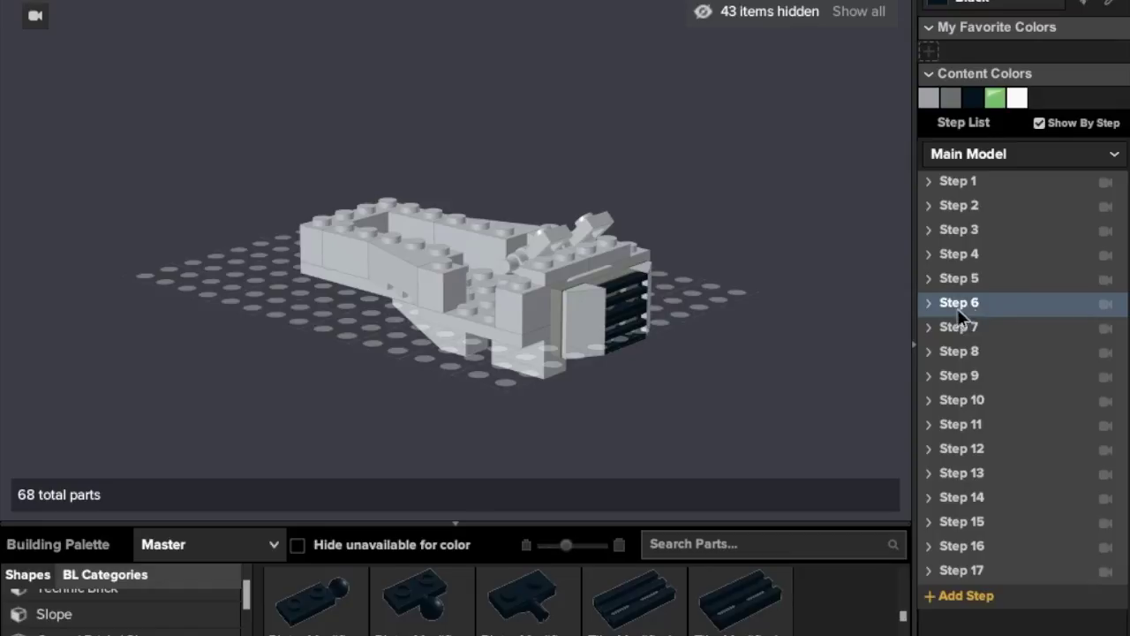
pyautogui.moveTo(732, 335); pyautogui.dragTo(678, 282, button='right')
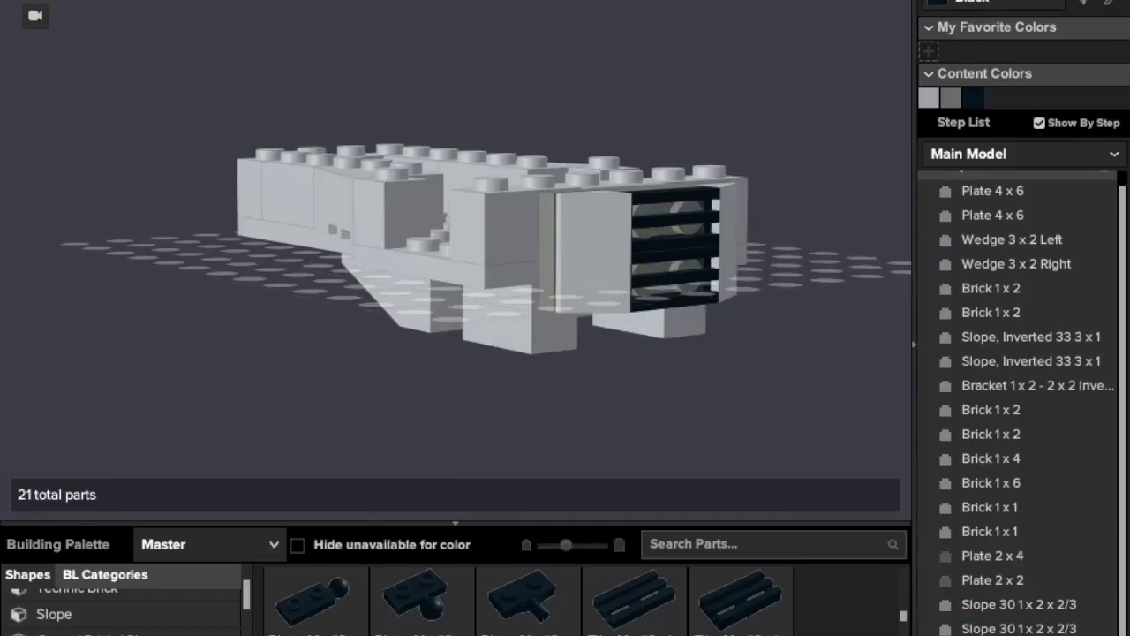
pyautogui.moveTo(214, 305); pyautogui.dragTo(345, 375, button='right')
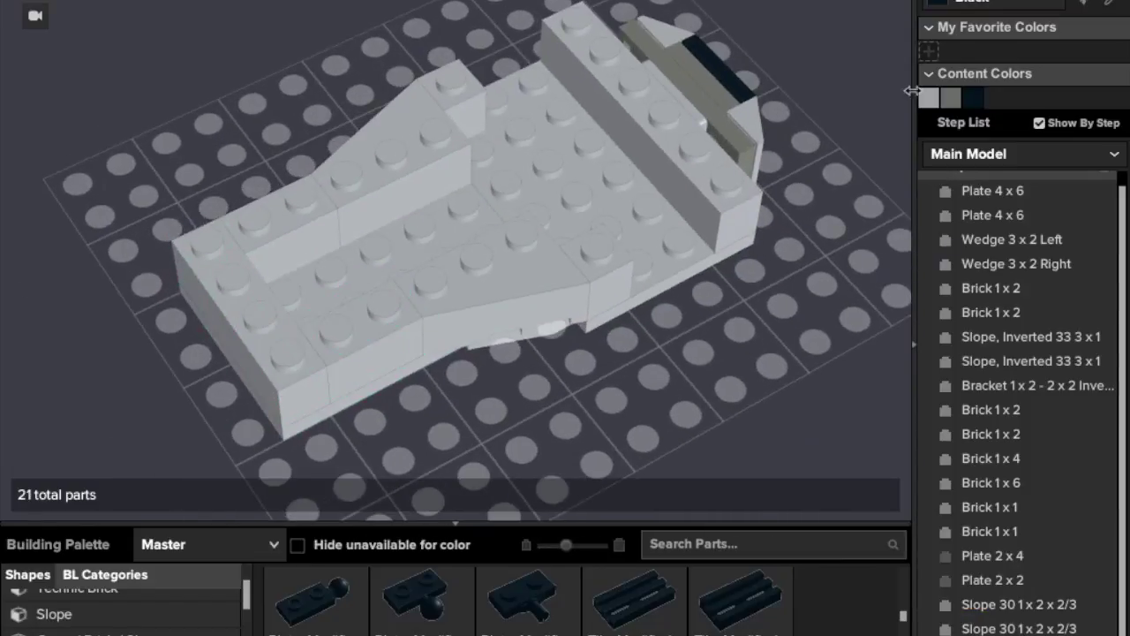
# Attach two Light Bluish Gray Plate, Modified 1 x 2 with Handle on Side - Free Ends parts side by side on the Brick 1 x 6, handles facing the hull
pyautogui.click(929, 99)
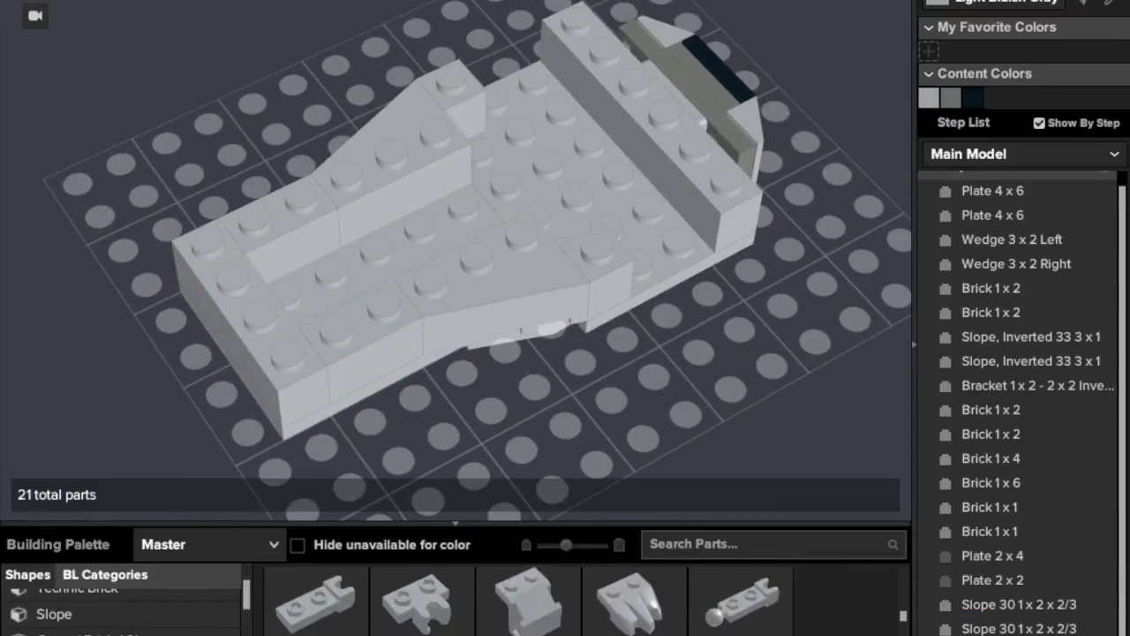
pyautogui.scroll(-2, 528, 600)
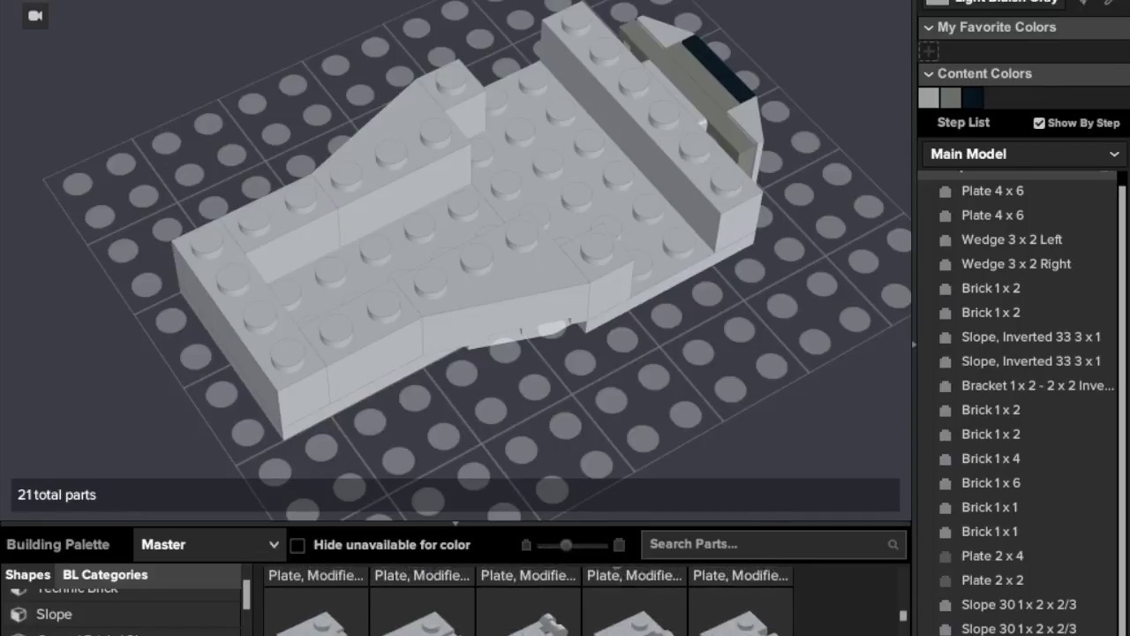
pyautogui.scroll(1, 528, 600)
pyautogui.click(530, 631)
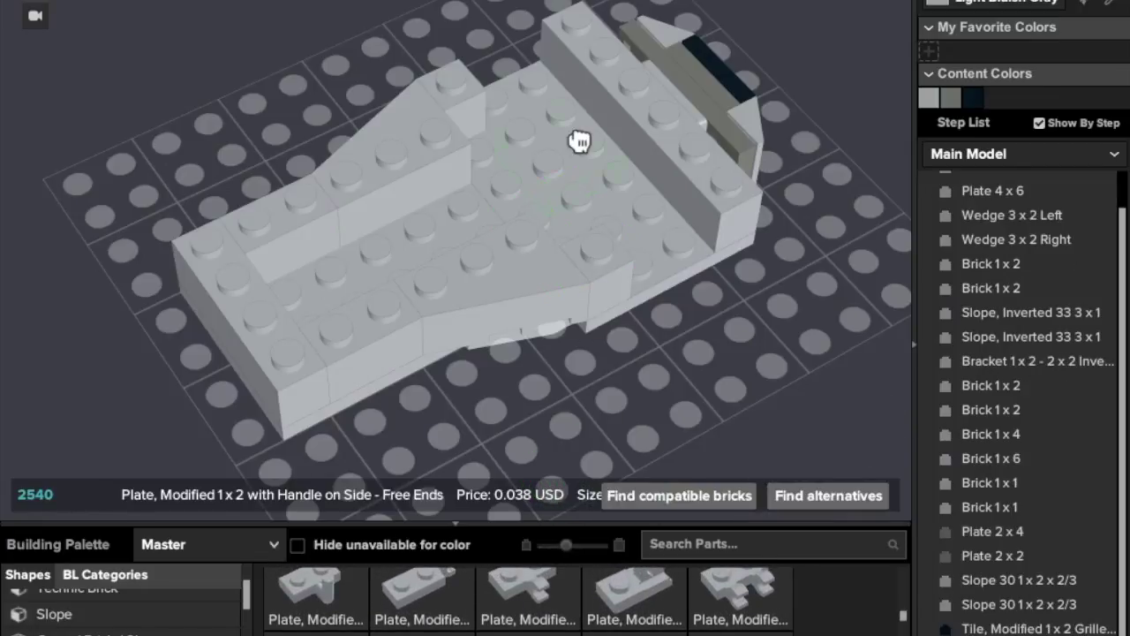
pyautogui.moveTo(587, 88); pyautogui.dragTo(662, 144)
pyautogui.press('Escape')
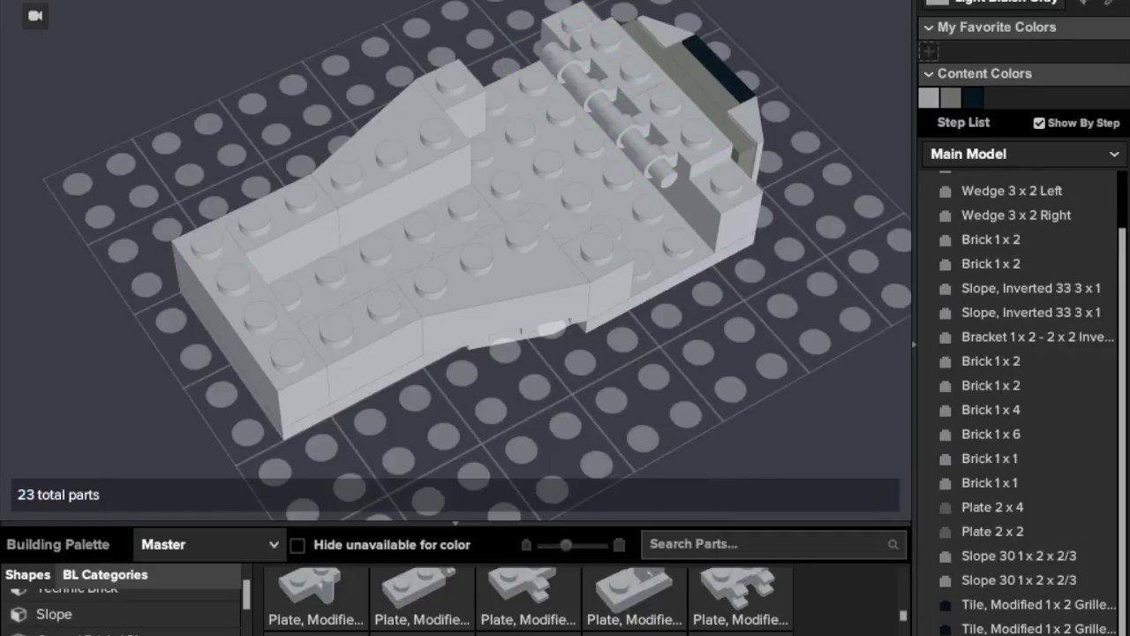
# Clip two upright Plate, Modified 1 x 1 with Clip Horizontal (thick open O clip) parts onto the handle bars, and adjust the second one's placement
pyautogui.scroll(-3, 530, 601)
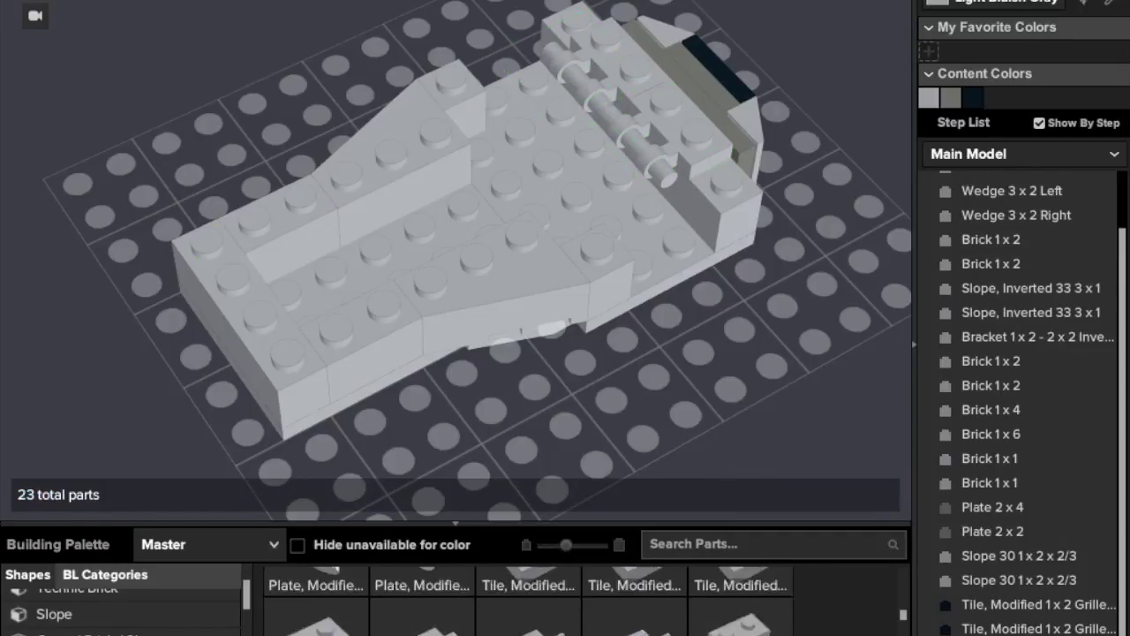
pyautogui.scroll(3, 530, 601)
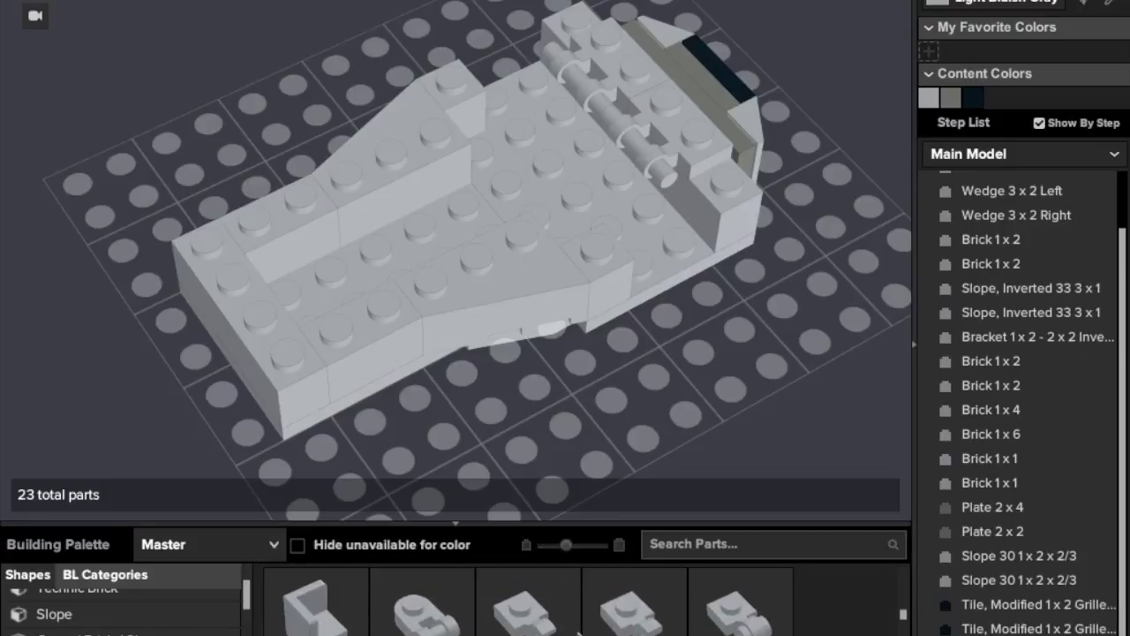
pyautogui.moveTo(579, 634); pyautogui.dragTo(601, 69)
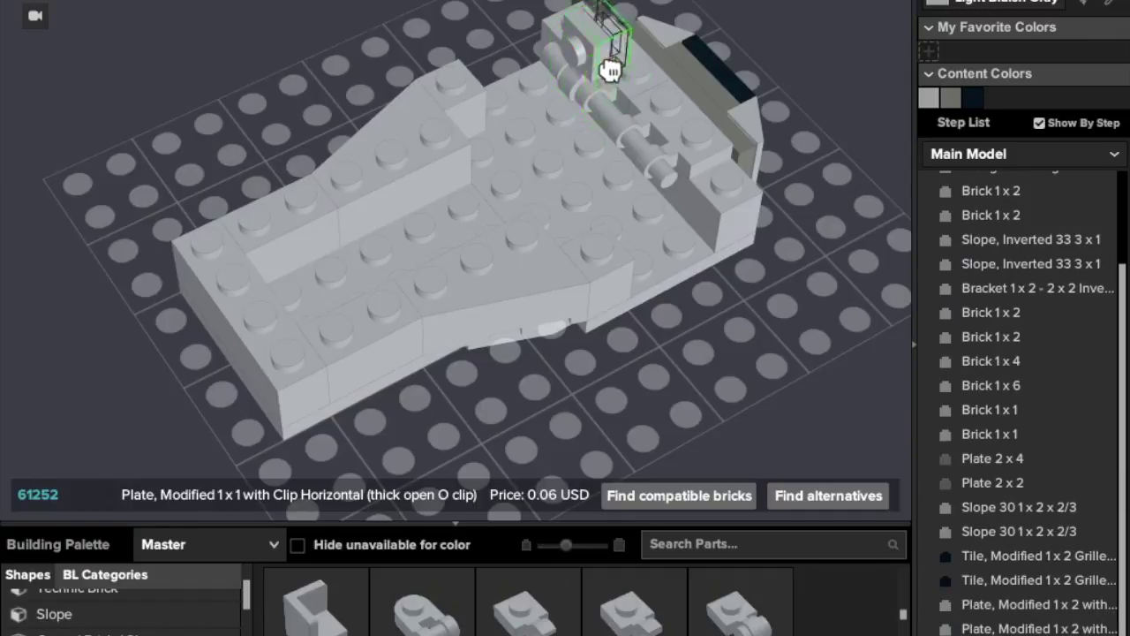
pyautogui.click(651, 112)
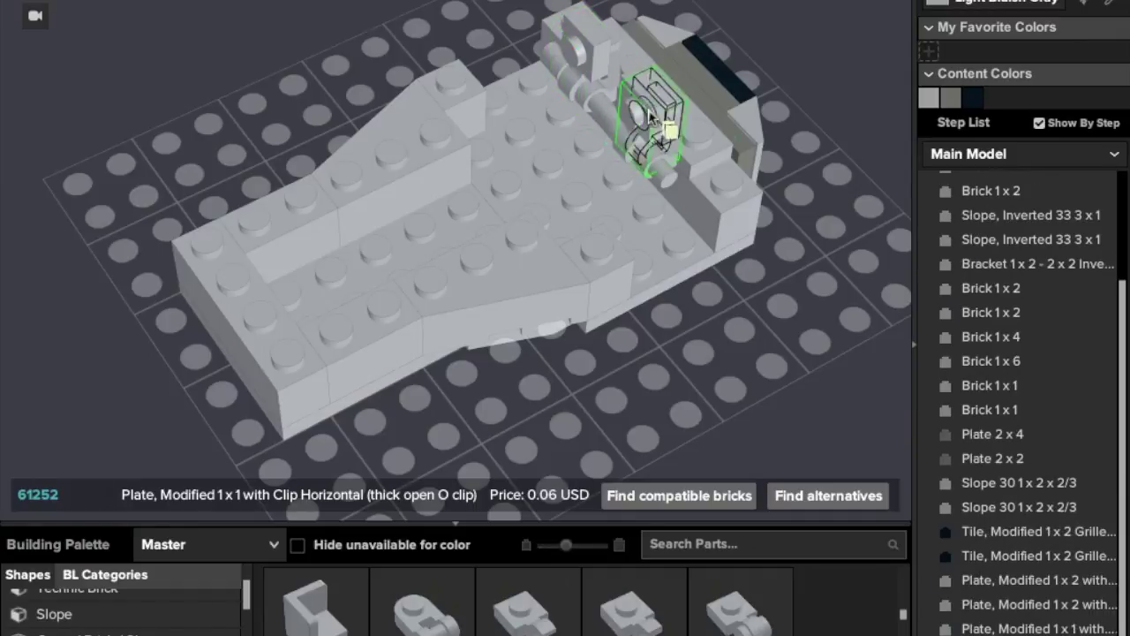
pyautogui.moveTo(778, 277); pyautogui.dragTo(828, 251, button='right')
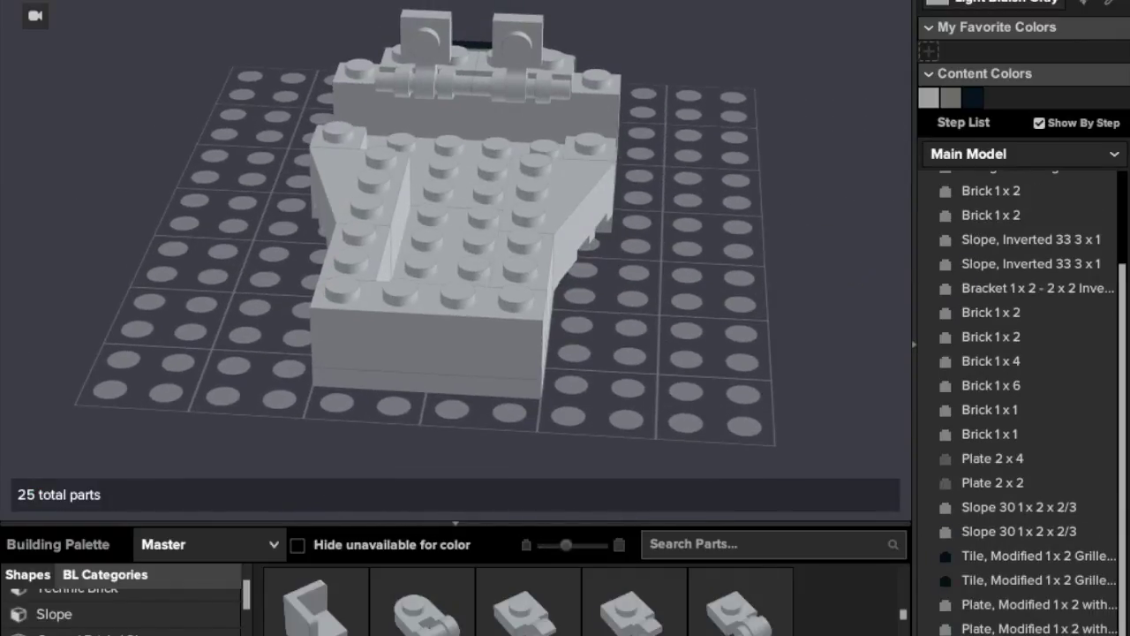
pyautogui.moveTo(523, 41); pyautogui.dragTo(533, 40)
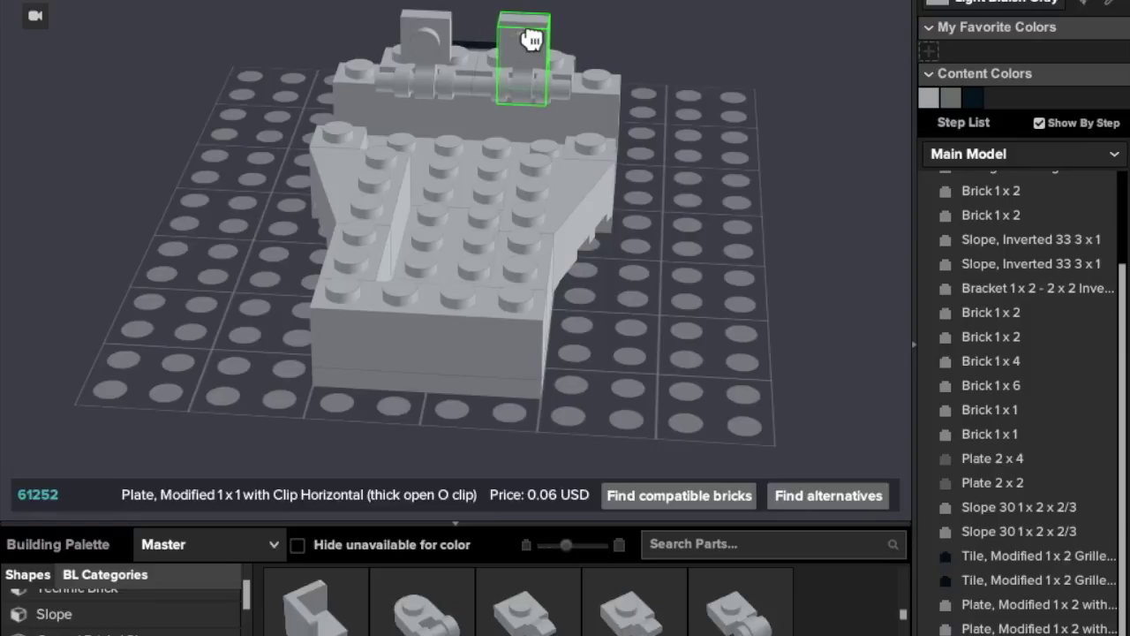
pyautogui.click(711, 99)
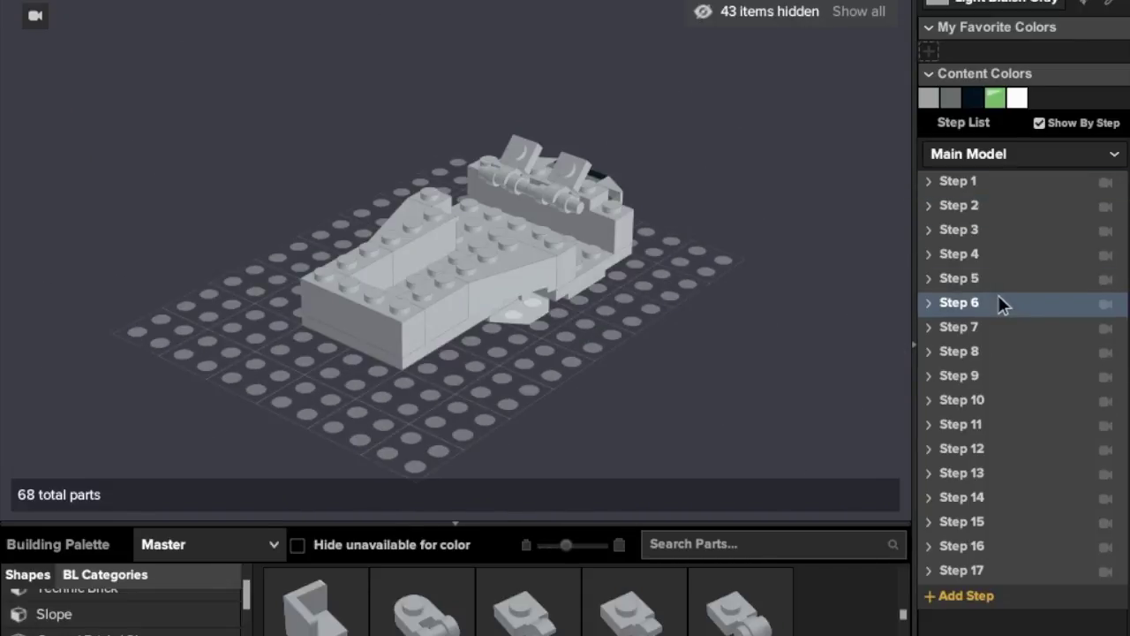
# Compare Steps 6 and 7 of the finished model, and tilt the near clip plate back about its handle bar to match
pyautogui.click(990, 326)
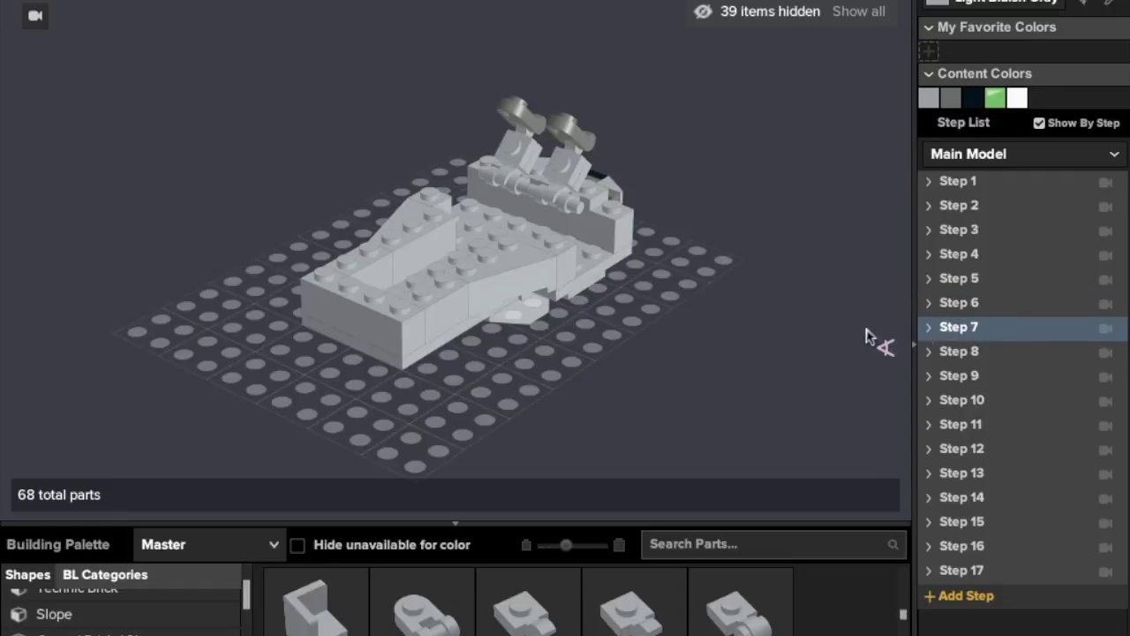
pyautogui.moveTo(871, 336); pyautogui.dragTo(795, 306, button='right')
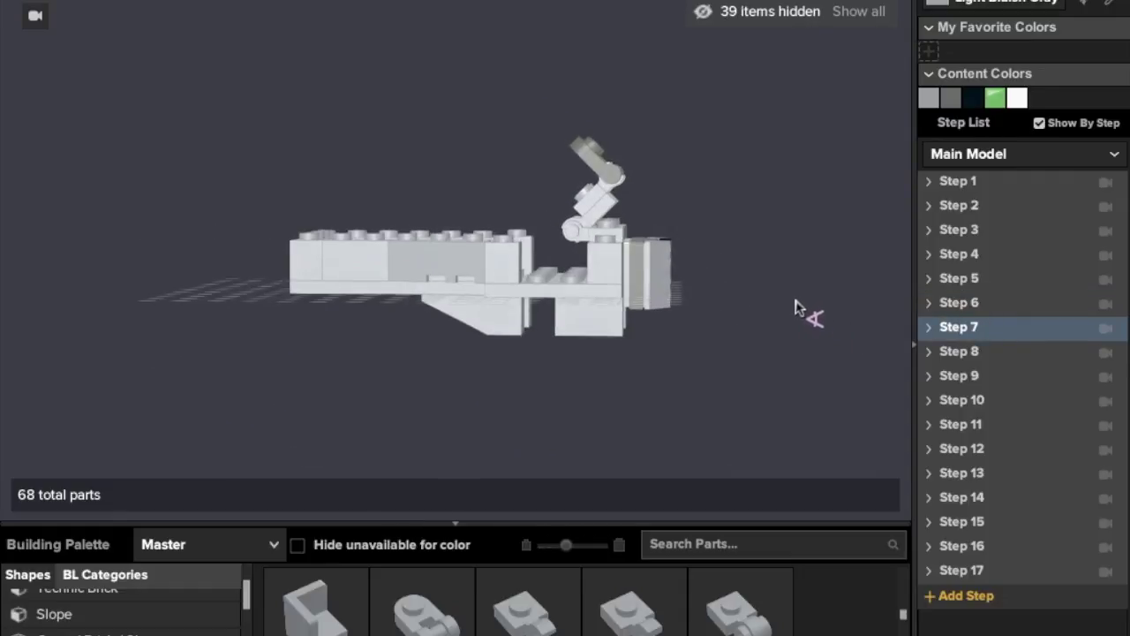
pyautogui.click(969, 303)
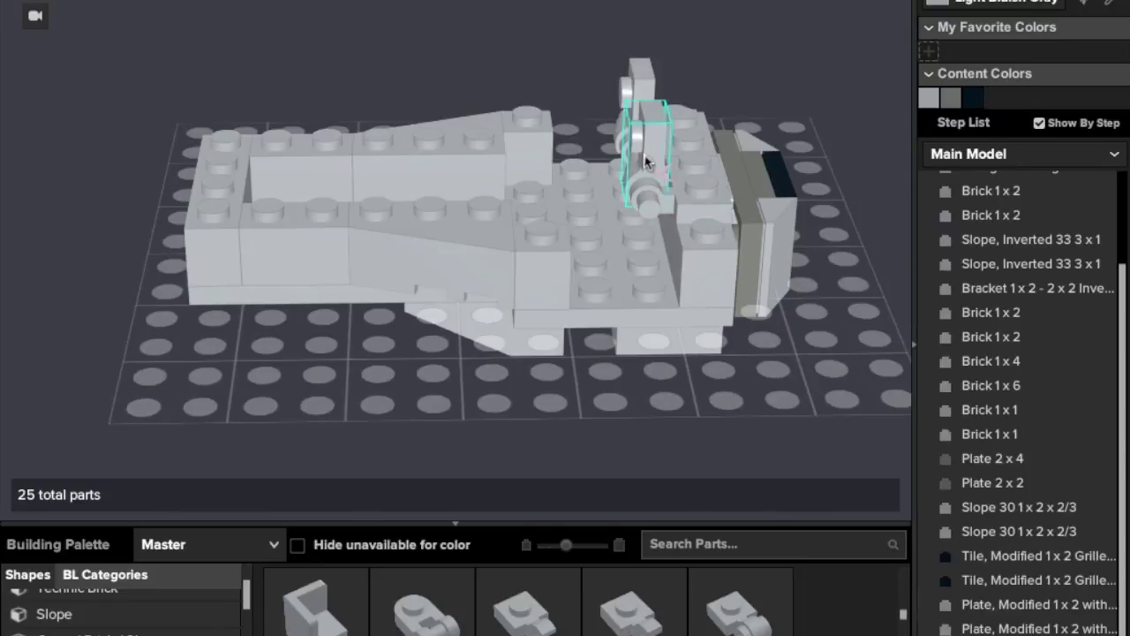
pyautogui.click(645, 162)
pyautogui.moveTo(720, 195); pyautogui.dragTo(707, 263)
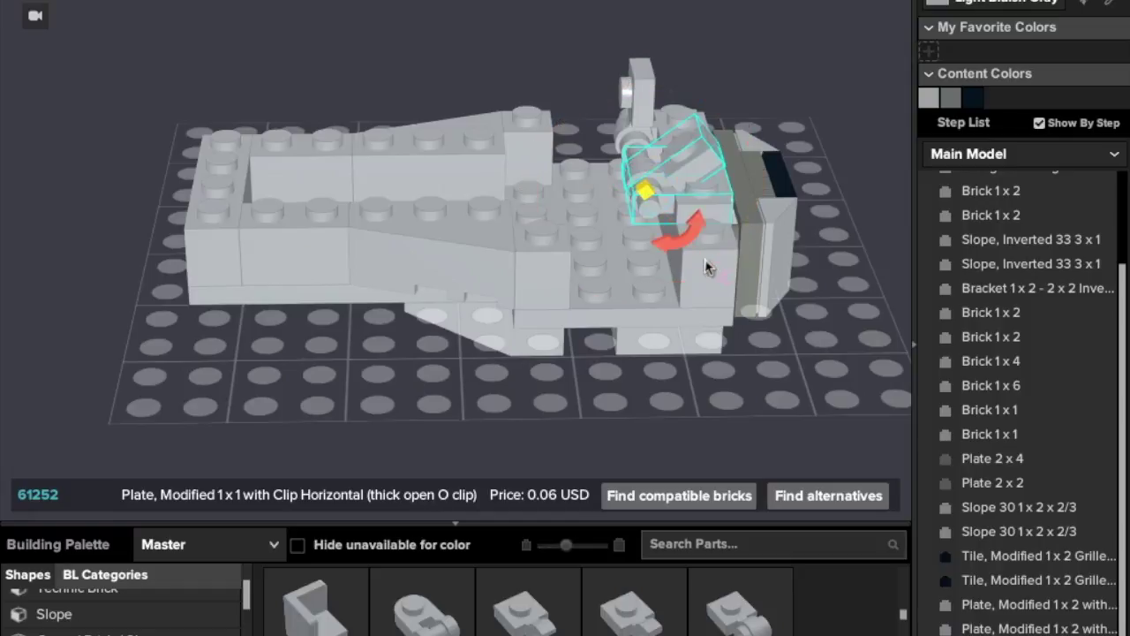
pyautogui.click(642, 81)
pyautogui.moveTo(699, 149); pyautogui.dragTo(664, 170)
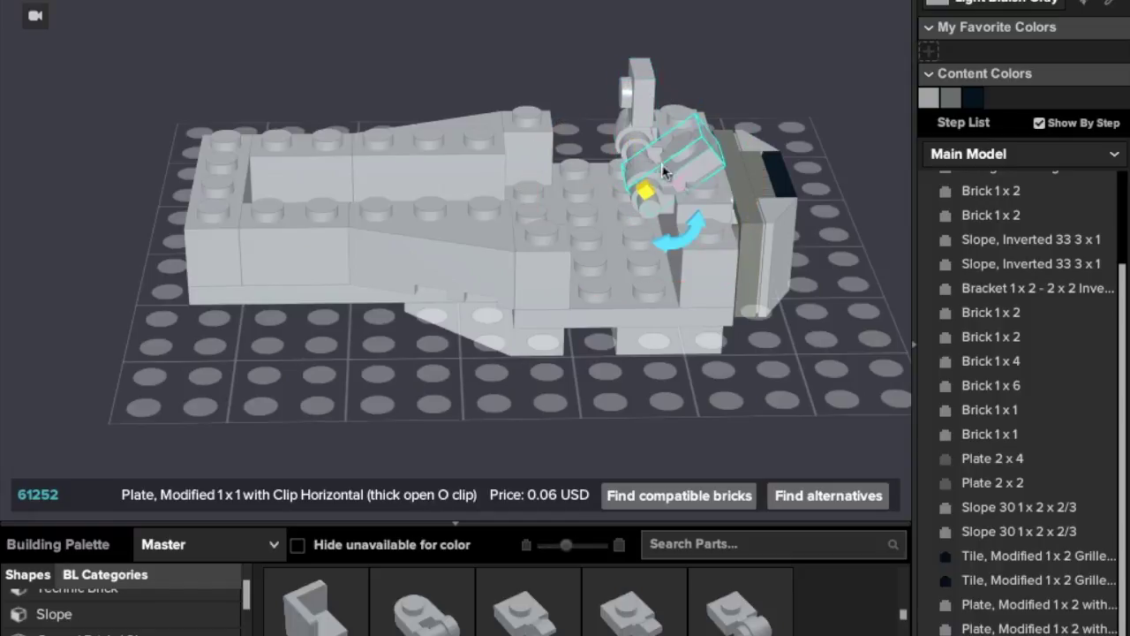
pyautogui.moveTo(698, 226)
pyautogui.mouseDown()
pyautogui.moveTo(710, 215)
pyautogui.moveTo(710, 224)
pyautogui.moveTo(702, 212)
pyautogui.mouseUp()
# Tilt the far clip plate back about its handle bar to the same angle as the near one
pyautogui.click(645, 95)
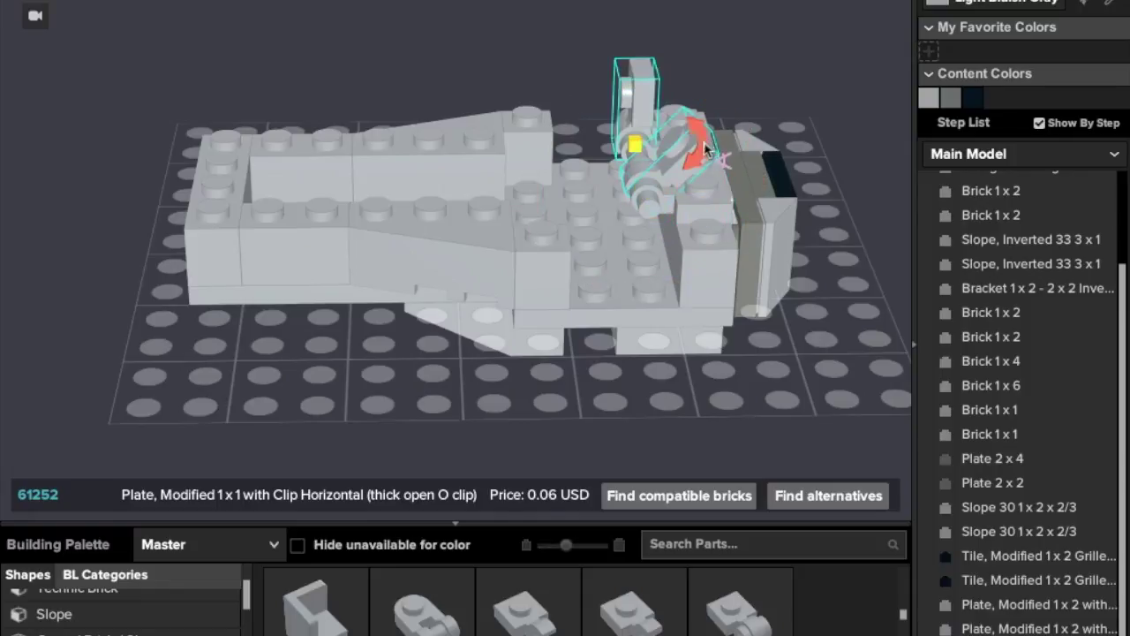
pyautogui.moveTo(706, 150); pyautogui.dragTo(709, 185)
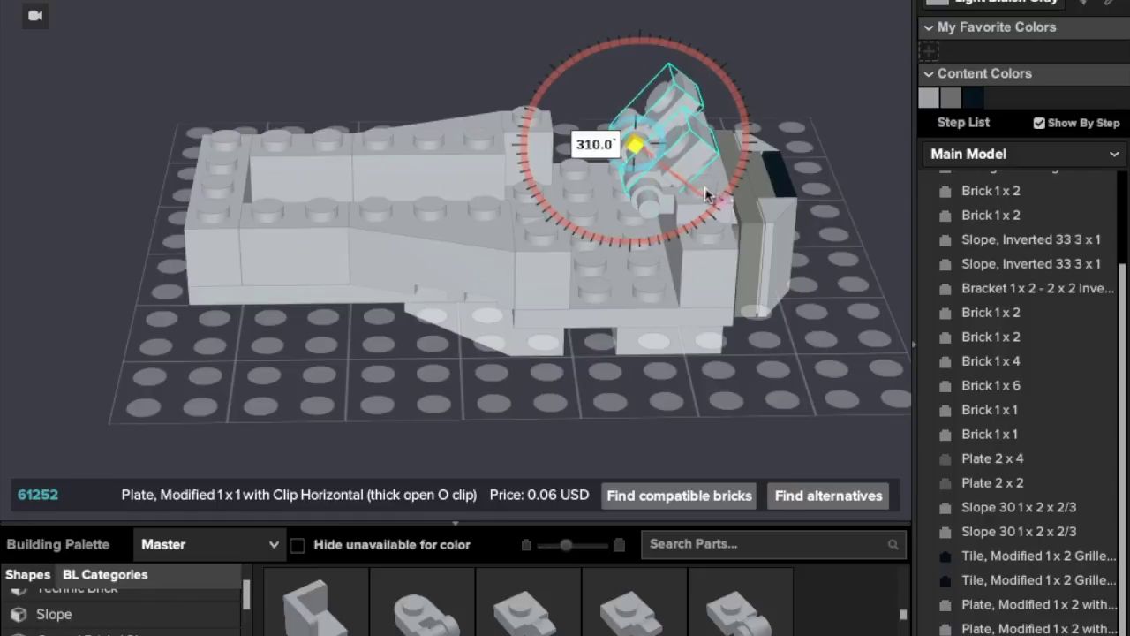
pyautogui.moveTo(706, 195); pyautogui.dragTo(705, 189)
pyautogui.click(808, 217)
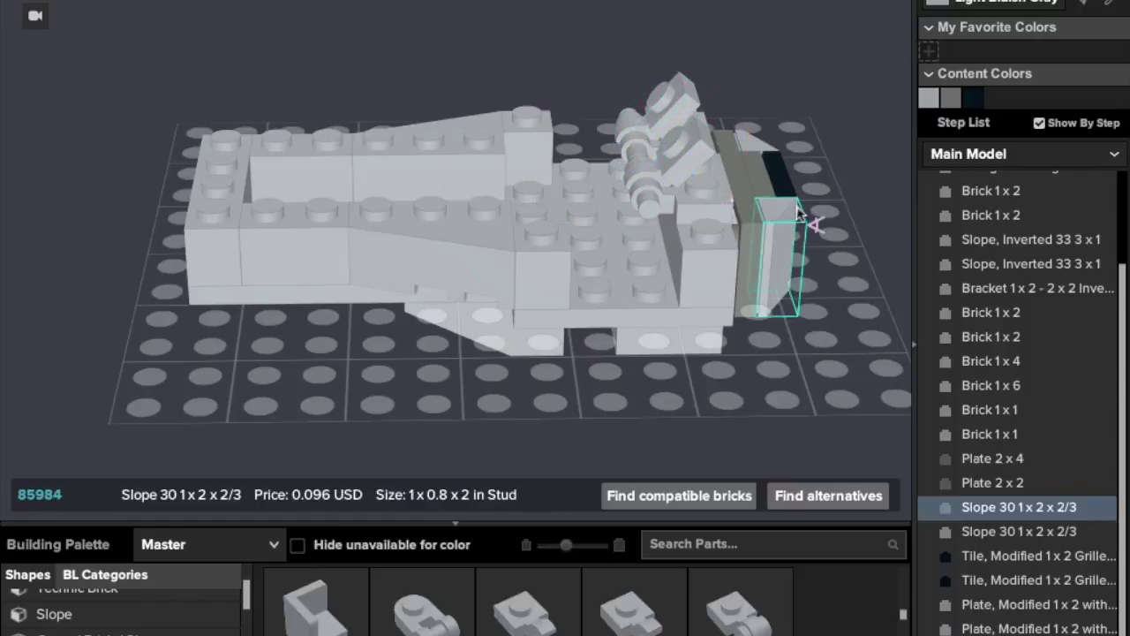
pyautogui.click(848, 96)
# Attach two more Light Bluish Gray Plate, Modified 1 x 1 with Clip Horizontal parts behind the tilted clip plates, with their clips pointing up
pyautogui.moveTo(848, 96); pyautogui.dragTo(844, 70, button='right')
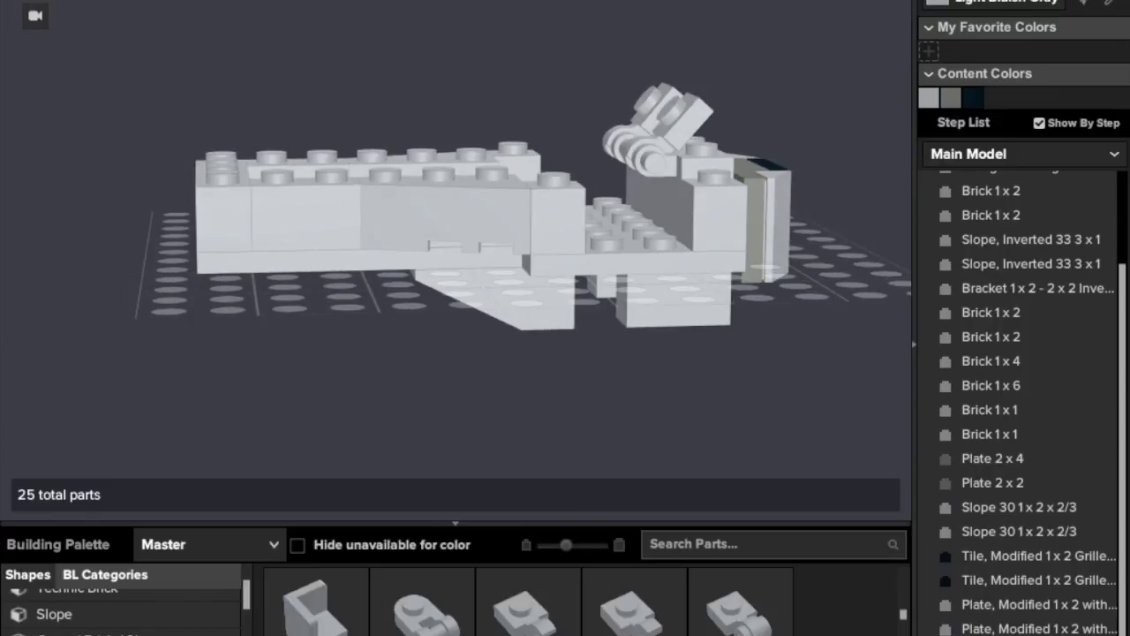
pyautogui.moveTo(554, 633); pyautogui.dragTo(282, 407)
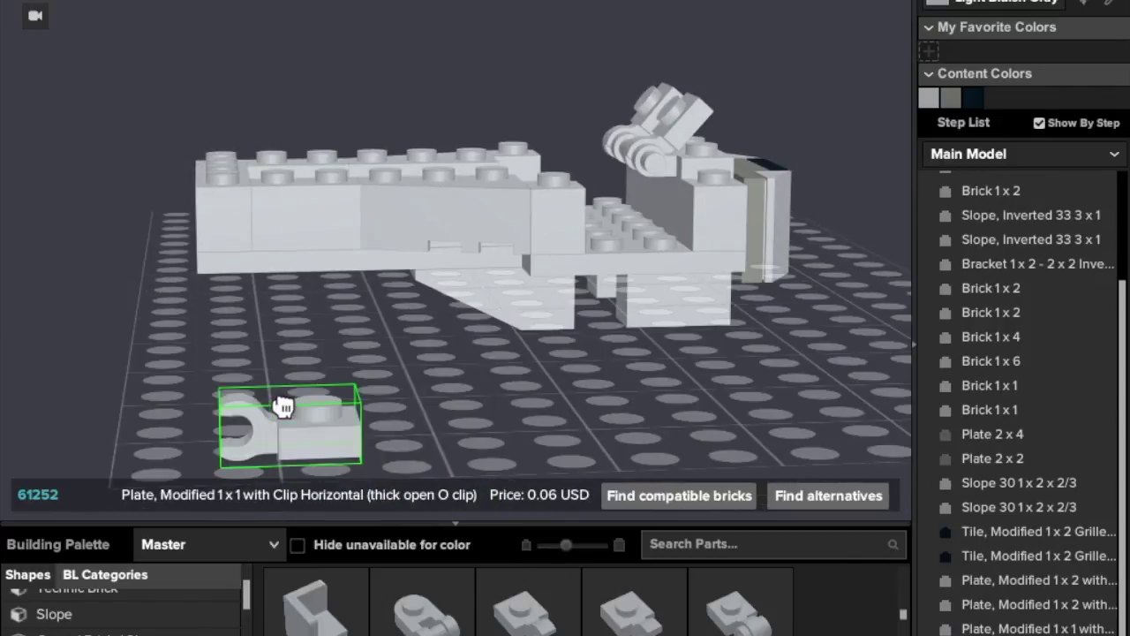
pyautogui.press('Left')
pyautogui.press('Left')
pyautogui.press('Down')
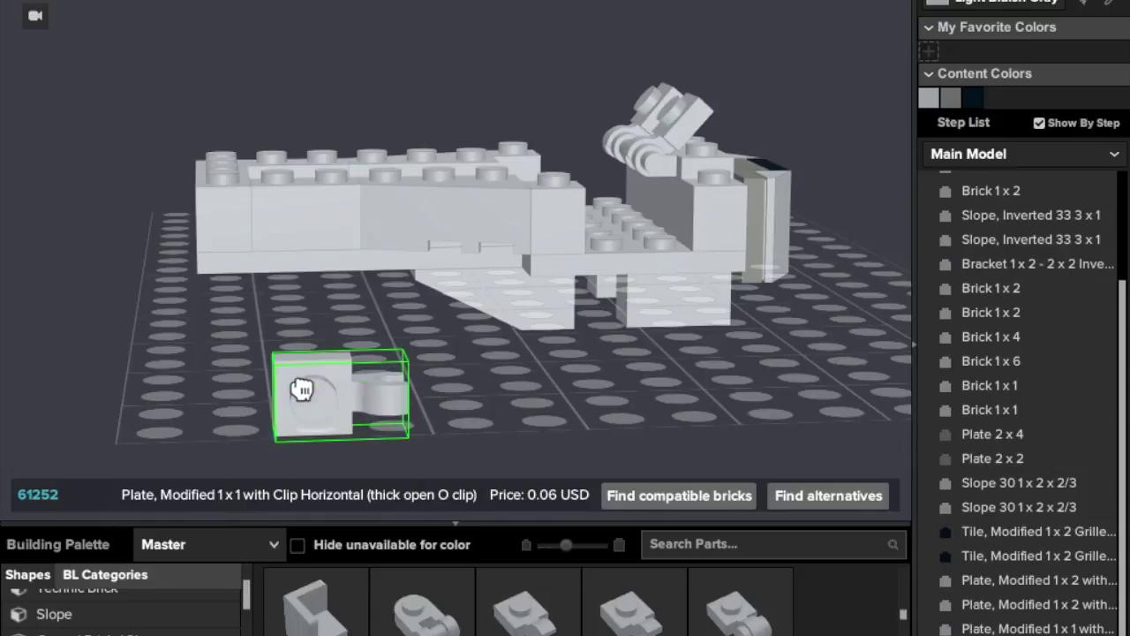
pyautogui.press('Left')
pyautogui.press('Up')
pyautogui.moveTo(301, 389); pyautogui.dragTo(331, 384)
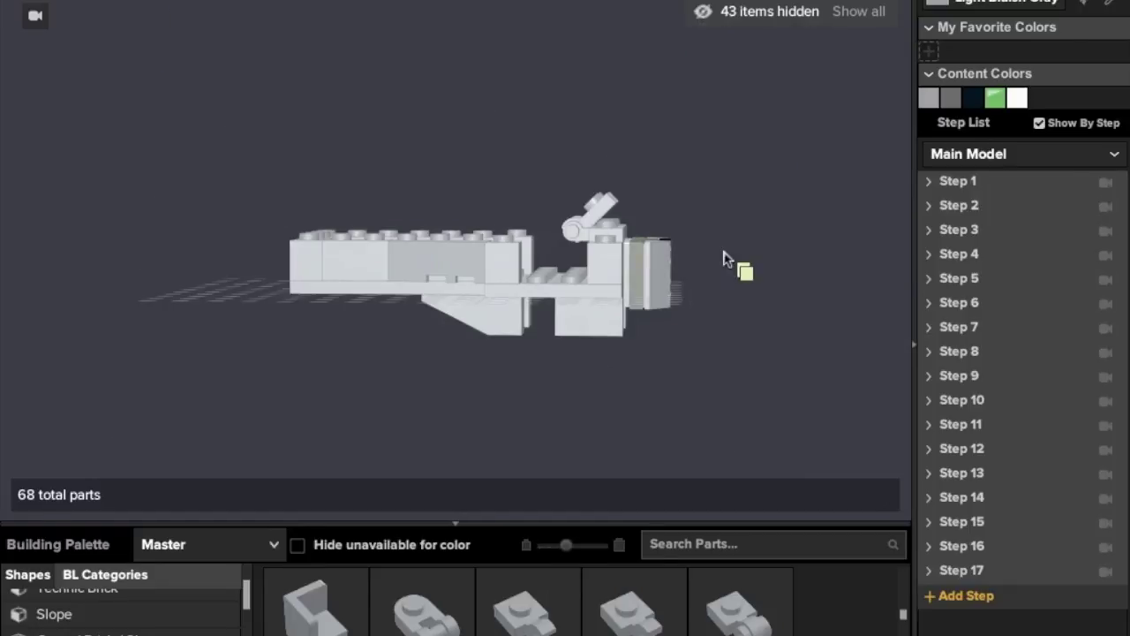
# Following the finished model's Step 7, attach two Dark Bluish Gray Plate, Modified 1 x 1 Rounded with Handle parts to the upward-facing clips
pyautogui.click(975, 325)
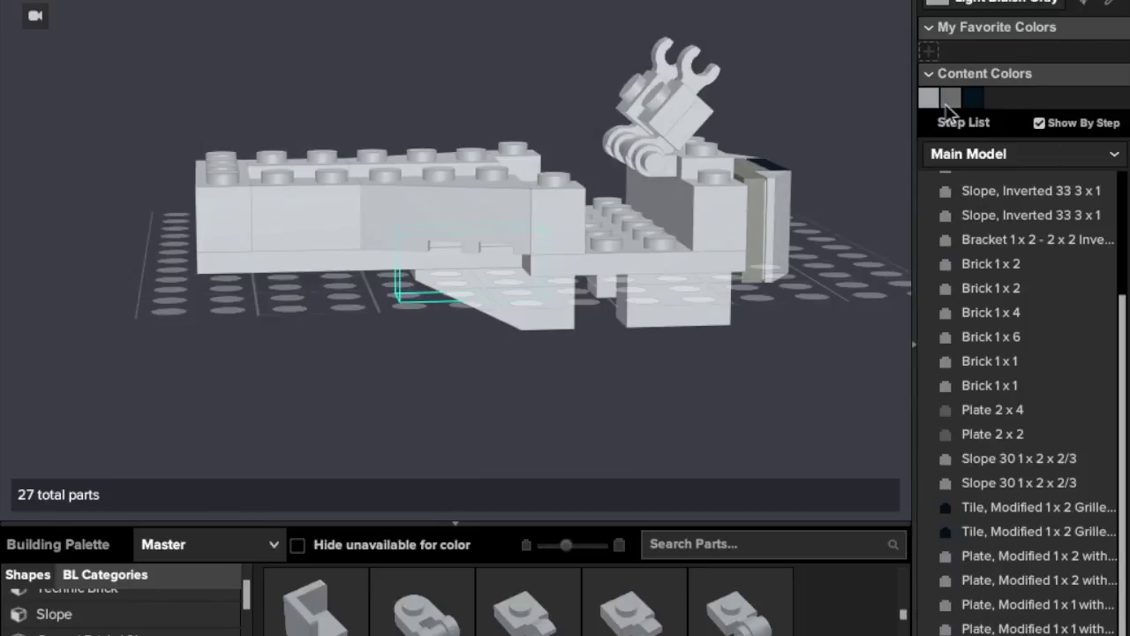
pyautogui.click(945, 104)
pyautogui.click(425, 617)
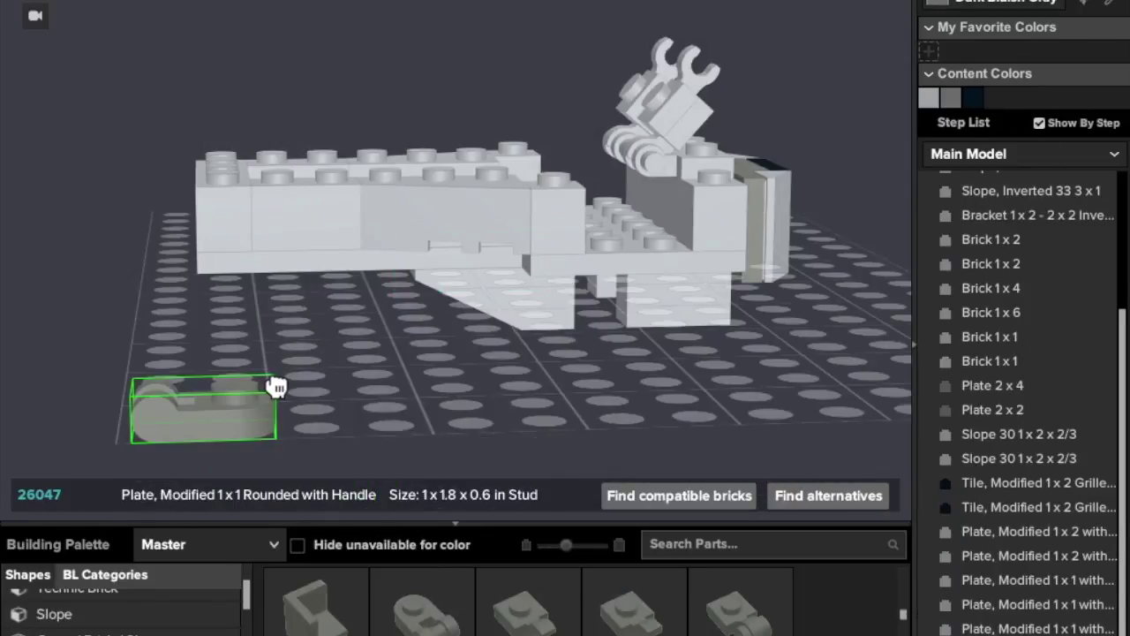
pyautogui.press('Right')
pyautogui.press('Right')
pyautogui.scroll(-4, 502, 628)
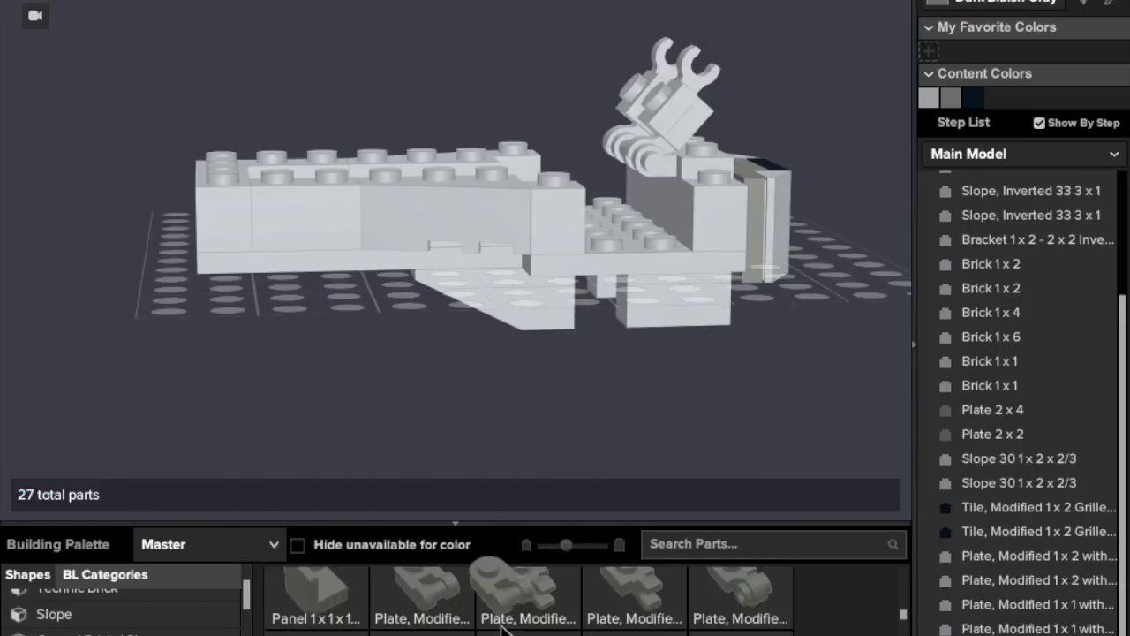
pyautogui.scroll(-10, 502, 629)
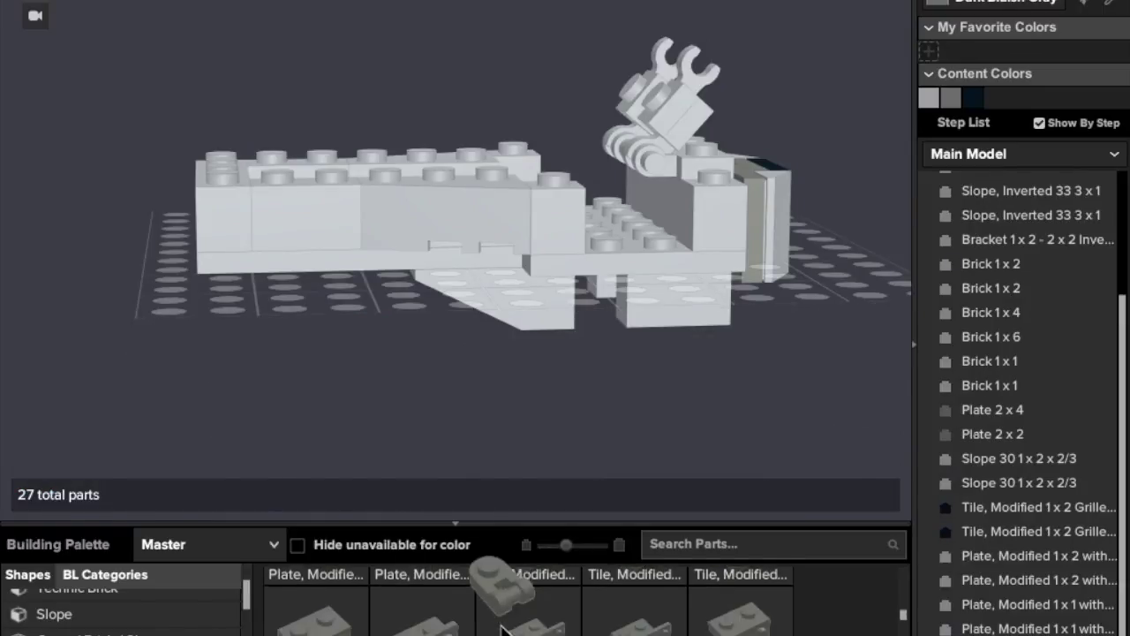
pyautogui.scroll(3, 503, 623)
pyautogui.moveTo(499, 622); pyautogui.dragTo(303, 346)
pyautogui.press('Right')
pyautogui.press('Escape')
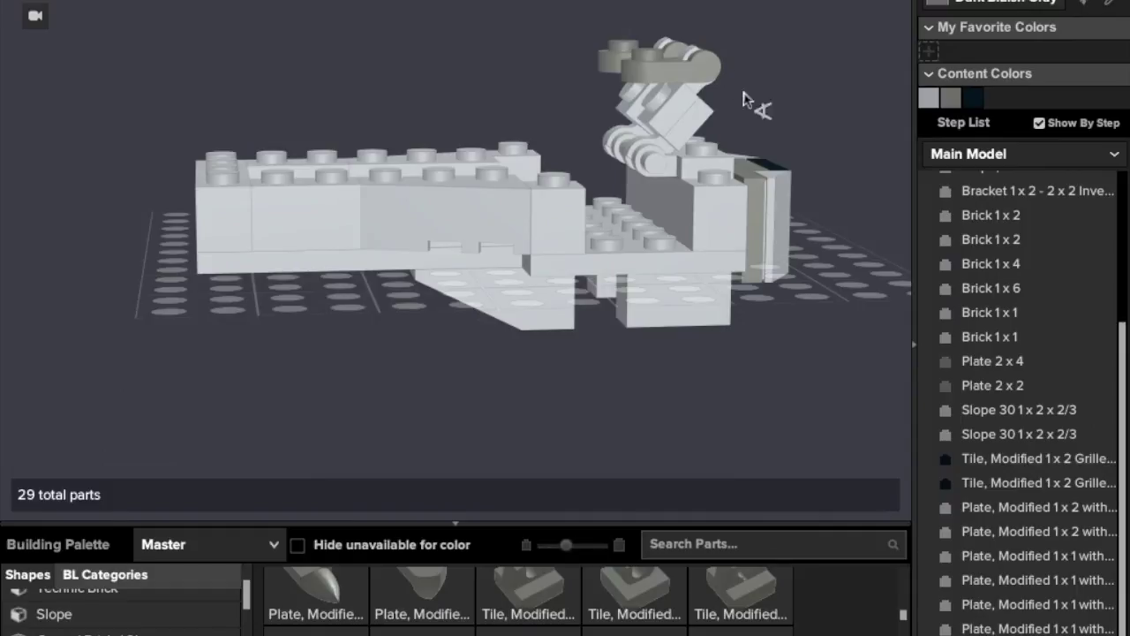
# Try to tilt the near rounded handle plate using the rotation pivot at its stud
pyautogui.click(693, 72)
pyautogui.moveTo(642, 7); pyautogui.dragTo(700, 5)
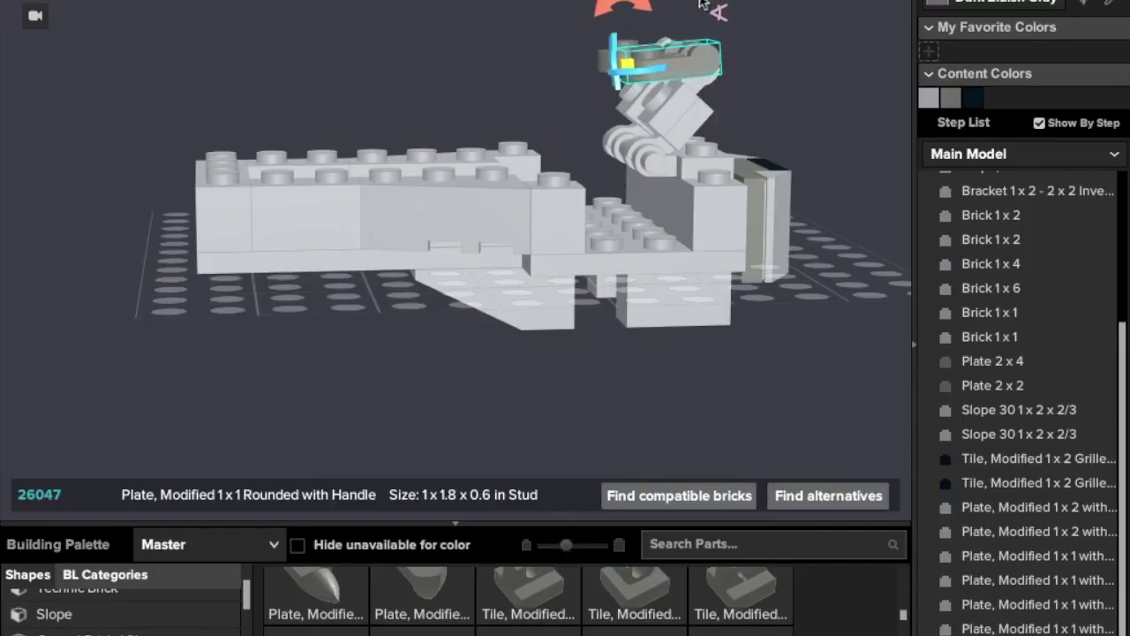
pyautogui.click(761, 66)
pyautogui.click(643, 67)
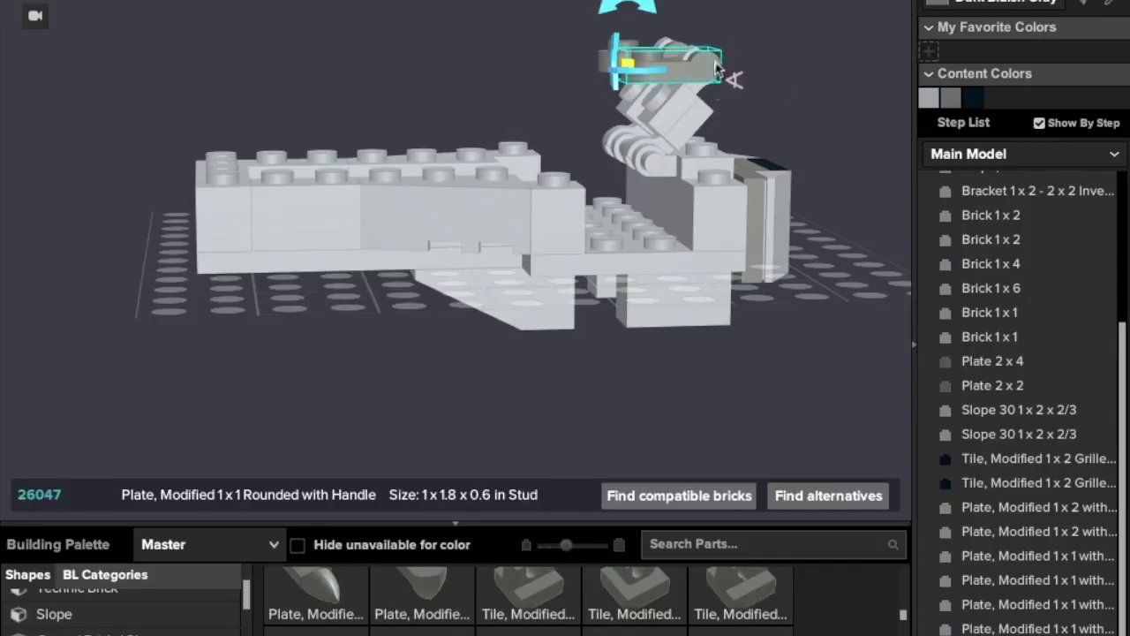
pyautogui.click(695, 88)
pyautogui.click(750, 65)
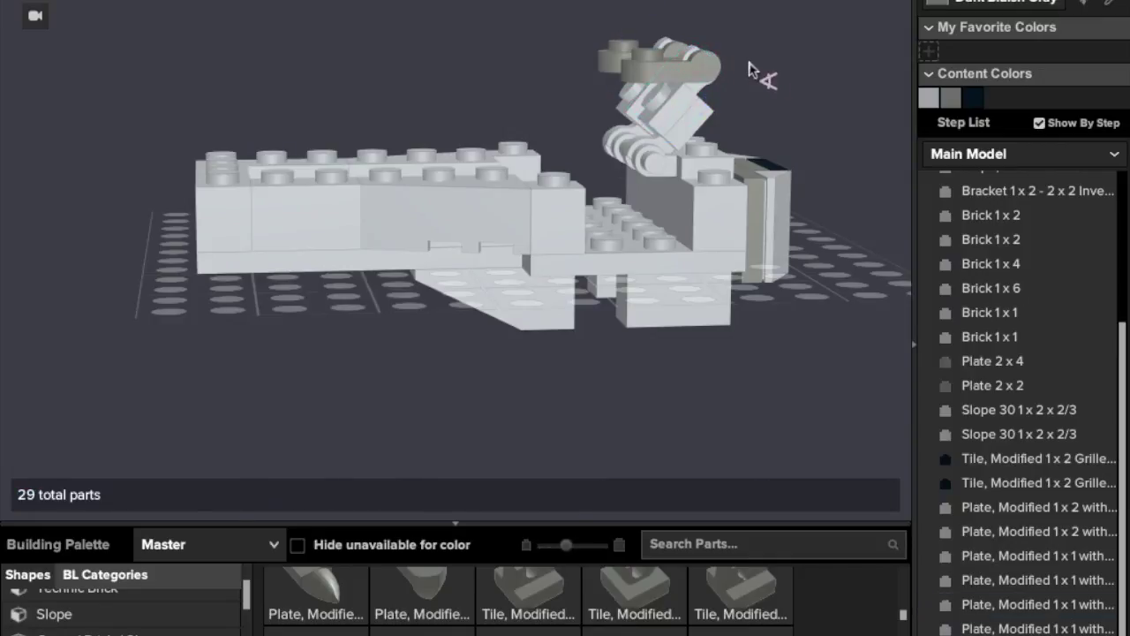
pyautogui.moveTo(749, 64); pyautogui.dragTo(692, 126, button='right')
pyautogui.click(577, 330)
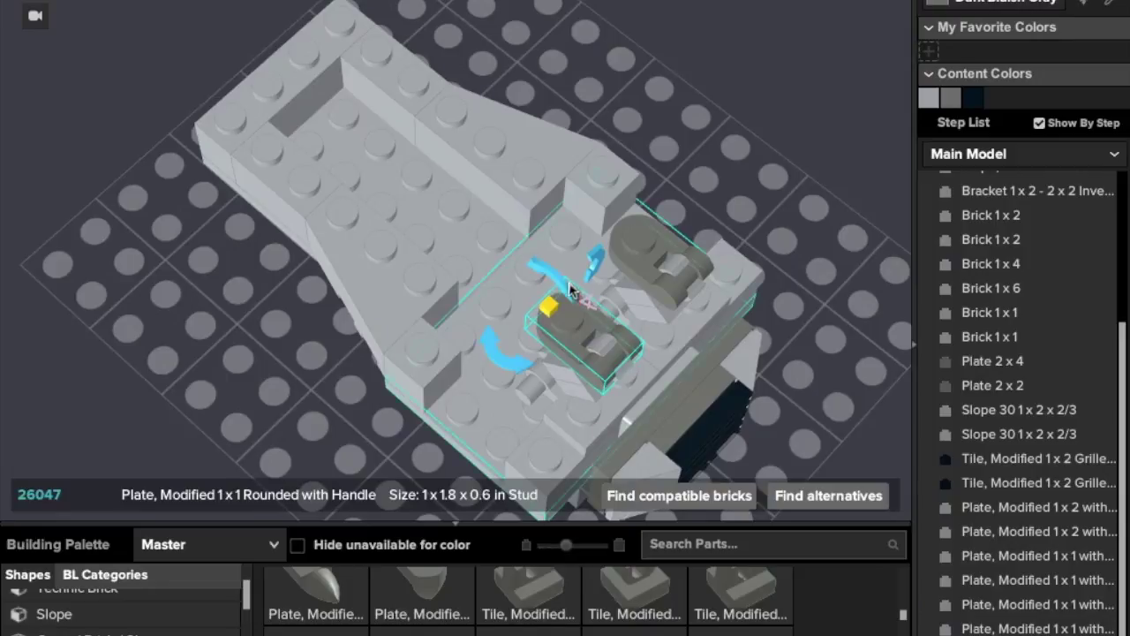
pyautogui.moveTo(570, 292); pyautogui.dragTo(558, 281)
pyautogui.moveTo(569, 324); pyautogui.dragTo(632, 349)
pyautogui.click(706, 150)
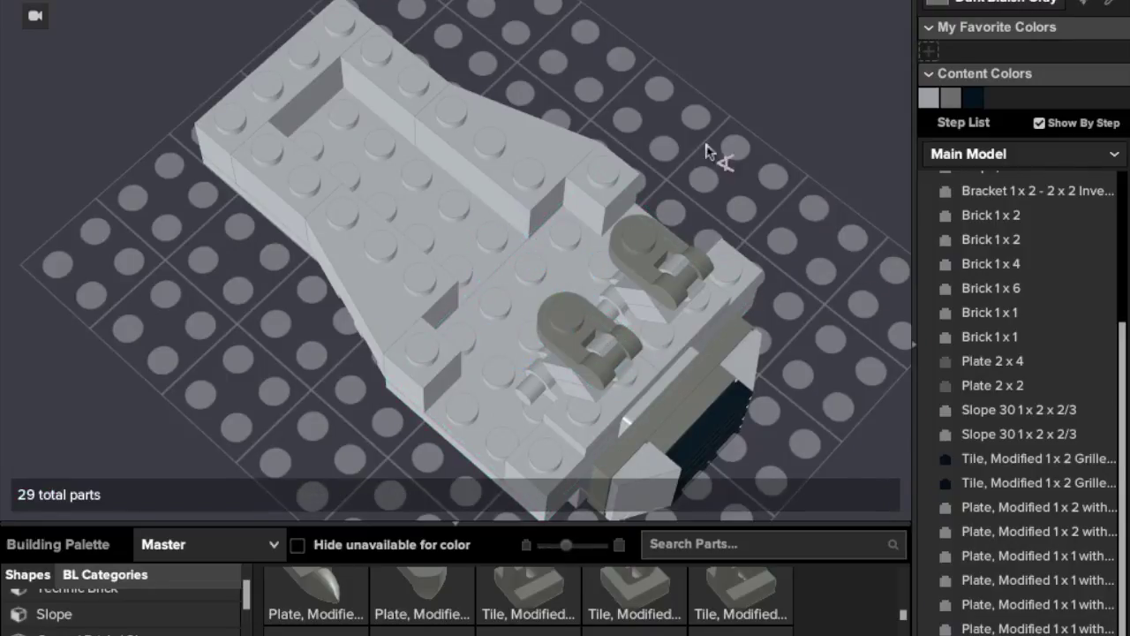
# Tilt one Dark Bluish Gray rounded handle plate upward about its handle in the upward-facing clip
pyautogui.moveTo(672, 106); pyautogui.dragTo(720, 44, button='right')
pyautogui.moveTo(661, 65); pyautogui.dragTo(810, 346)
pyautogui.moveTo(811, 345); pyautogui.dragTo(806, 468, button='right')
pyautogui.moveTo(805, 468); pyautogui.dragTo(667, 119)
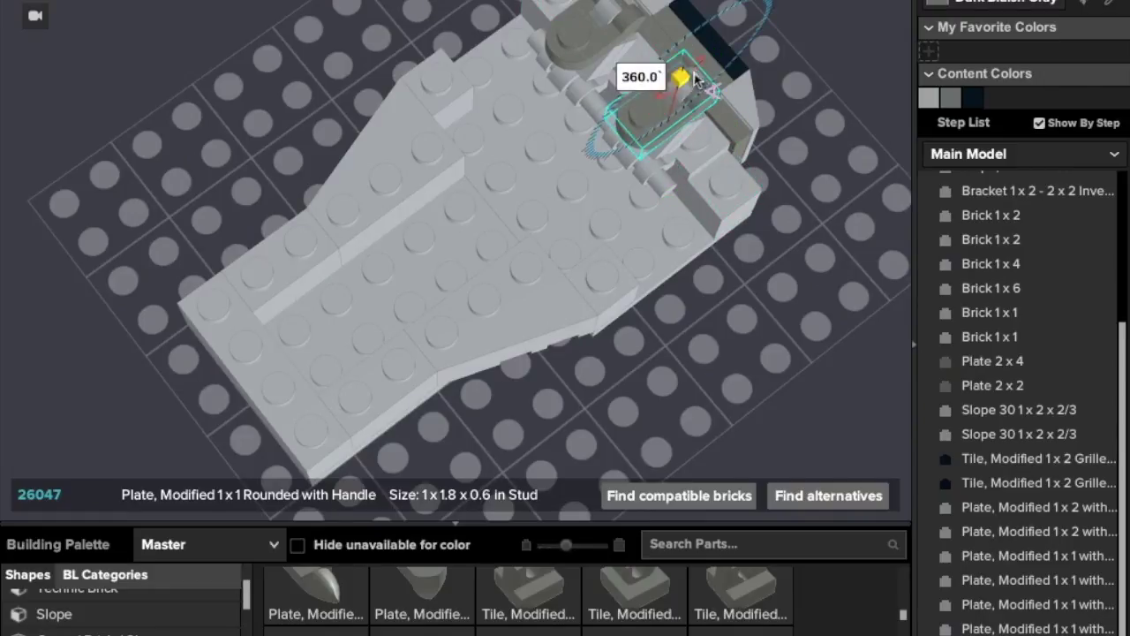
pyautogui.moveTo(675, 105); pyautogui.dragTo(491, 39, button='right')
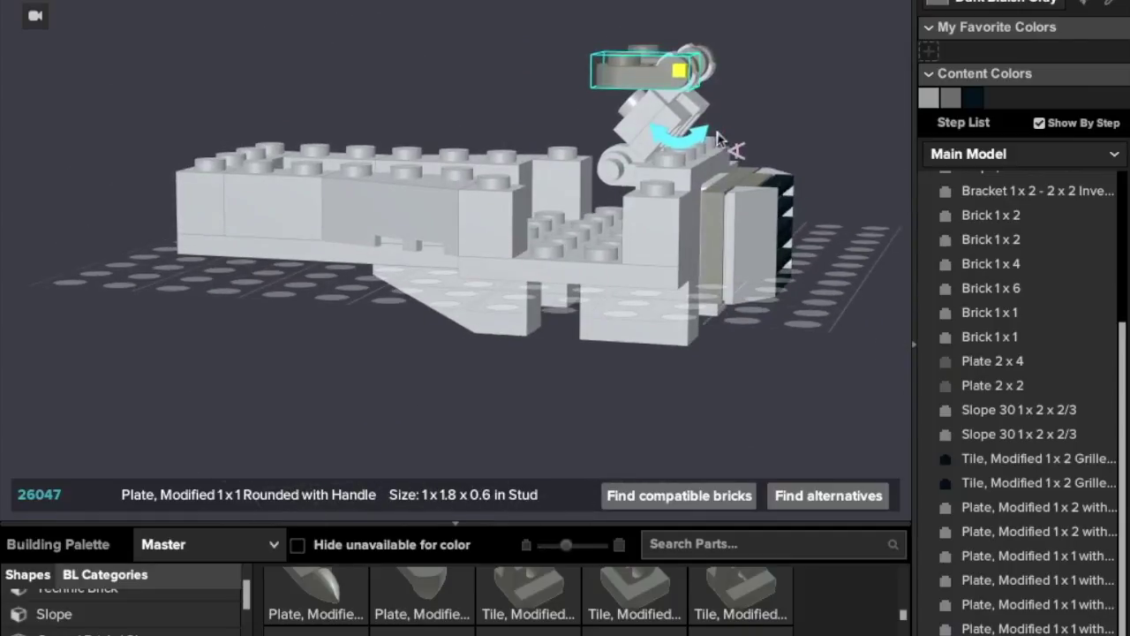
pyautogui.moveTo(689, 134); pyautogui.dragTo(658, 166)
pyautogui.click(732, 76)
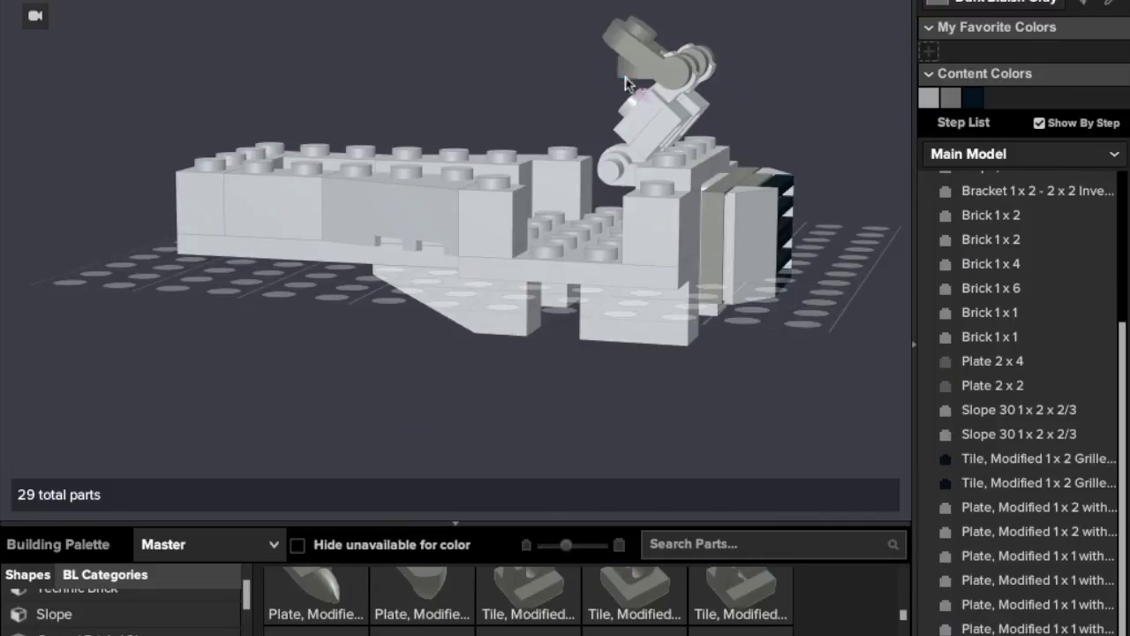
# Tilt the other rounded handle plate about its handle to the same angle as the first
pyautogui.click(671, 71)
pyautogui.moveTo(698, 126); pyautogui.dragTo(657, 153)
pyautogui.click(492, 391)
pyautogui.moveTo(492, 391)
pyautogui.mouseDown(button='right')
pyautogui.moveTo(720, 397)
pyautogui.moveTo(509, 394)
pyautogui.mouseUp(button='right')
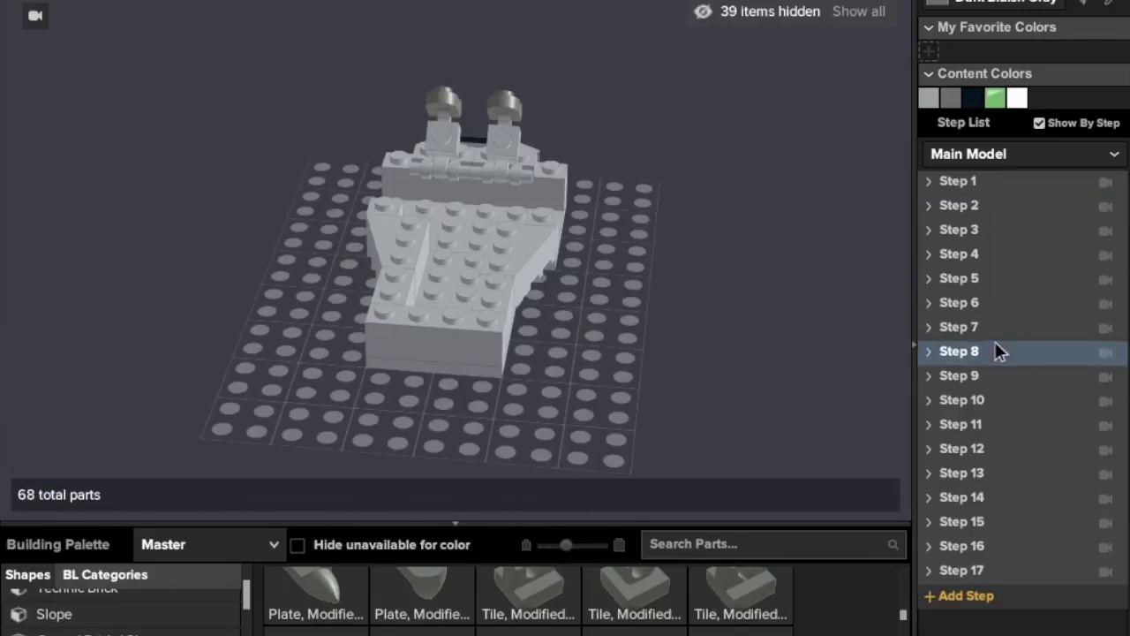
# Compare Steps 7, 8 and 9 of the finished model to identify which parts each one adds
pyautogui.click(992, 353)
pyautogui.moveTo(767, 285); pyautogui.dragTo(821, 285, button='right')
pyautogui.click(1014, 368)
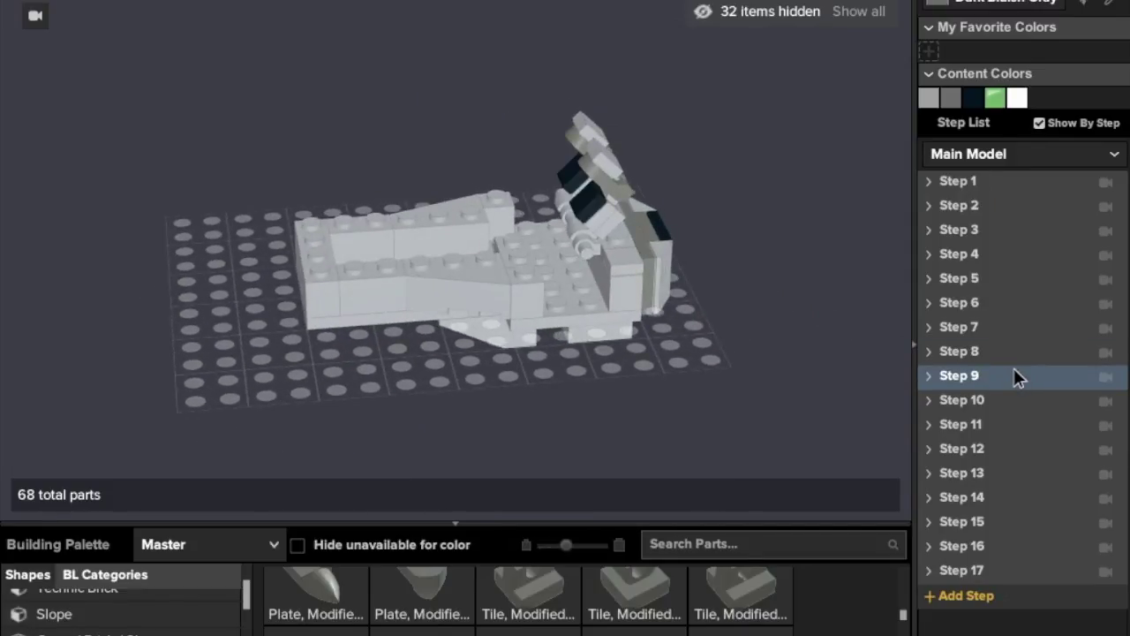
pyautogui.click(1011, 352)
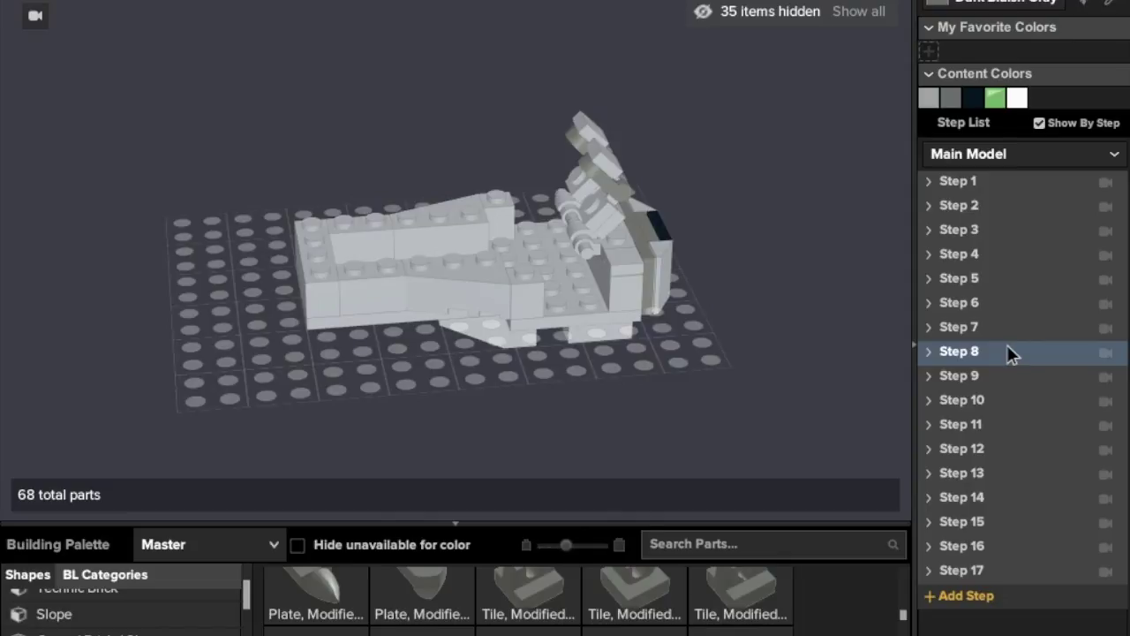
pyautogui.click(995, 375)
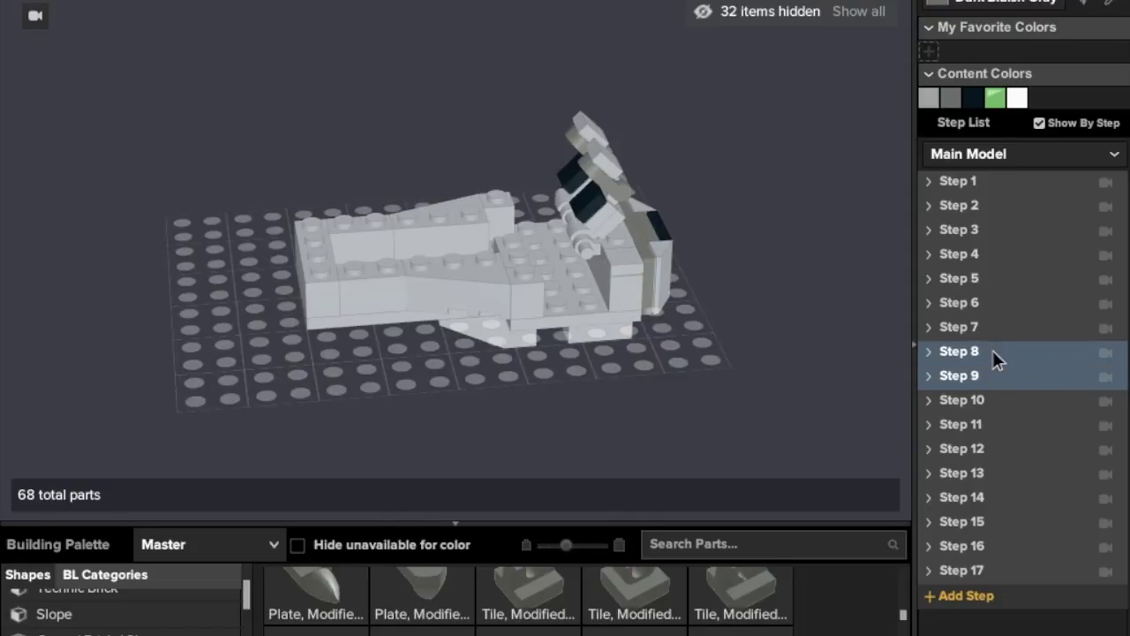
pyautogui.click(992, 349)
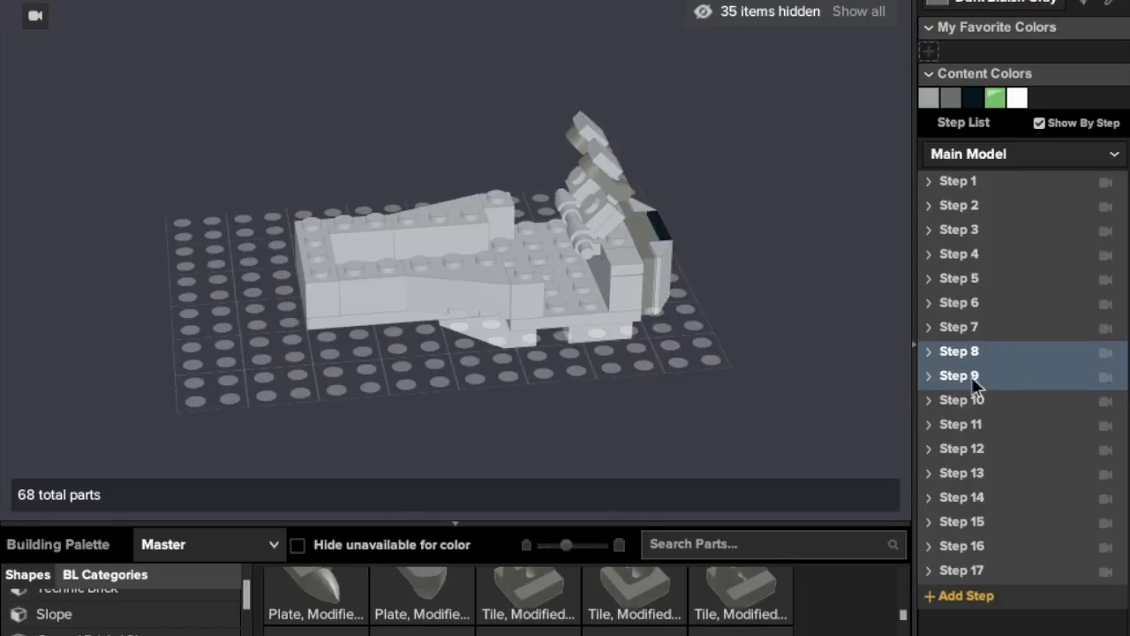
pyautogui.click(976, 378)
pyautogui.click(967, 351)
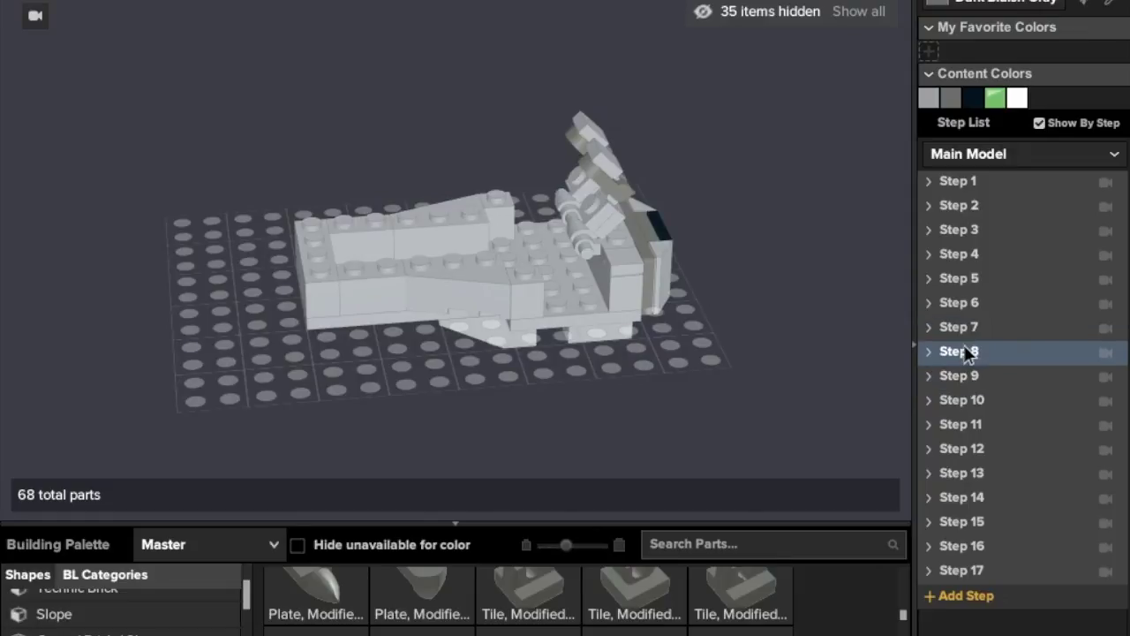
pyautogui.click(950, 336)
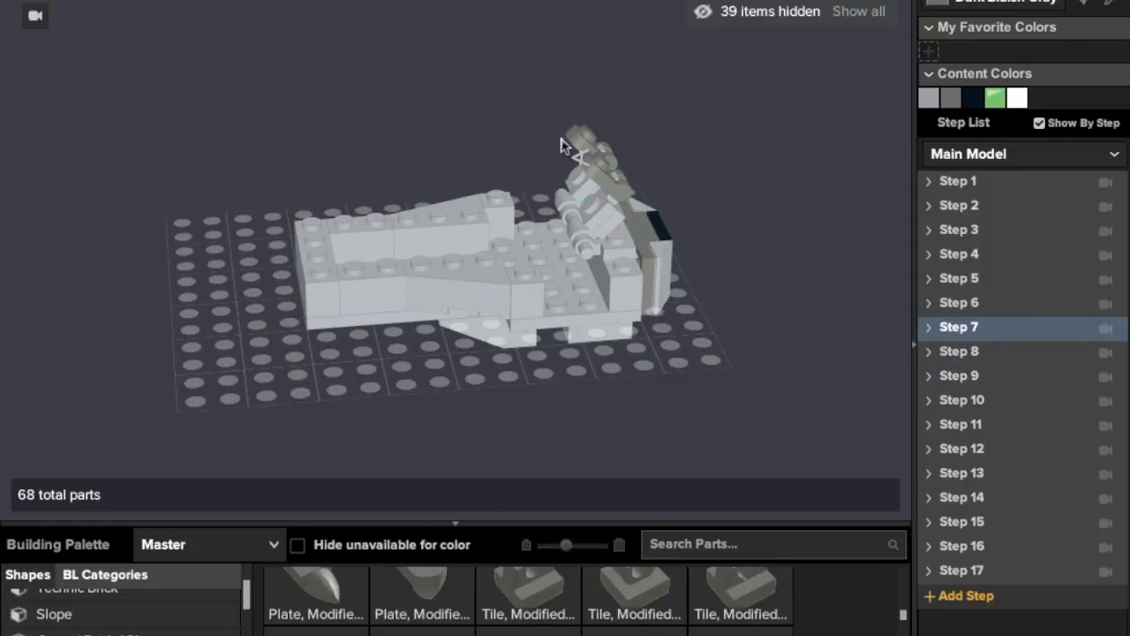
pyautogui.click(1014, 355)
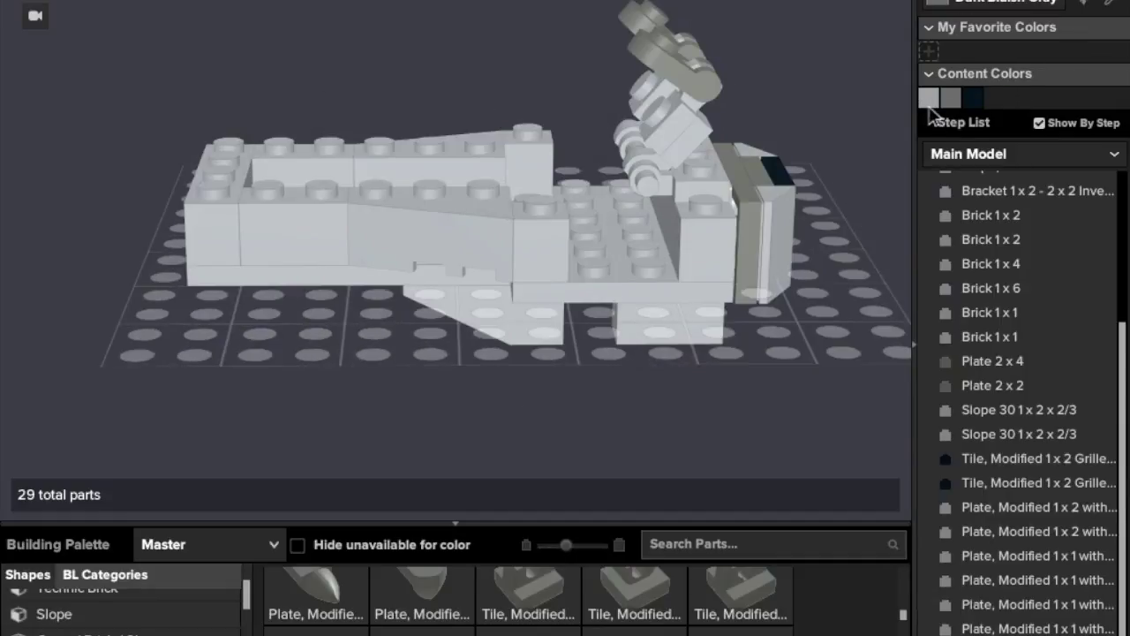
# Place four Light Bluish Gray Tile 1 x 1 with Groove parts: two on the ends of the rear wall, two on the tilted clip plates
pyautogui.click(929, 100)
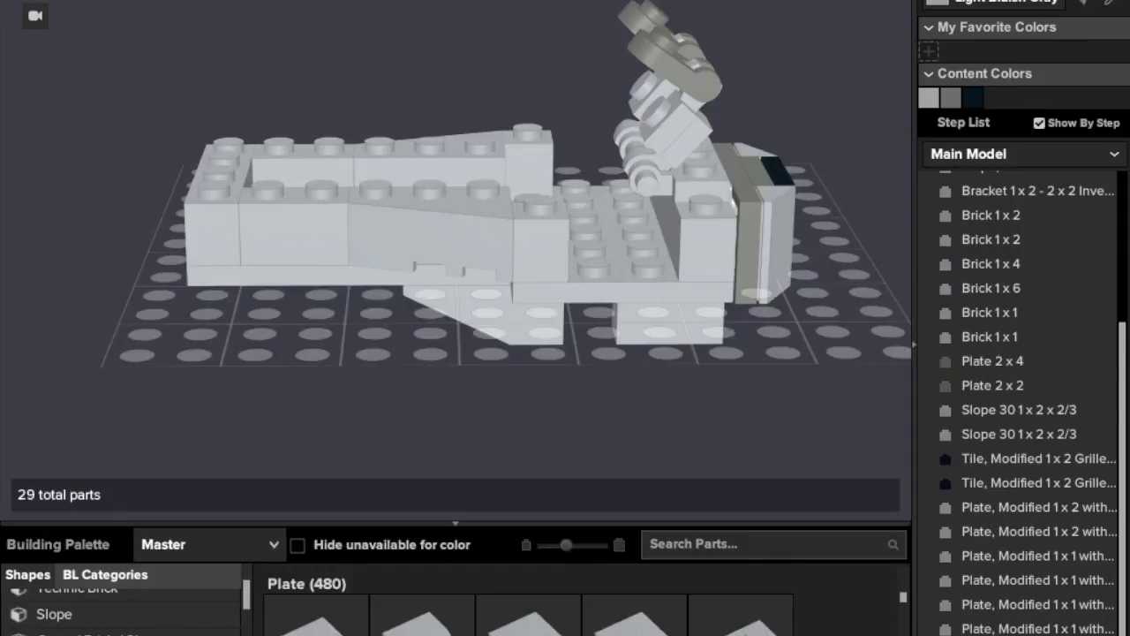
pyautogui.click(530, 631)
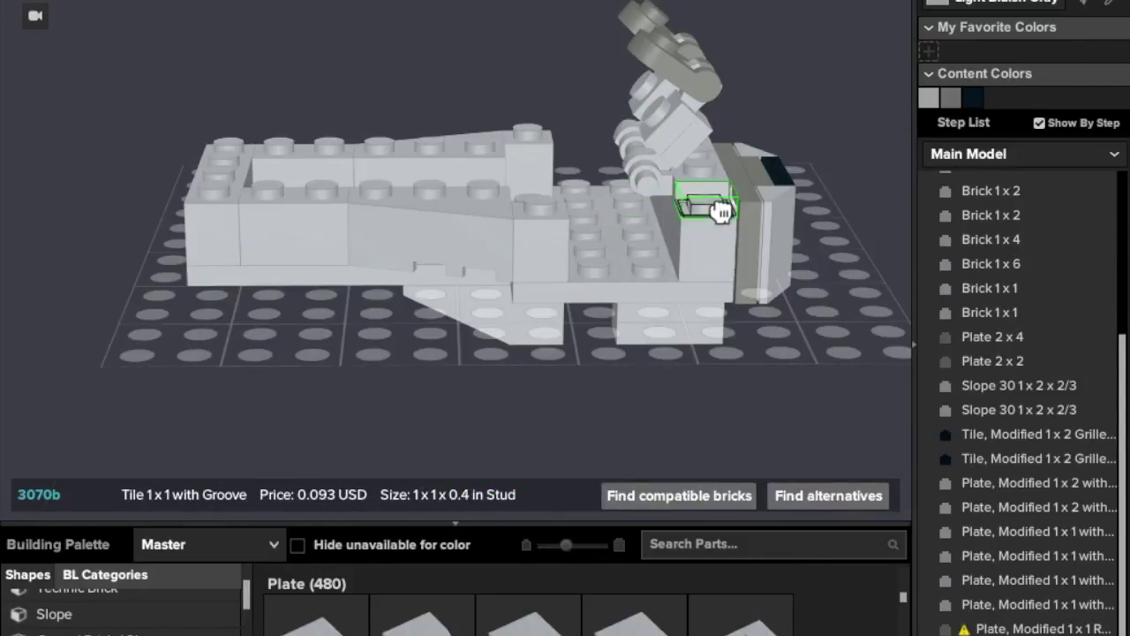
pyautogui.moveTo(721, 210); pyautogui.dragTo(709, 214)
pyautogui.click(709, 214)
pyautogui.moveTo(585, 61); pyautogui.dragTo(620, 94, button='right')
pyautogui.click(405, 26)
pyautogui.moveTo(256, 158); pyautogui.dragTo(199, 167)
pyautogui.moveTo(199, 168); pyautogui.dragTo(5, 326, button='right')
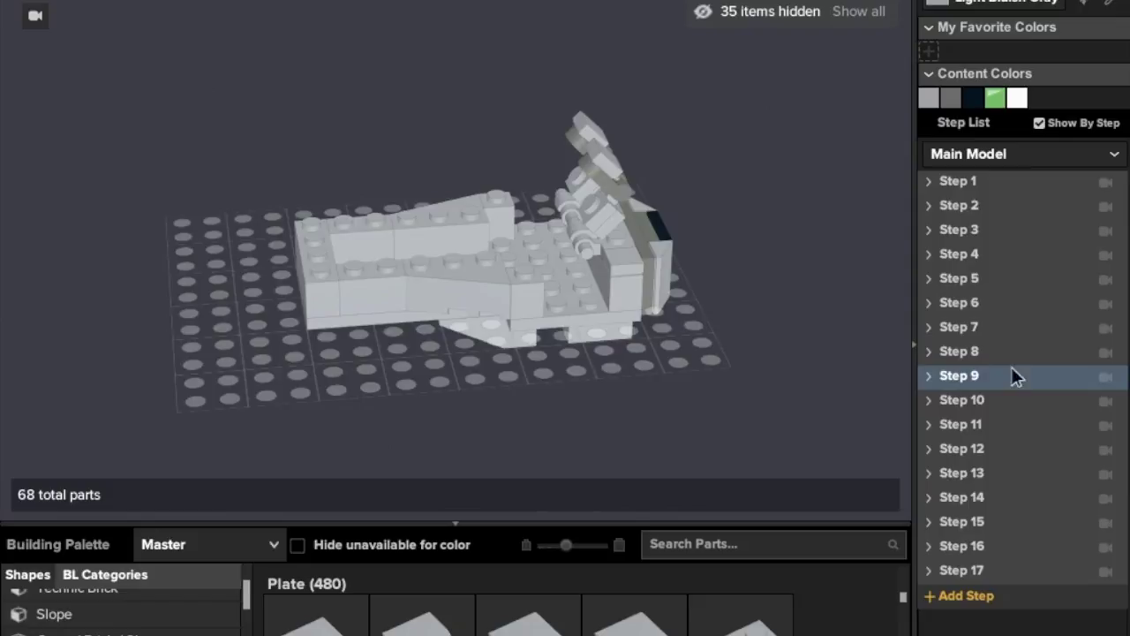
# After checking Step 9 of the finished model, place a Black Tile 1 x 1 with Groove on each tilted rounded handle plate
pyautogui.click(1011, 373)
pyautogui.click(569, 183)
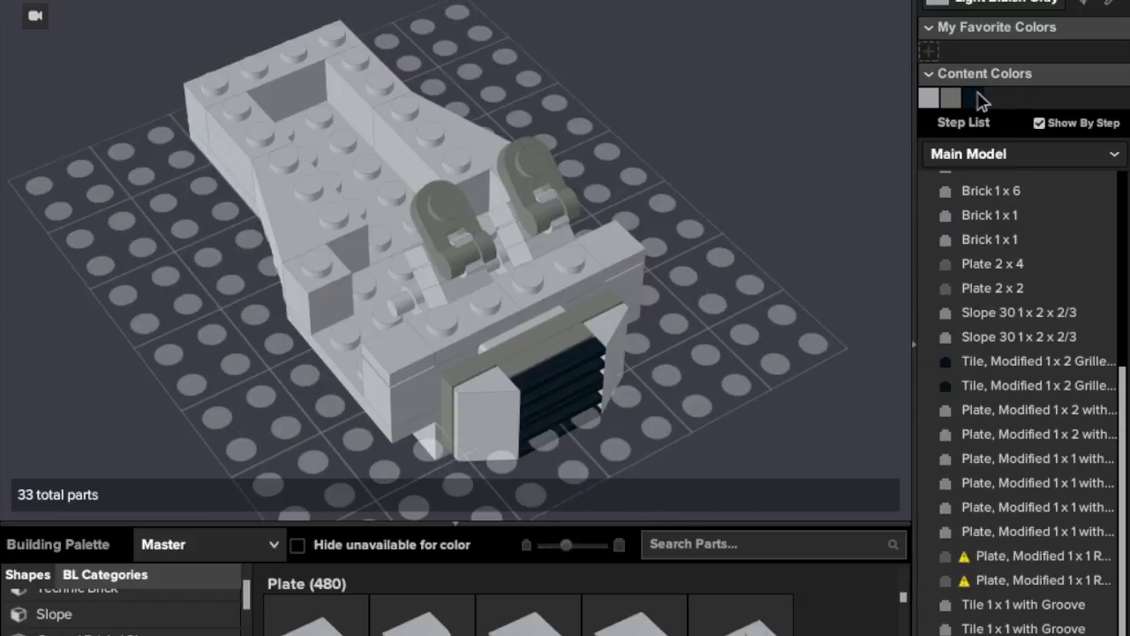
pyautogui.click(975, 97)
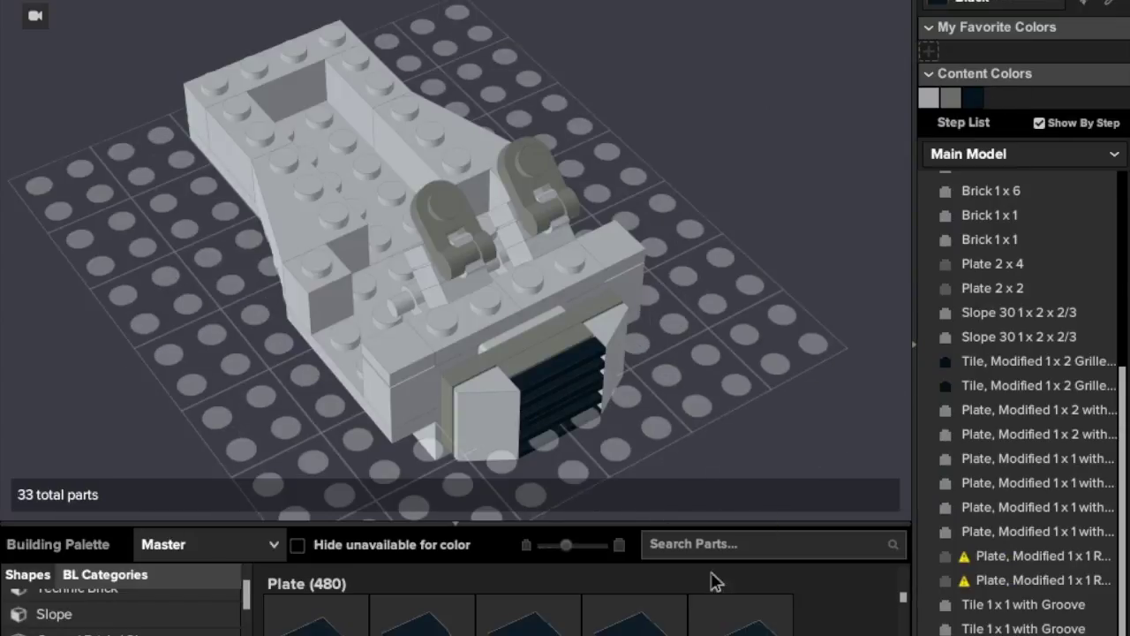
pyautogui.moveTo(336, 343); pyautogui.dragTo(409, 340, button='right')
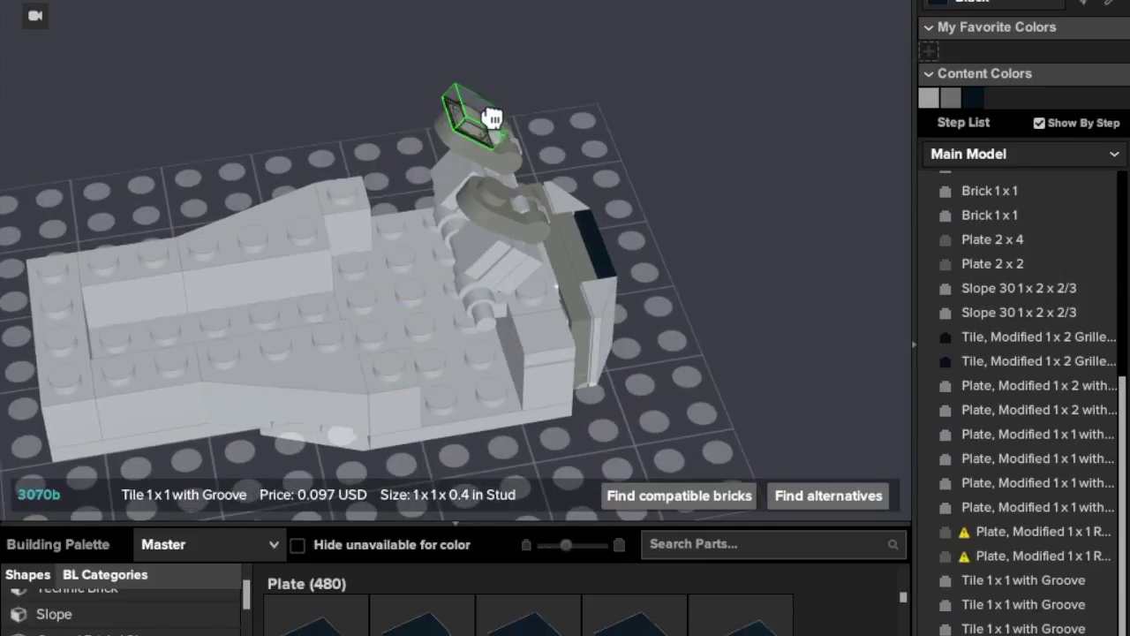
pyautogui.click(492, 118)
pyautogui.click(493, 183)
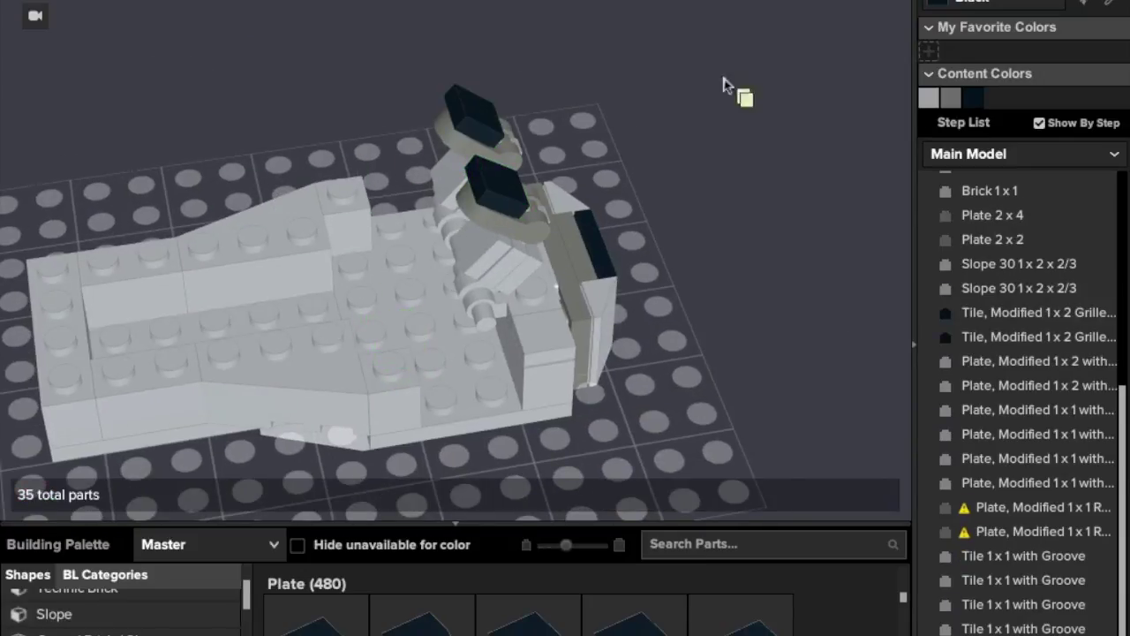
# Place a Light Bluish Gray Brick 1 x 2 inside the body, next to the end brick of the side wall
pyautogui.click(929, 99)
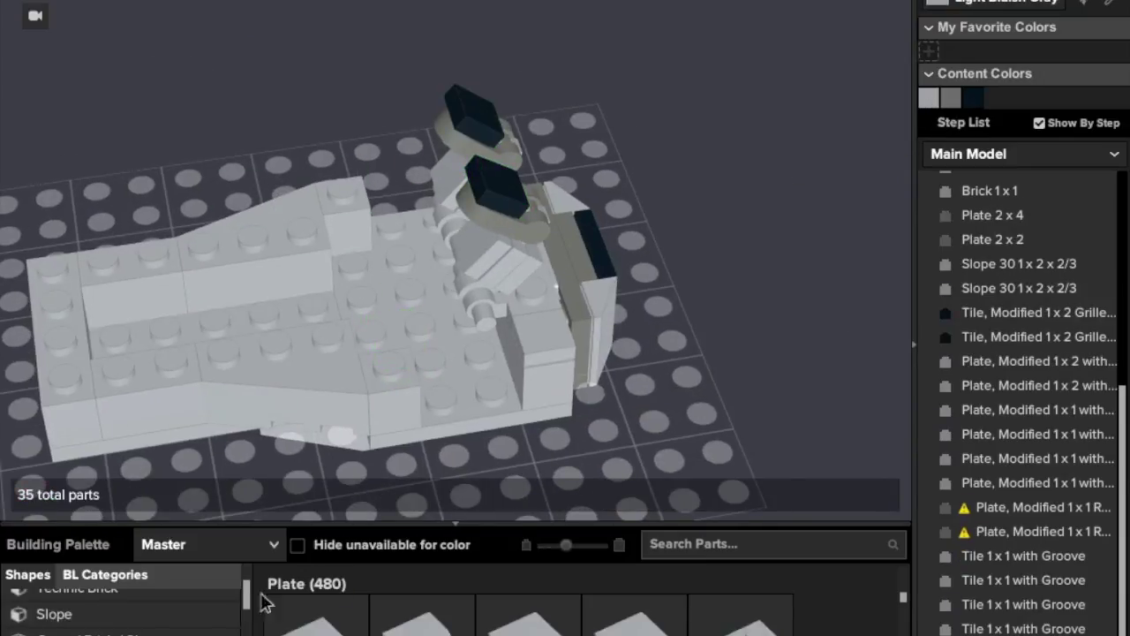
pyautogui.scroll(5, 96, 620)
pyautogui.click(106, 604)
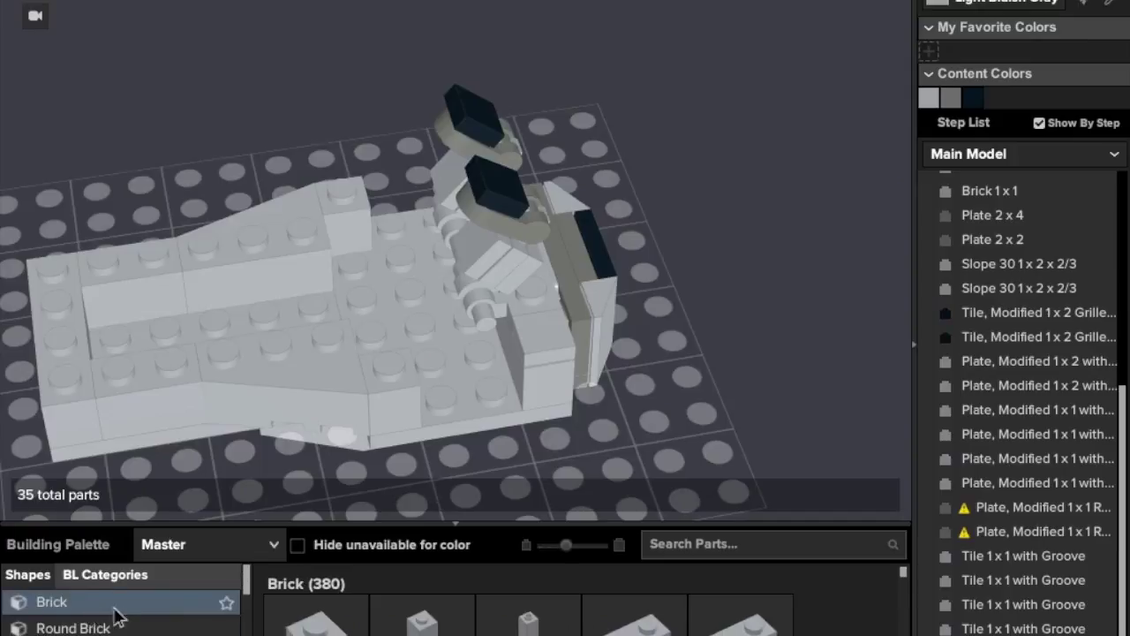
pyautogui.click(528, 618)
pyautogui.moveTo(396, 262); pyautogui.dragTo(401, 332, button='right')
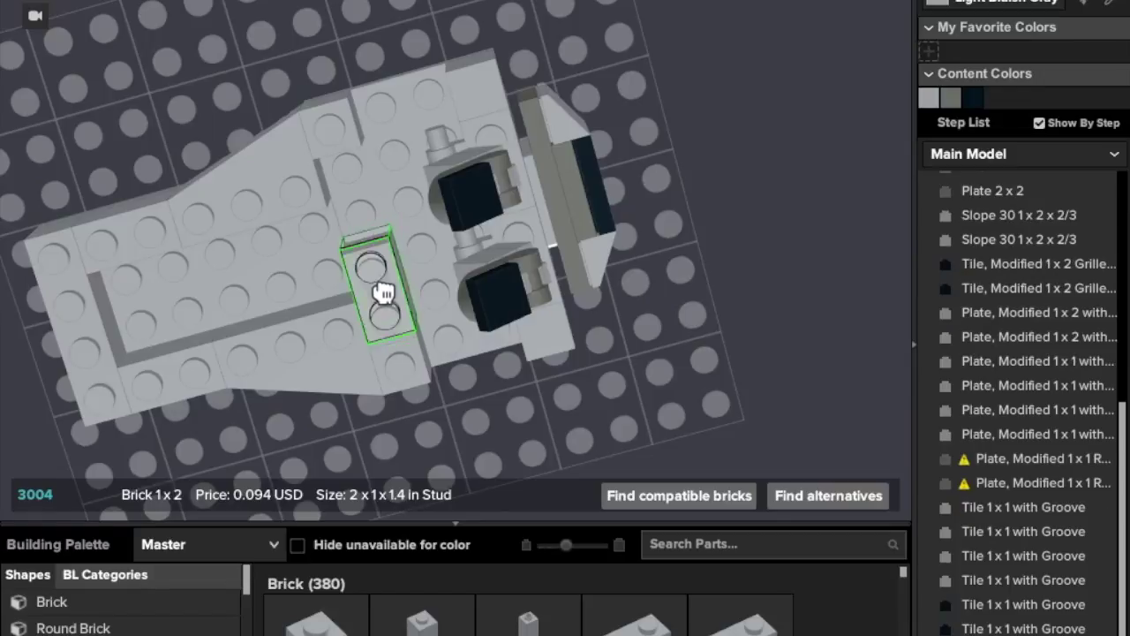
pyautogui.click(388, 296)
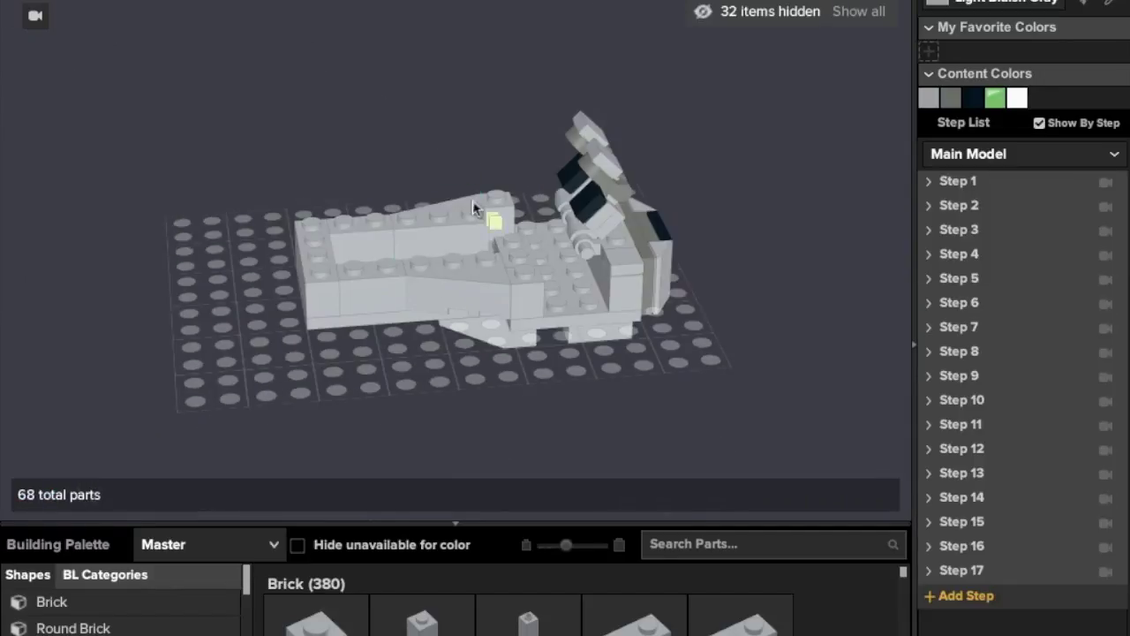
# Following Step 10 of the finished model, attach two Light Bluish Gray Bracket 1 x 2 - 2 x 2 parts side by side on the end opposite the tilted arms
pyautogui.click(1007, 400)
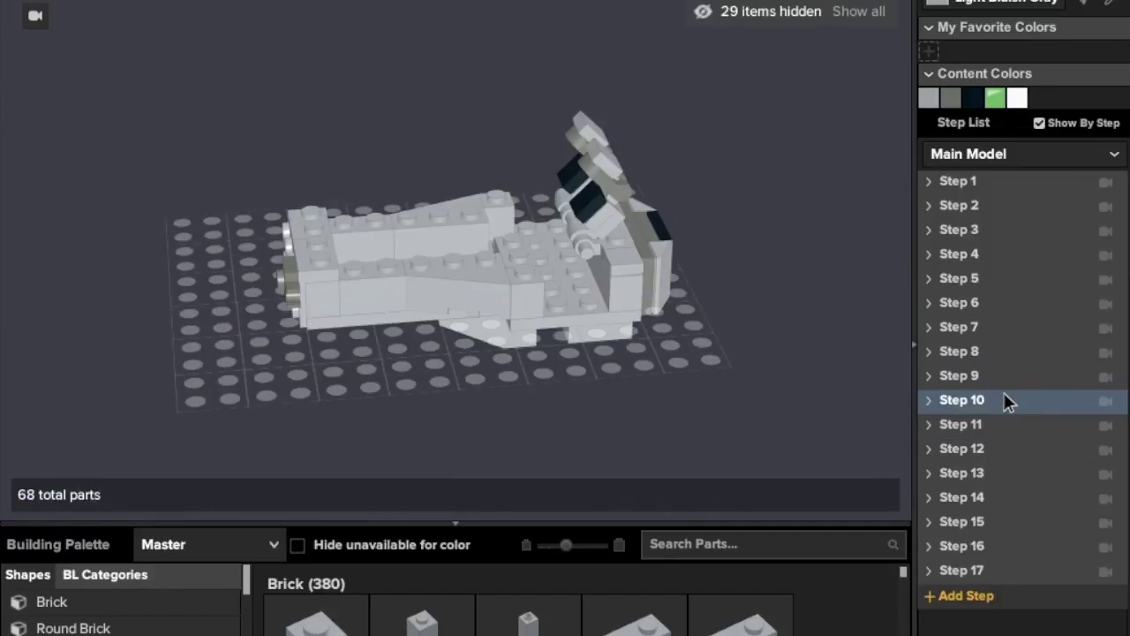
pyautogui.moveTo(823, 436); pyautogui.dragTo(651, 436, button='right')
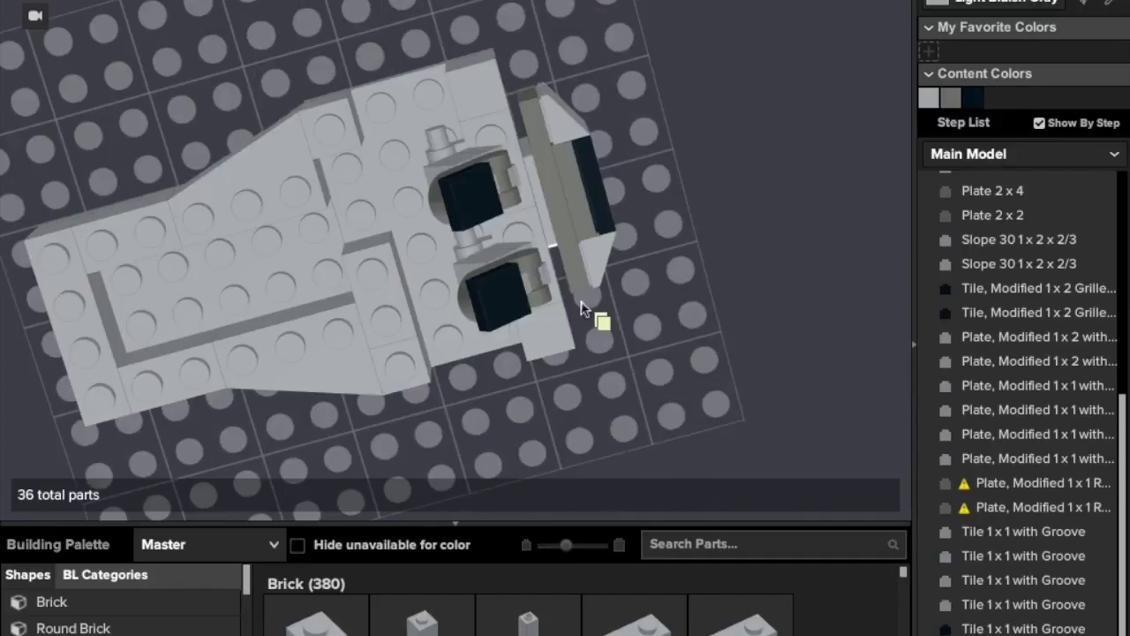
pyautogui.moveTo(585, 310); pyautogui.dragTo(533, 122, button='right')
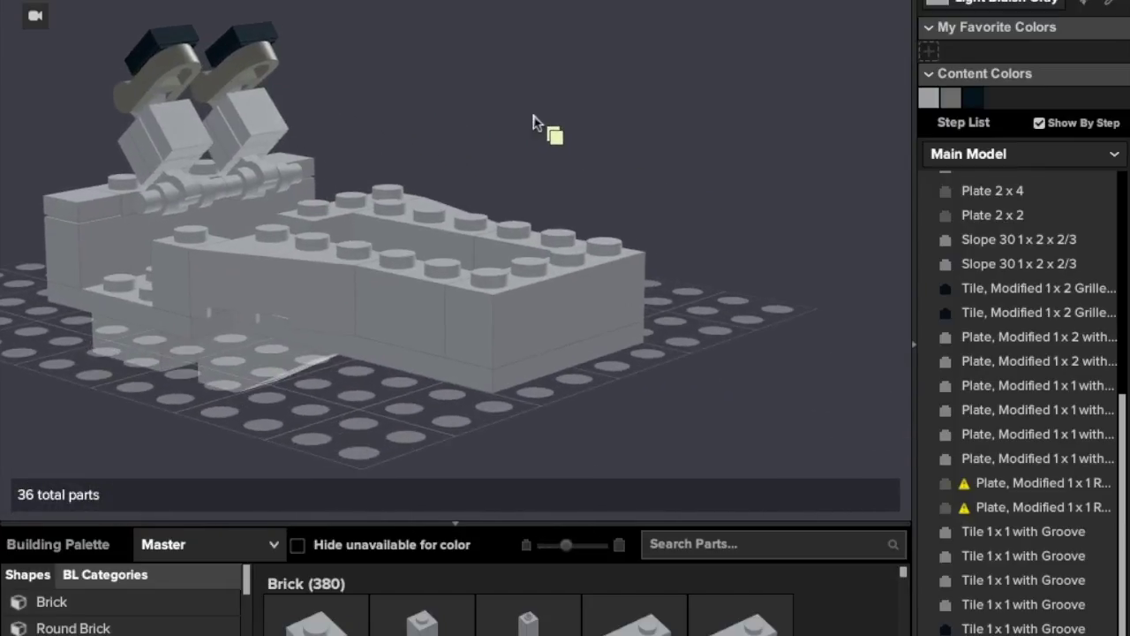
pyautogui.scroll(-4, 124, 610)
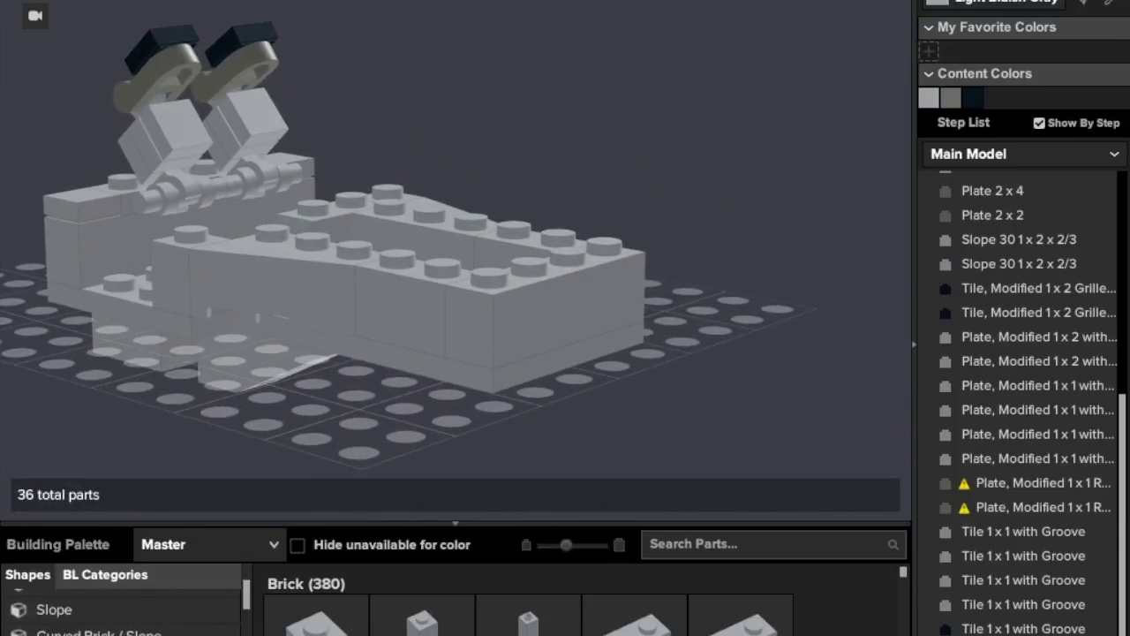
pyautogui.scroll(-15, 441, 623)
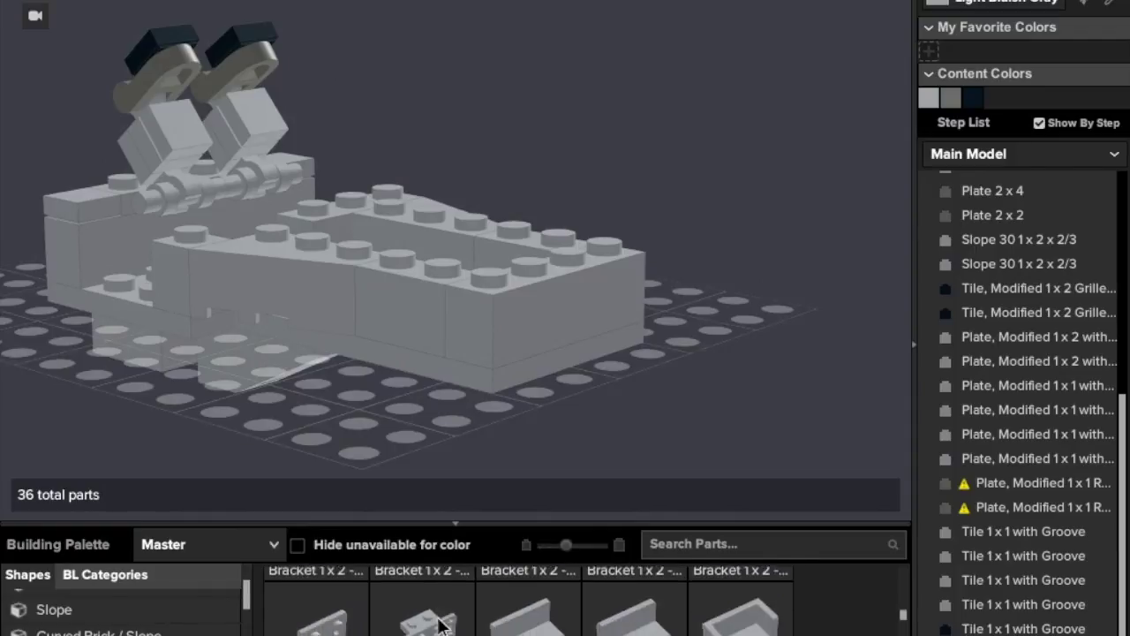
pyautogui.scroll(1, 442, 623)
pyautogui.moveTo(719, 595); pyautogui.dragTo(521, 305)
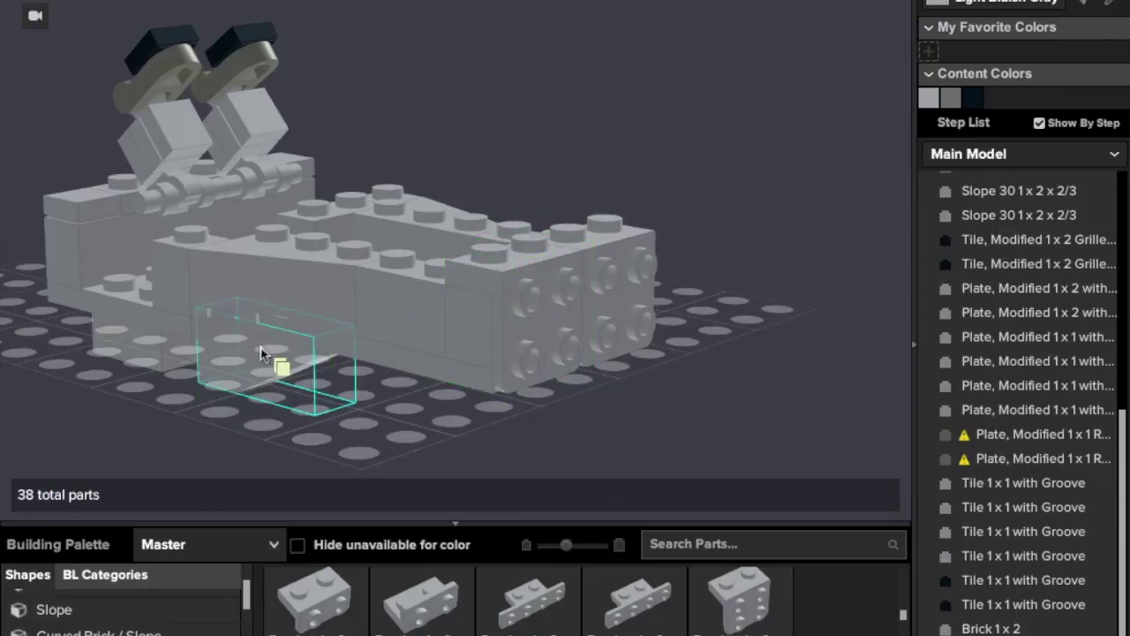
# Attach a Dark Bluish Gray Plate, Modified 1 x 1 with Clip Vertical - Type 3 to the bracket's upper outer stud, with its clip pointing outward
pyautogui.click(957, 99)
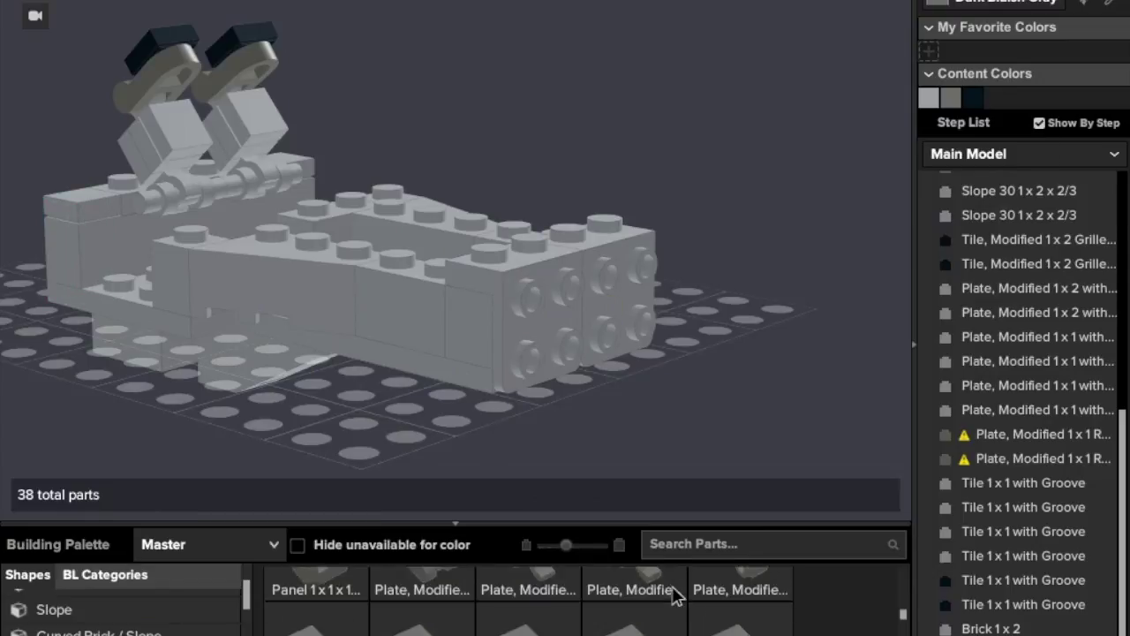
pyautogui.moveTo(677, 595); pyautogui.dragTo(811, 319)
pyautogui.press('Right')
pyautogui.press('Right')
pyautogui.press('Right')
pyautogui.press('Right')
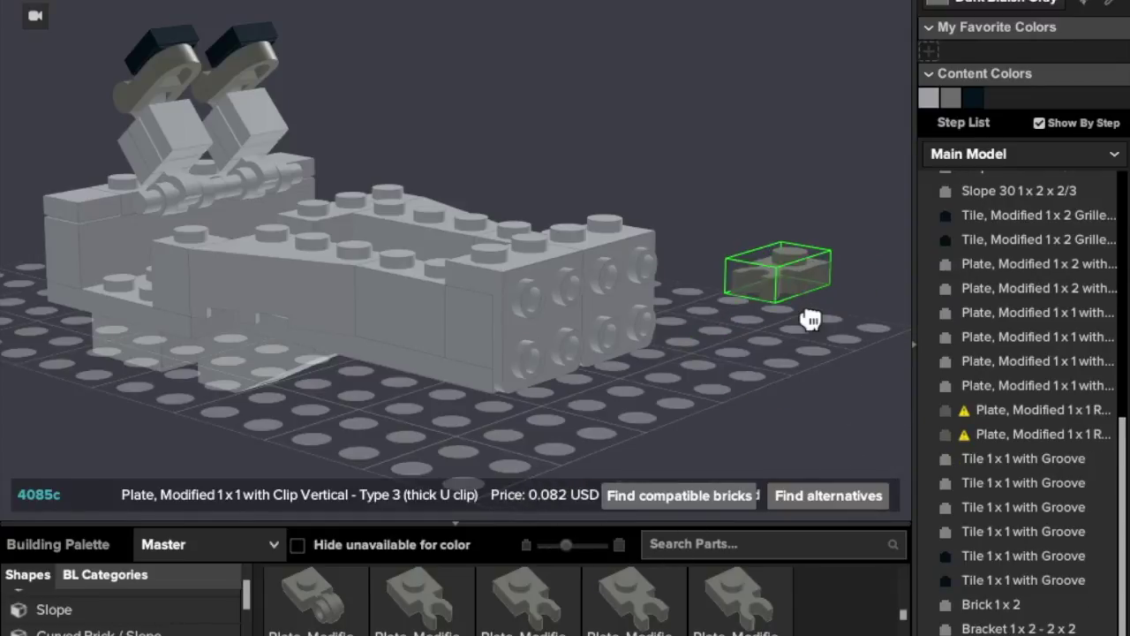
pyautogui.press('Down')
pyautogui.press('Right')
pyautogui.press('Down')
pyautogui.press('Right')
pyautogui.moveTo(806, 303); pyautogui.dragTo(641, 255)
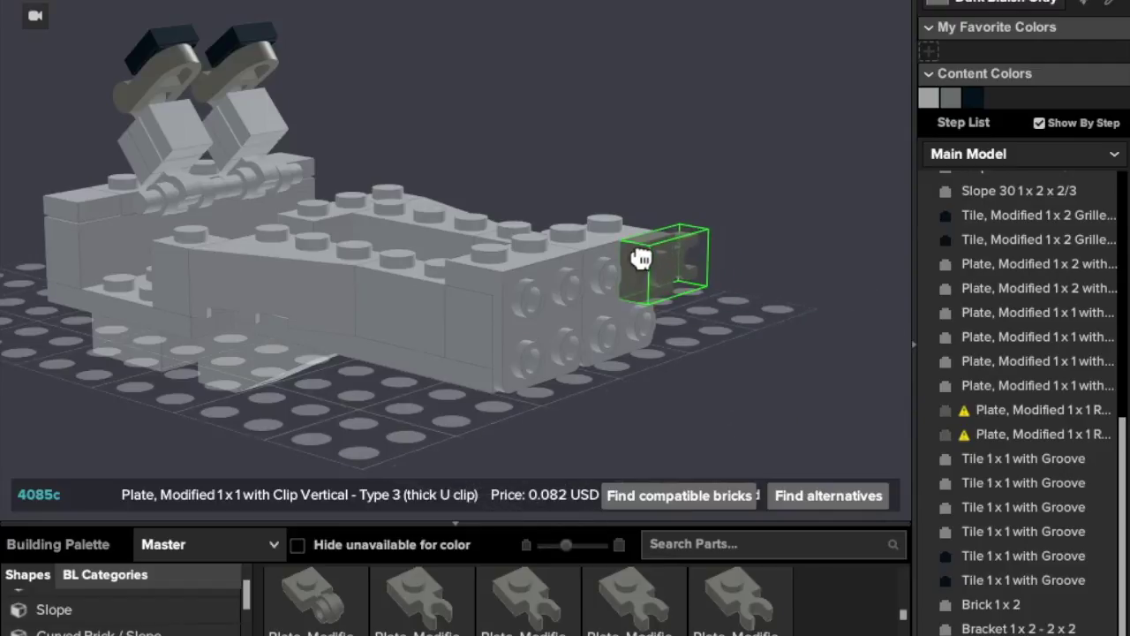
pyautogui.moveTo(528, 347); pyautogui.dragTo(473, 346, button='right')
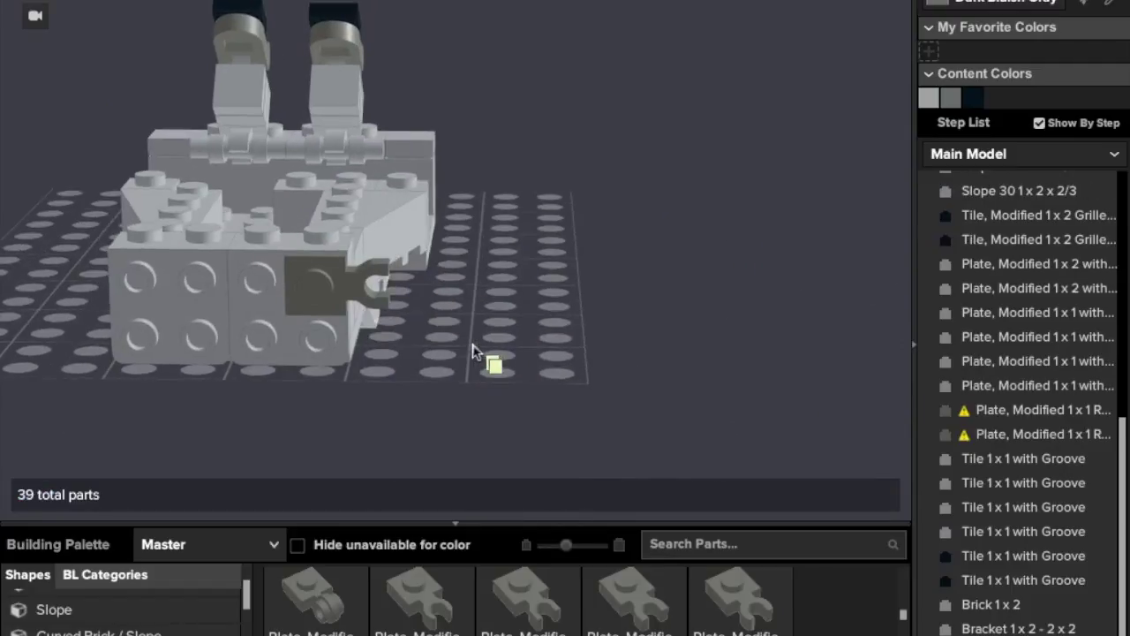
pyautogui.moveTo(405, 250); pyautogui.dragTo(544, 251, button='middle')
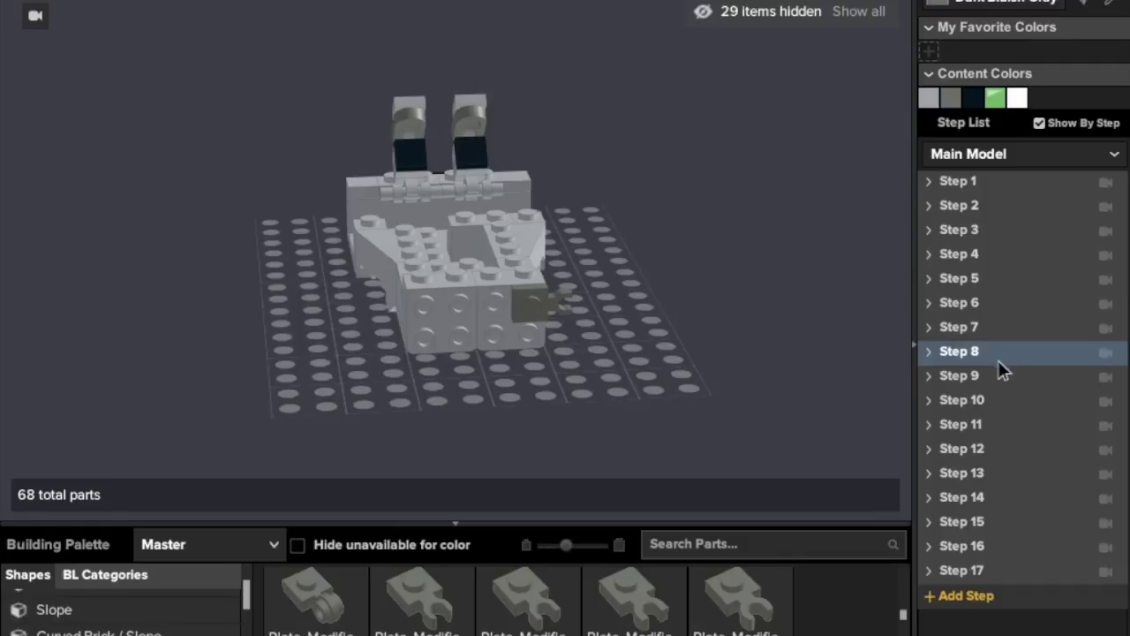
# Compare Steps 10 and 11 of the finished model to see which plates are added to the bracket face
pyautogui.click(993, 381)
pyautogui.click(993, 430)
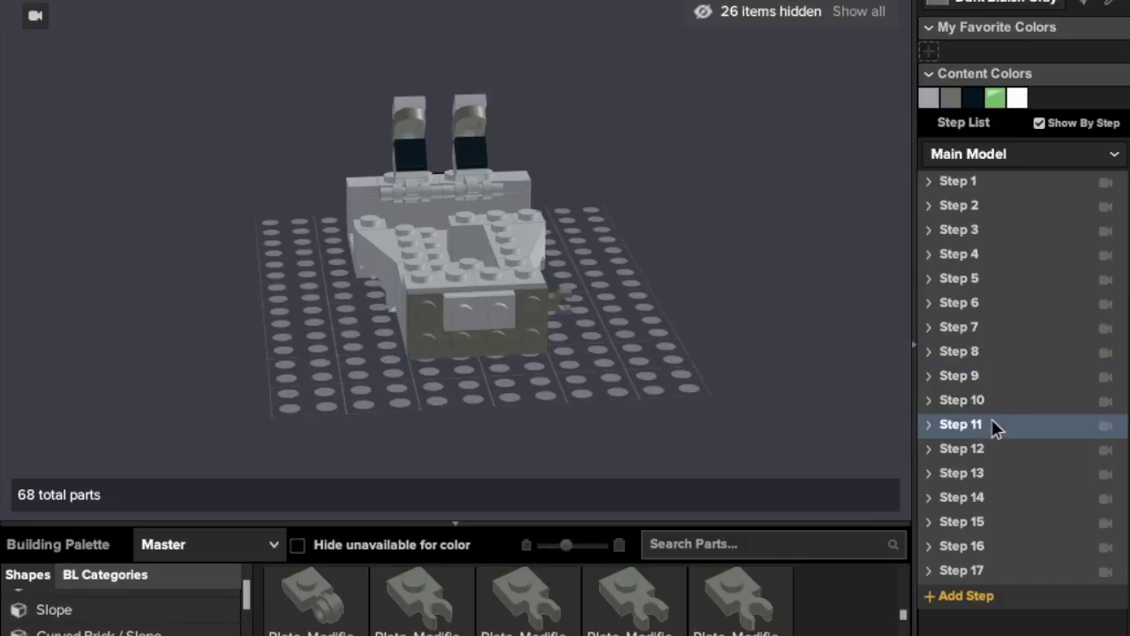
pyautogui.click(989, 405)
pyautogui.click(989, 423)
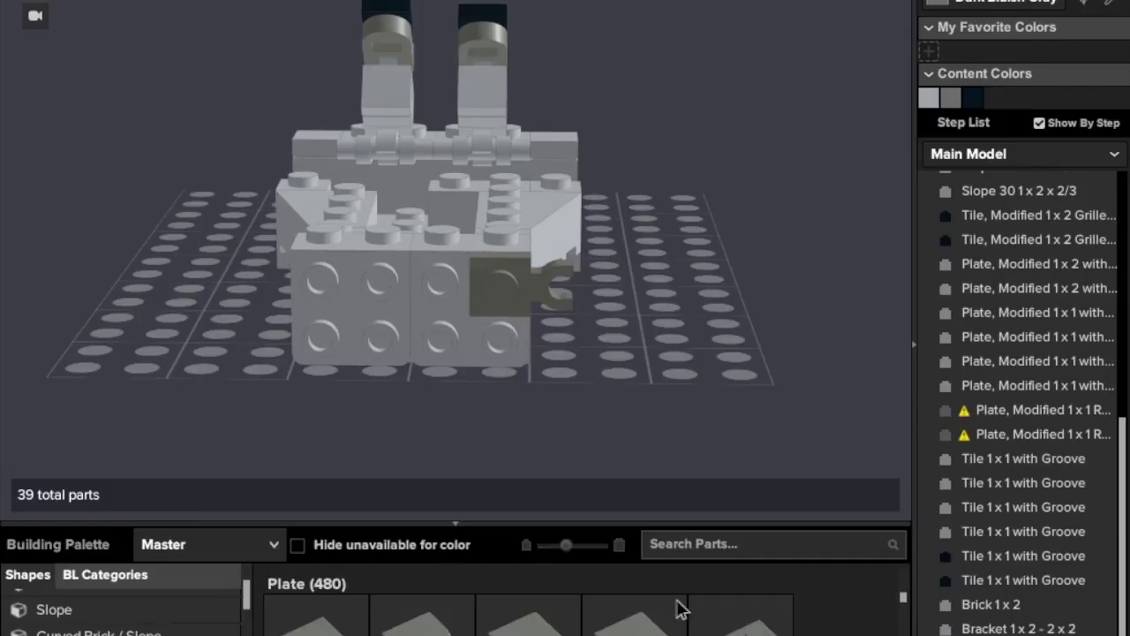
# Cover the bracket face with a Dark Bluish Gray Plate 1 x 3 above and Plate 1 x 4 below, then centre a Light Bluish Gray Plate 1 x 2 on the upper row
pyautogui.click(281, 345)
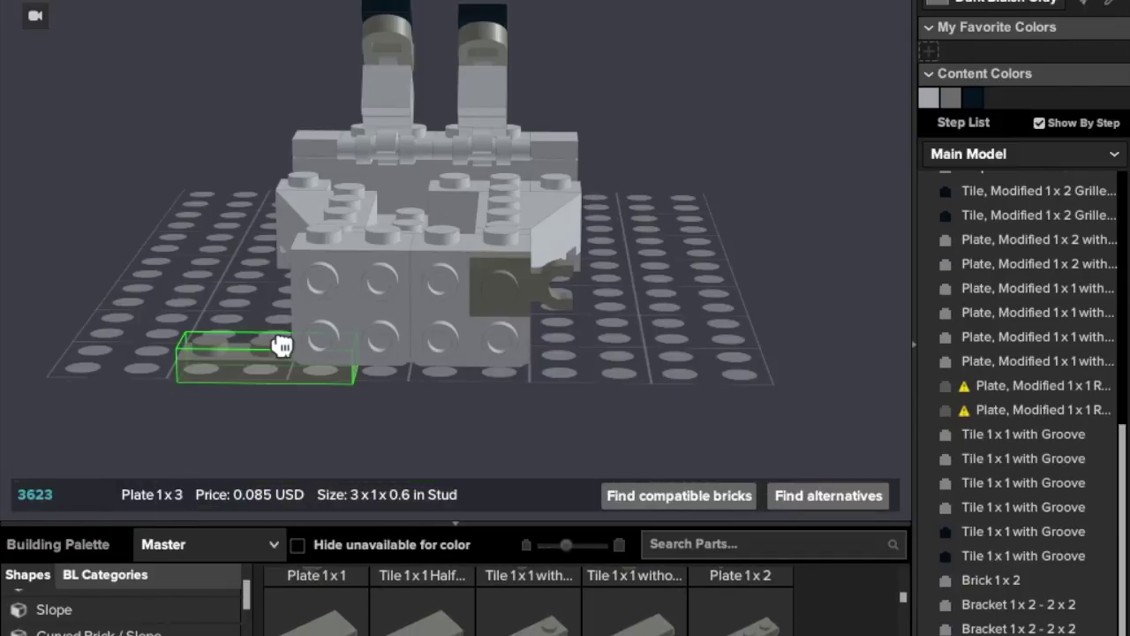
pyautogui.moveTo(281, 344); pyautogui.dragTo(385, 288)
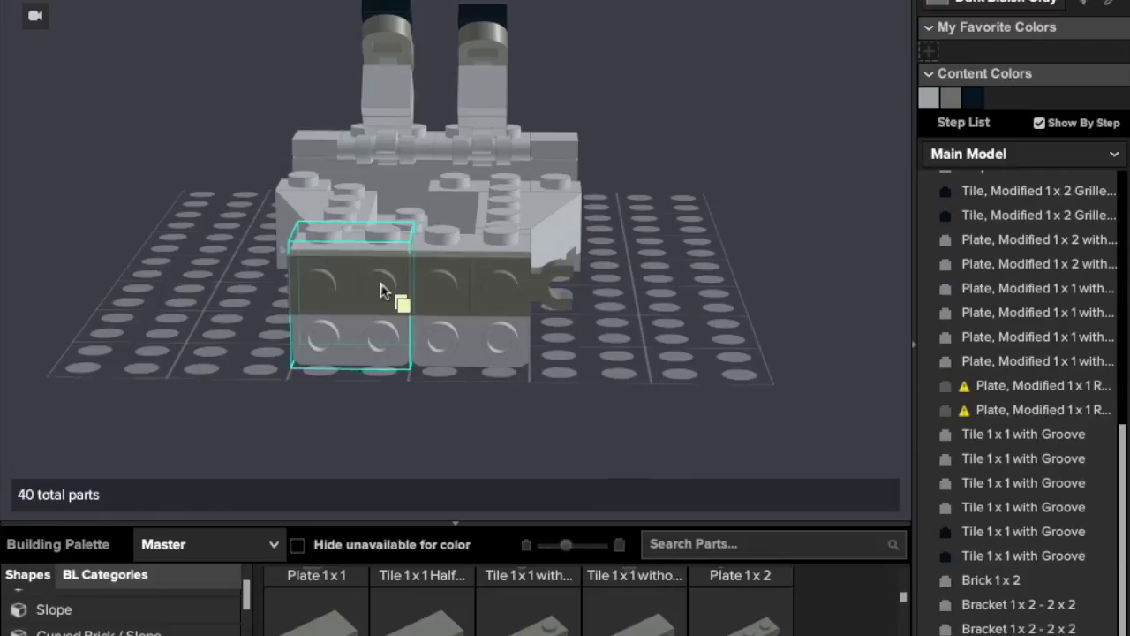
pyautogui.click(740, 624)
pyautogui.press('Down')
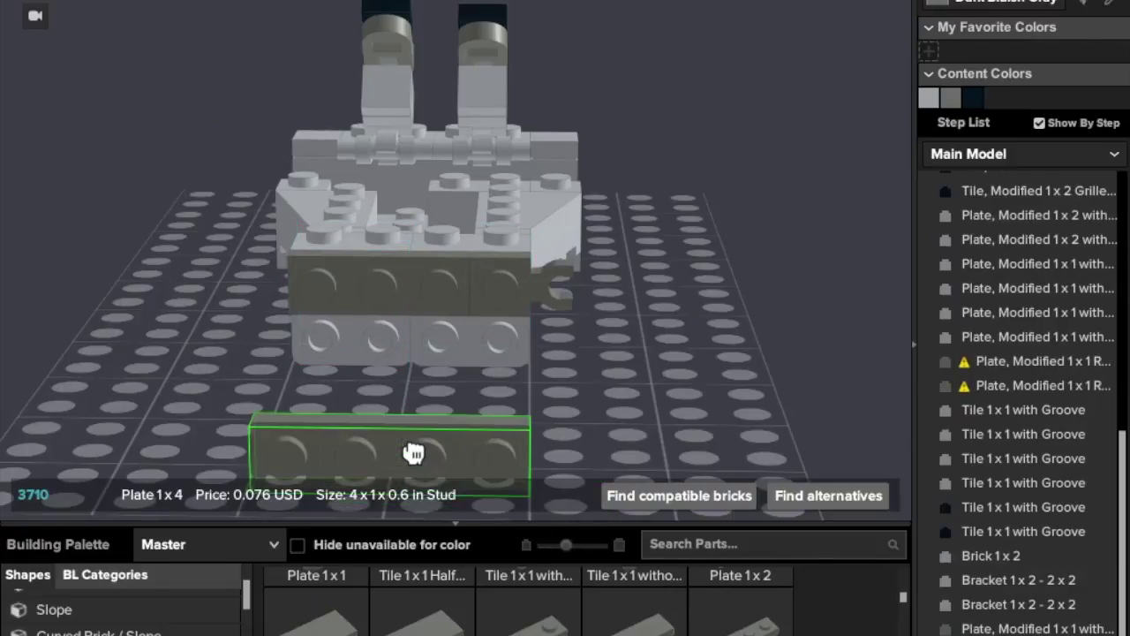
pyautogui.moveTo(419, 356); pyautogui.dragTo(419, 359)
pyautogui.click(938, 99)
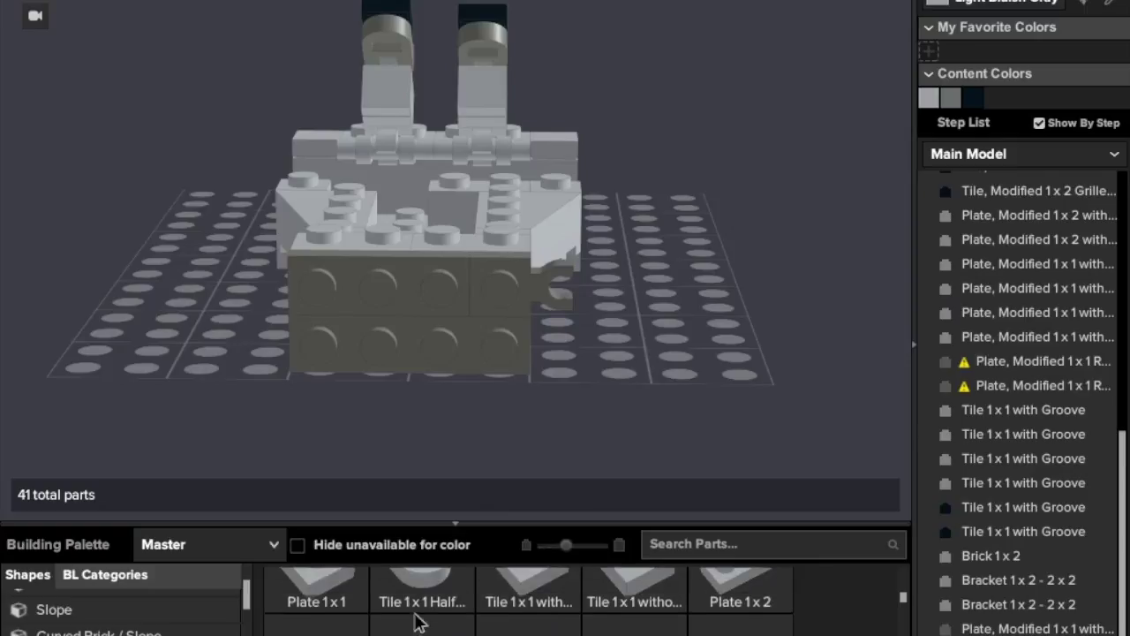
pyautogui.moveTo(753, 611); pyautogui.dragTo(331, 319)
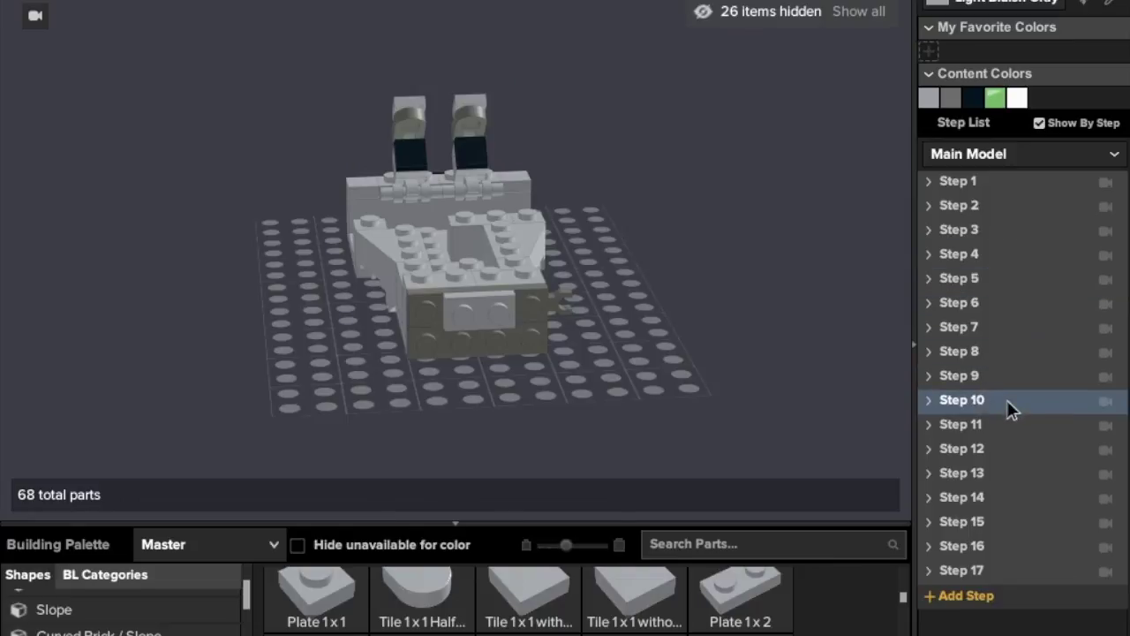
# Compare Steps 10, 11 and 12 of the finished model to see which parts are added to the bracket end
pyautogui.click(1005, 394)
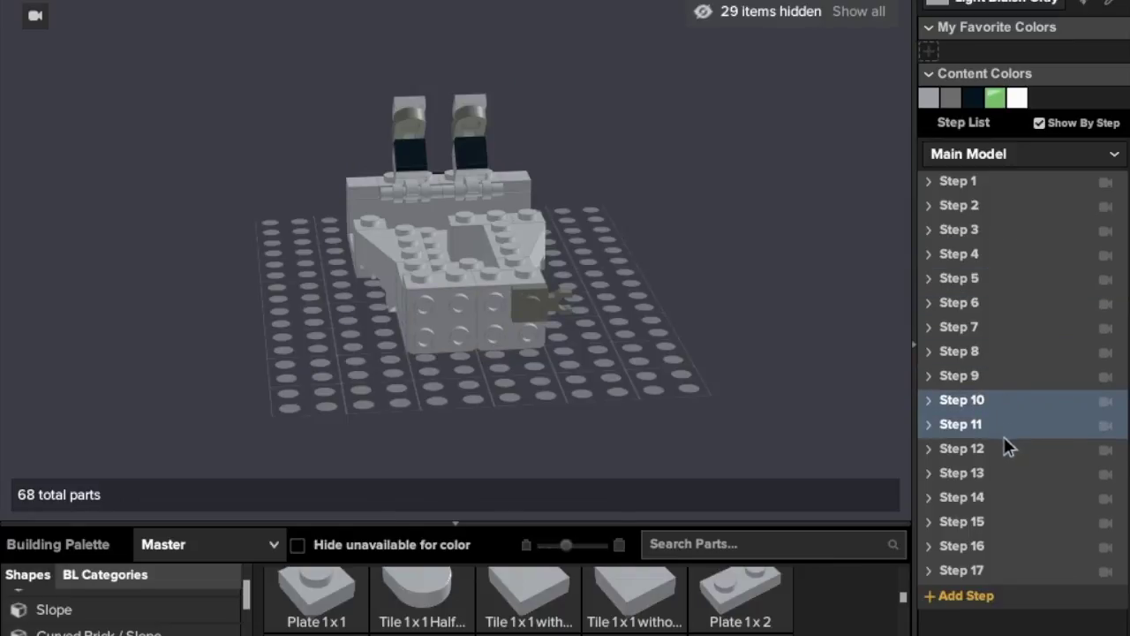
pyautogui.click(1008, 448)
pyautogui.click(997, 430)
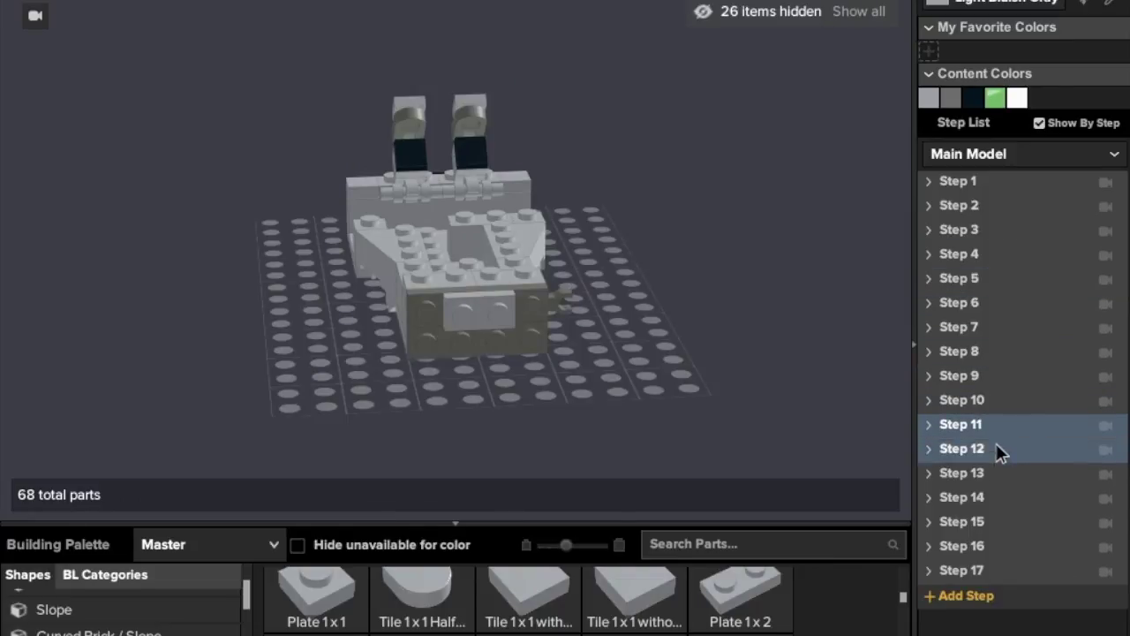
pyautogui.click(980, 452)
pyautogui.moveTo(717, 380); pyautogui.dragTo(735, 383, button='right')
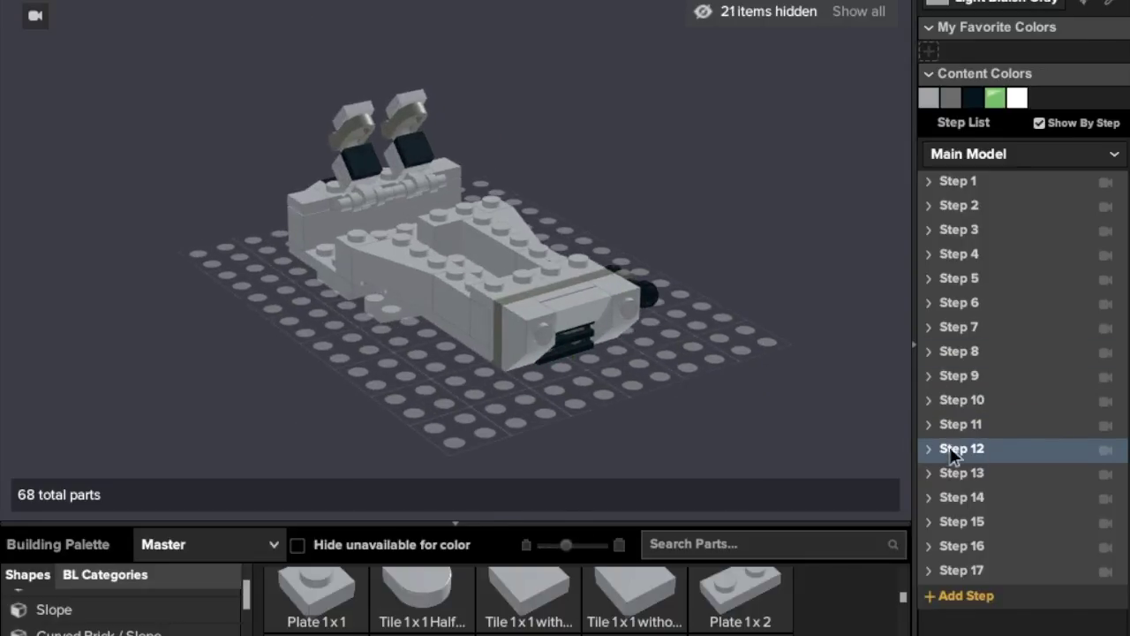
pyautogui.click(965, 426)
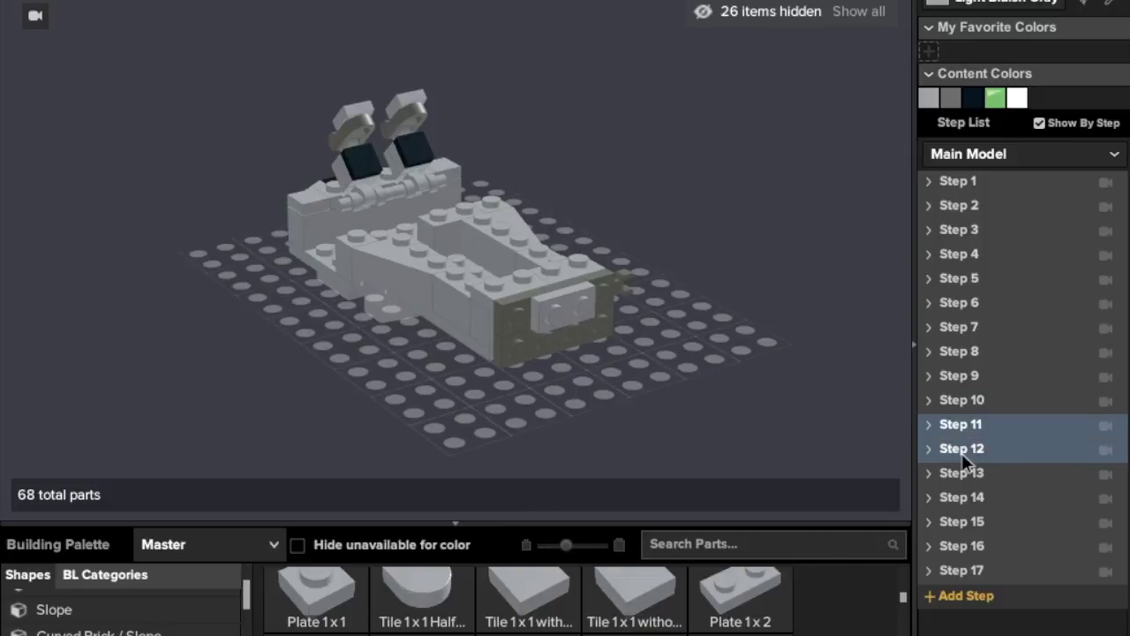
pyautogui.click(962, 450)
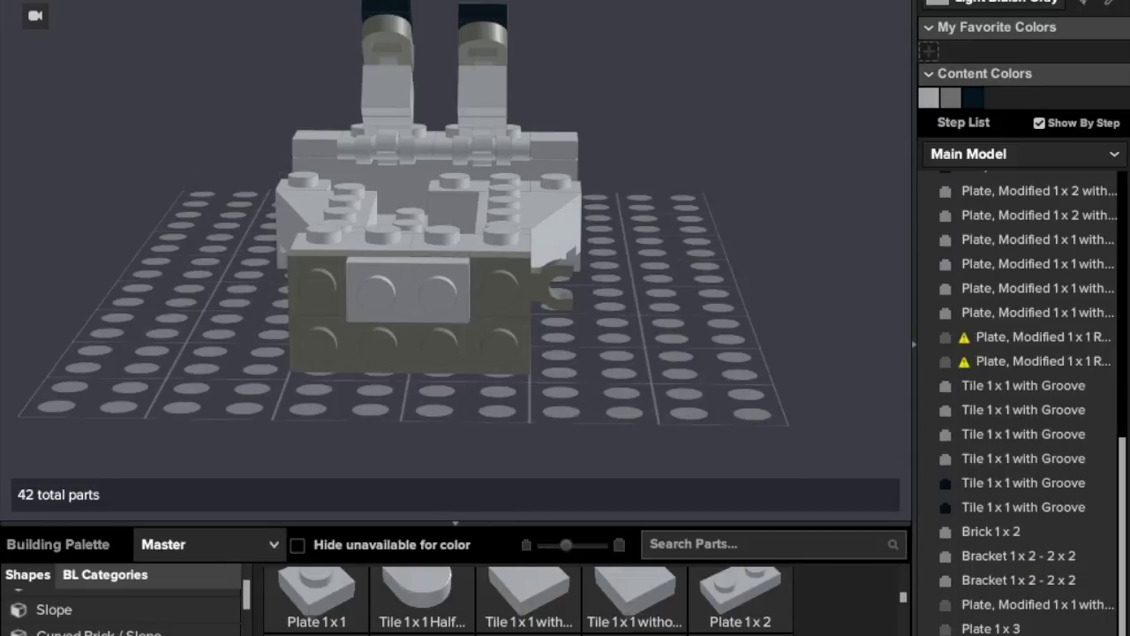
# Copy the black Tile, Modified 1 x 2 Grille from the opposite end and attach it to the bracket face directly below the Plate 1 x 2
pyautogui.click(974, 104)
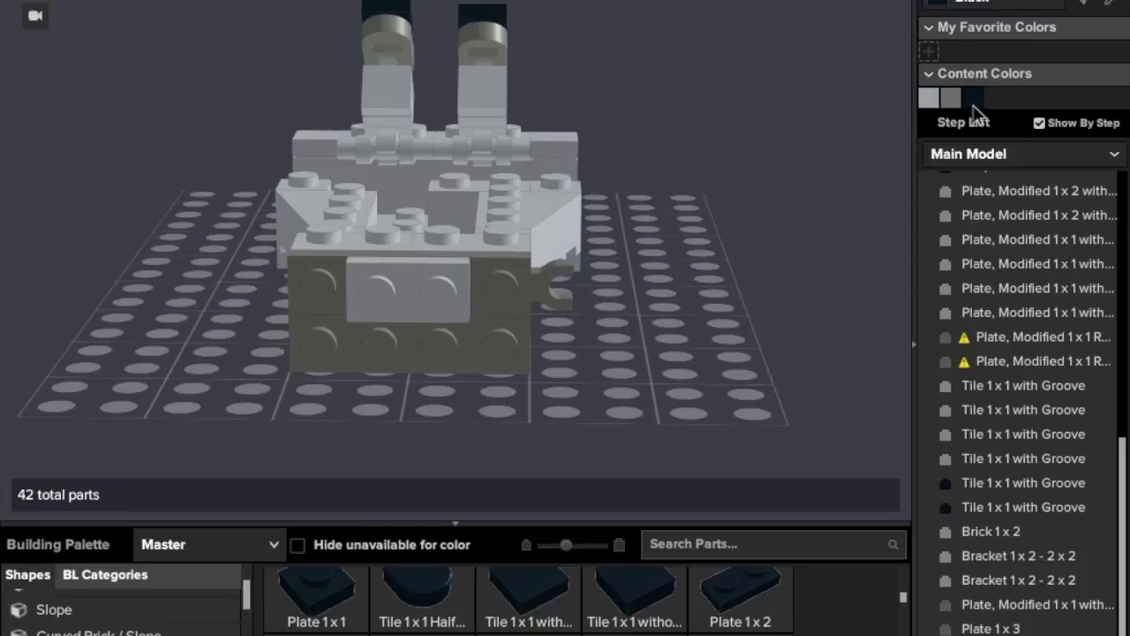
pyautogui.moveTo(608, 98); pyautogui.dragTo(518, 111, button='right')
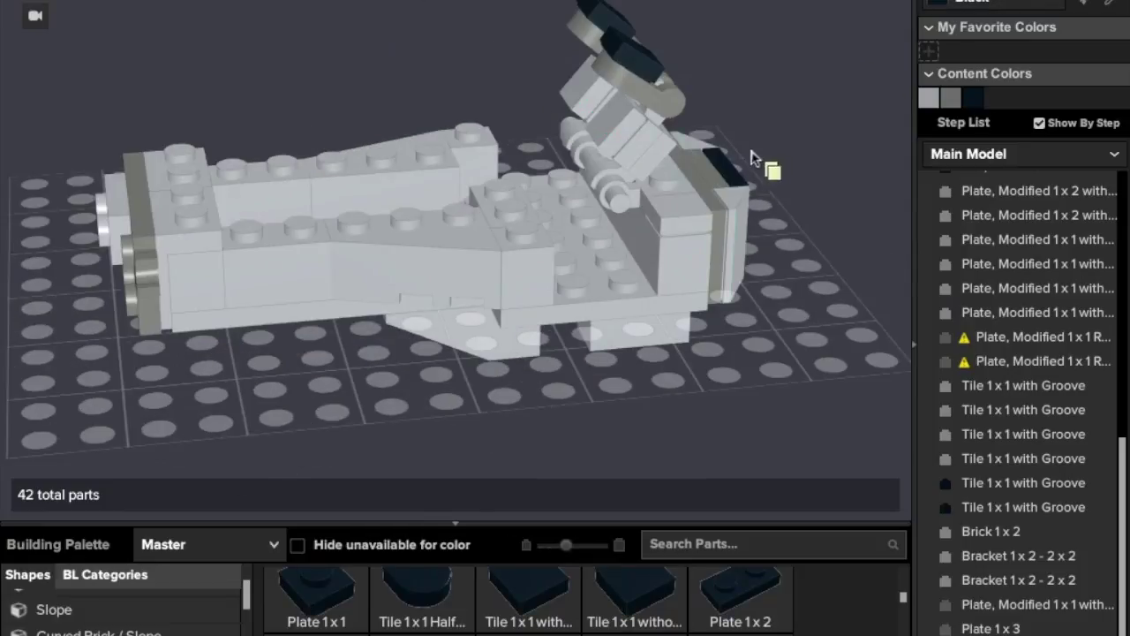
pyautogui.click(734, 175)
pyautogui.click(73, 159)
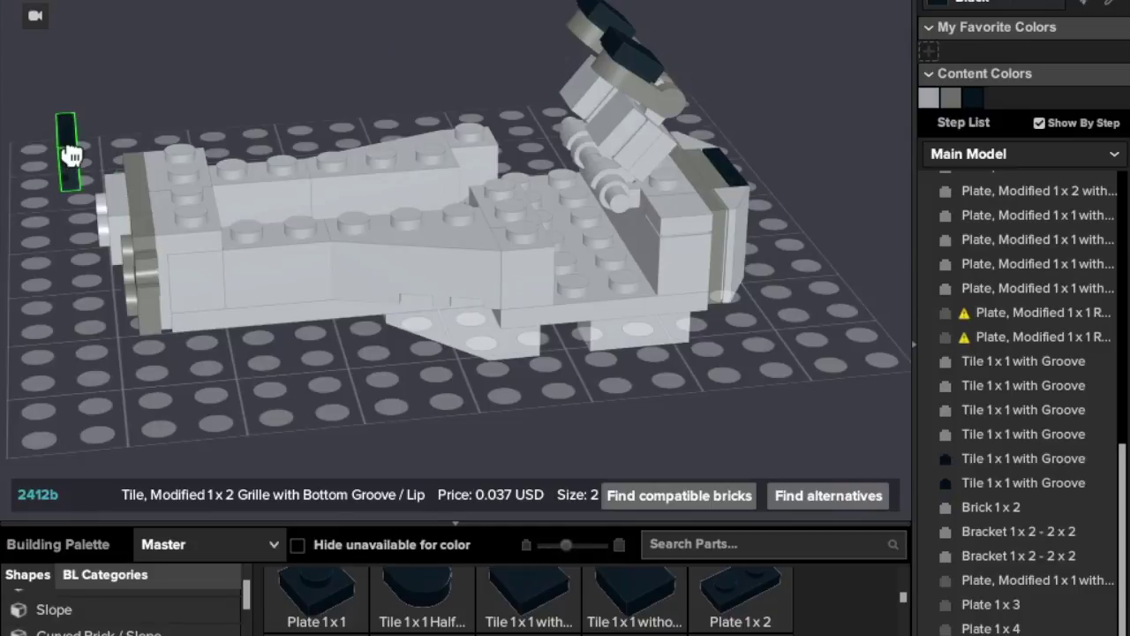
pyautogui.moveTo(70, 156); pyautogui.dragTo(139, 159, button='right')
pyautogui.click(226, 386)
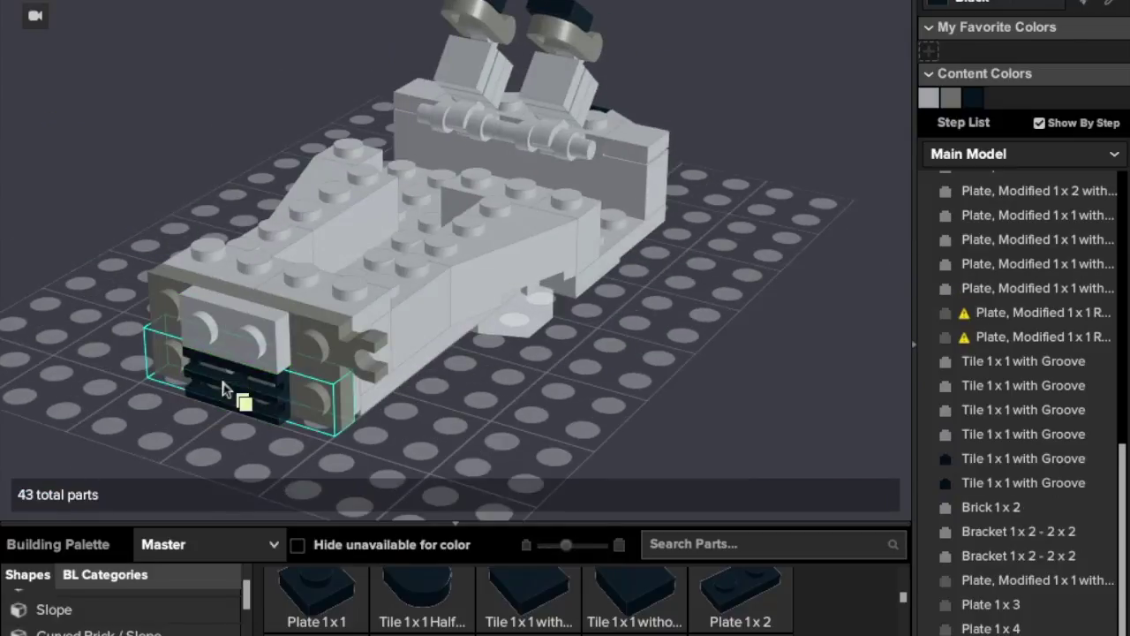
# Copy a Light Bluish Gray Slope 30 1 x 2 x 2/3 and attach it to the protruding Plate 1 x 2, sloping inward toward the grille
pyautogui.moveTo(626, 116); pyautogui.dragTo(242, 341)
pyautogui.press('Up')
pyautogui.press('Left')
pyautogui.press('Up')
pyautogui.press('Up')
pyautogui.press('Up')
pyautogui.press('Left')
# Attach two Light Bluish Gray Slope 45 2 x 1 parts to the bracket-face plates, one on each side of the grille
pyautogui.click(121, 609)
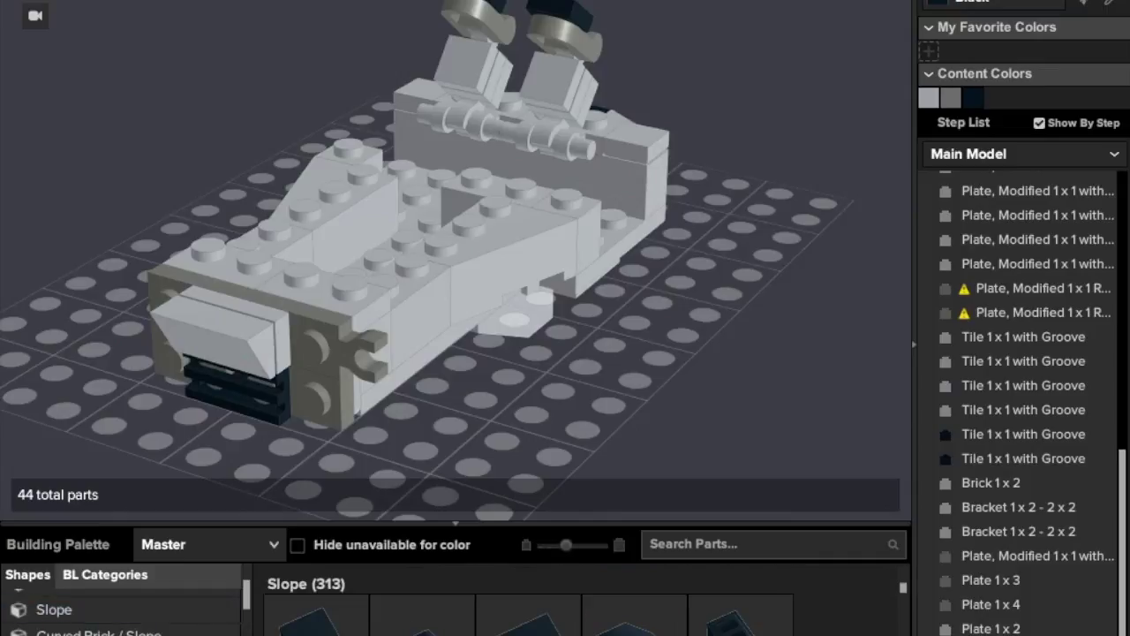
pyautogui.click(933, 105)
pyautogui.scroll(-2, 591, 608)
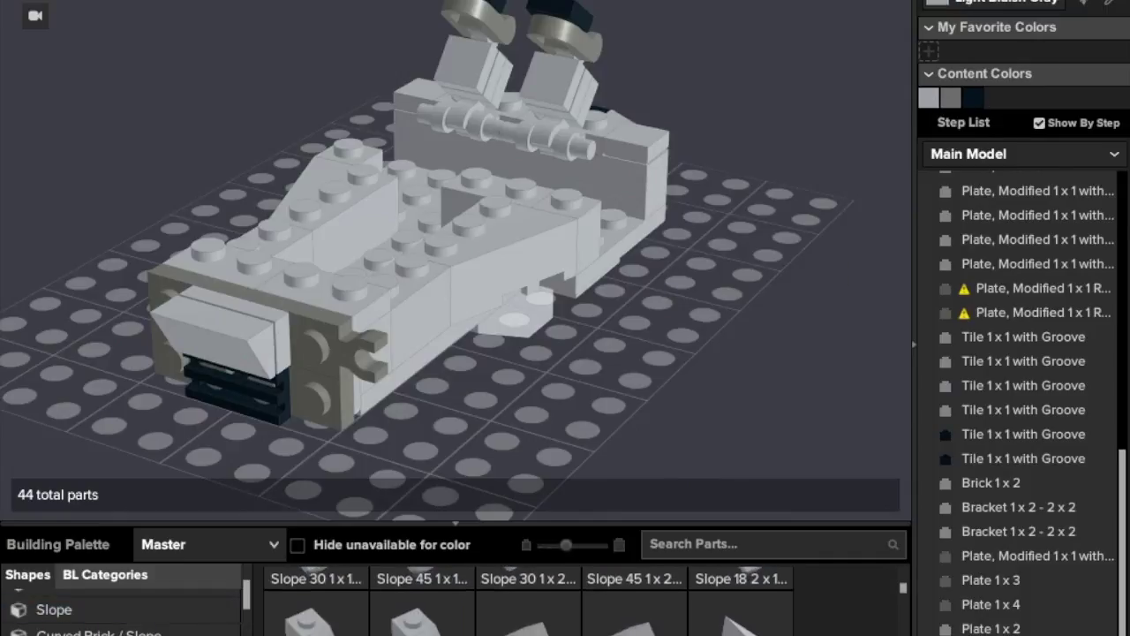
pyautogui.click(316, 618)
pyautogui.moveTo(757, 352); pyautogui.dragTo(295, 392)
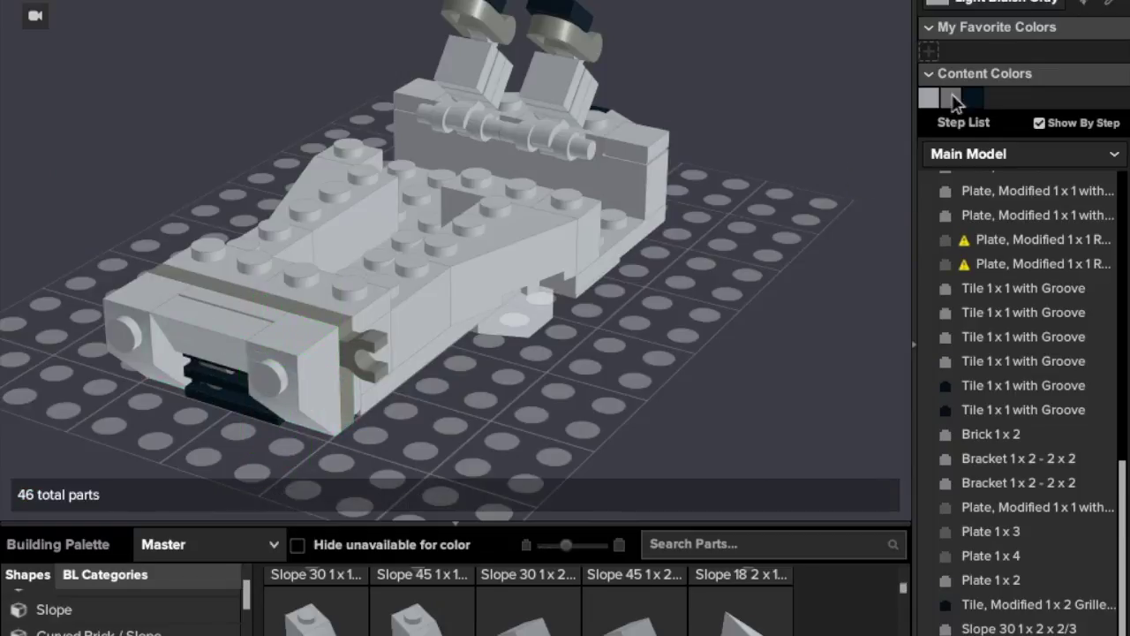
# Search the parts for "lightsaber" and attach a black minifig lightsaber hilt to the clip beside the bracket face, parallel to the body
pyautogui.click(979, 101)
pyautogui.scroll(-10, 123, 614)
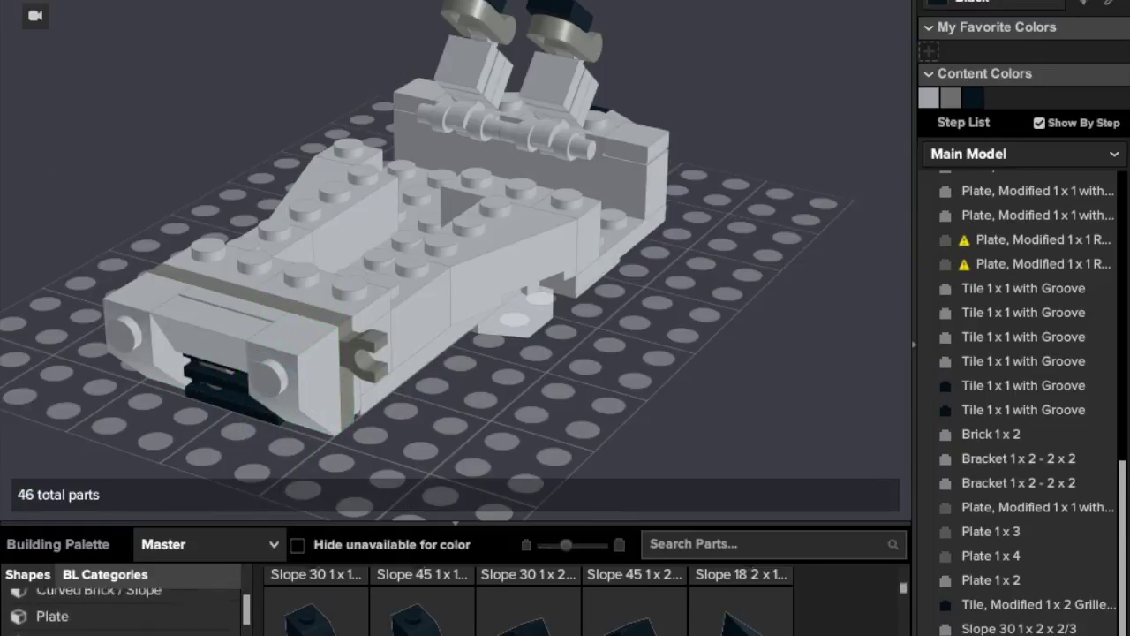
pyautogui.scroll(-10, 124, 613)
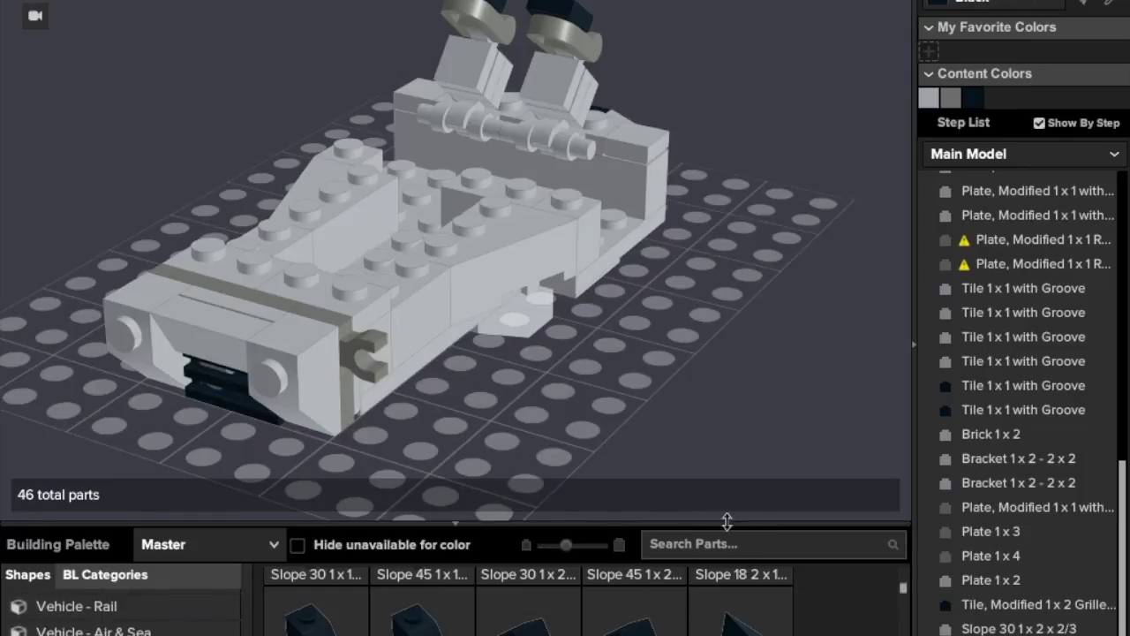
pyautogui.write('l')
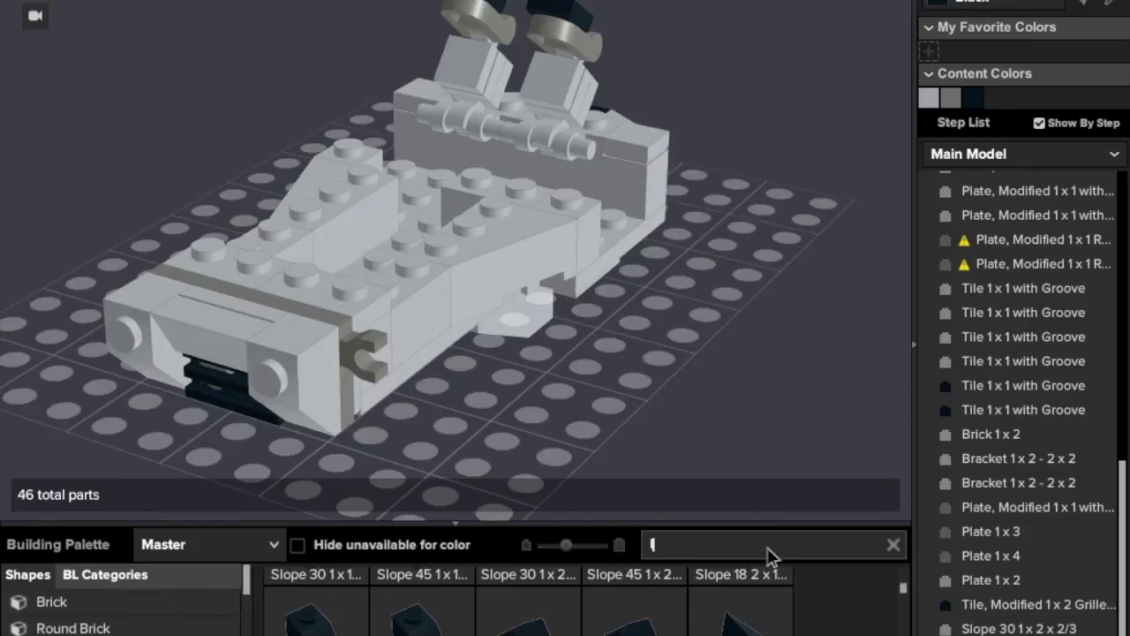
pyautogui.write('ightsa')
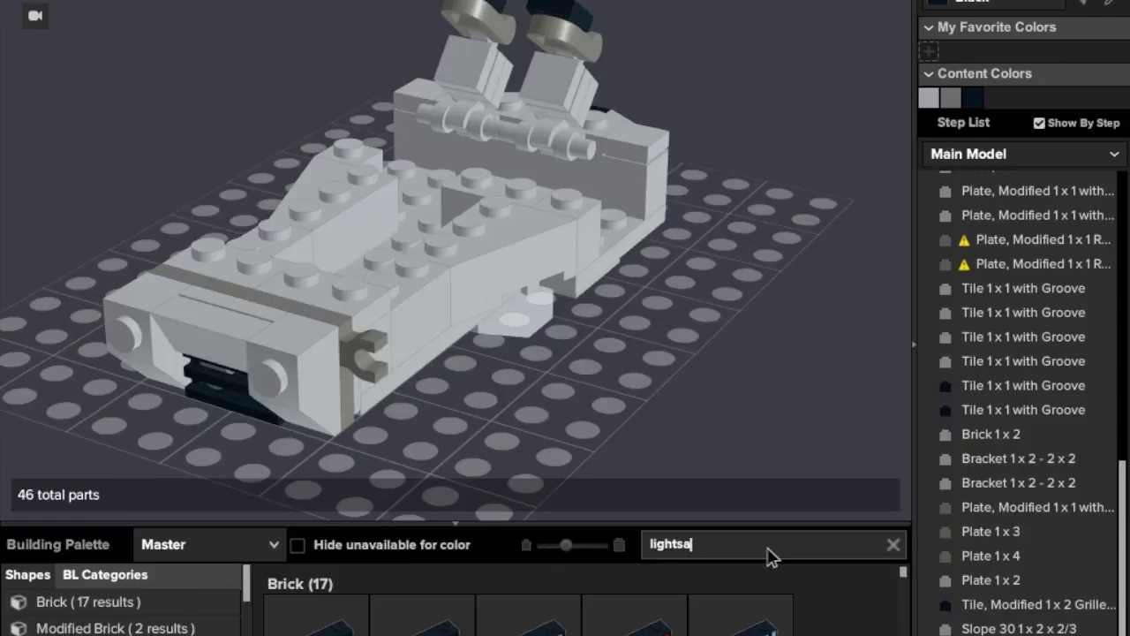
pyautogui.write('ber')
pyautogui.scroll(-6, 655, 631)
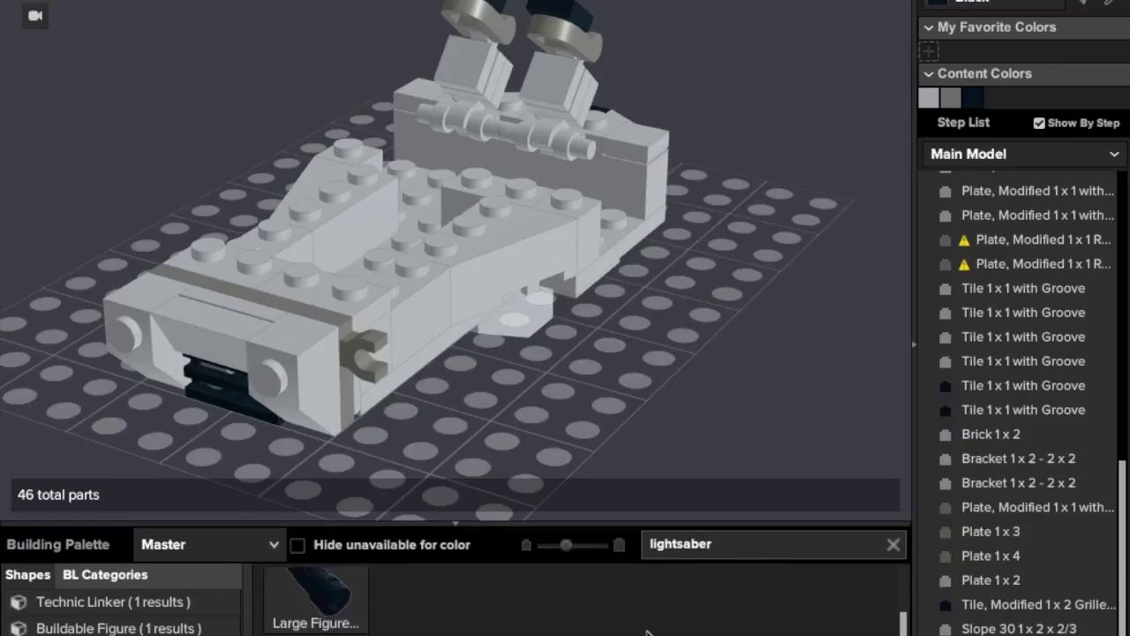
pyautogui.scroll(-1, 653, 618)
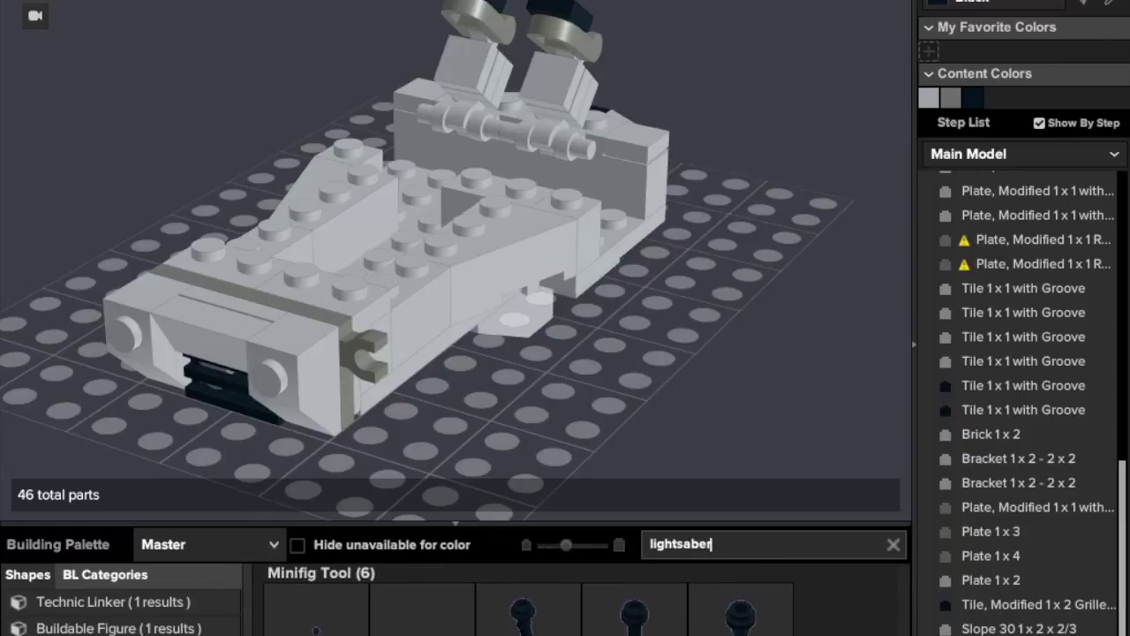
pyautogui.moveTo(740, 614); pyautogui.dragTo(377, 356)
pyautogui.click(377, 356)
pyautogui.press('Escape')
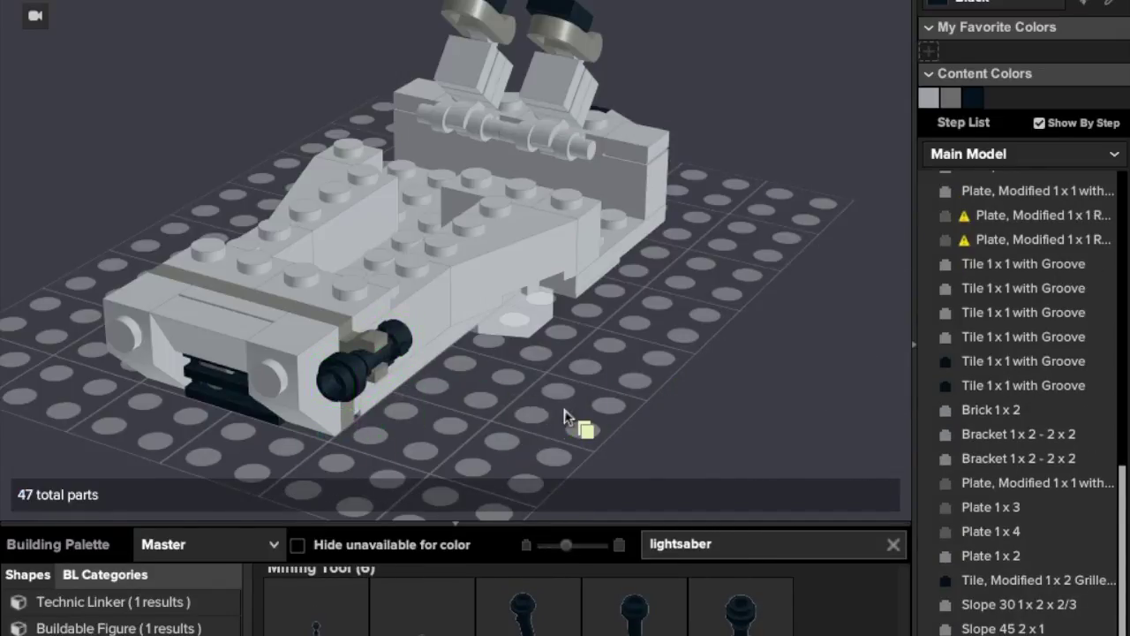
# Compare Steps 12 and 13 of the finished model, including its underside, to see which parts are added
pyautogui.moveTo(565, 413); pyautogui.dragTo(521, 397, button='right')
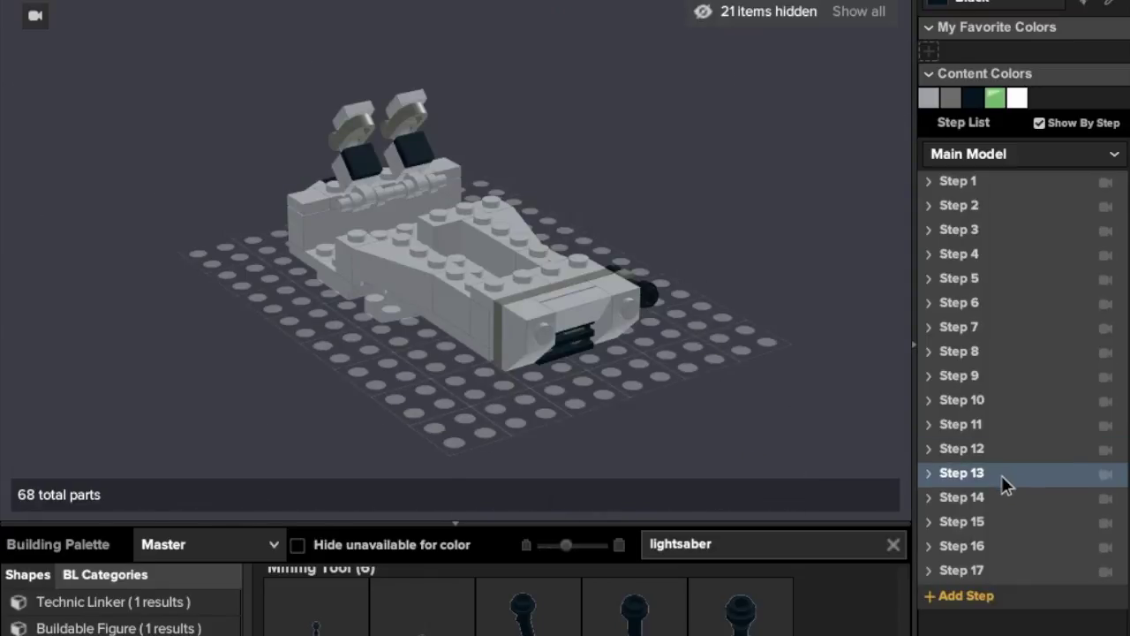
pyautogui.click(1001, 475)
pyautogui.click(995, 456)
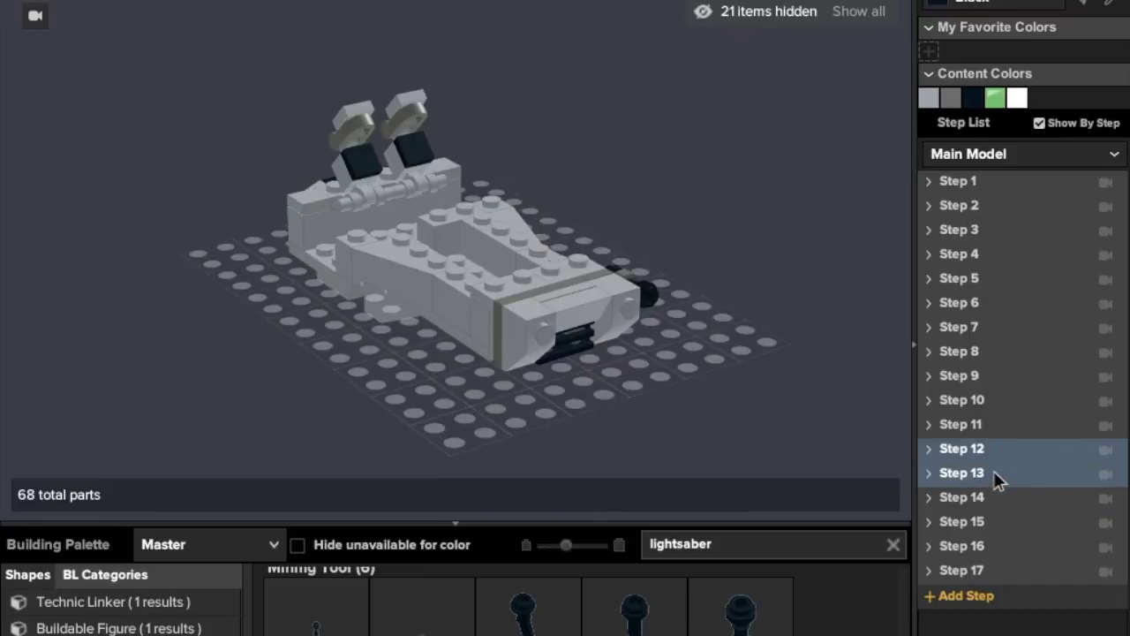
pyautogui.click(994, 473)
pyautogui.moveTo(792, 384); pyautogui.dragTo(768, 304, button='right')
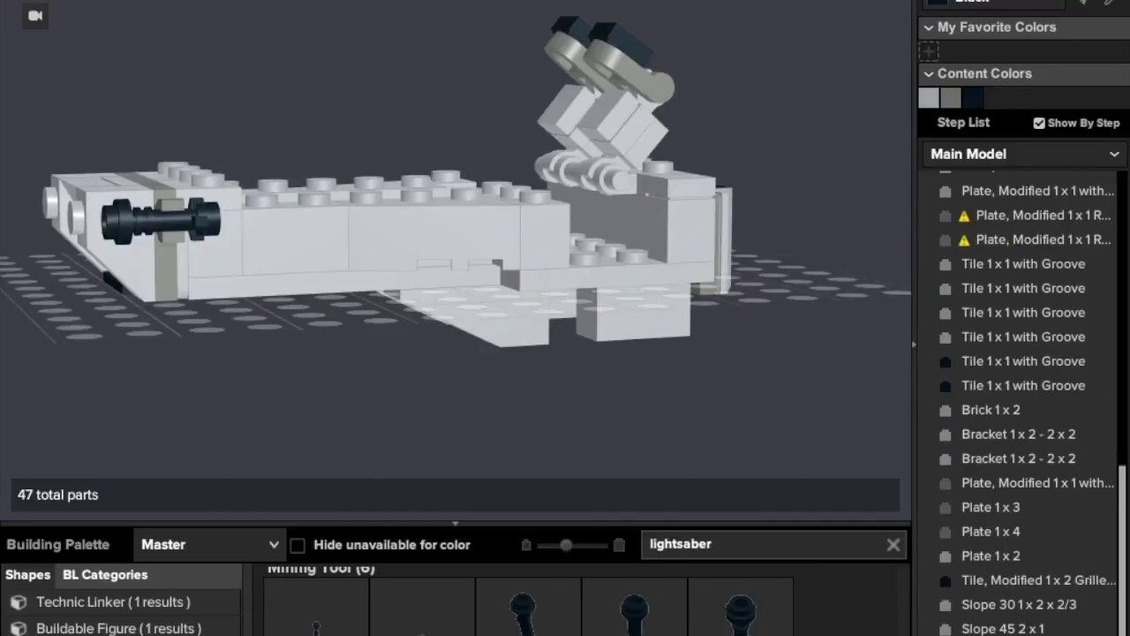
# Attach two Dark Bluish Gray Plate 2 x 2 parts to the body's underside, one on each side, overhanging the outer edges
pyautogui.moveTo(375, 448); pyautogui.dragTo(416, 270, button='right')
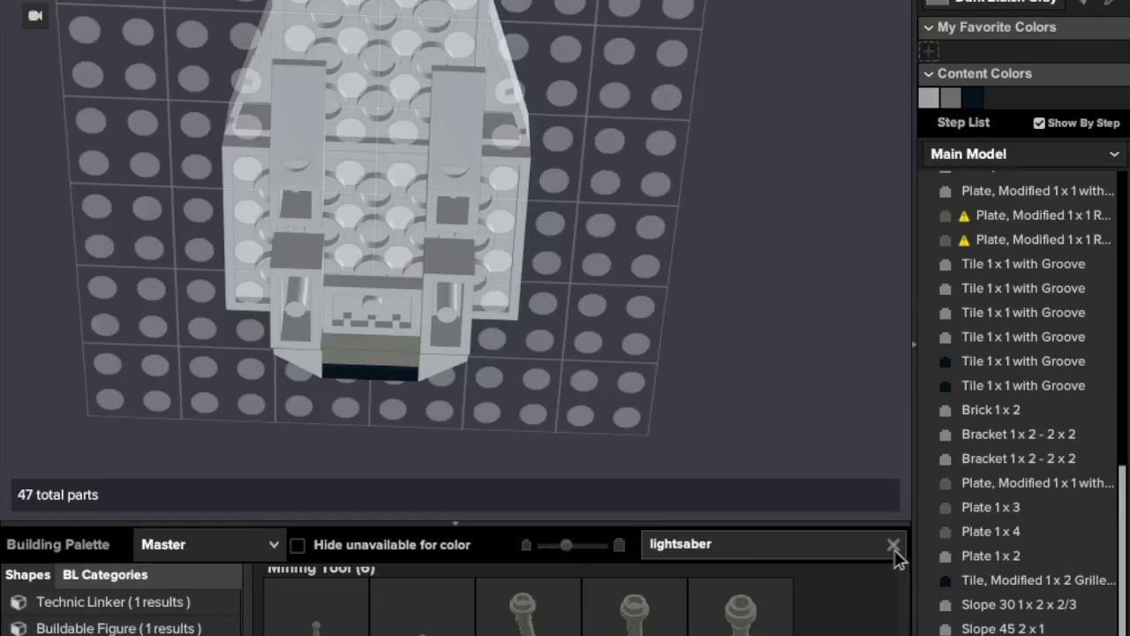
pyautogui.click(893, 545)
pyautogui.scroll(-2, 124, 618)
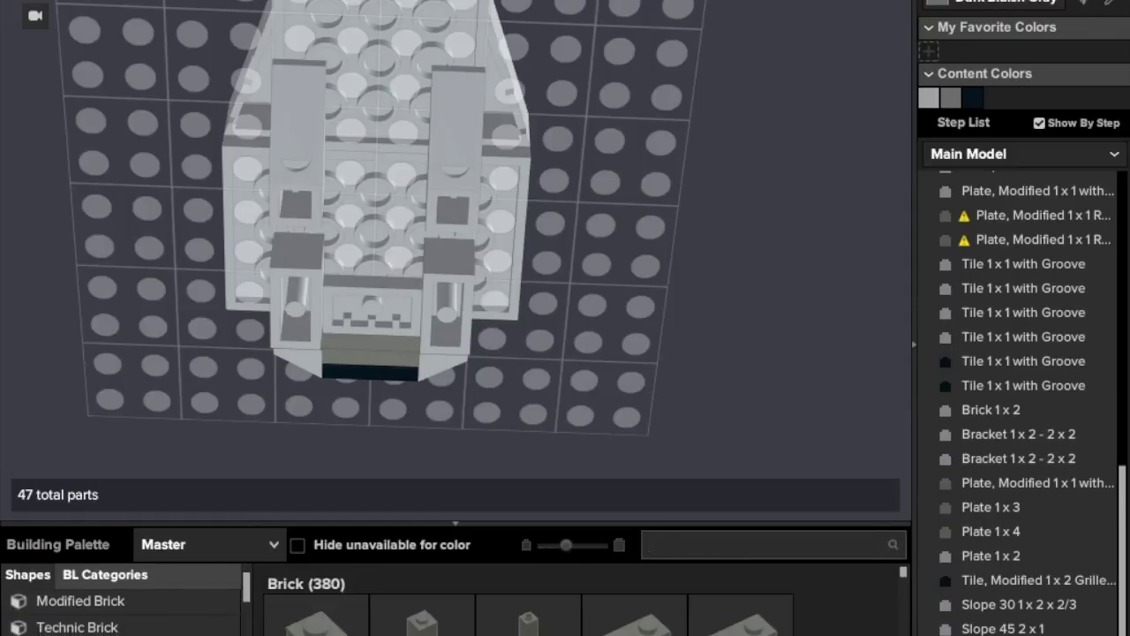
pyautogui.scroll(-10, 746, 622)
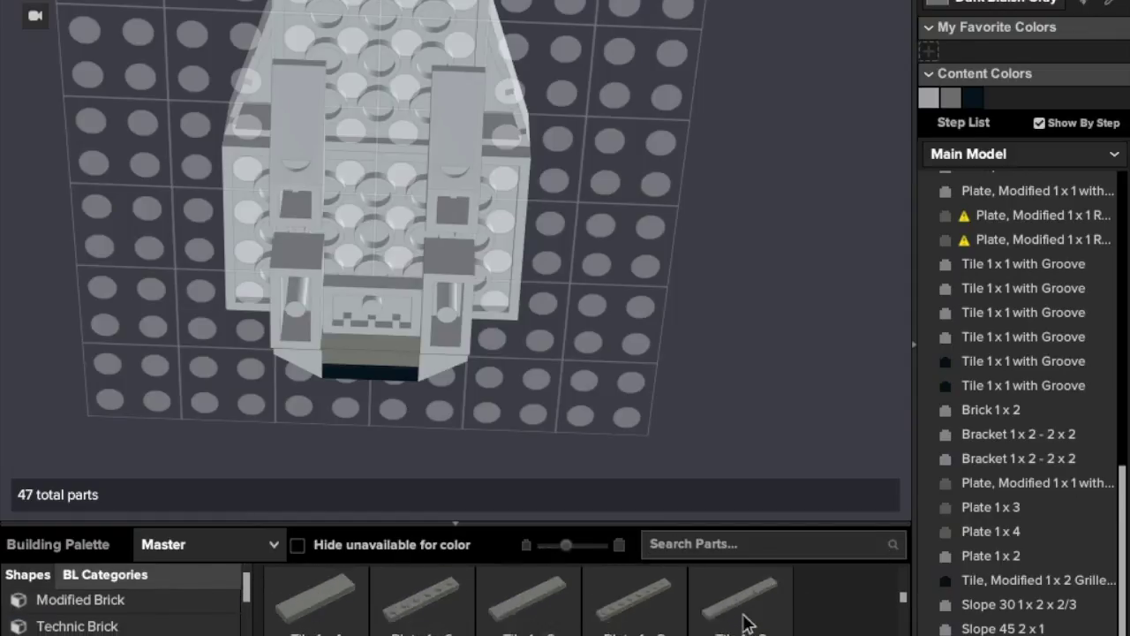
pyautogui.scroll(-2, 746, 623)
pyautogui.moveTo(528, 611); pyautogui.dragTo(527, 269)
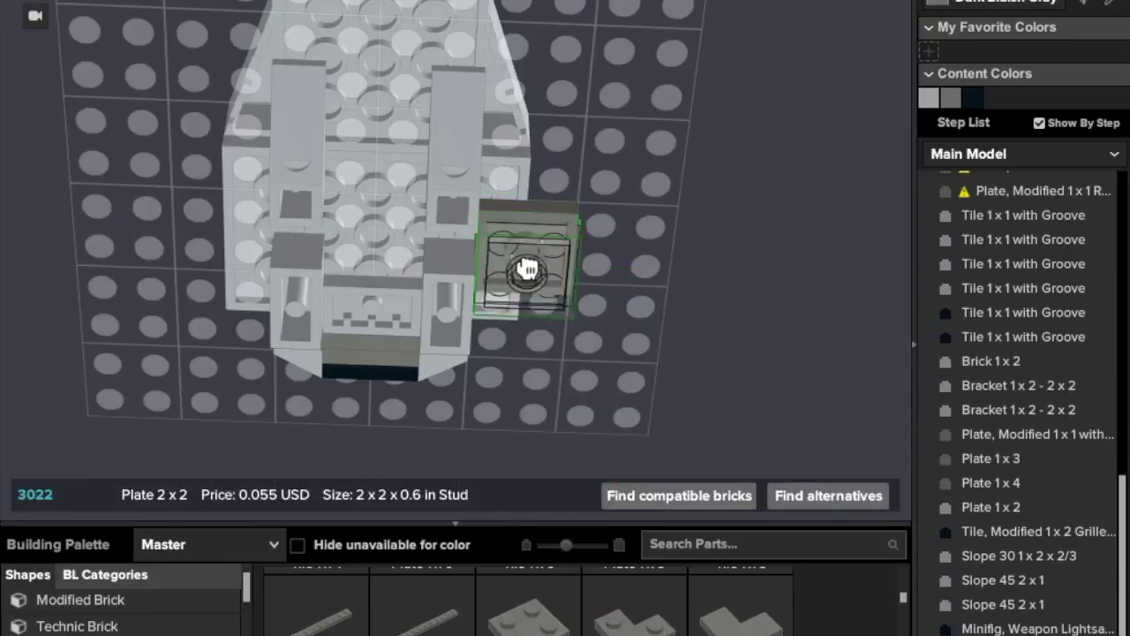
pyautogui.click(217, 246)
pyautogui.press('Escape')
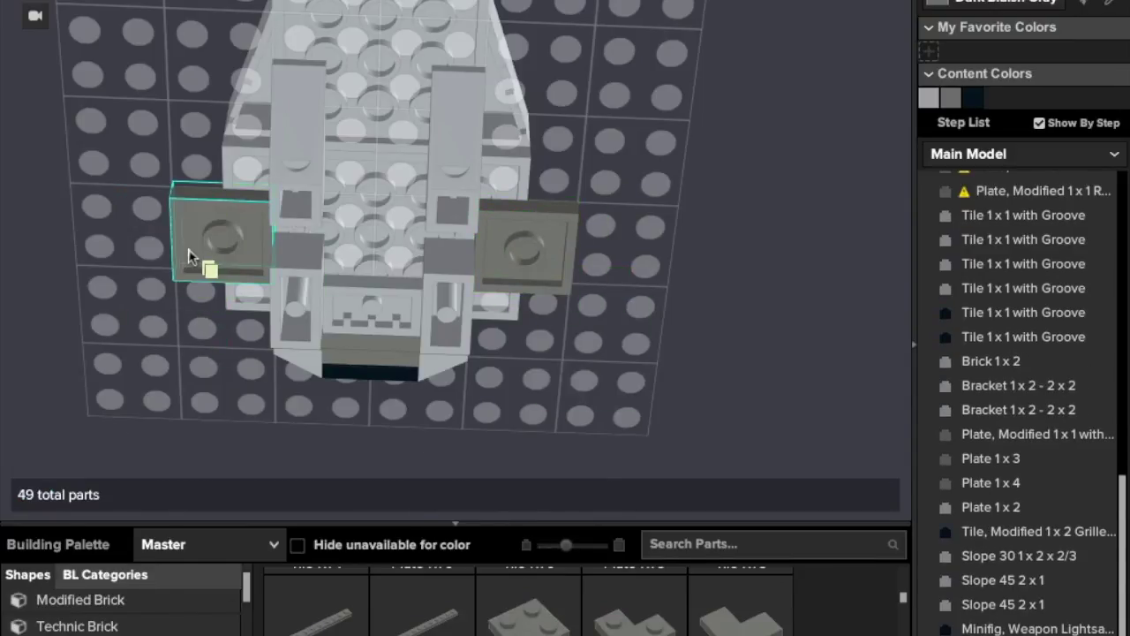
pyautogui.moveTo(188, 256); pyautogui.dragTo(188, 256)
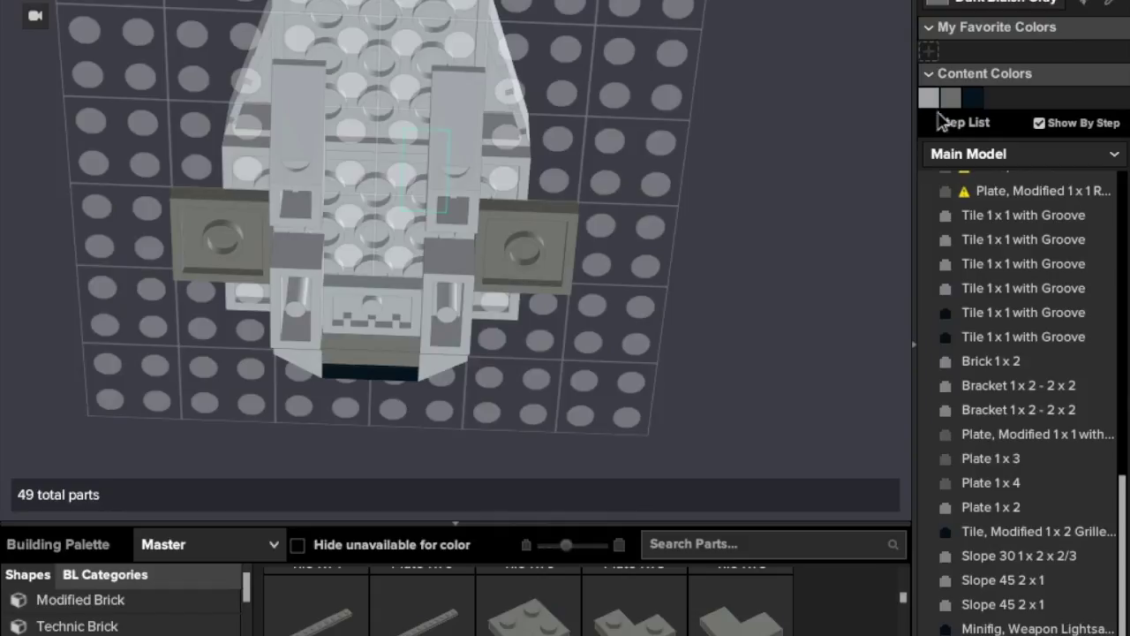
# Attach four Light Bluish Gray Brick, Modified 1 x 2 with Studs on 1 Side under the overhanging 2 x 2 plates, two per side, studs facing outward lengthwise
pyautogui.click(929, 98)
pyautogui.scroll(2, 80, 605)
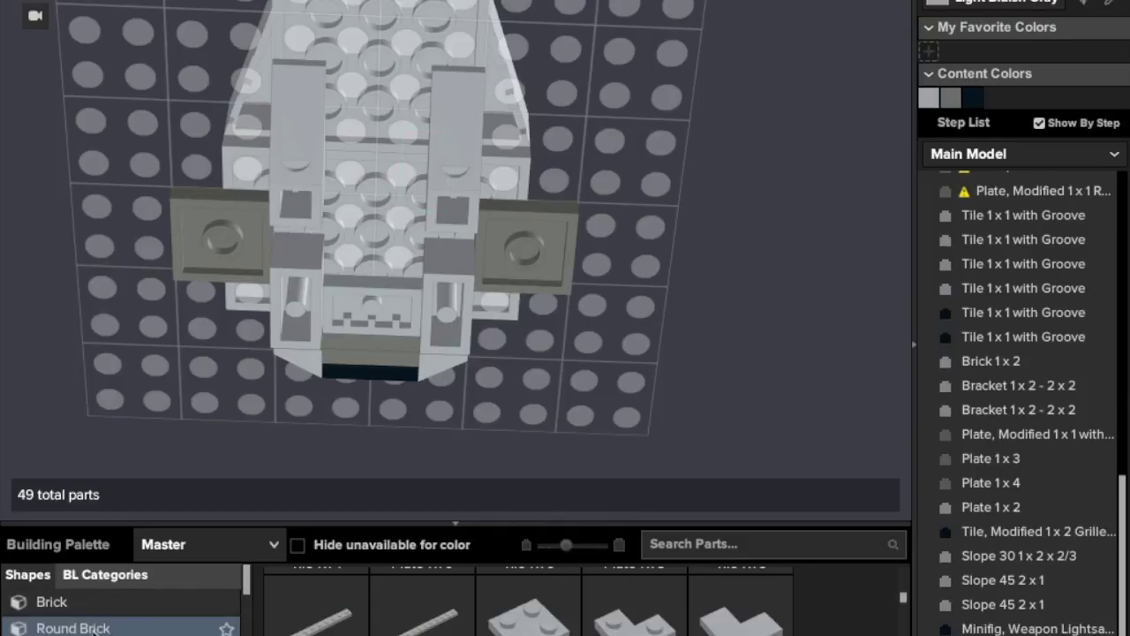
pyautogui.click(95, 635)
pyautogui.scroll(-5, 353, 631)
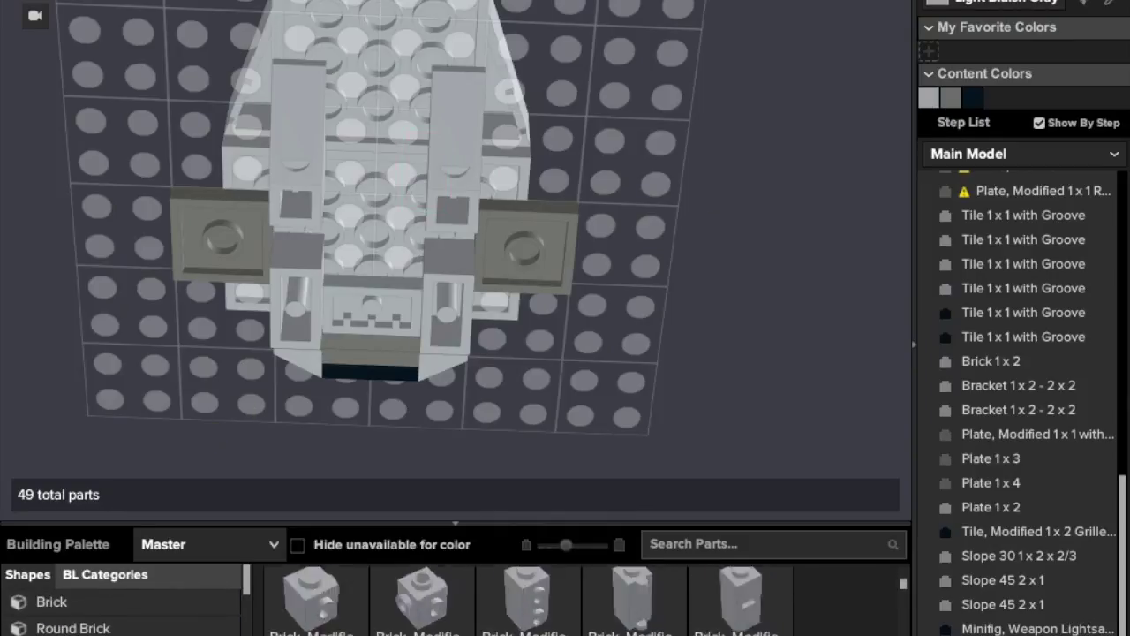
pyautogui.scroll(-5, 530, 609)
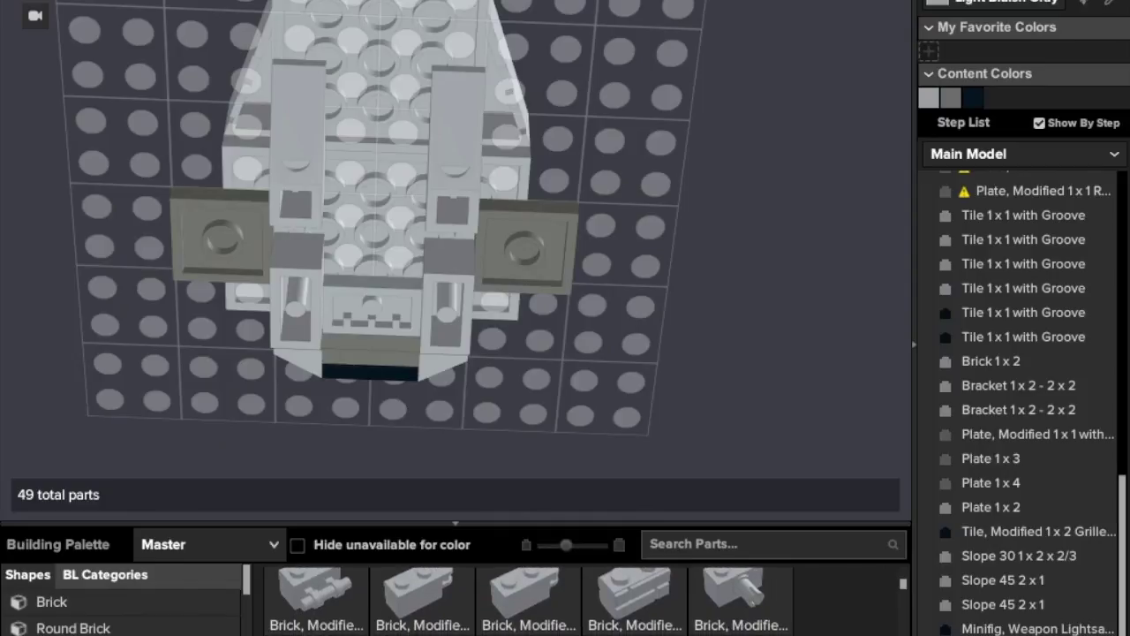
pyautogui.moveTo(301, 632); pyautogui.dragTo(528, 289)
pyautogui.press('Right')
pyautogui.press('Right')
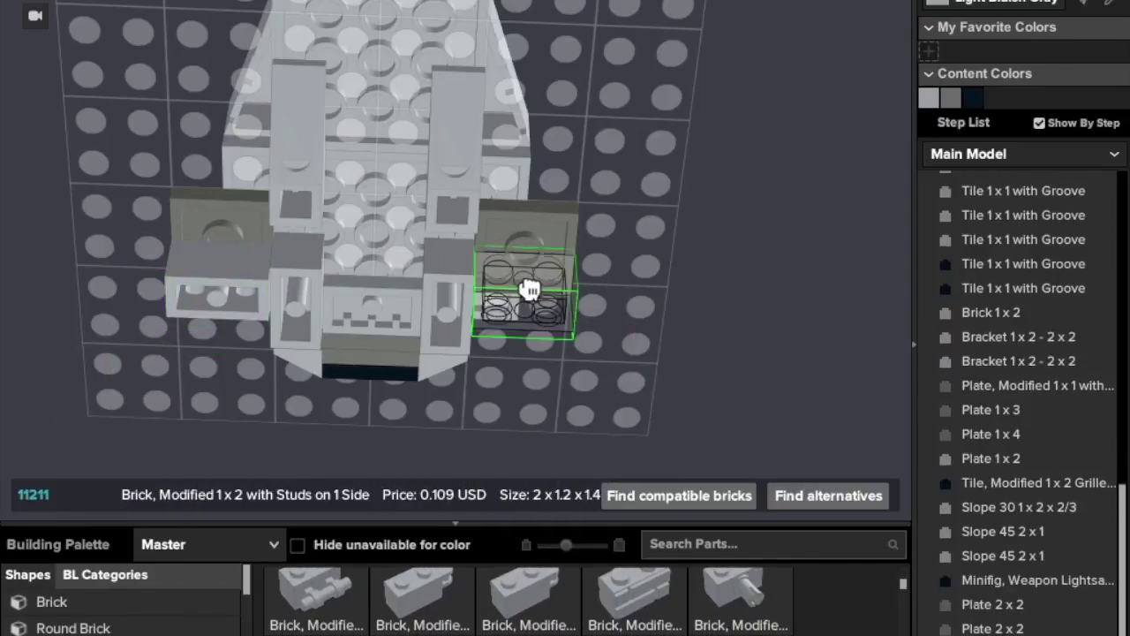
pyautogui.click(528, 290)
pyautogui.click(525, 282)
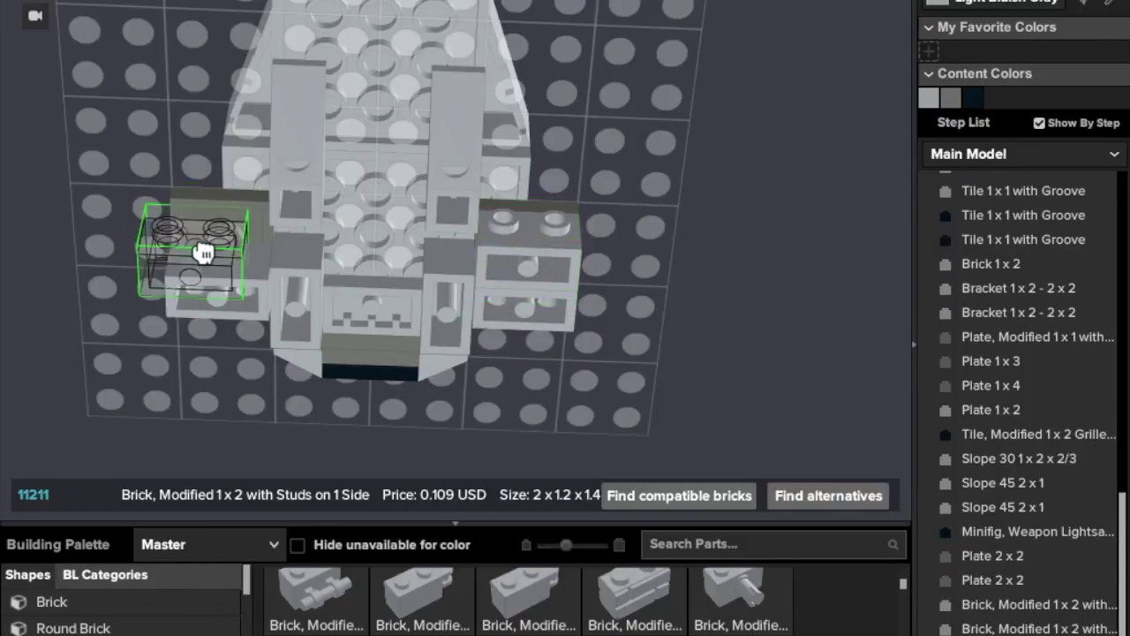
pyautogui.click(209, 250)
pyautogui.press('Escape')
# Check Step 14 of the finished model and attach two Dark Bluish Gray Plate, Round 2 x 2 with Axle Hole parts to the side-stud bricks, facing the hilt end
pyautogui.moveTo(125, 405); pyautogui.dragTo(106, 477, button='right')
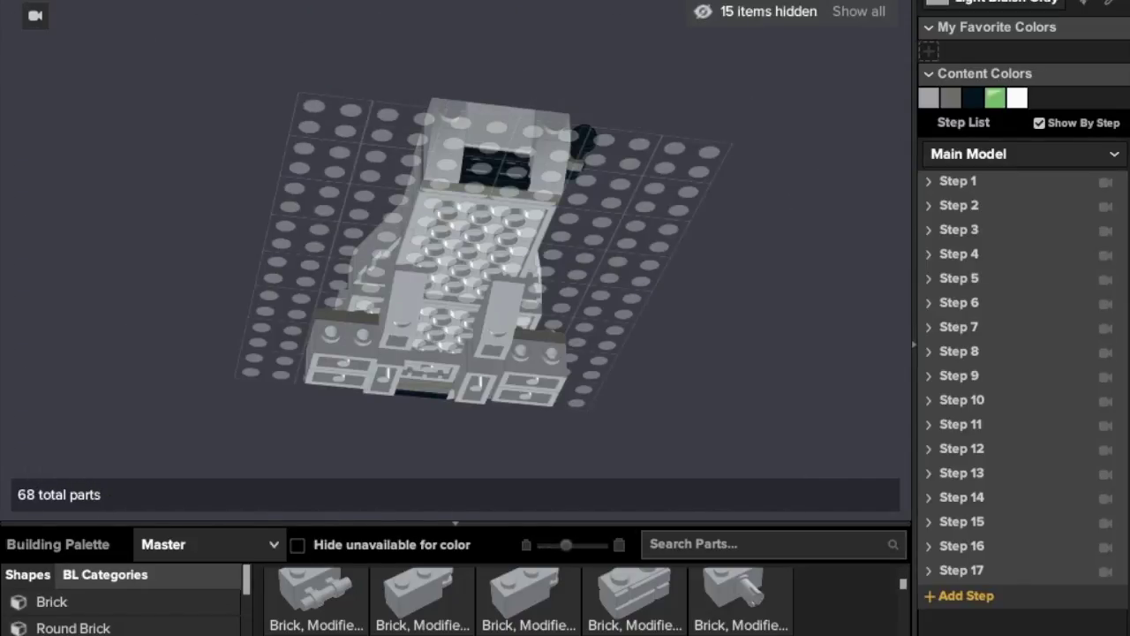
pyautogui.click(1019, 500)
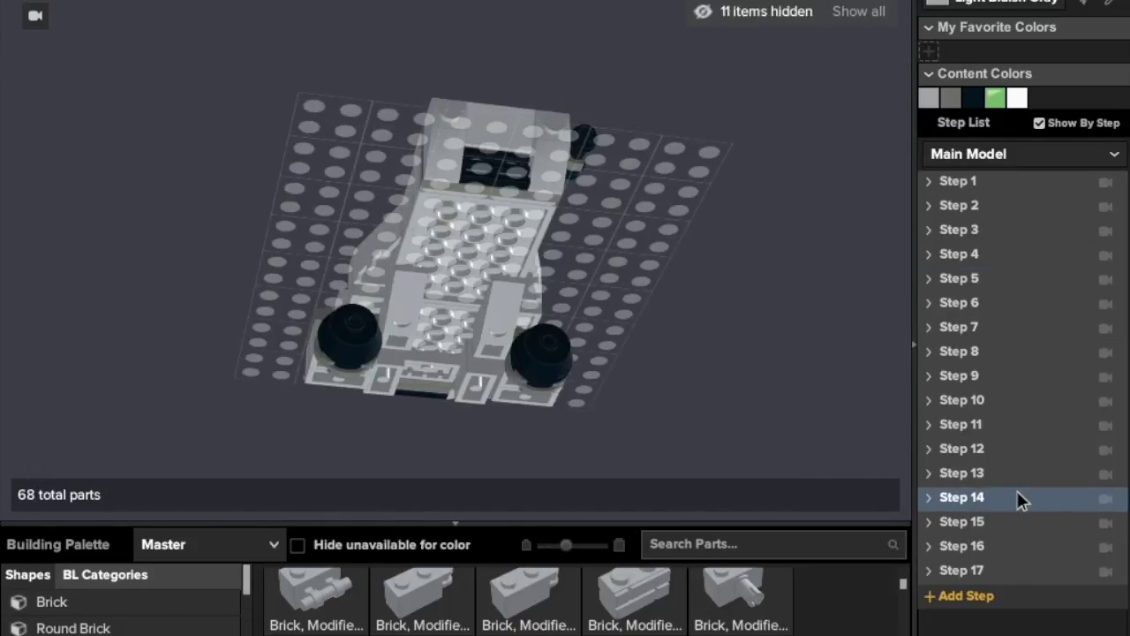
pyautogui.moveTo(865, 447); pyautogui.dragTo(724, 451, button='right')
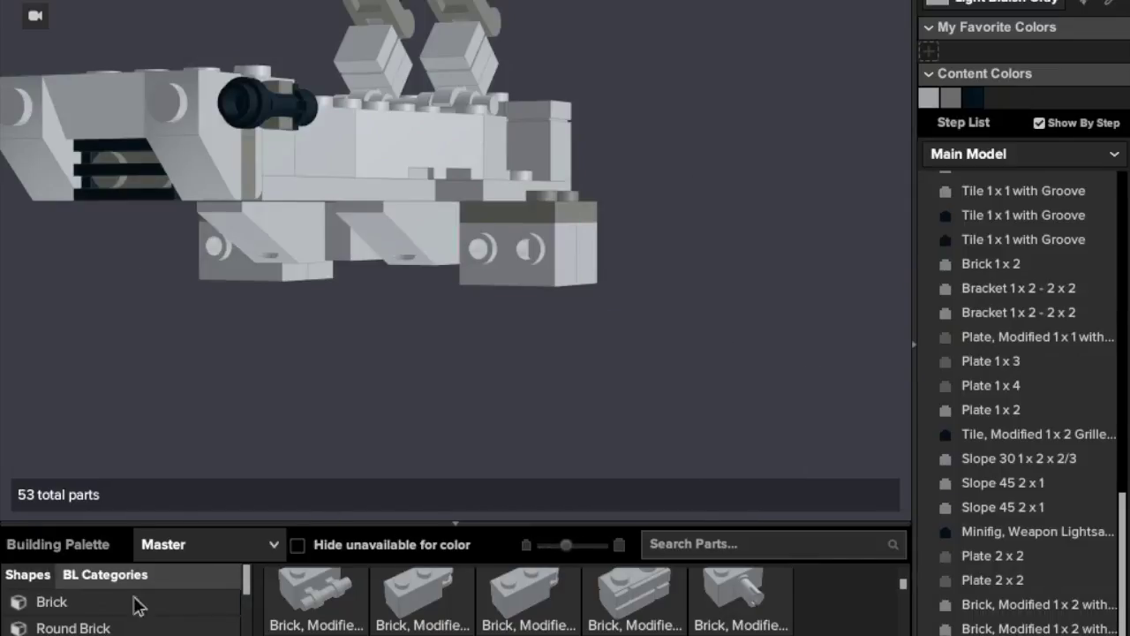
pyautogui.click(956, 98)
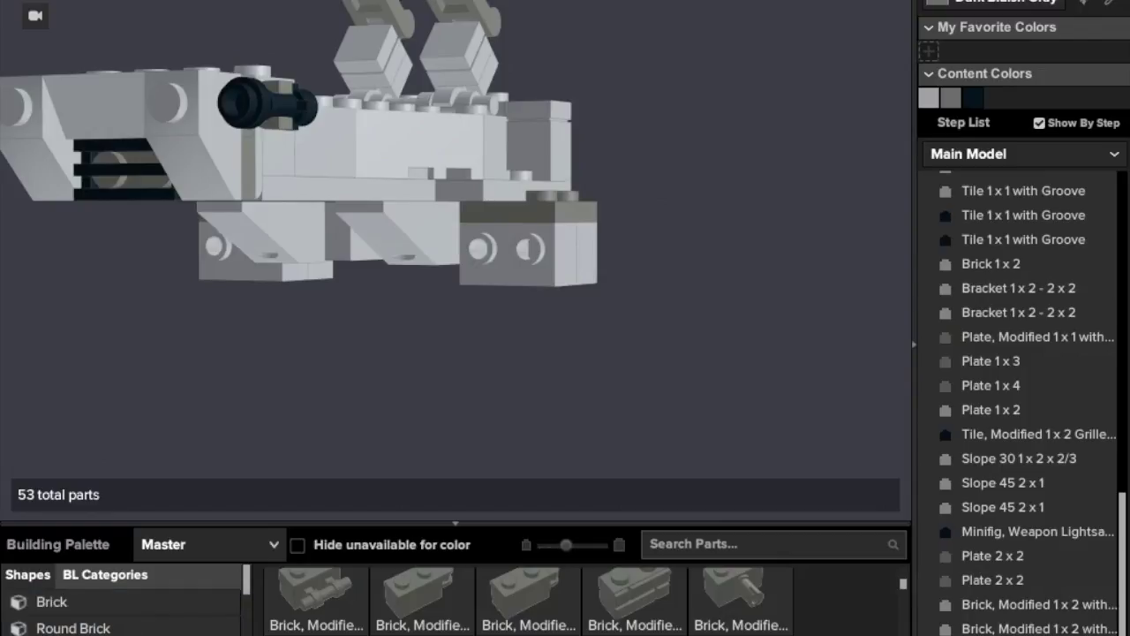
pyautogui.click(78, 608)
pyautogui.scroll(-3, 88, 618)
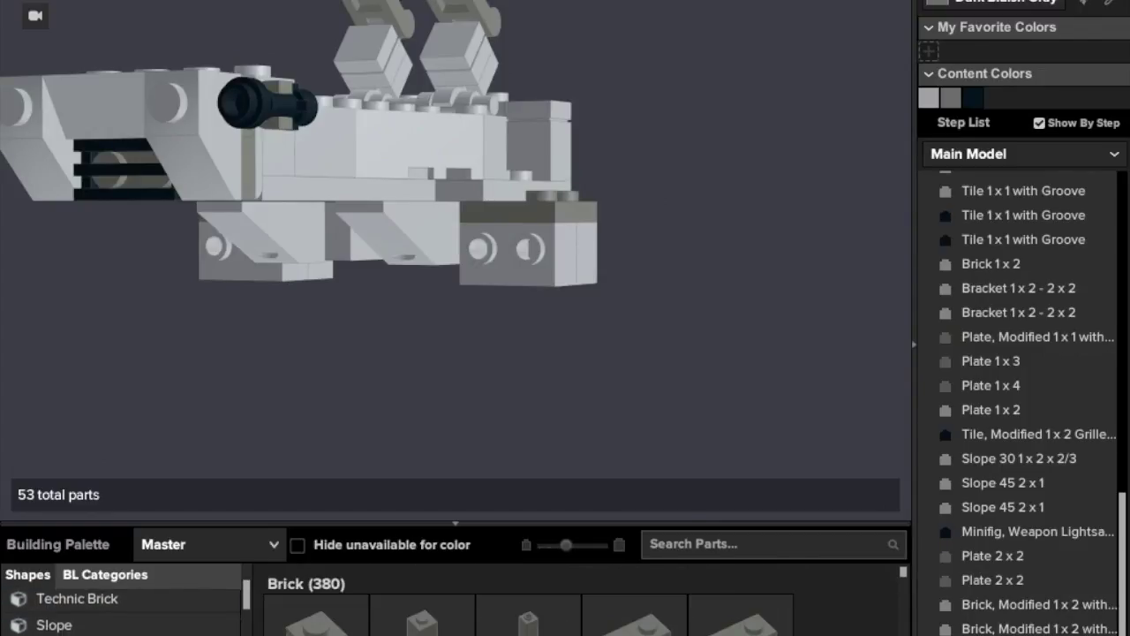
pyautogui.click(89, 633)
pyautogui.scroll(-5, 621, 599)
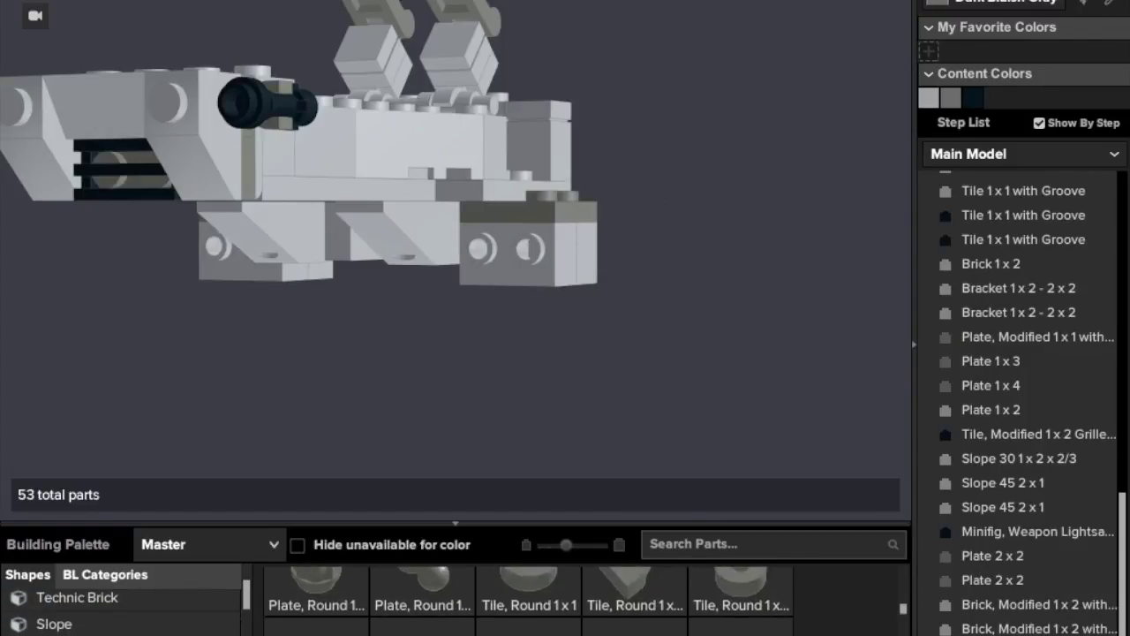
pyautogui.moveTo(621, 598); pyautogui.dragTo(528, 371)
pyautogui.moveTo(528, 371); pyautogui.dragTo(544, 409, button='right')
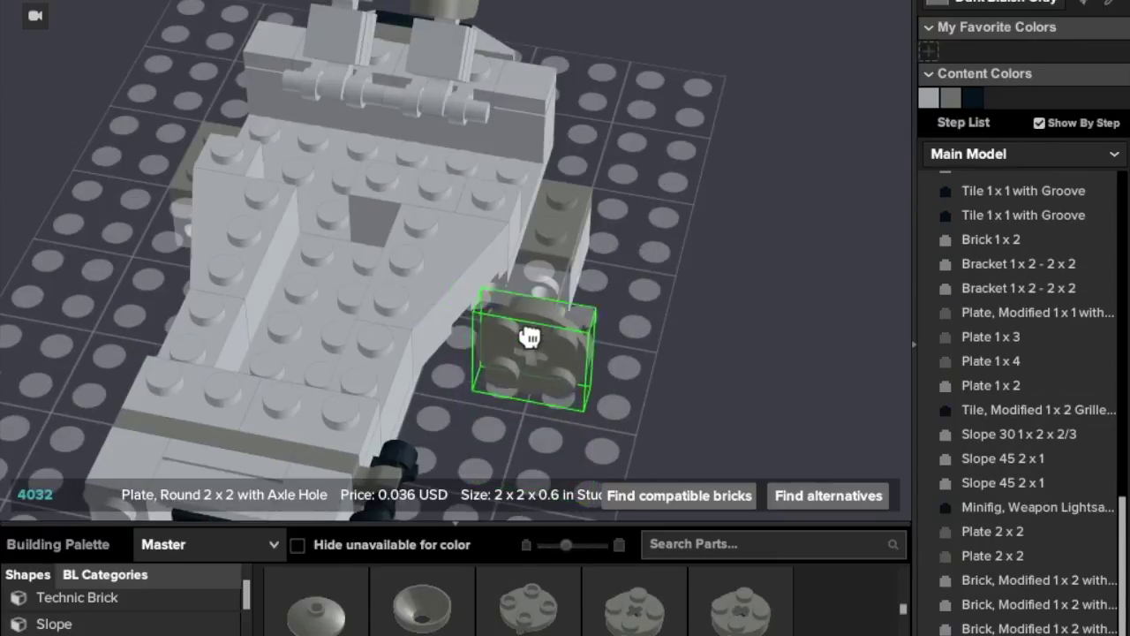
pyautogui.click(514, 311)
pyautogui.moveTo(150, 262); pyautogui.dragTo(53, 349)
# Attach two black Cone 2 x 2 Truncated parts to the round 2 x 2 plates, turned sideways with their tips pointing toward the hilt end
pyautogui.click(977, 95)
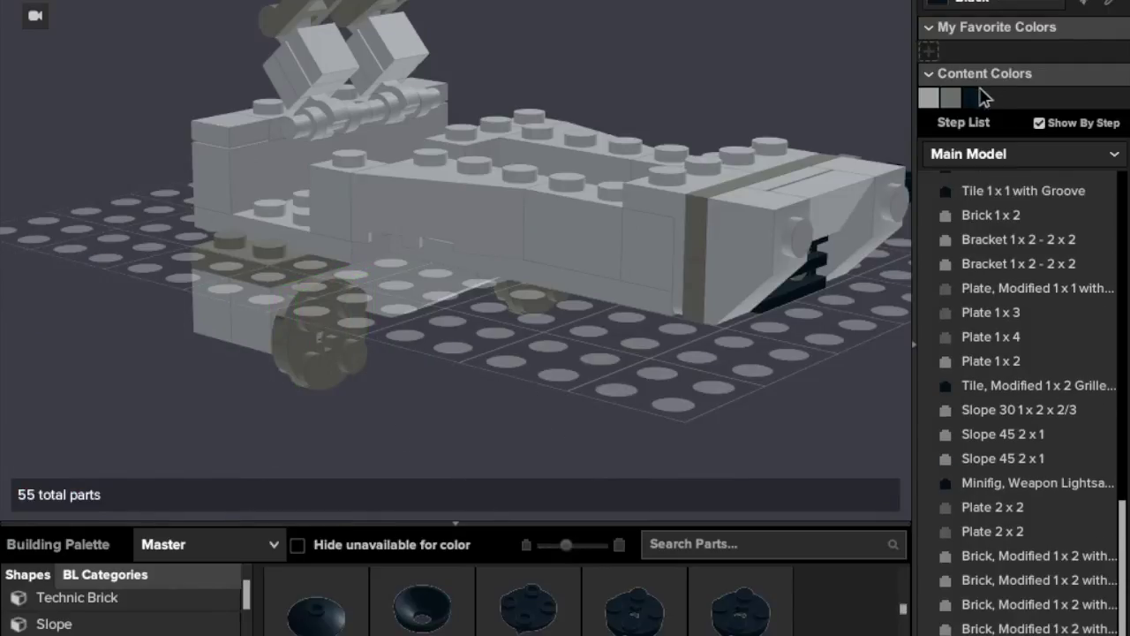
pyautogui.scroll(3, 88, 613)
pyautogui.click(76, 625)
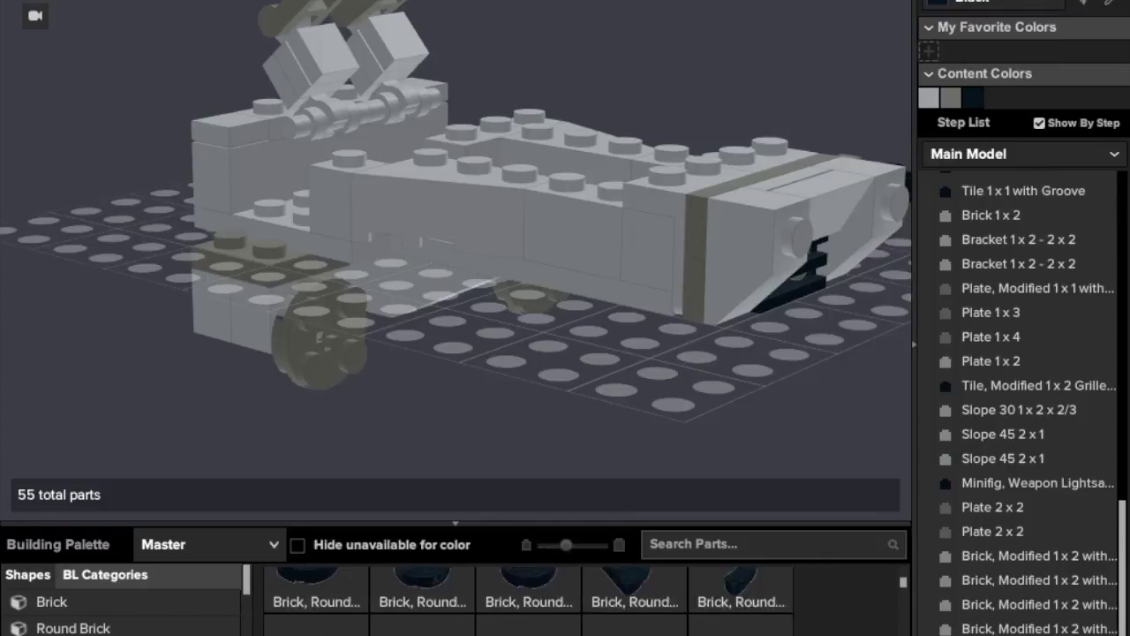
pyautogui.scroll(-2, 528, 600)
pyautogui.scroll(3, 528, 600)
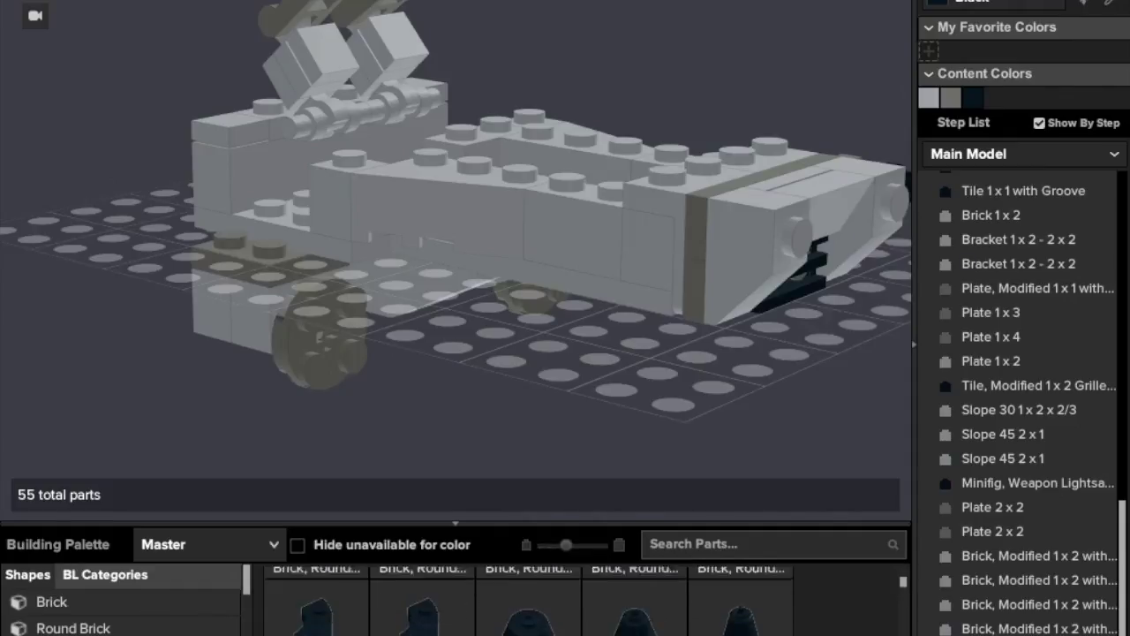
pyautogui.scroll(2, 528, 609)
pyautogui.click(528, 632)
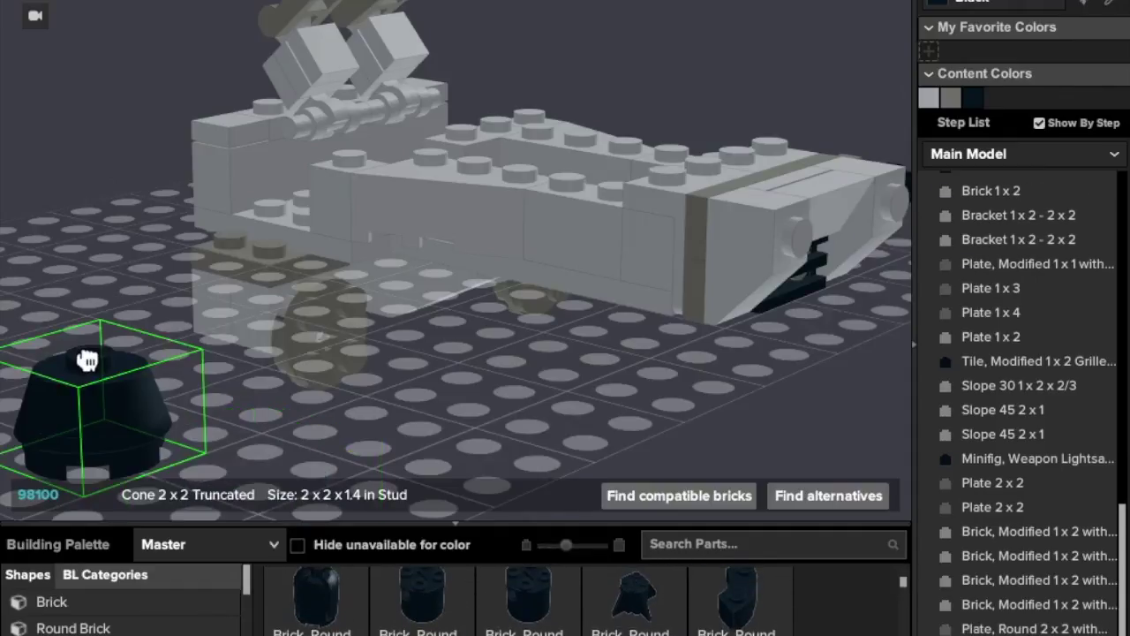
pyautogui.press('Down')
pyautogui.press('Right')
pyautogui.press('Right')
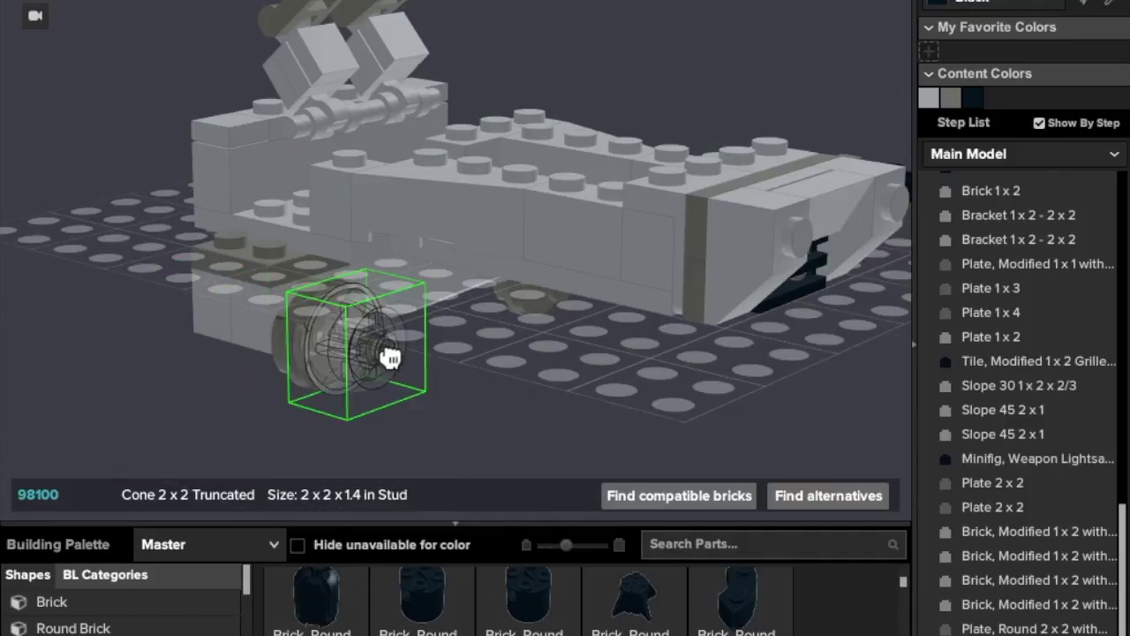
pyautogui.click(394, 350)
pyautogui.moveTo(394, 351); pyautogui.dragTo(346, 349, button='right')
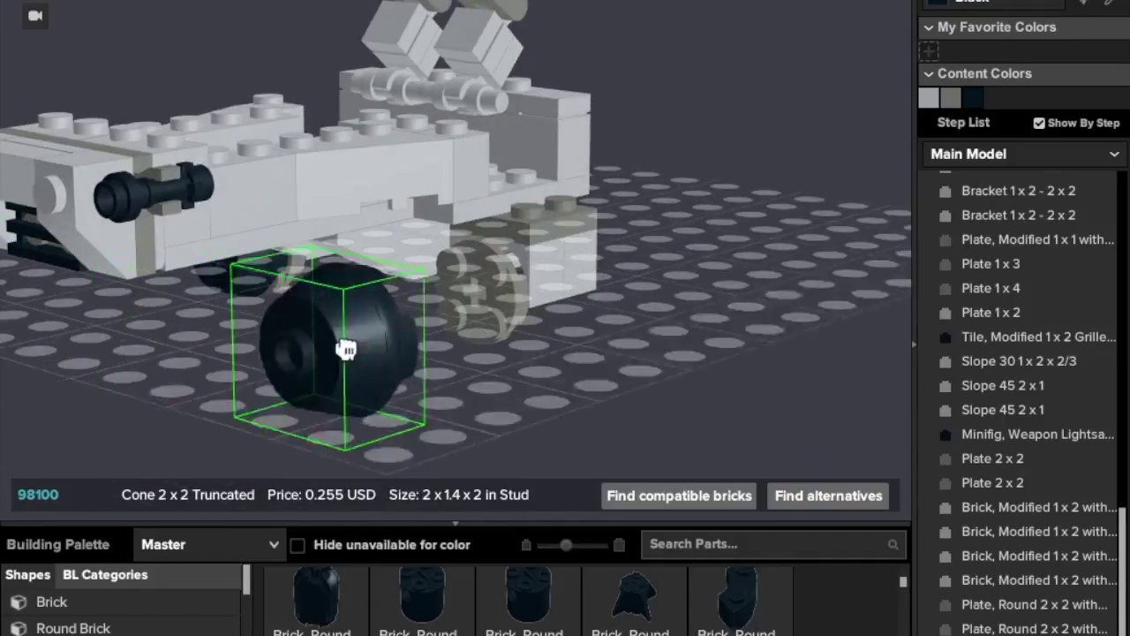
pyautogui.click(457, 300)
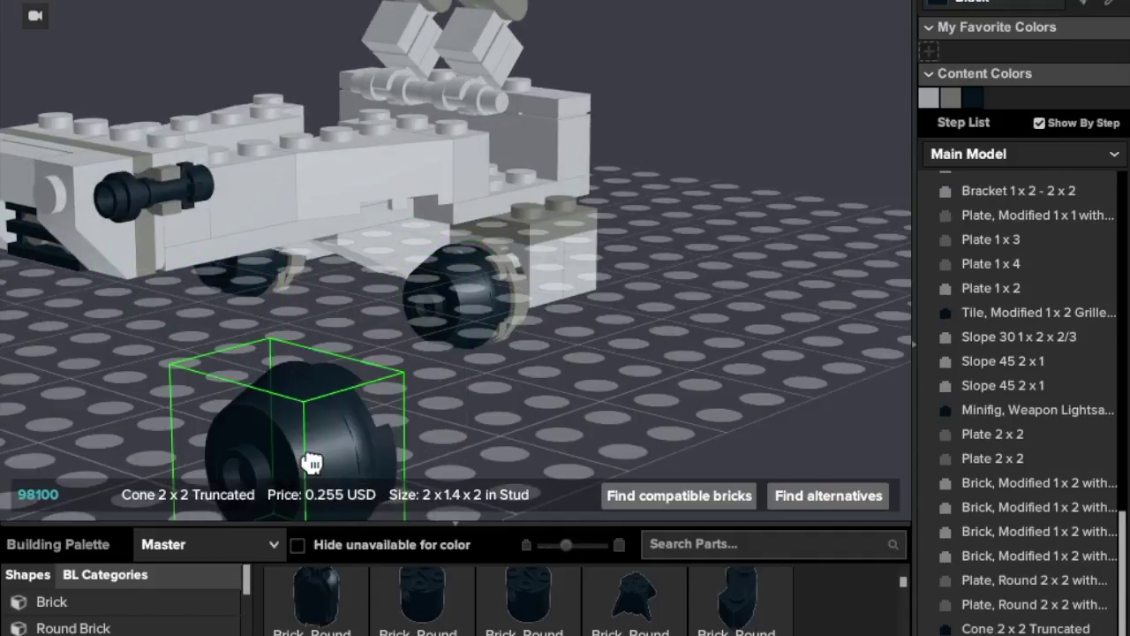
pyautogui.press('Escape')
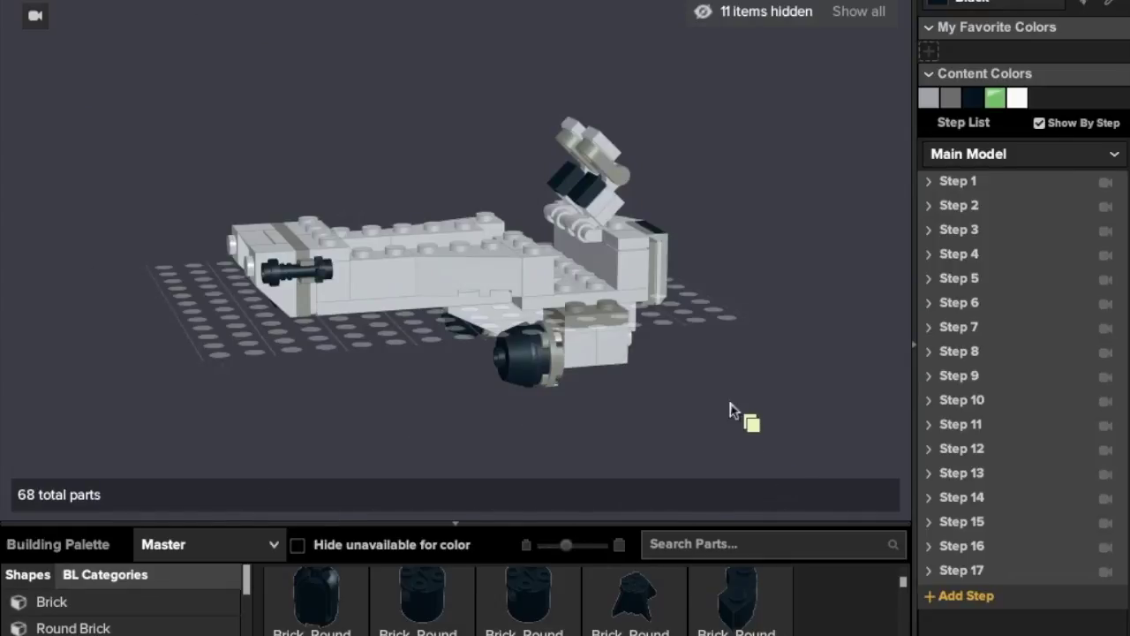
# Check Step 15 of the finished model and attach two black Cone 2 x 2 x 1 2/3 Octagonal parts to the side-stud bricks, opposite the truncated cones
pyautogui.moveTo(730, 411); pyautogui.dragTo(691, 416, button='right')
pyautogui.click(1010, 522)
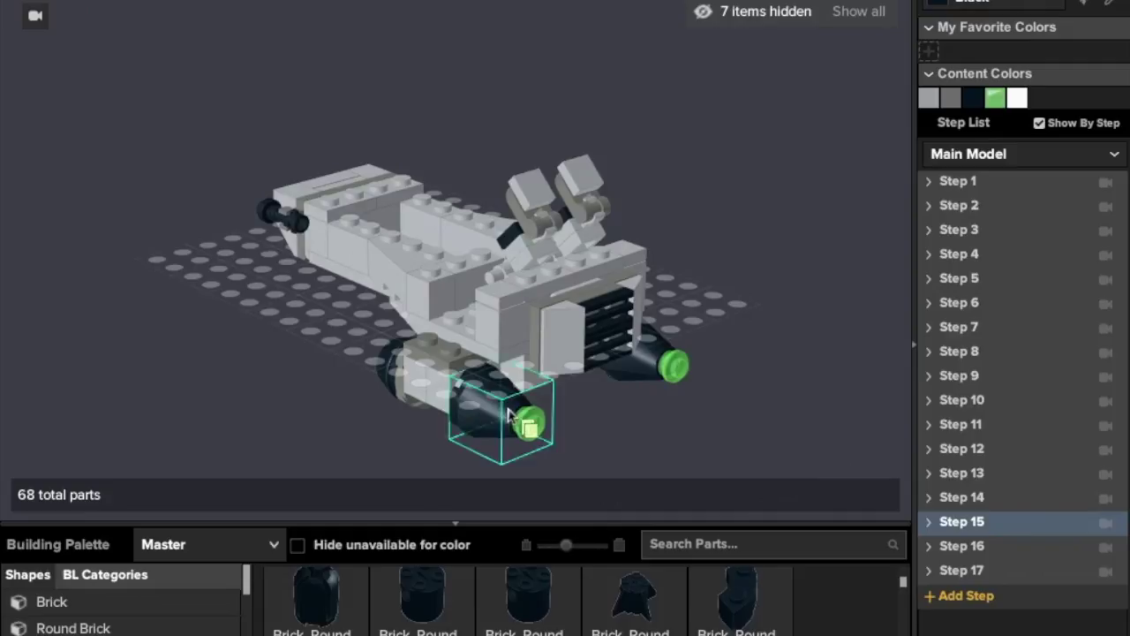
pyautogui.click(929, 521)
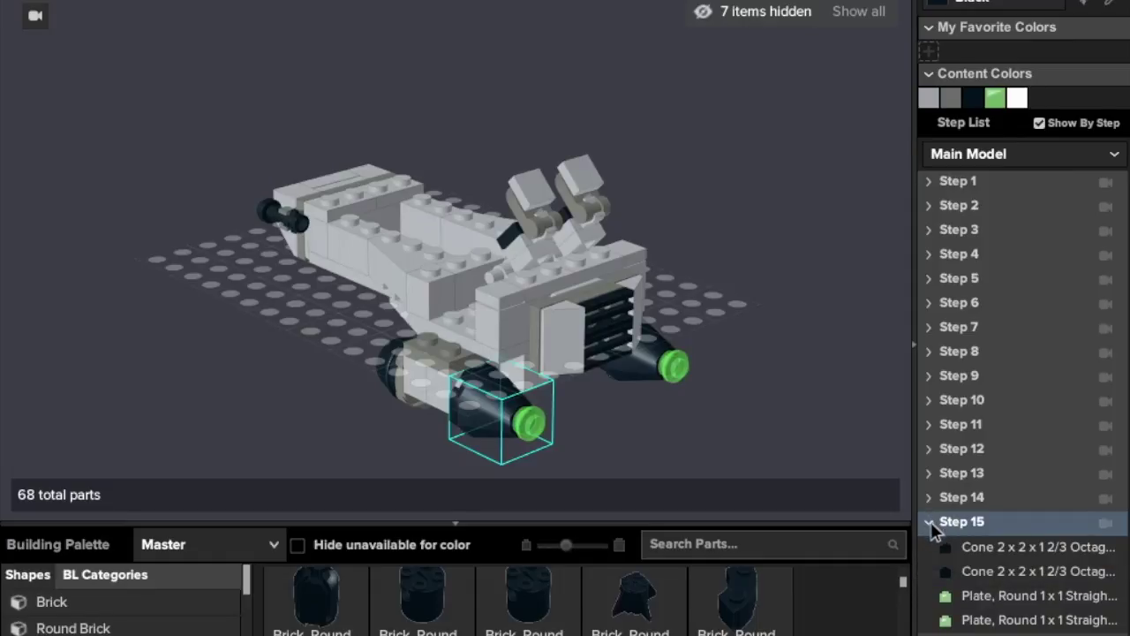
pyautogui.click(929, 522)
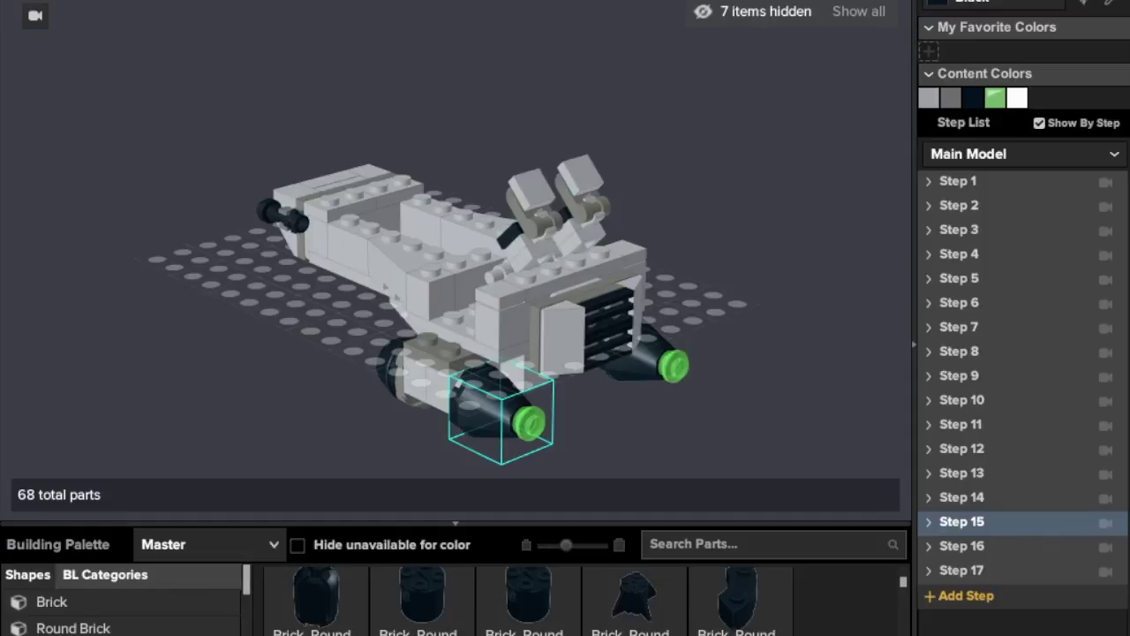
pyautogui.click(251, 105)
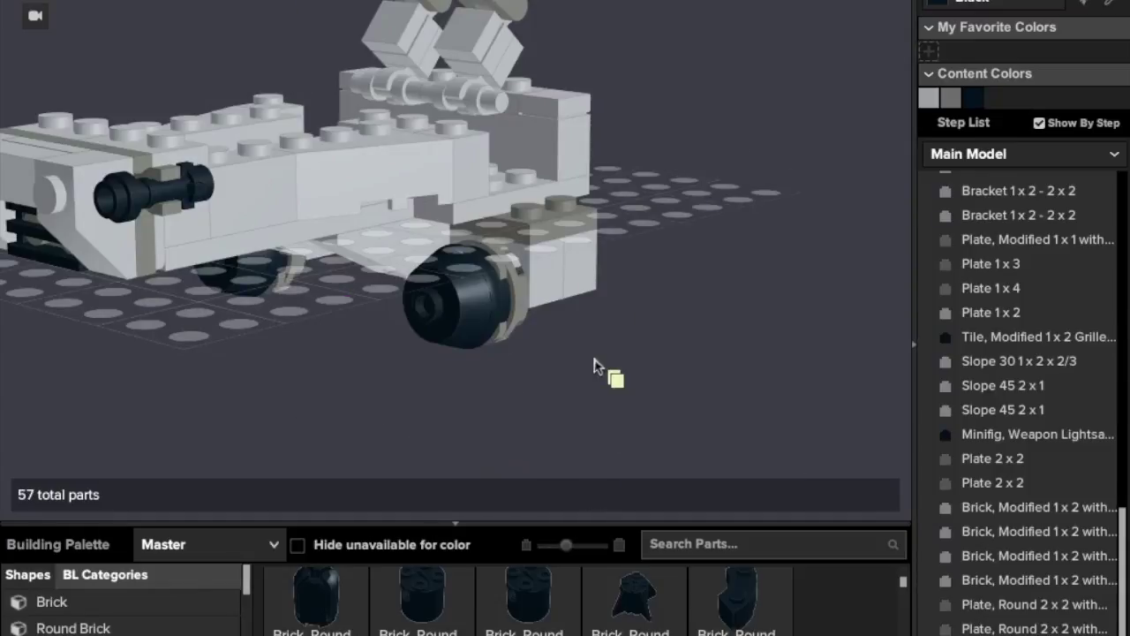
pyautogui.moveTo(594, 365); pyautogui.dragTo(471, 369, button='right')
pyautogui.hotkey('ctrl', 'v')
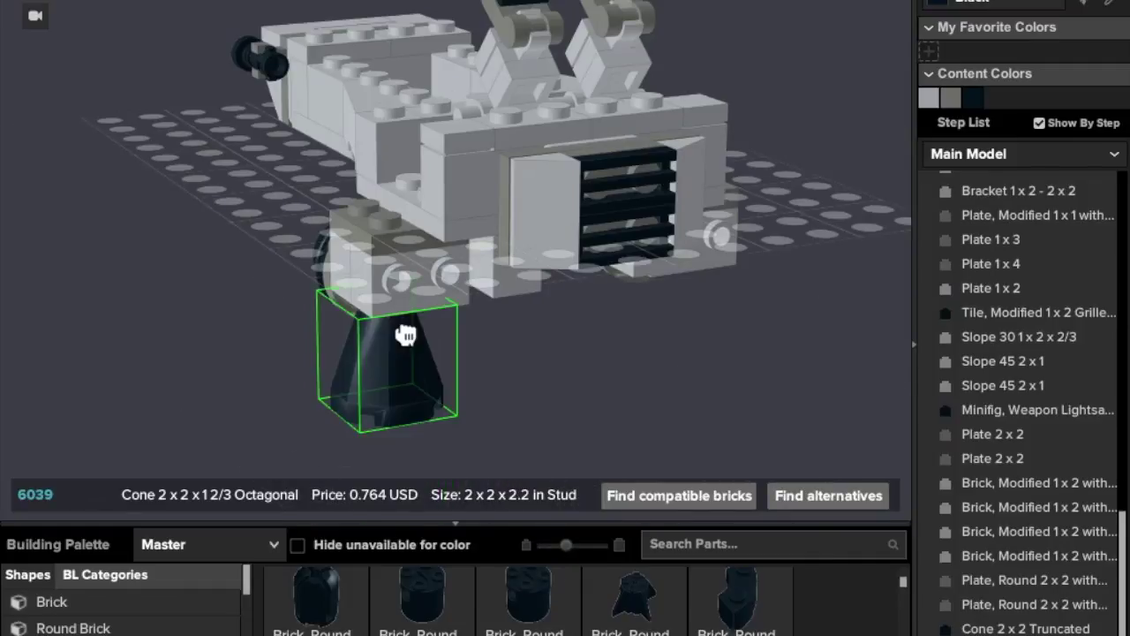
pyautogui.click(469, 368)
pyautogui.moveTo(799, 360); pyautogui.dragTo(687, 371, button='right')
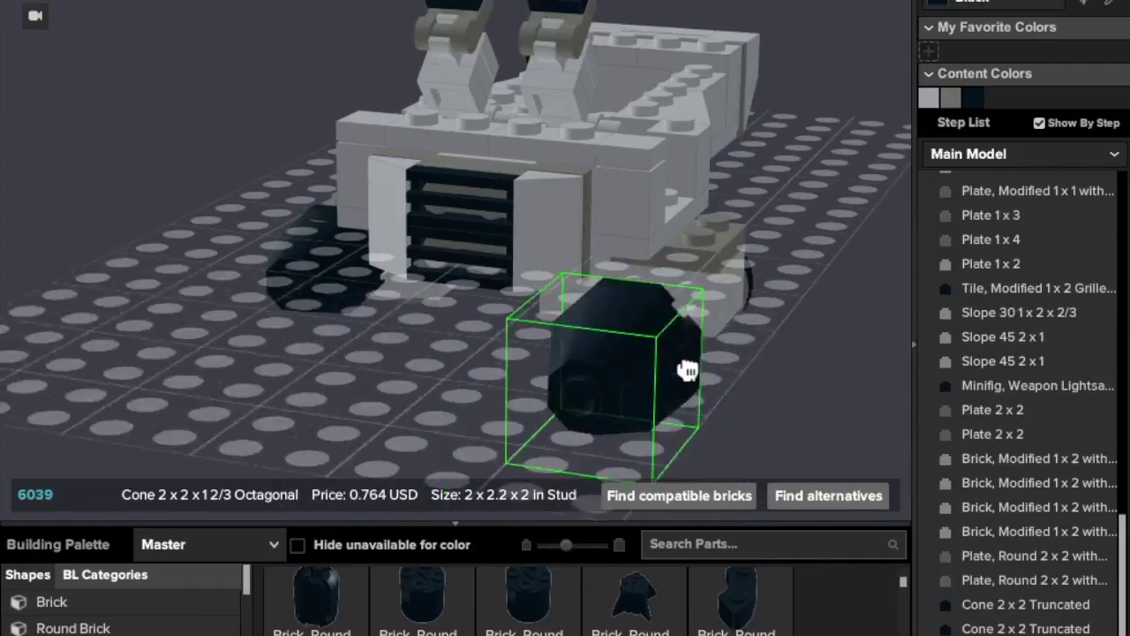
pyautogui.click(624, 372)
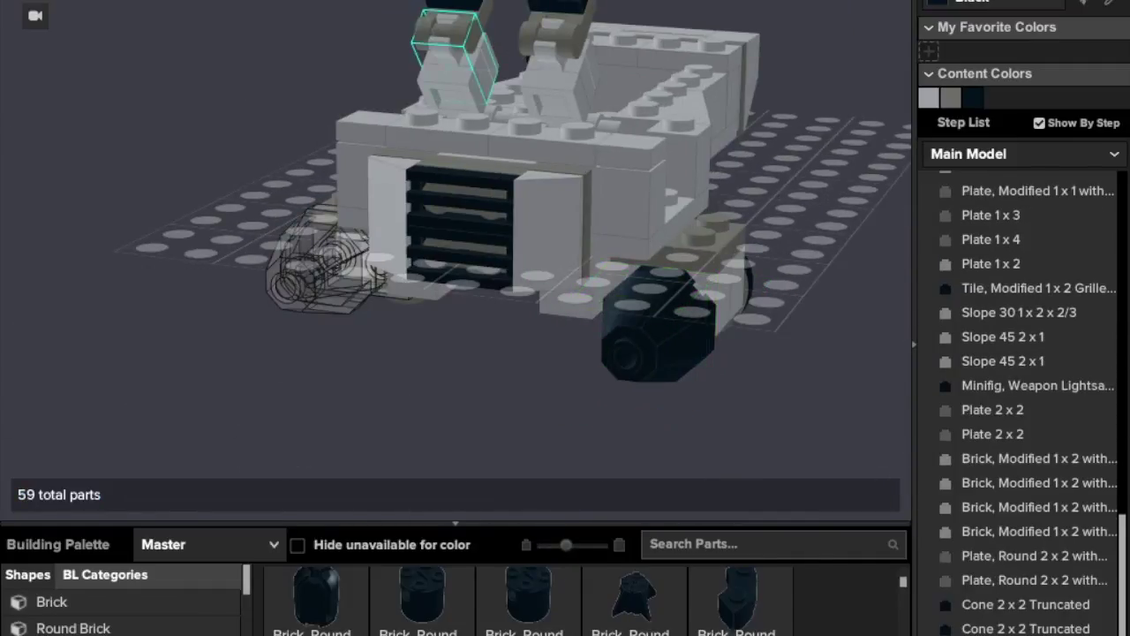
pyautogui.moveTo(306, 263); pyautogui.dragTo(313, 299)
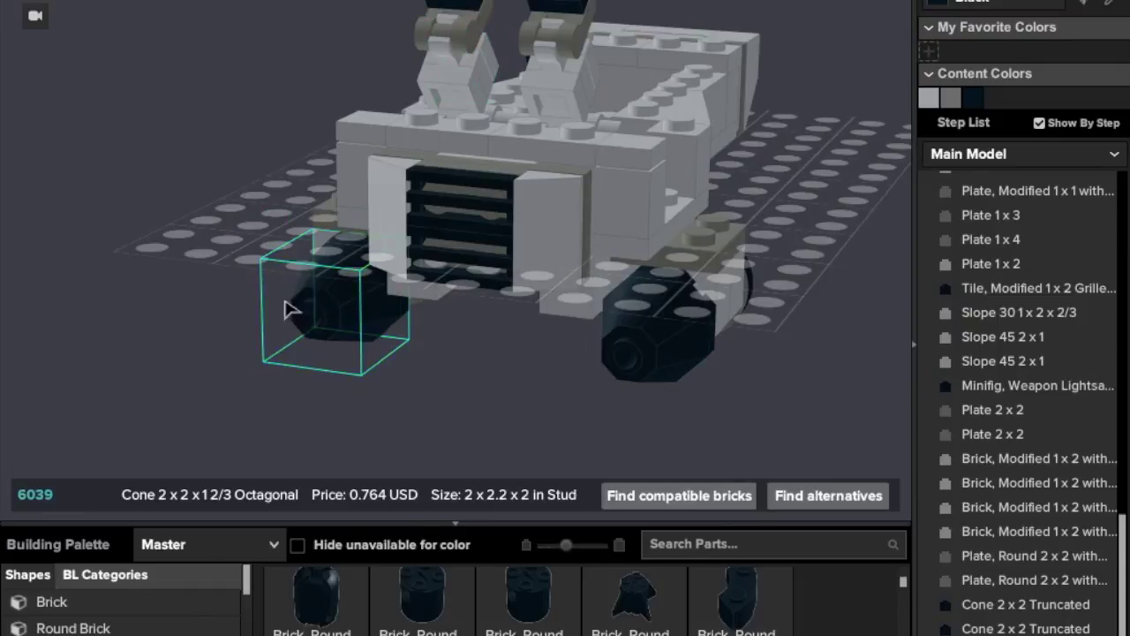
pyautogui.click(291, 309)
pyautogui.moveTo(189, 327); pyautogui.dragTo(252, 315, button='right')
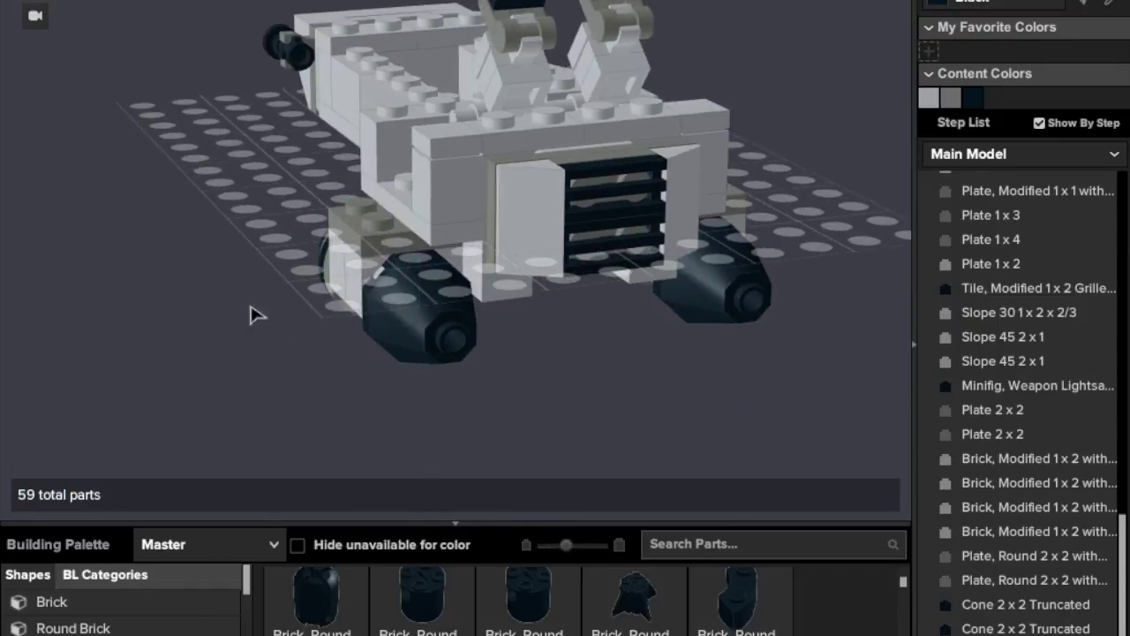
# Attach a Trans-Bright Green Plate, Round 1 x 1 Straight Side to the tip of each octagonal cone
pyautogui.click(990, 9)
pyautogui.click(944, 186)
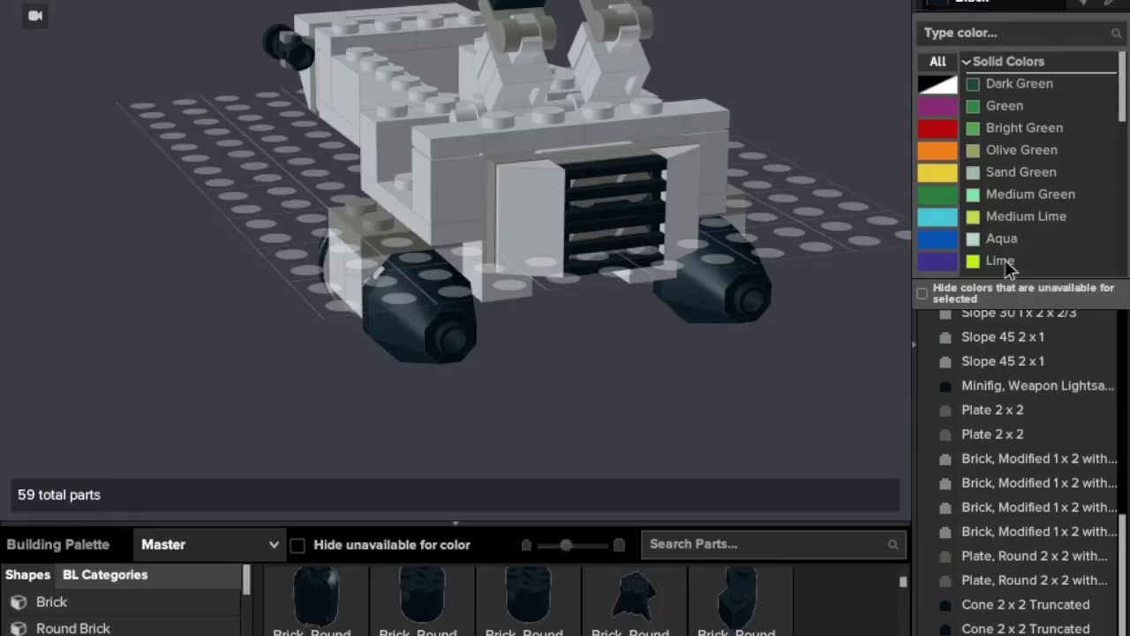
pyautogui.scroll(-3, 1005, 259)
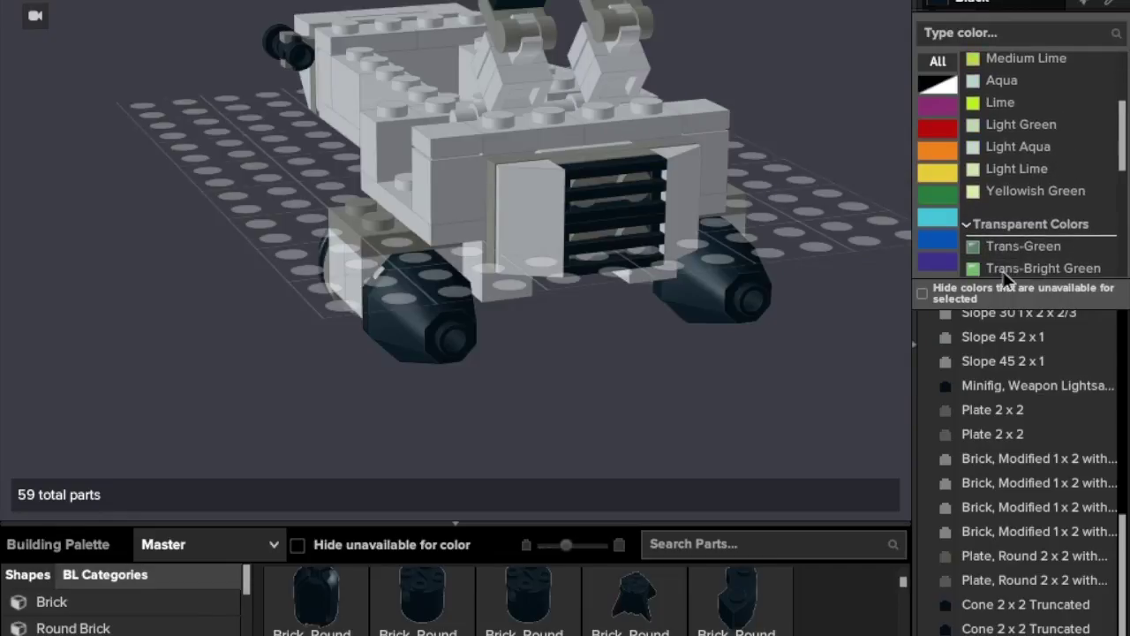
pyautogui.scroll(-2, 1005, 265)
pyautogui.click(1015, 221)
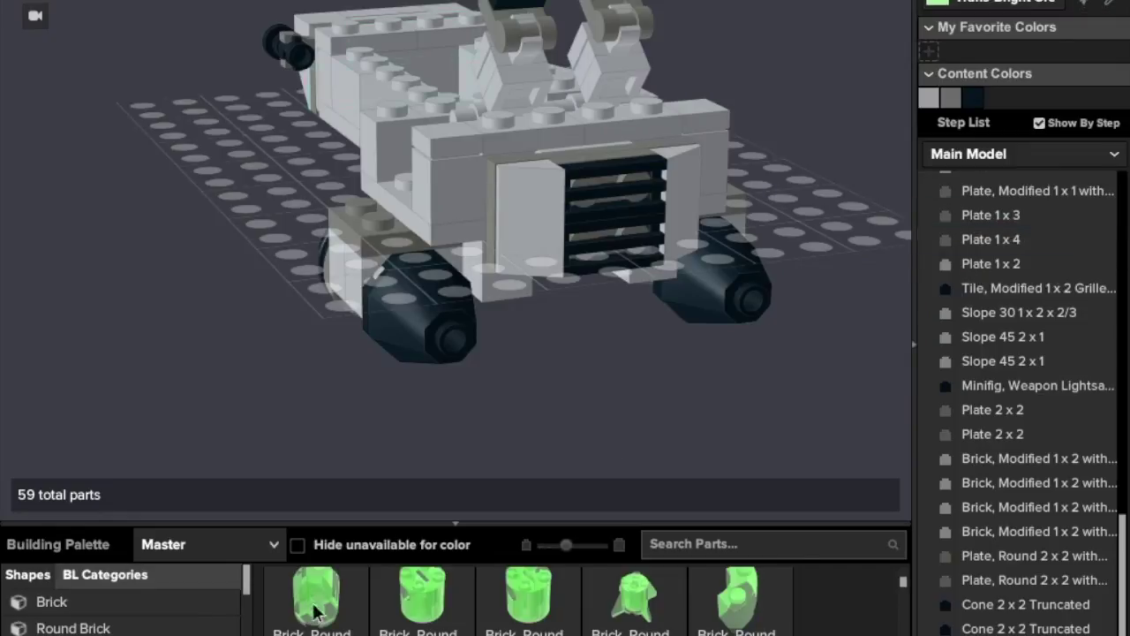
pyautogui.scroll(-2, 80, 623)
pyautogui.click(62, 635)
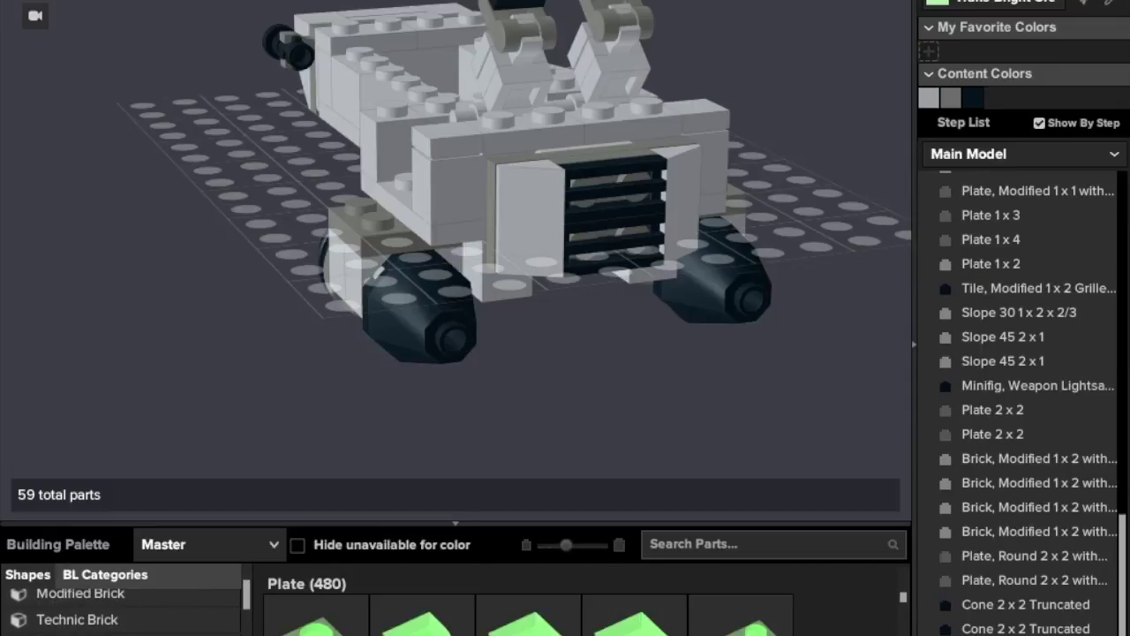
pyautogui.scroll(-3, 530, 618)
pyautogui.click(316, 628)
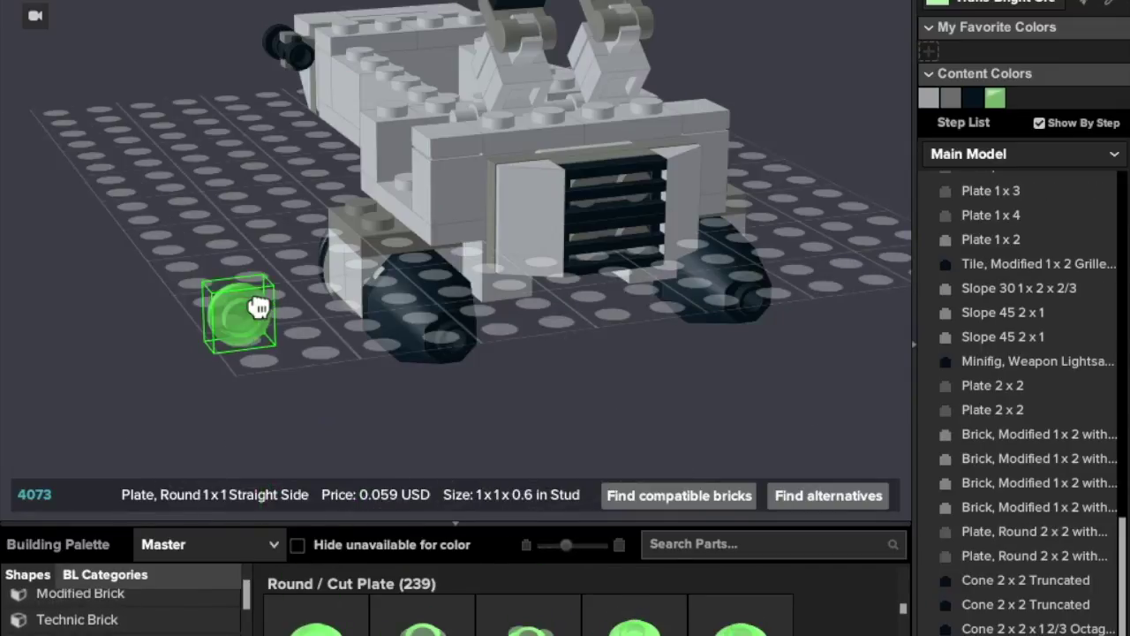
pyautogui.click(473, 334)
pyautogui.click(782, 296)
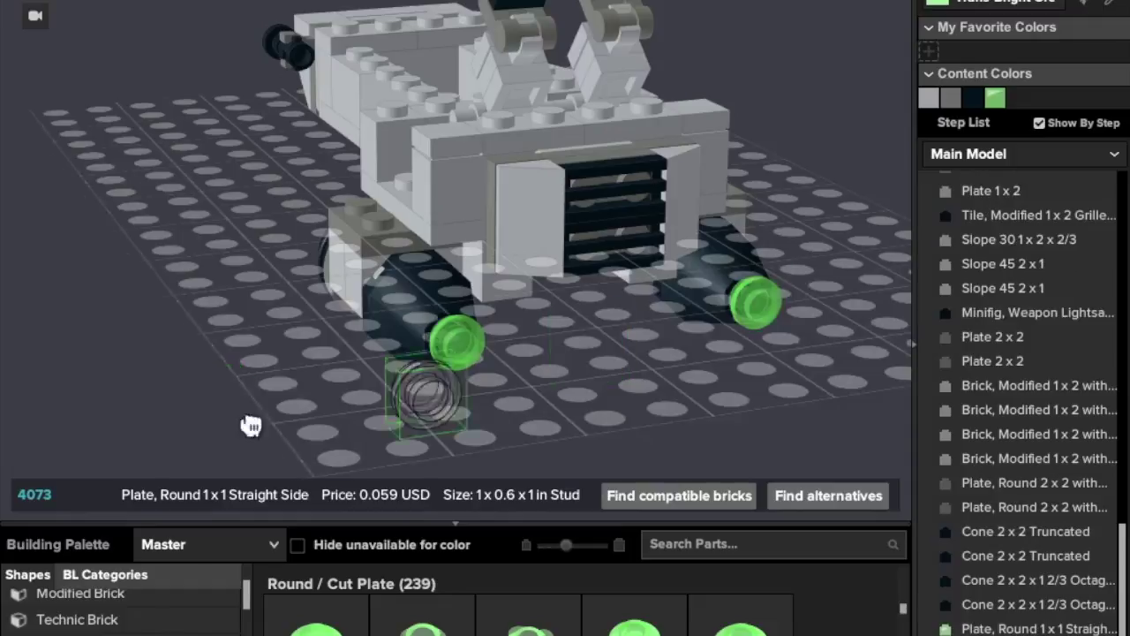
# Check Step 16 of the finished model and place a Dark Bluish Gray Plate 2 x 2 in the hull recess, one stud from its rear end
pyautogui.moveTo(231, 424); pyautogui.dragTo(333, 424, button='right')
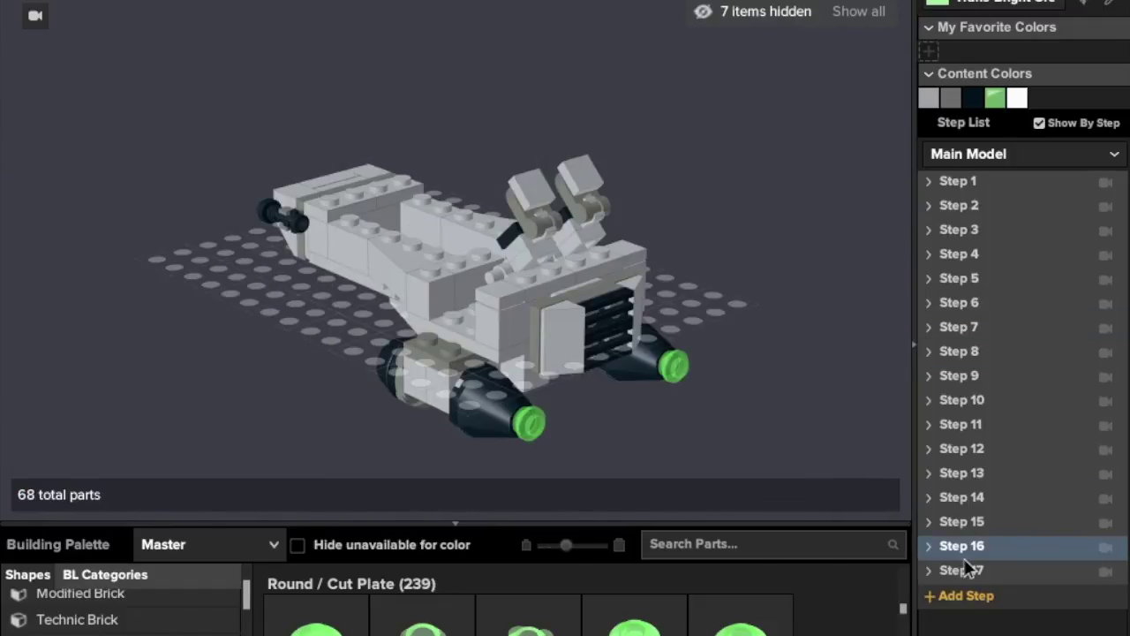
pyautogui.click(955, 546)
pyautogui.moveTo(730, 383); pyautogui.dragTo(800, 418, button='right')
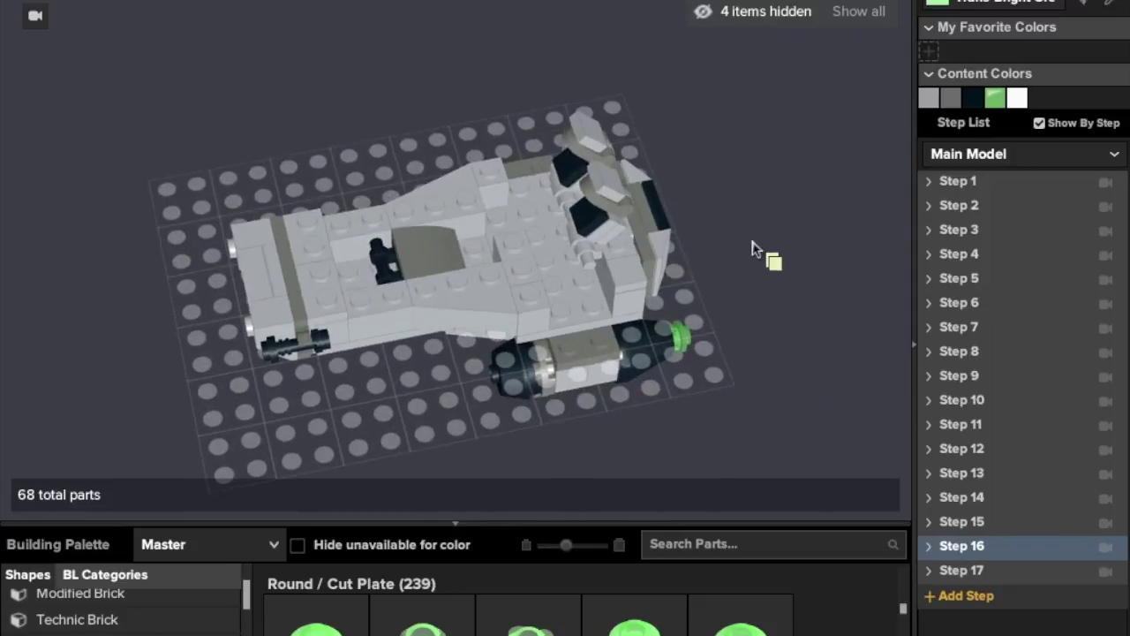
pyautogui.moveTo(751, 250); pyautogui.dragTo(744, 277, button='right')
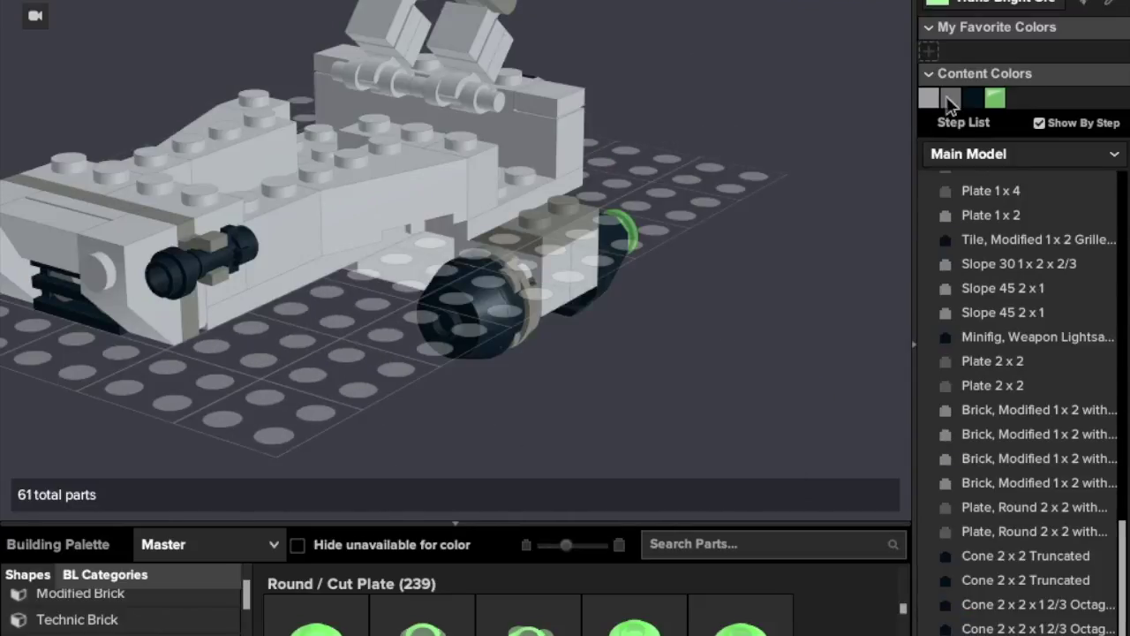
pyautogui.click(951, 97)
pyautogui.moveTo(588, 397); pyautogui.dragTo(696, 445, button='right')
pyautogui.moveTo(671, 195); pyautogui.dragTo(693, 205, button='right')
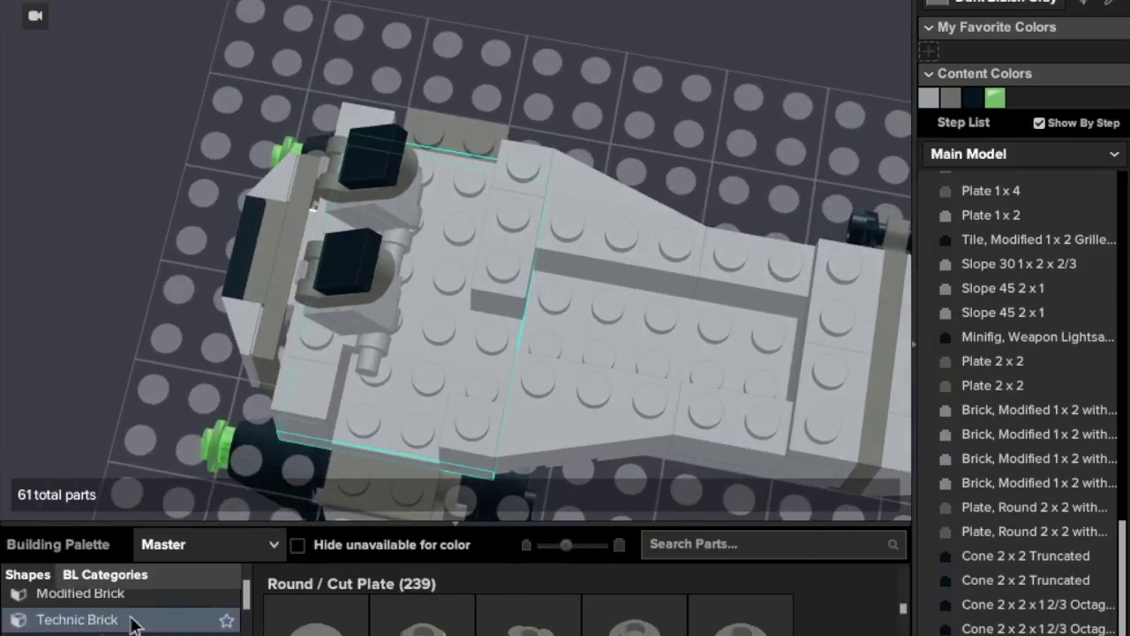
pyautogui.click(97, 634)
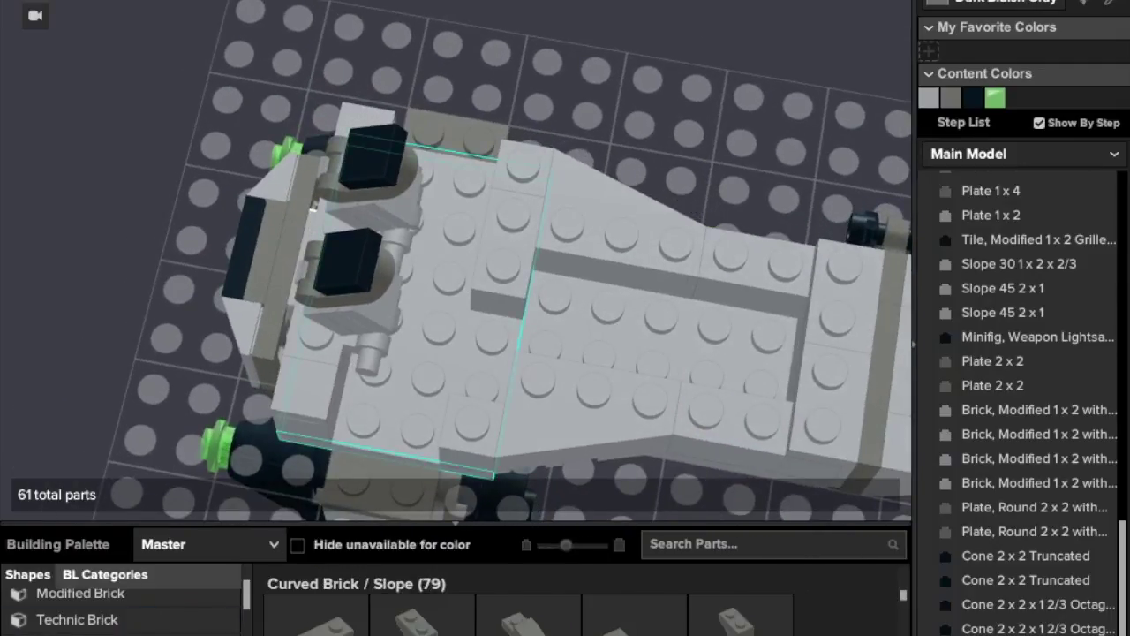
pyautogui.scroll(-5, 583, 609)
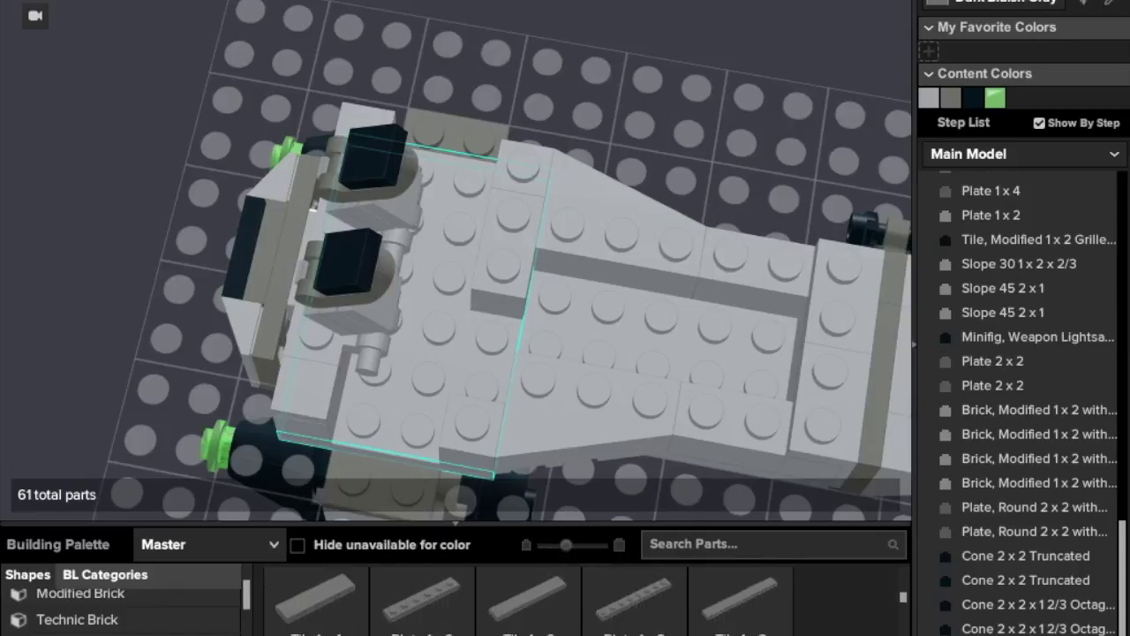
pyautogui.scroll(-2, 524, 618)
pyautogui.click(734, 313)
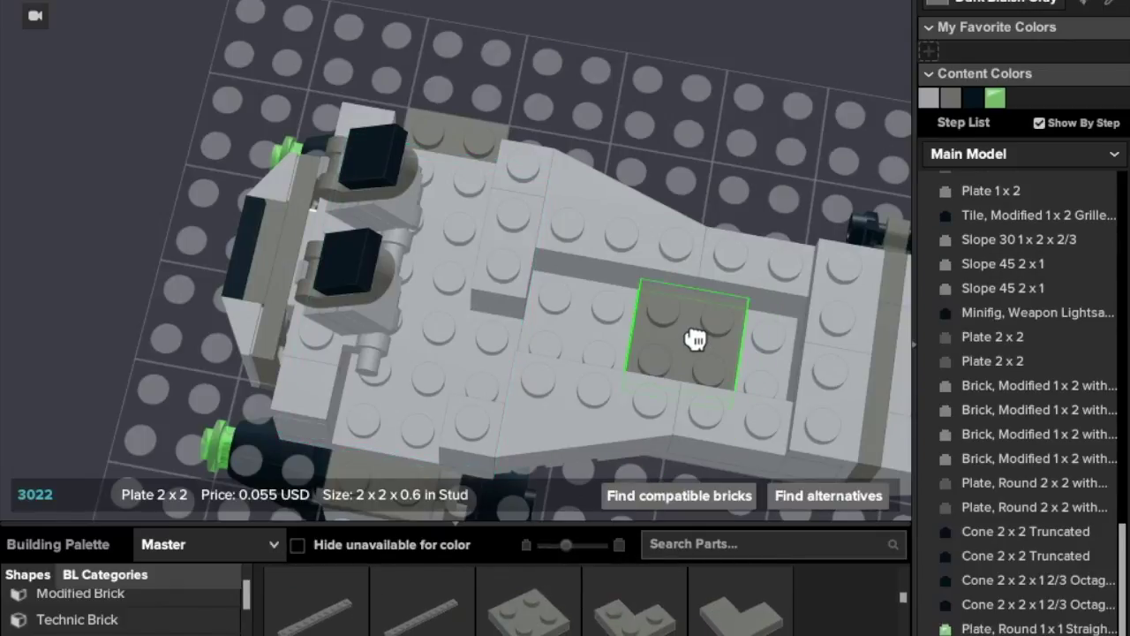
pyautogui.moveTo(696, 340); pyautogui.dragTo(646, 340)
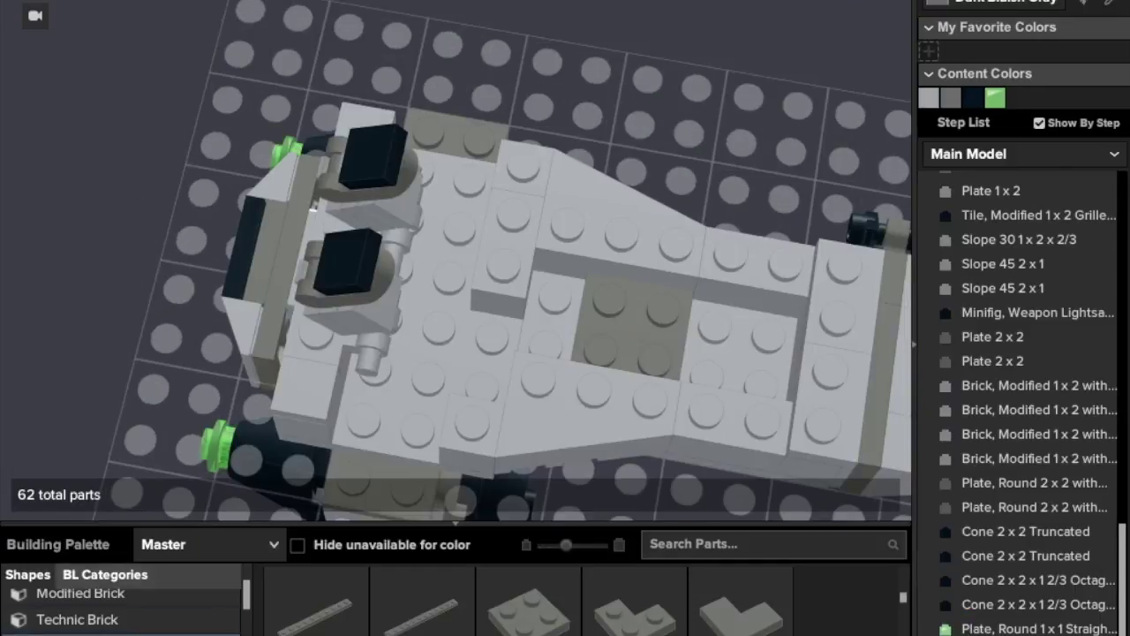
# Place a black Plate, Modified 1 x 2 with bar handle on the gray 2 x 2 plate, its handle facing the hilt end
pyautogui.scroll(-3, 124, 605)
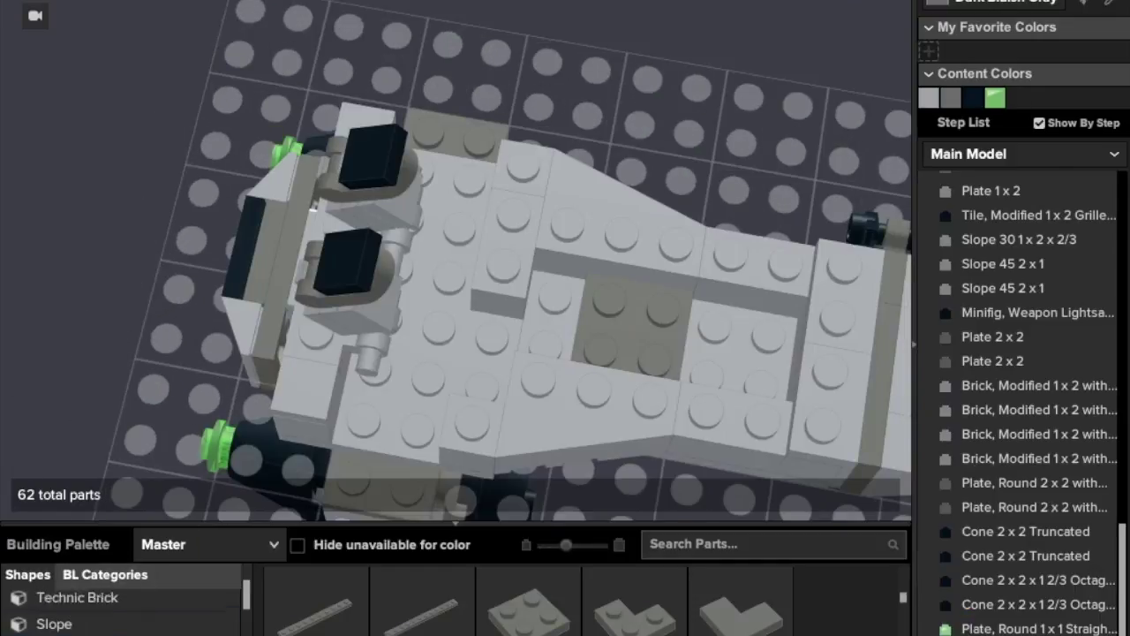
pyautogui.scroll(-1, 124, 609)
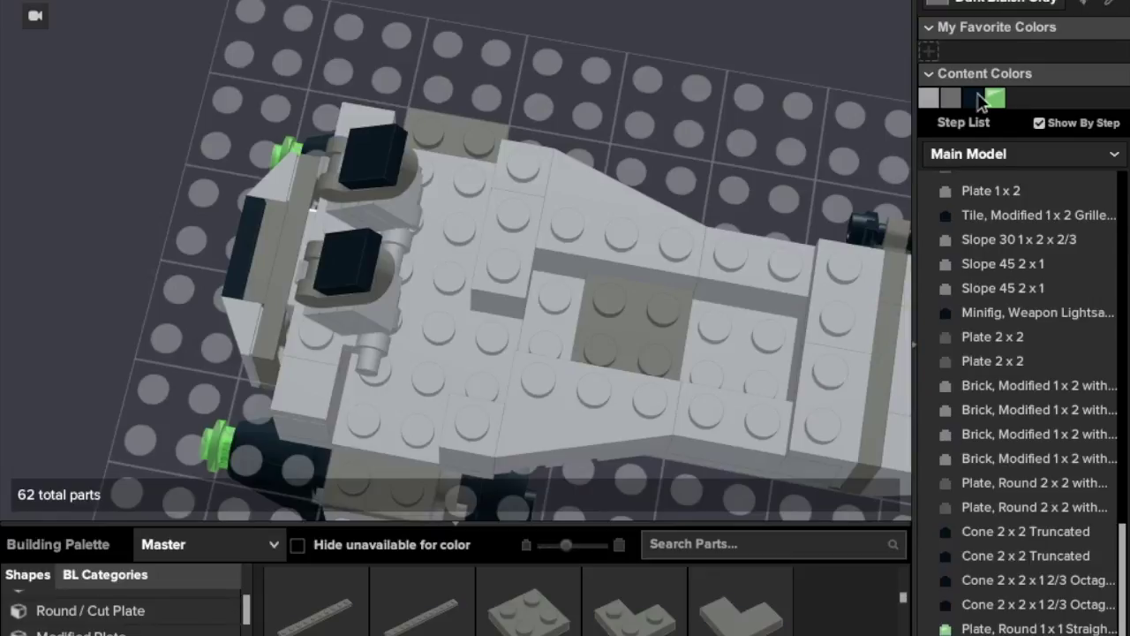
pyautogui.click(976, 97)
pyautogui.scroll(-3, 124, 623)
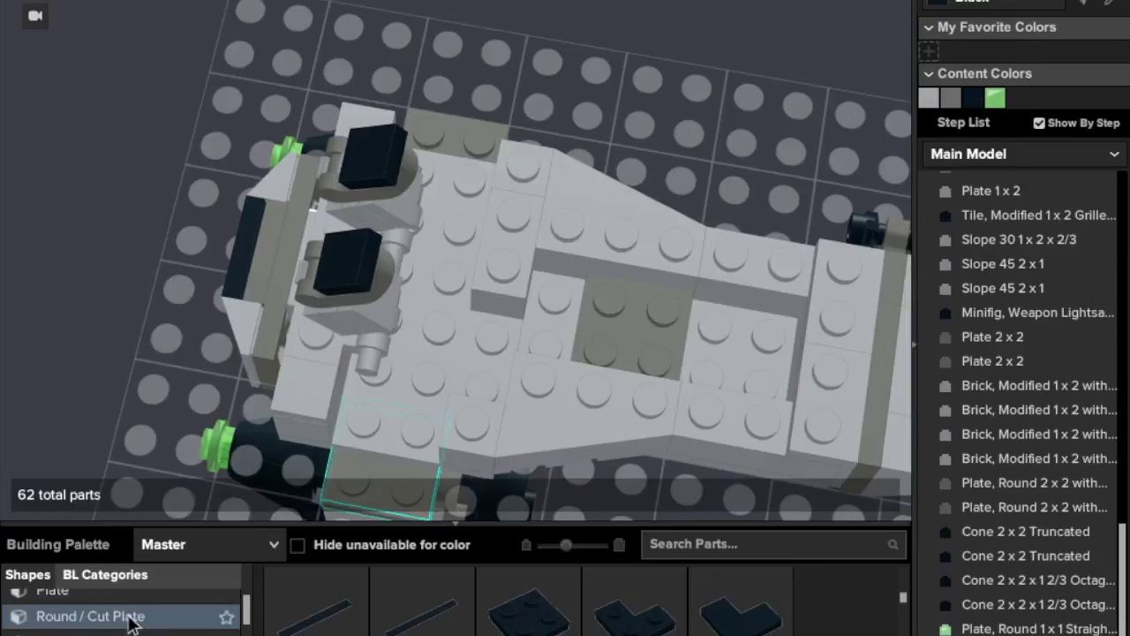
pyautogui.scroll(4, 130, 622)
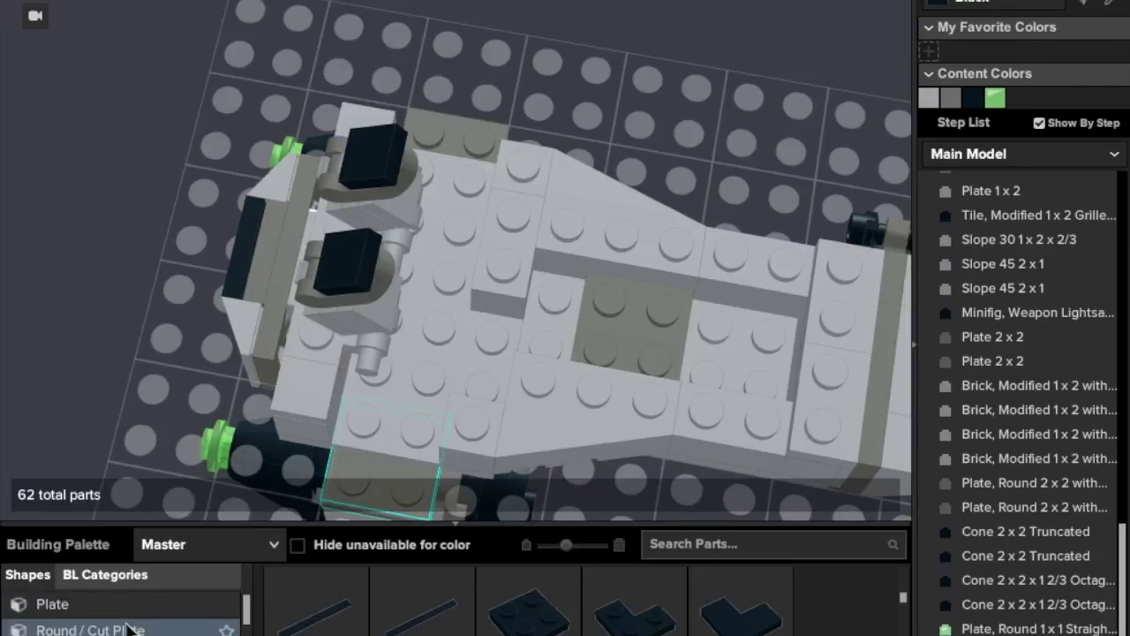
pyautogui.scroll(-5, 528, 609)
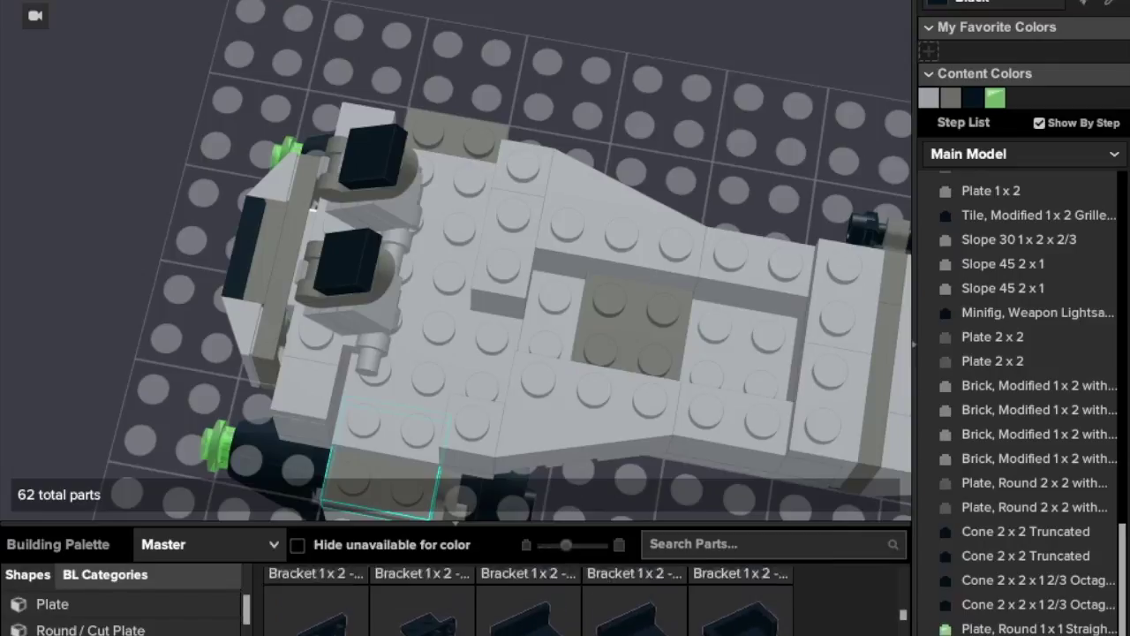
pyautogui.scroll(3, 528, 609)
pyautogui.scroll(-8, 528, 610)
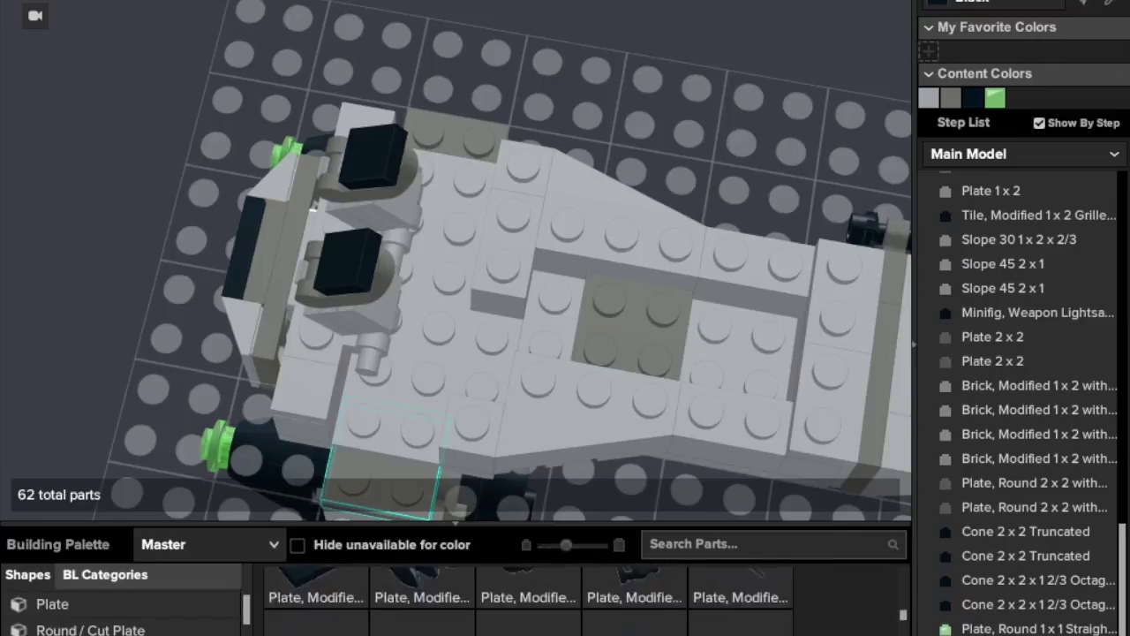
pyautogui.scroll(-3, 528, 609)
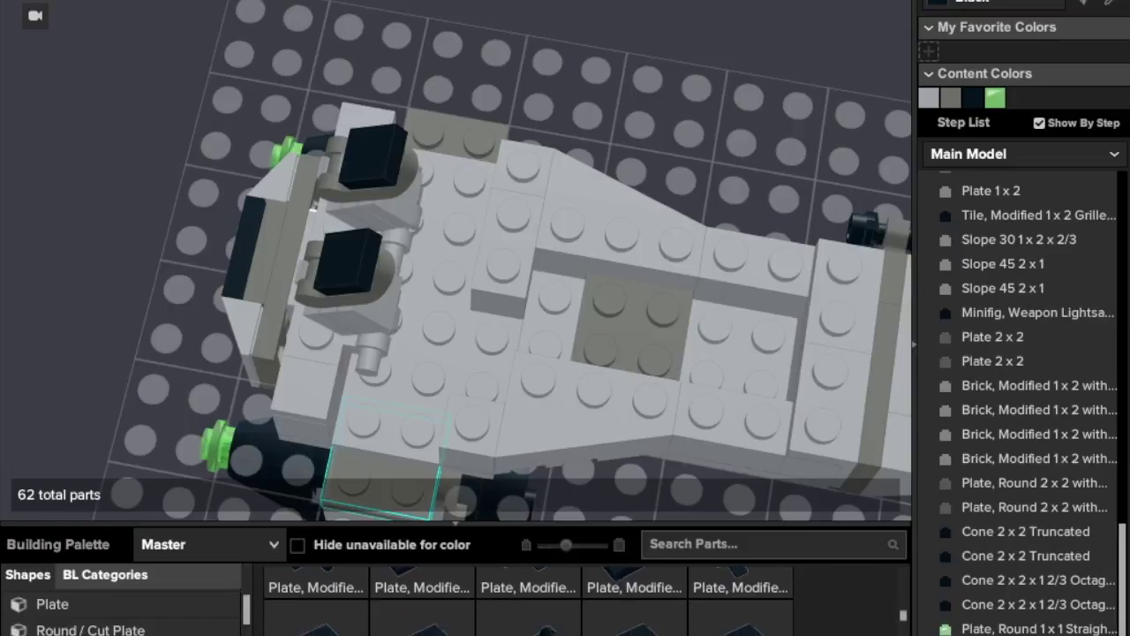
pyautogui.click(664, 336)
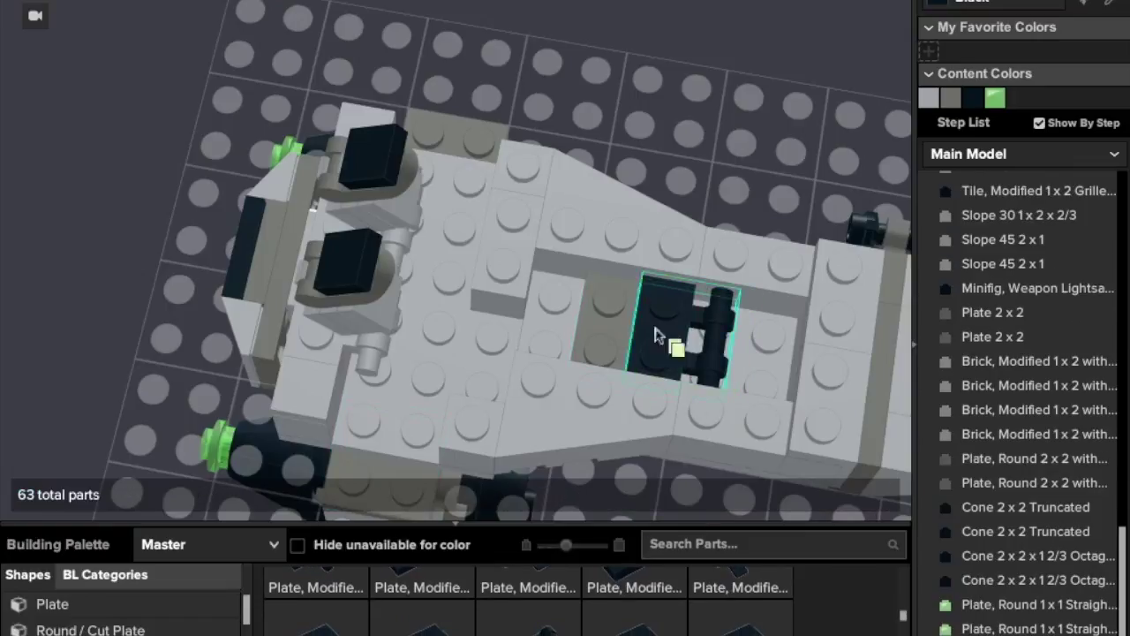
# Place a Dark Bluish Gray Slope, Curved 2 x 2 No Studs directly over the 2 x 2 plate in the recess, leaving the black handle exposed
pyautogui.click(946, 105)
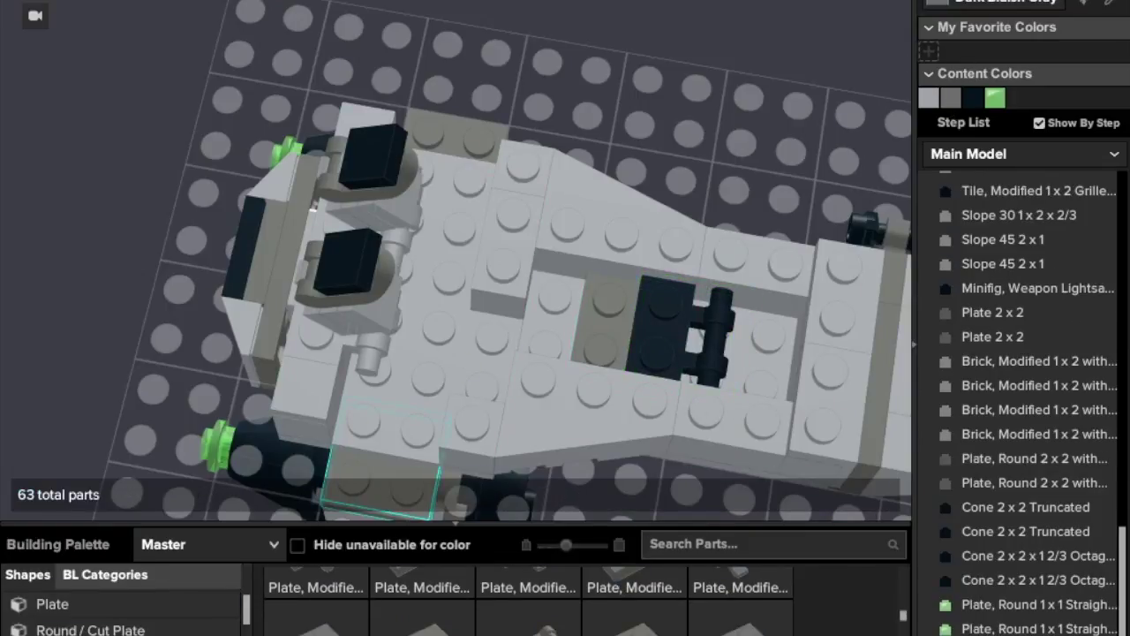
pyautogui.scroll(-3, 132, 609)
pyautogui.scroll(1, 133, 609)
pyautogui.scroll(-10, 493, 619)
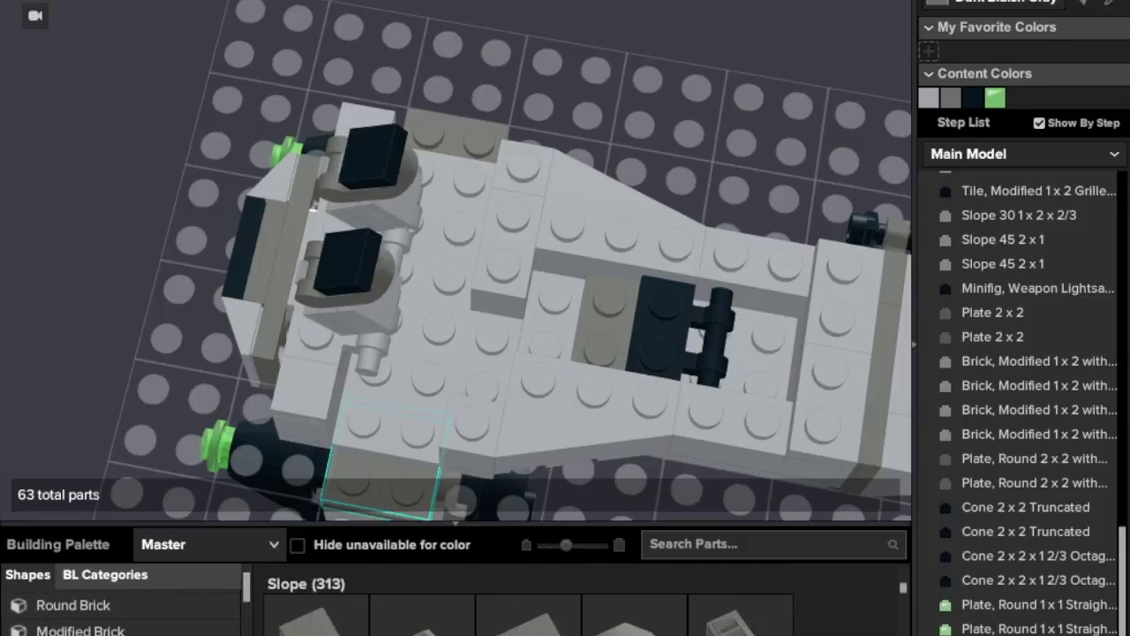
pyautogui.scroll(-5, 493, 633)
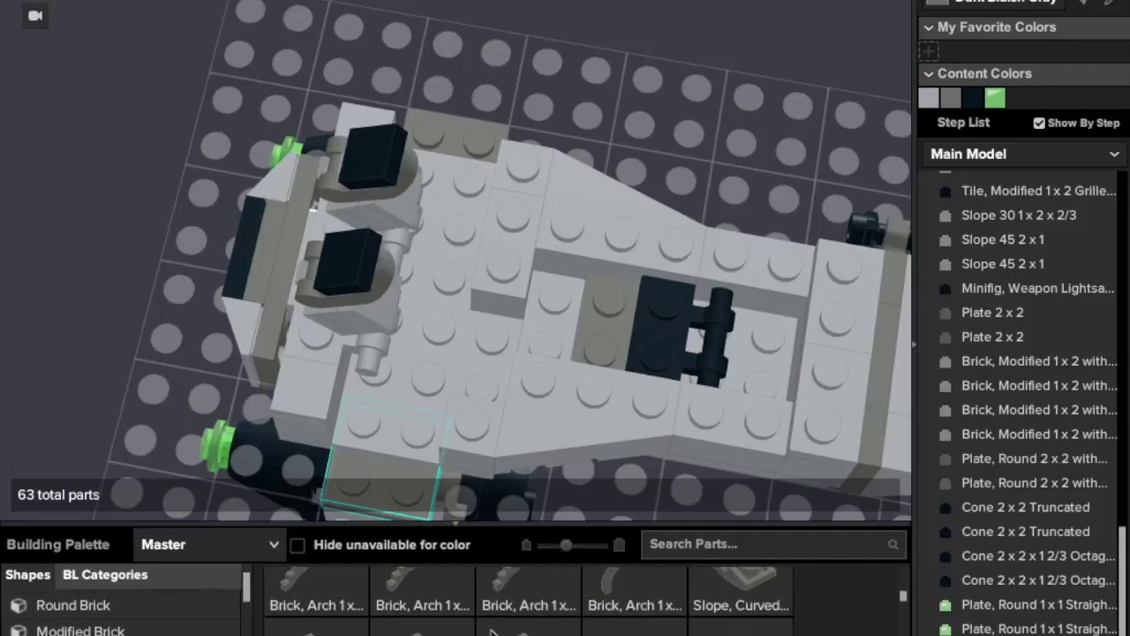
pyautogui.click(510, 627)
pyautogui.moveTo(603, 289); pyautogui.dragTo(653, 322)
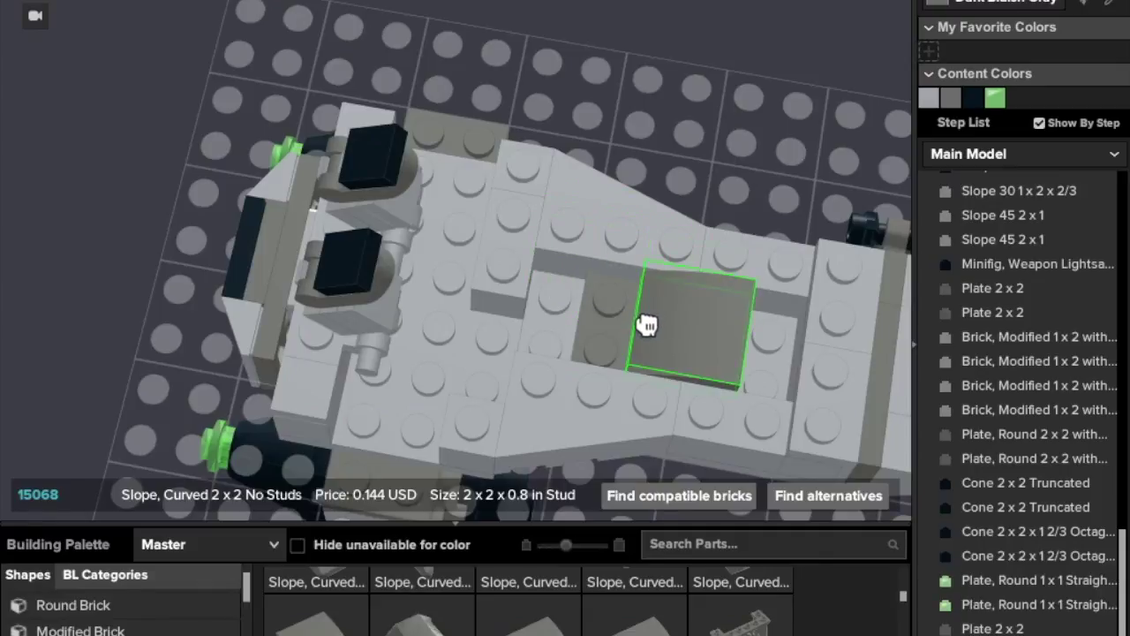
pyautogui.click(645, 323)
pyautogui.press('Escape')
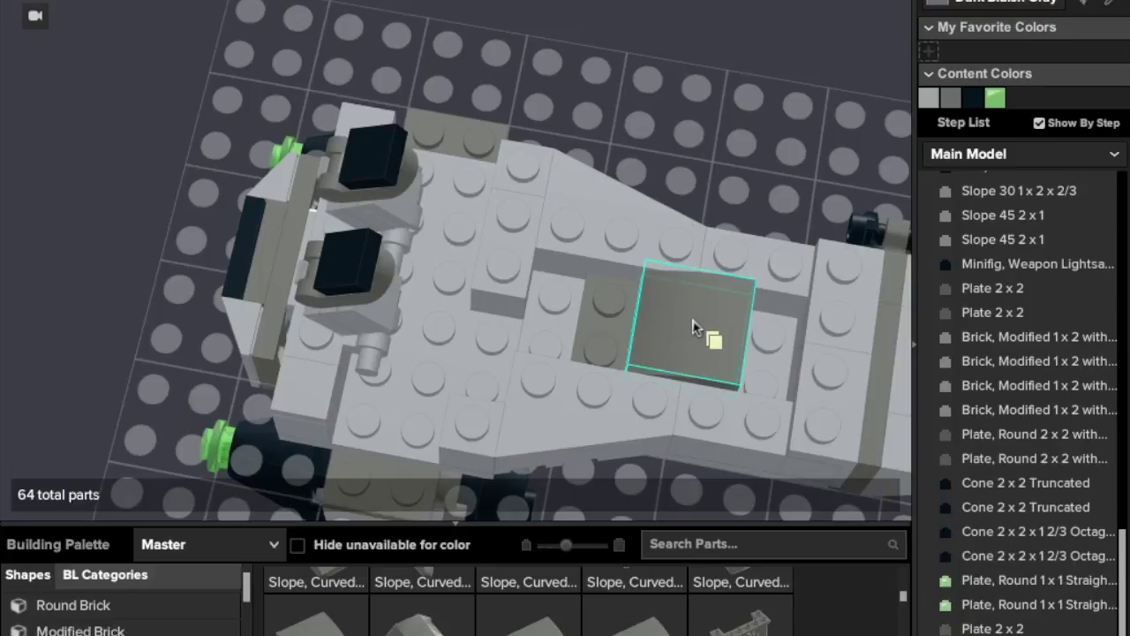
pyautogui.moveTo(693, 327); pyautogui.dragTo(682, 66)
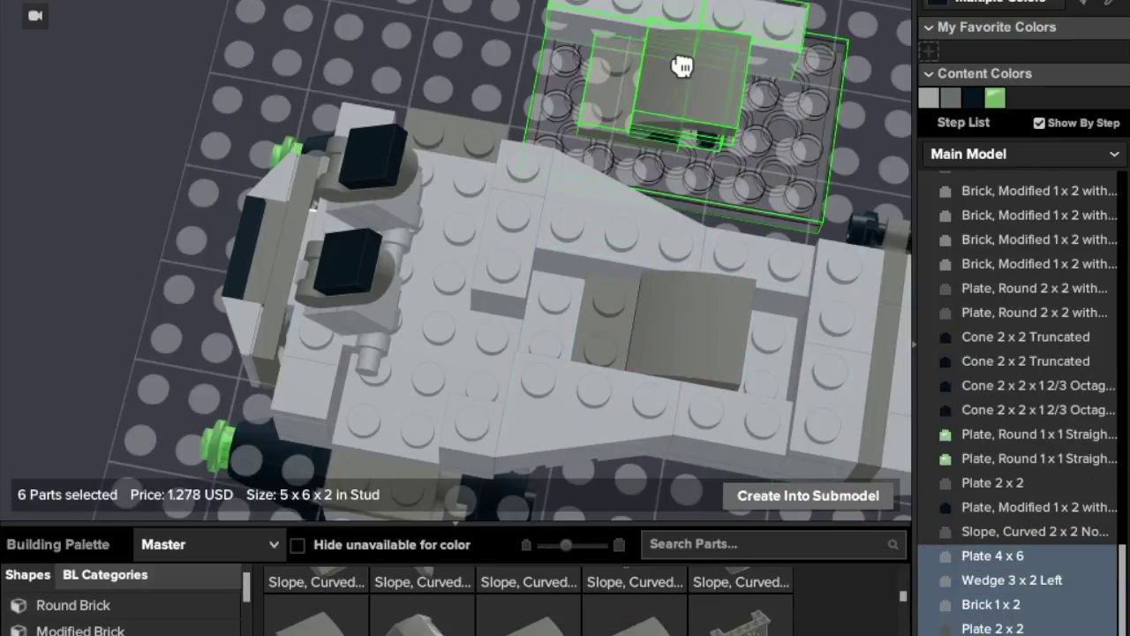
pyautogui.press('Escape')
pyautogui.moveTo(680, 332); pyautogui.dragTo(632, 333)
# Check Step 17 of the finished model and search the part library for "bar holder"
pyautogui.moveTo(709, 81); pyautogui.dragTo(716, 21, button='right')
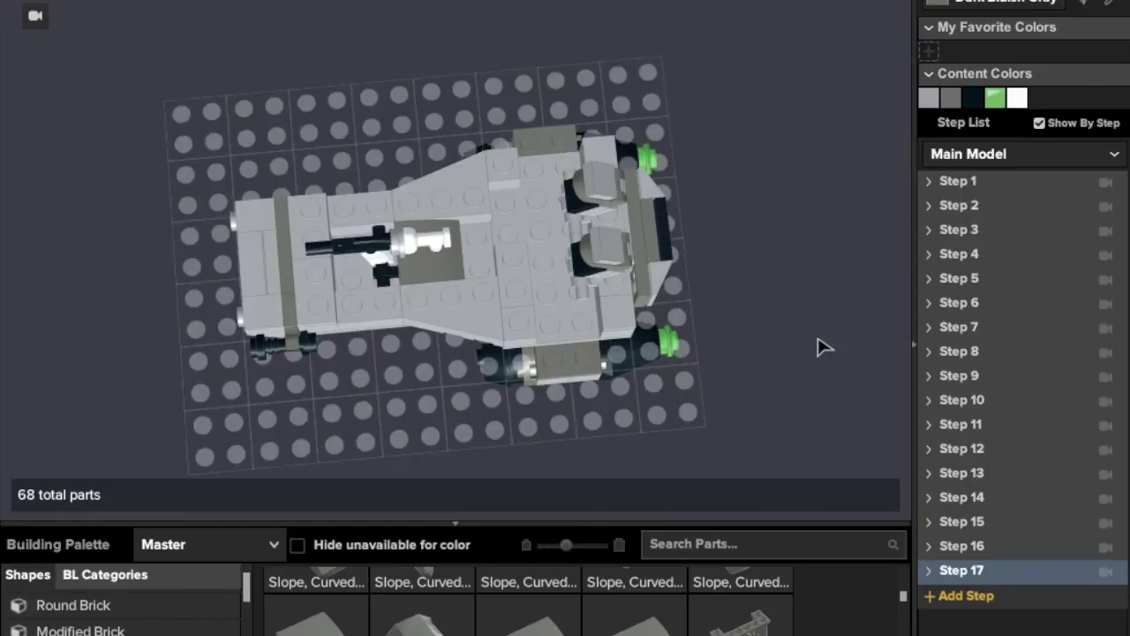
pyautogui.moveTo(819, 346); pyautogui.dragTo(815, 270, button='right')
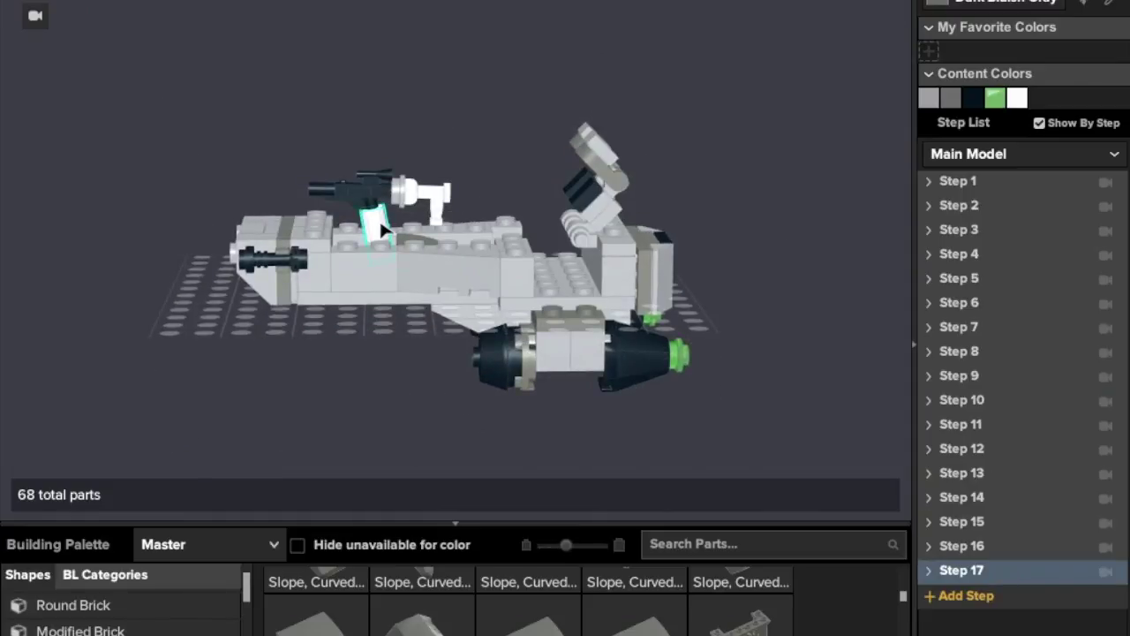
pyautogui.click(928, 572)
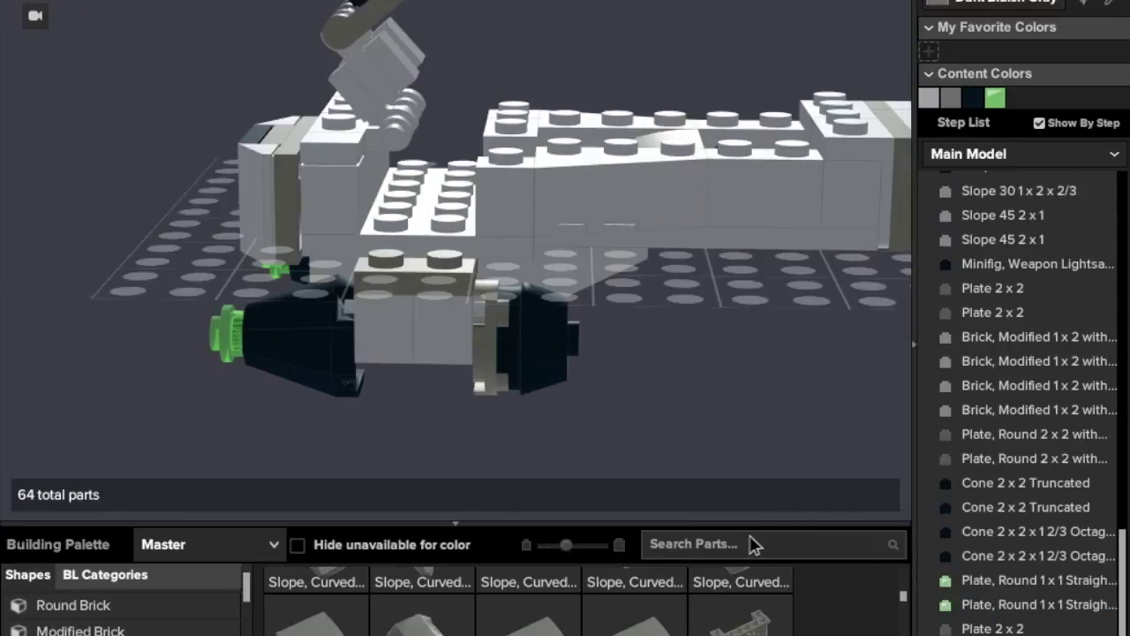
pyautogui.click(751, 544)
pyautogui.write('bar')
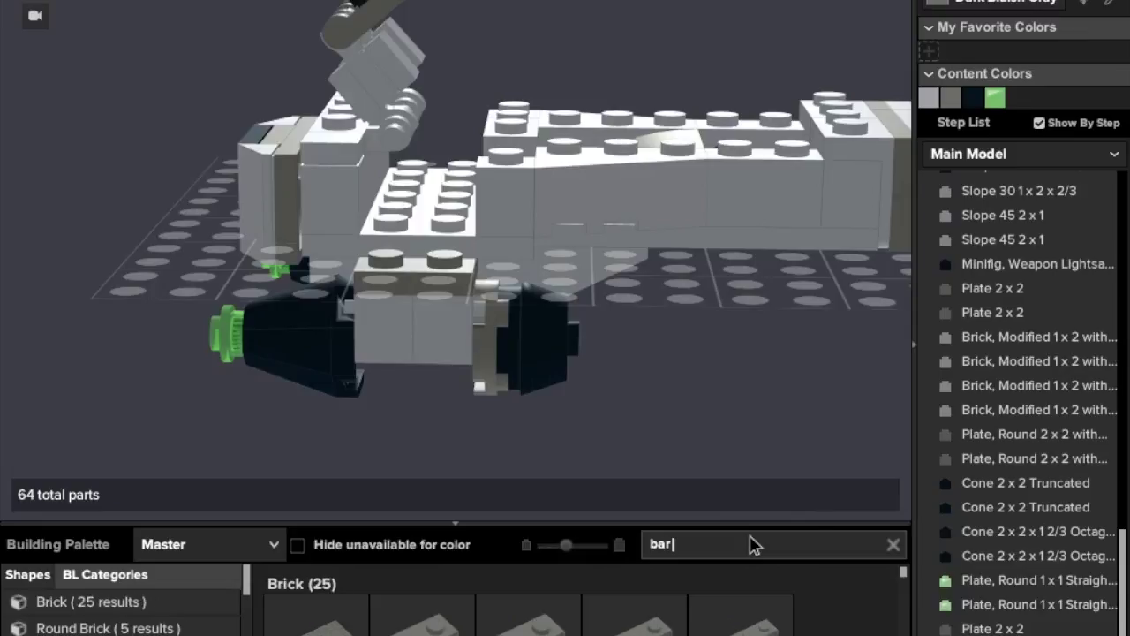
pyautogui.write(' holl')
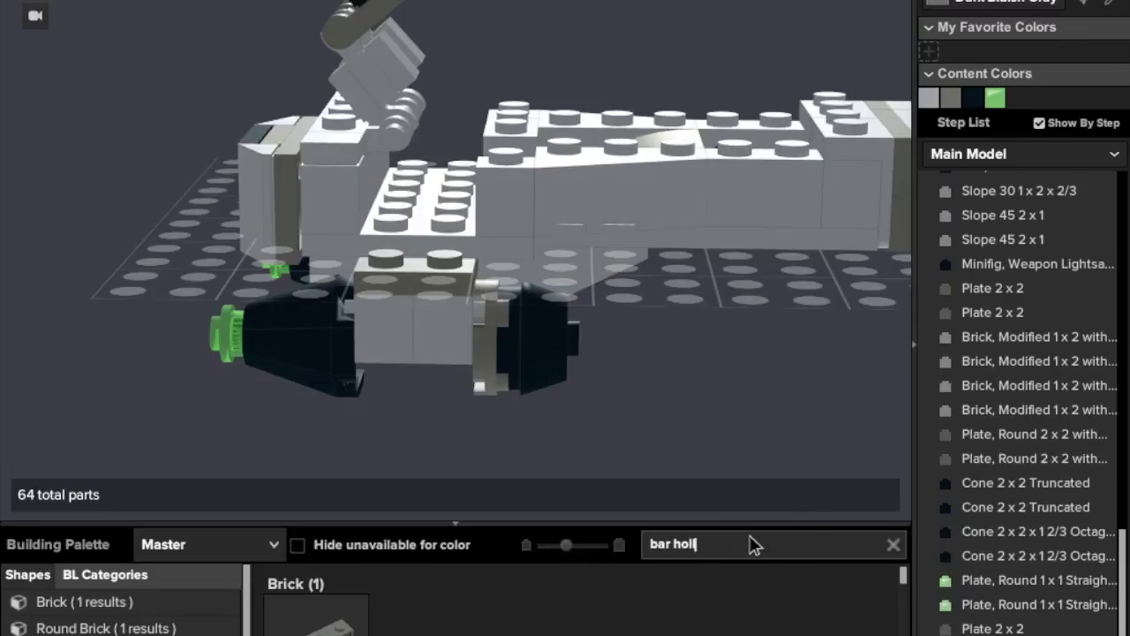
pyautogui.press('BackSpace')
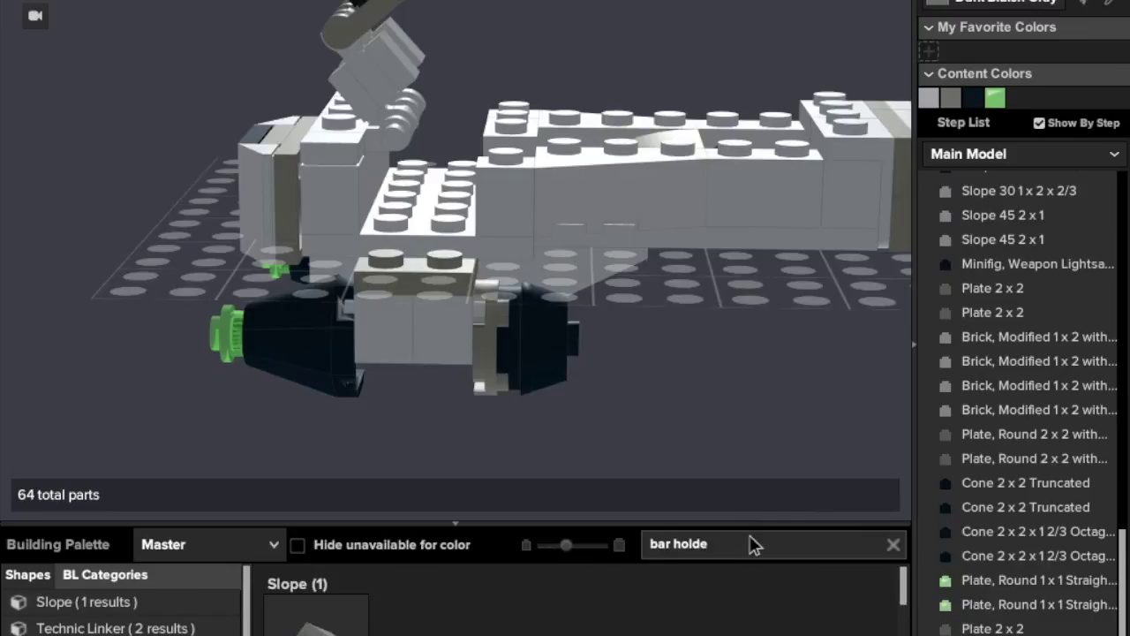
pyautogui.scroll(-7, 578, 601)
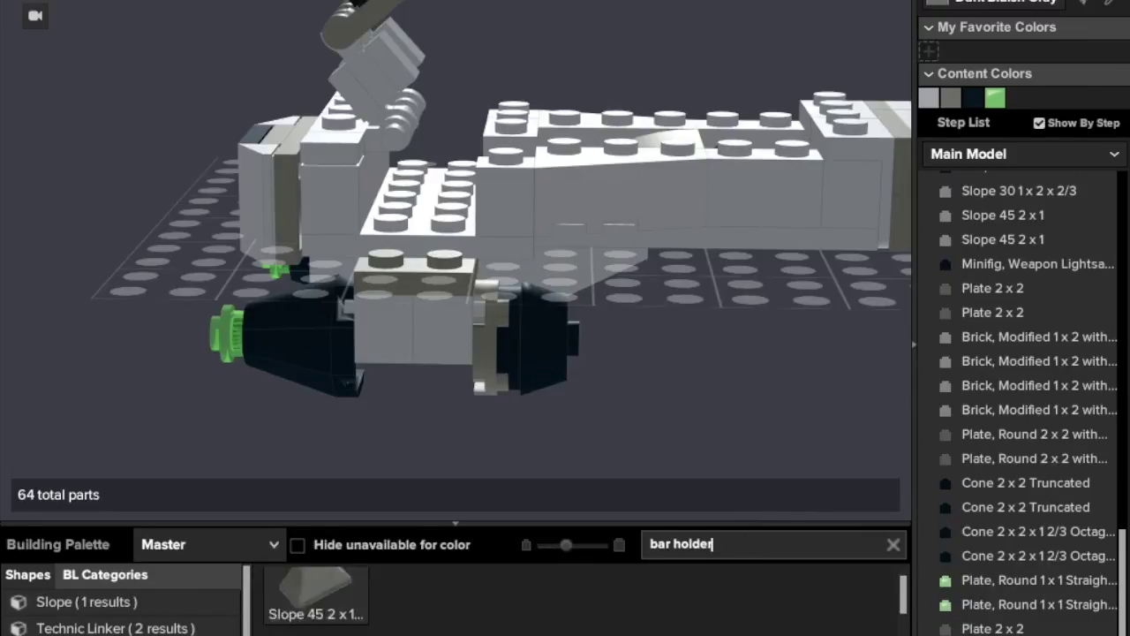
pyautogui.scroll(2, 578, 600)
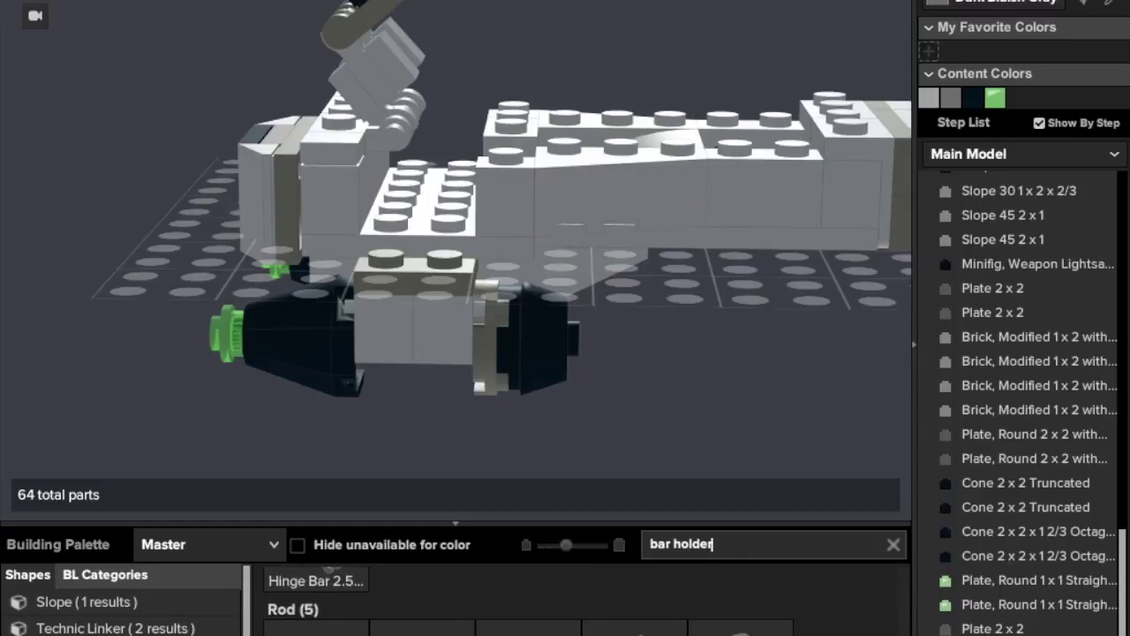
# Set the color to White and clip a Bar Holder with Clip upright onto the black handle in front of the curved slope
pyautogui.click(1000, 16)
pyautogui.click(938, 86)
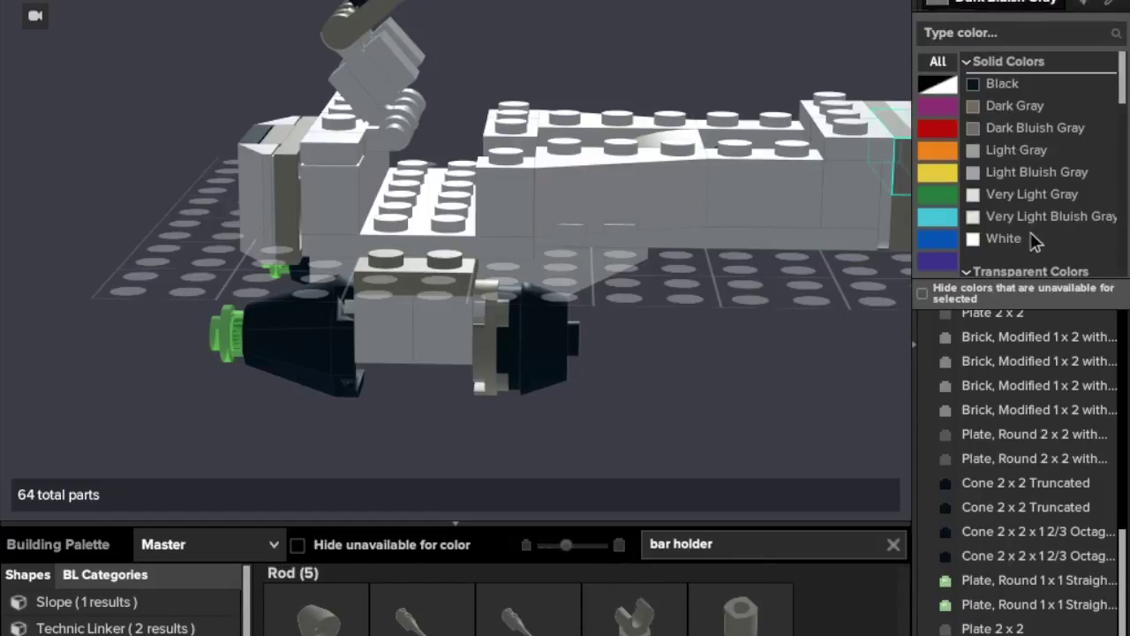
pyautogui.click(1031, 239)
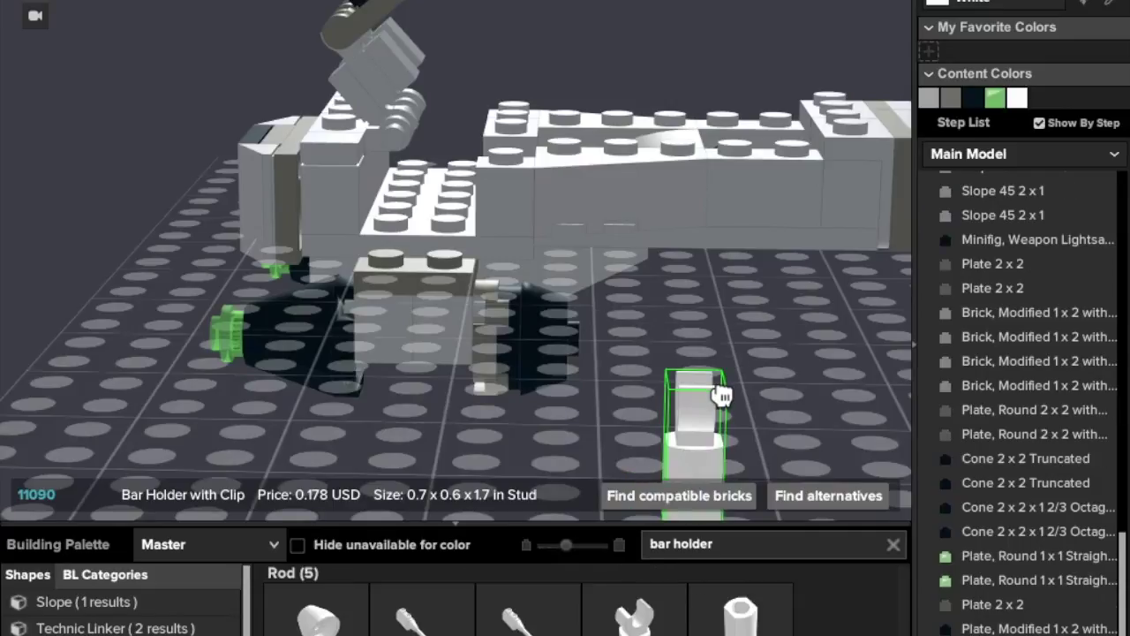
pyautogui.press('Down')
pyautogui.press('Down')
pyautogui.press('Right')
pyautogui.moveTo(721, 396); pyautogui.dragTo(722, 449, button='right')
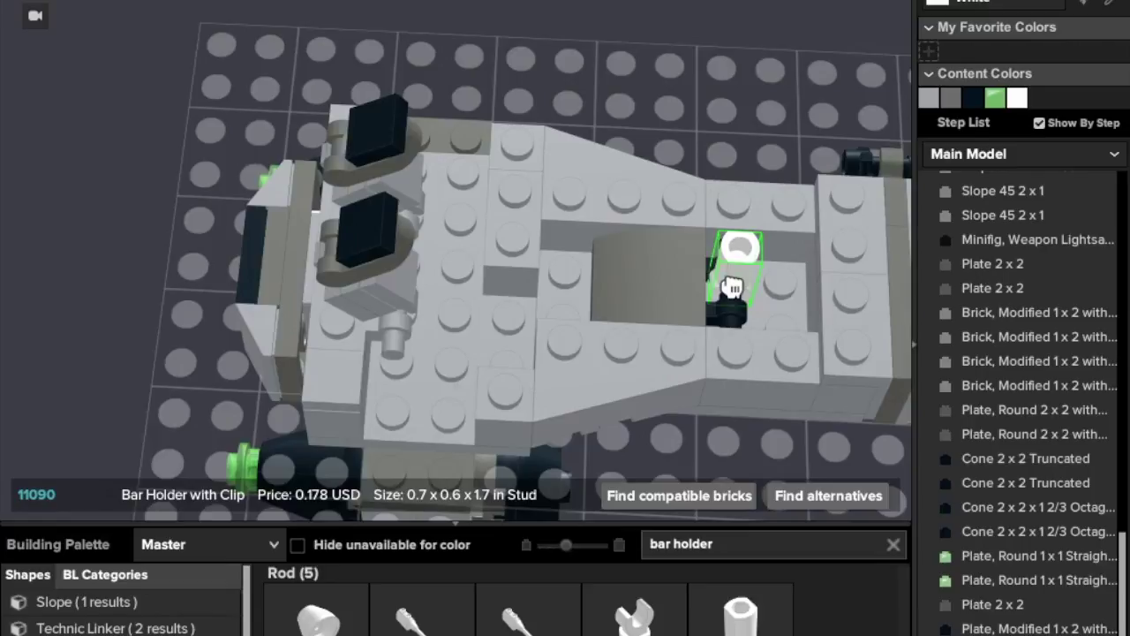
pyautogui.moveTo(732, 286); pyautogui.dragTo(290, 313, button='right')
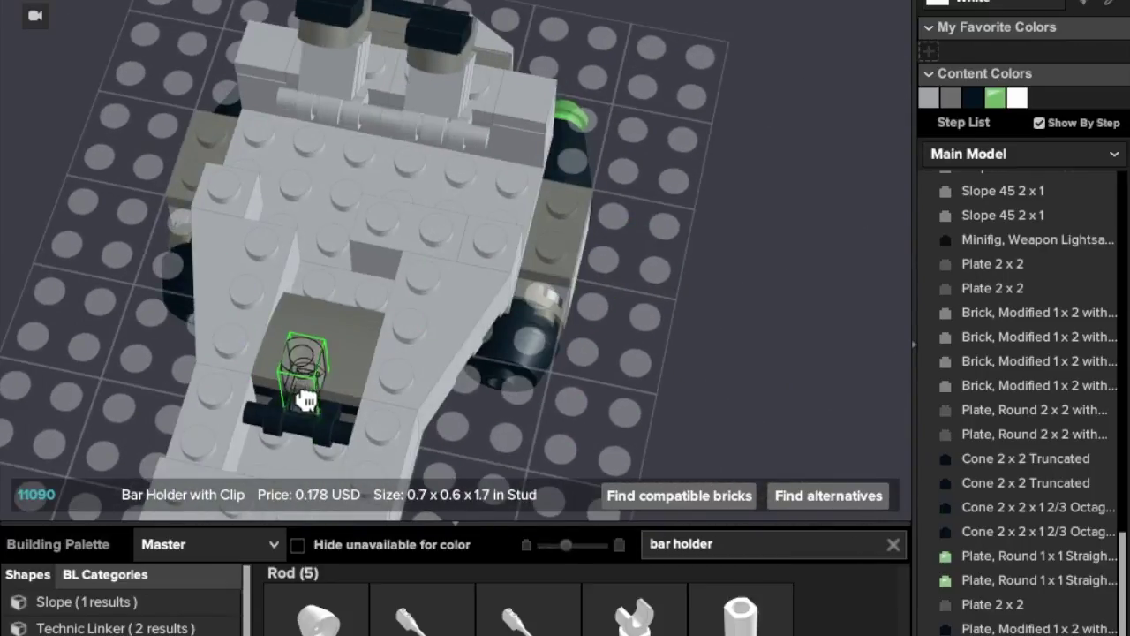
pyautogui.click(305, 404)
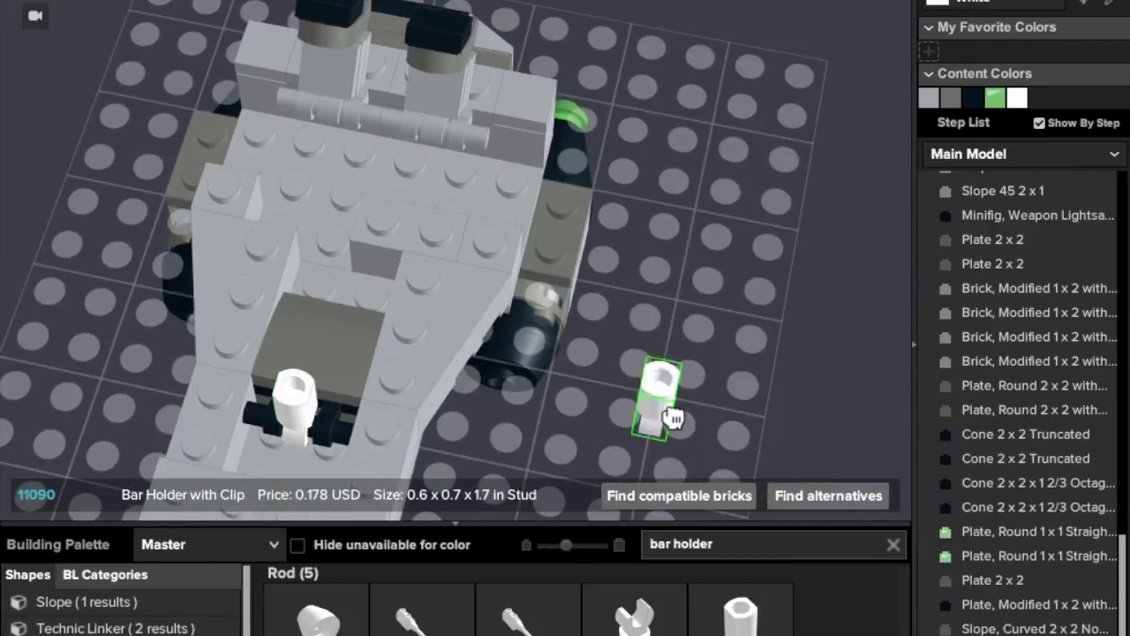
# Search the part library for "blaster", set the color to Black and mount a Minifig Weapon Gun Blaster on top of the white bar holder
pyautogui.press('Escape')
pyautogui.moveTo(669, 419); pyautogui.dragTo(730, 402, button='right')
pyautogui.moveTo(730, 403); pyautogui.dragTo(616, 322, button='middle')
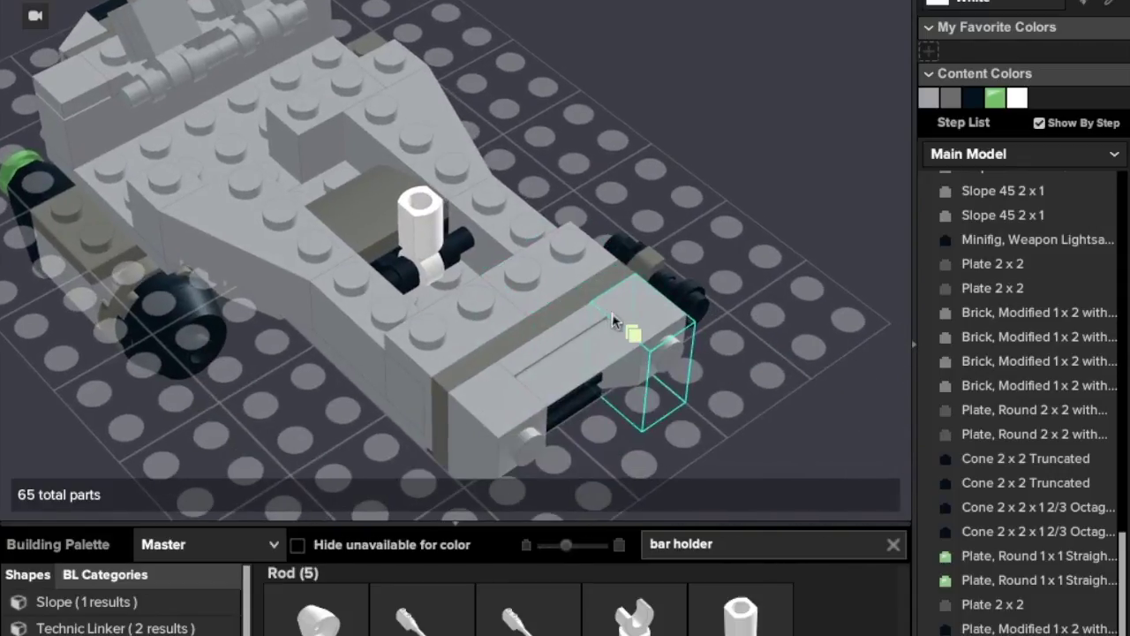
pyautogui.click(893, 544)
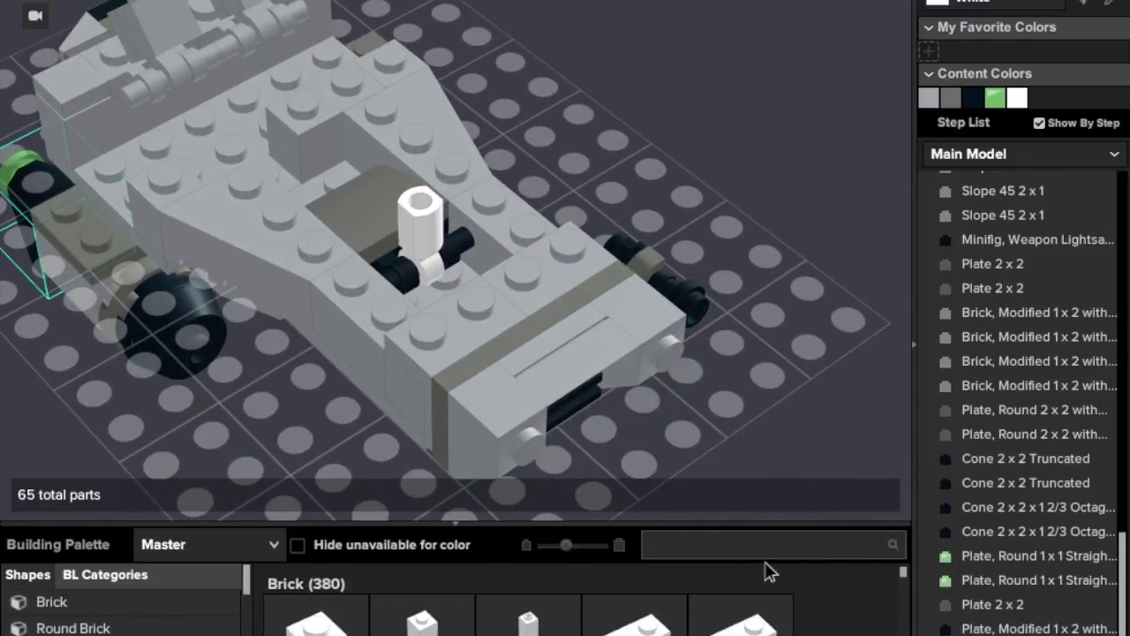
pyautogui.write('blaster')
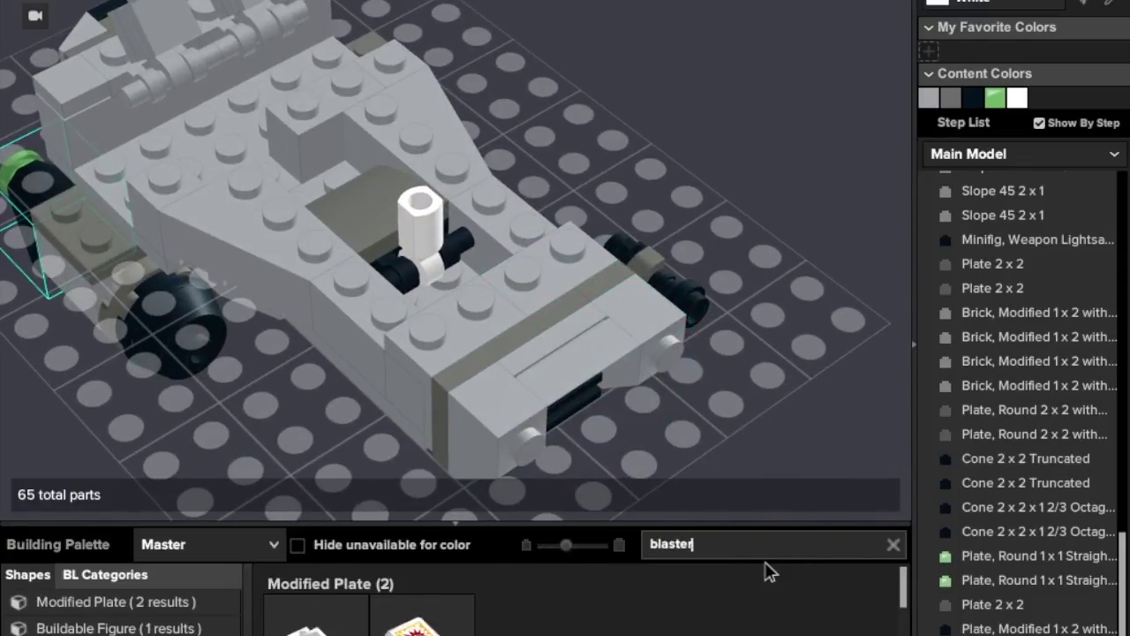
pyautogui.scroll(-4, 765, 563)
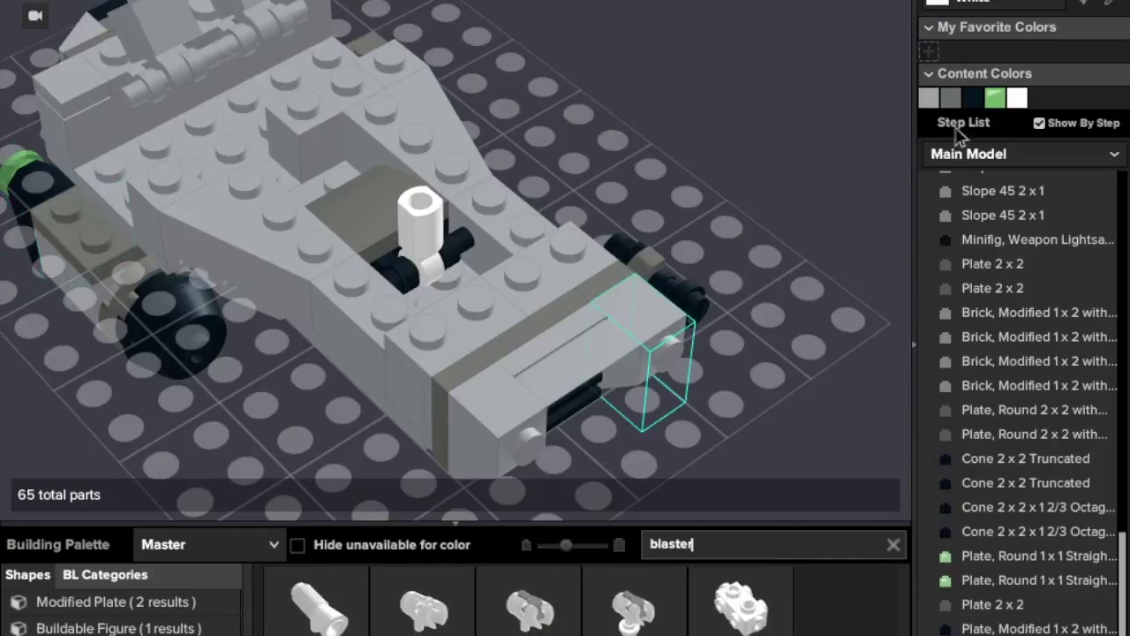
pyautogui.click(975, 92)
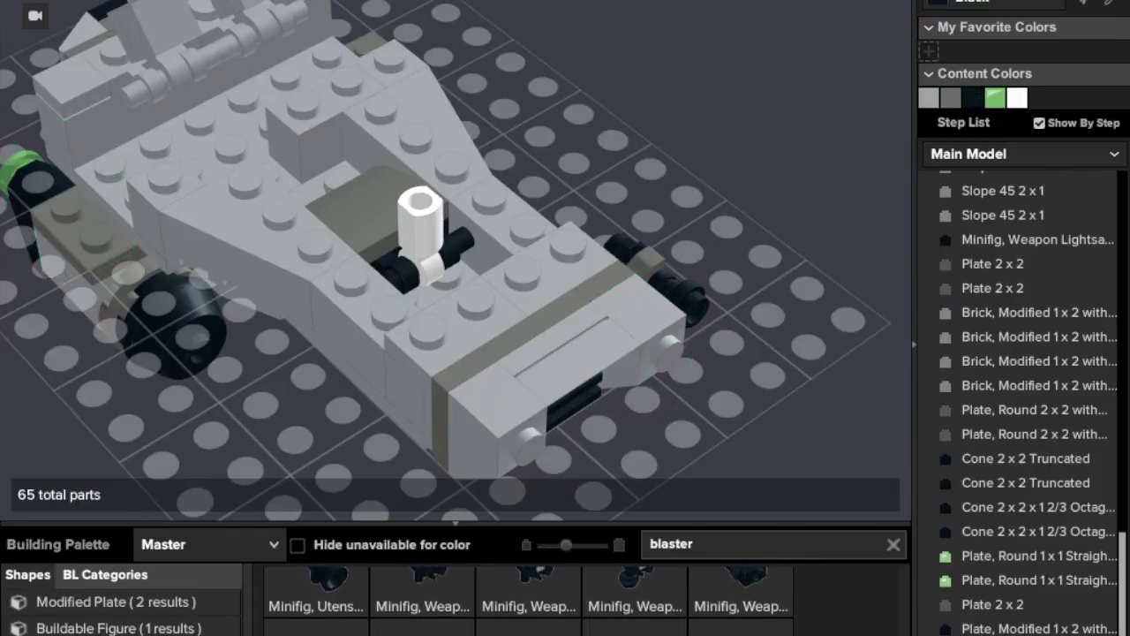
pyautogui.moveTo(441, 609); pyautogui.dragTo(433, 196)
pyautogui.press('Escape')
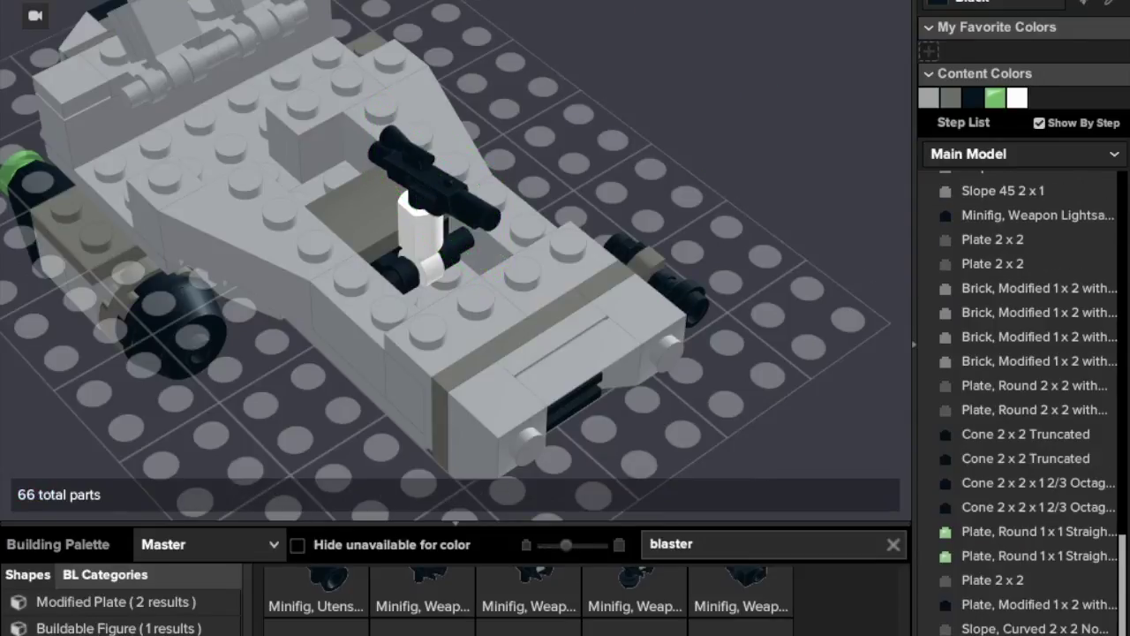
# Attach a Light Bluish Gray Plate, Round 1 x 1 with Open Stud, turned on its side, to the rear end of the blaster
pyautogui.moveTo(621, 121); pyautogui.dragTo(791, 501, button='right')
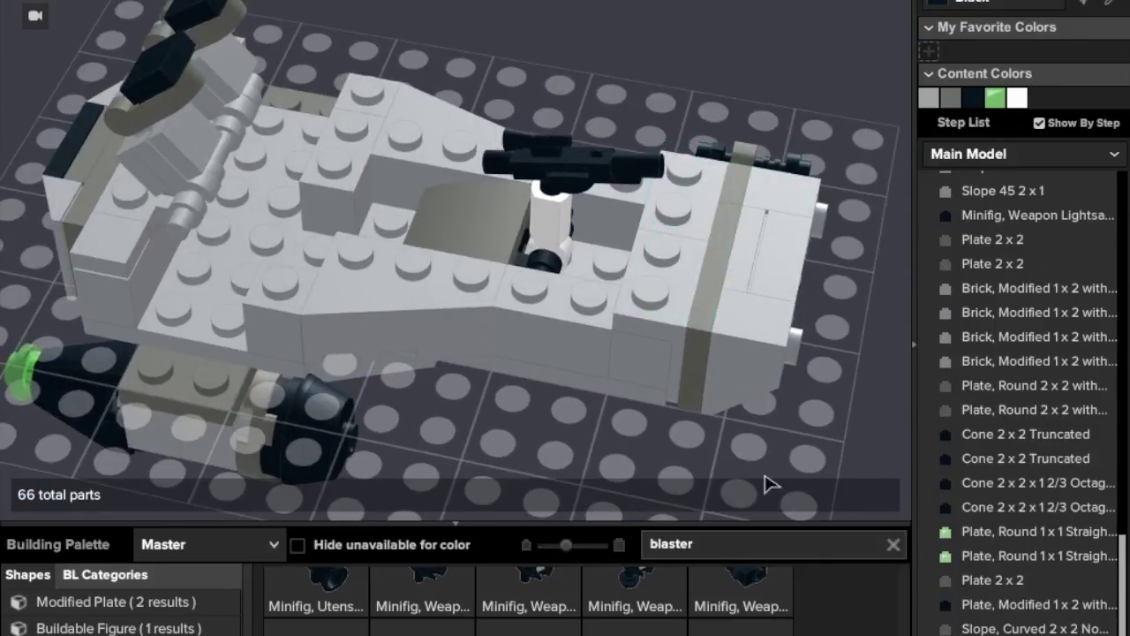
pyautogui.click(893, 545)
pyautogui.click(1017, 97)
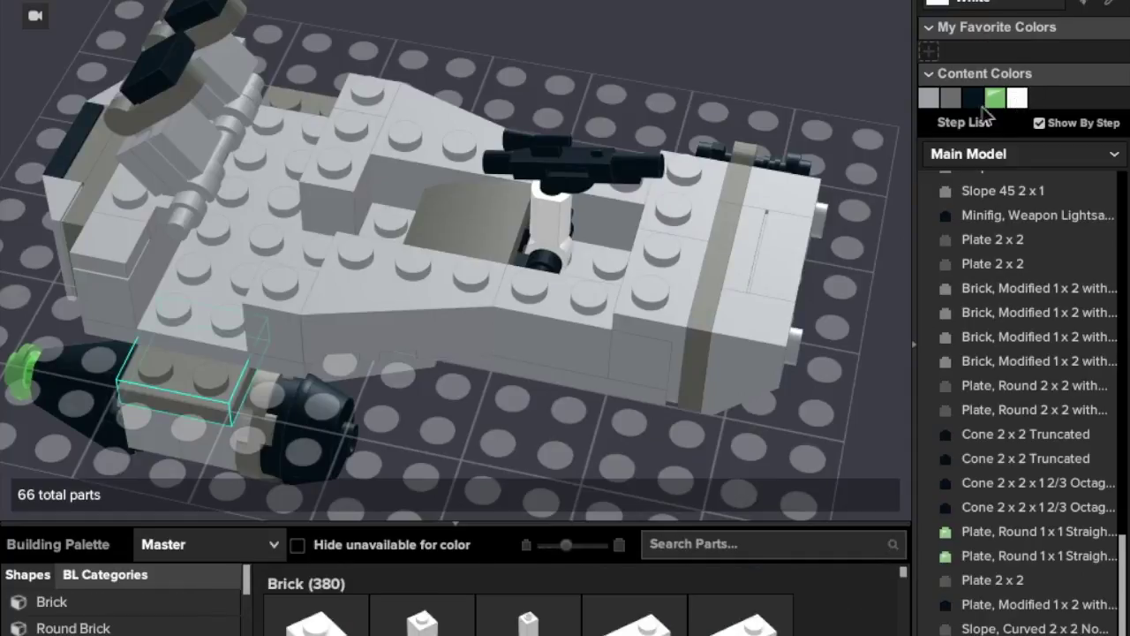
pyautogui.click(928, 98)
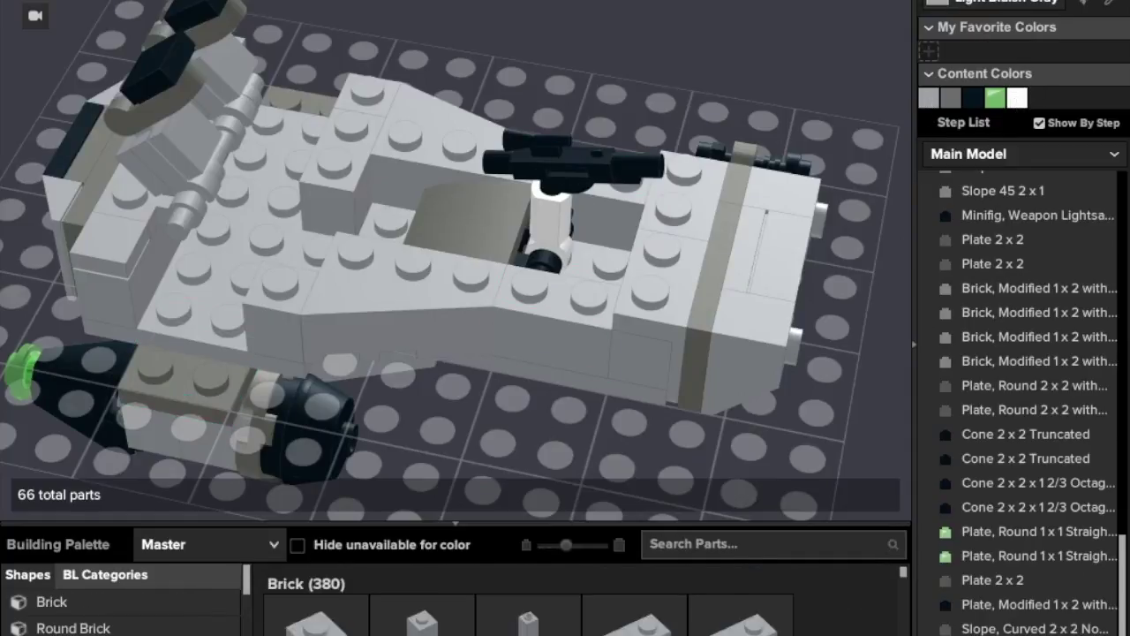
pyautogui.scroll(-2, 121, 618)
pyautogui.click(53, 634)
pyautogui.scroll(-1, 121, 618)
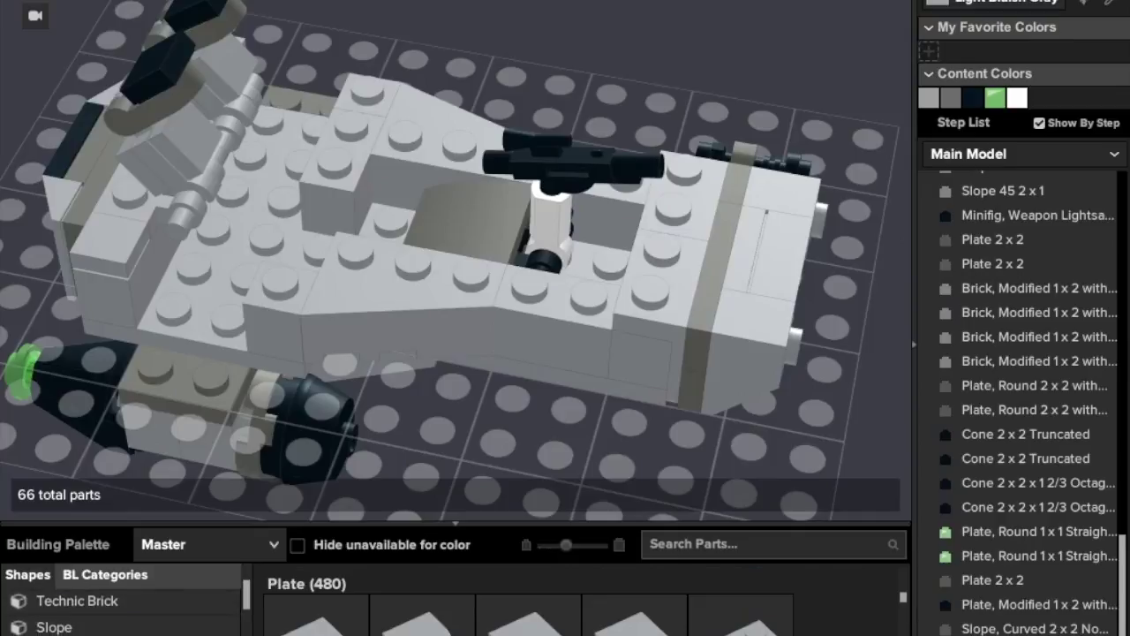
pyautogui.scroll(-2, 583, 609)
pyautogui.click(740, 618)
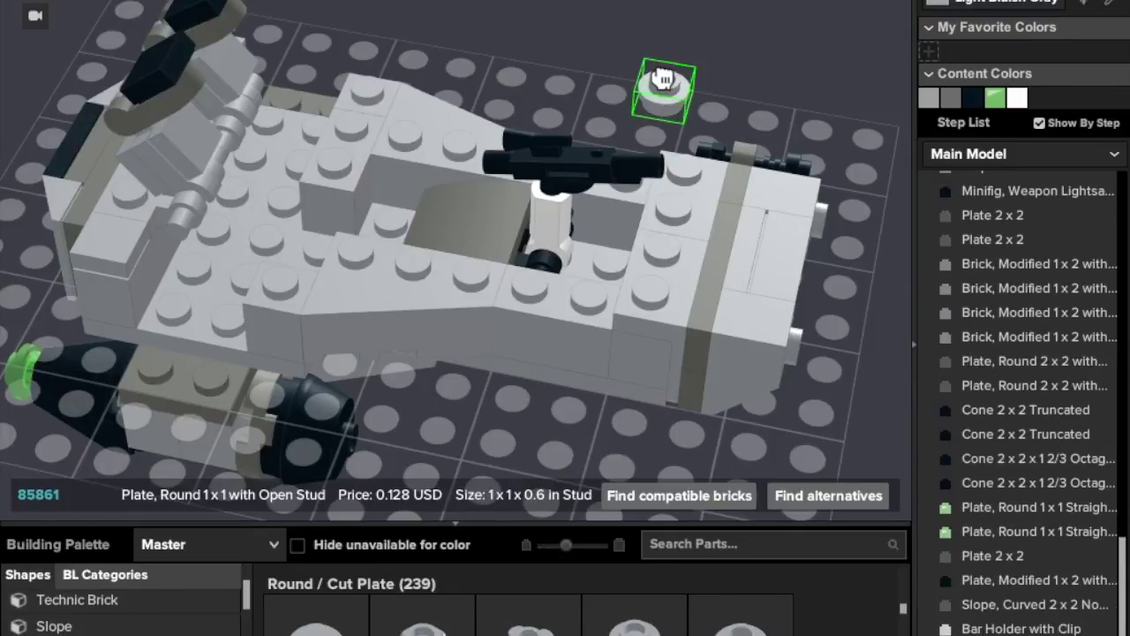
pyautogui.press('Up')
pyautogui.moveTo(663, 78); pyautogui.dragTo(475, 157)
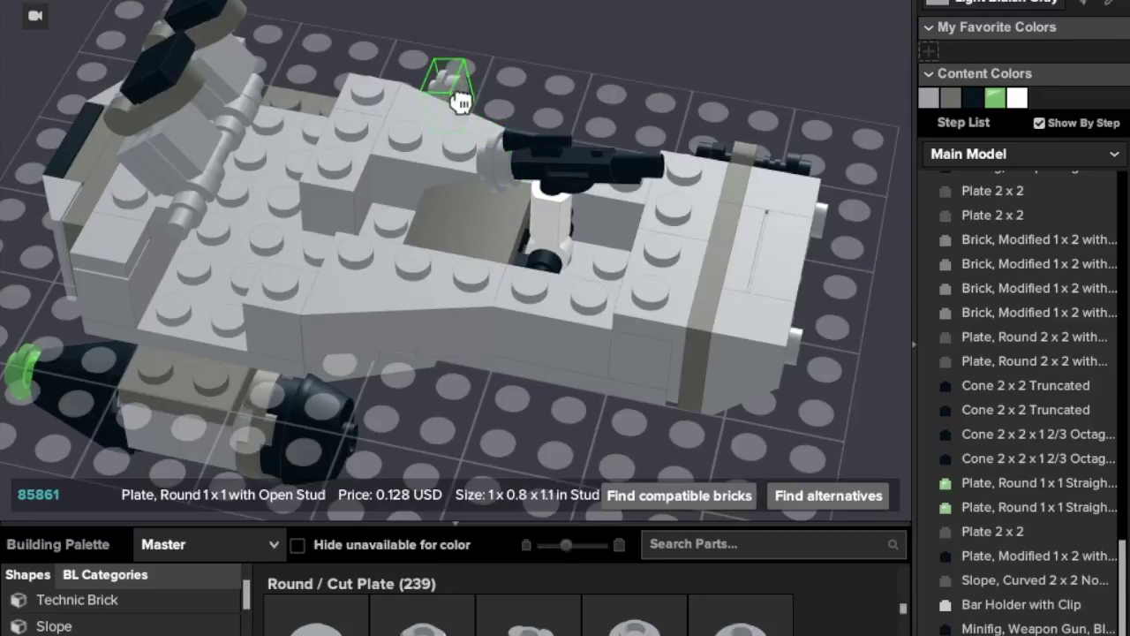
pyautogui.press('c')
pyautogui.moveTo(457, 97); pyautogui.dragTo(473, 72, button='right')
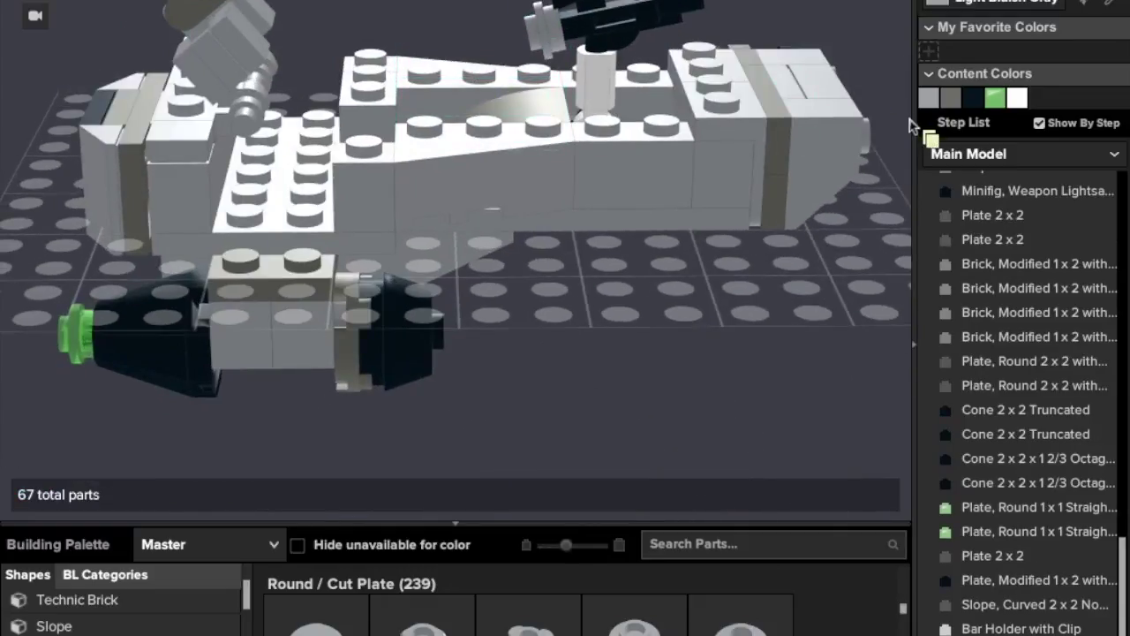
# Set the color to White and attach a Tap 1 x 1 to the round plate behind the blaster, its spout pointing down
pyautogui.click(1017, 99)
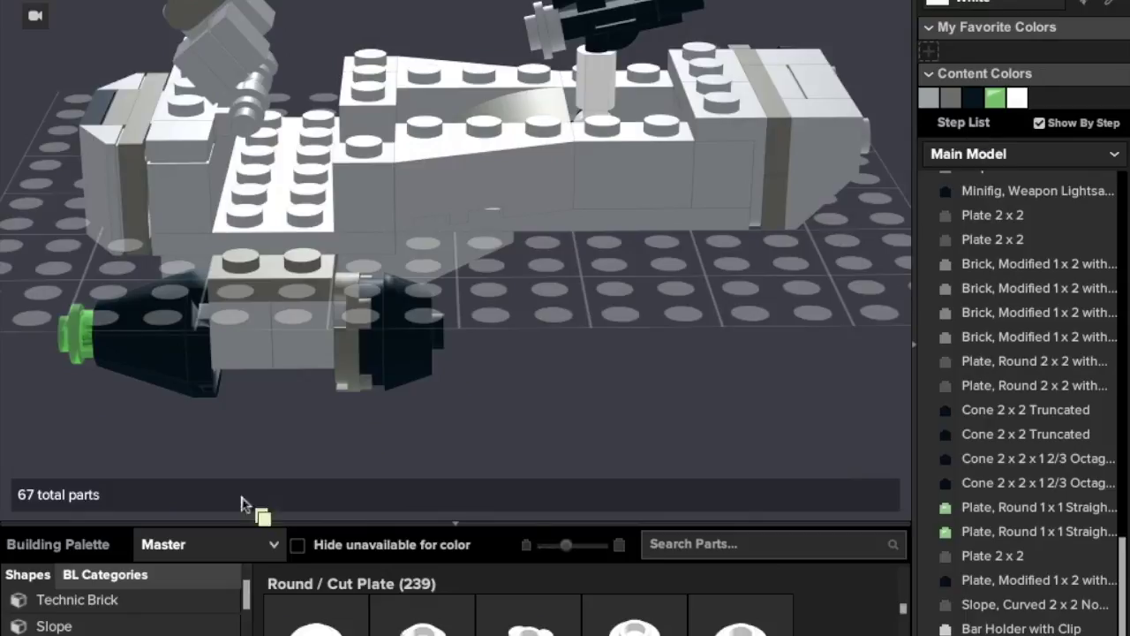
pyautogui.scroll(-2, 132, 622)
pyautogui.scroll(-1, 124, 609)
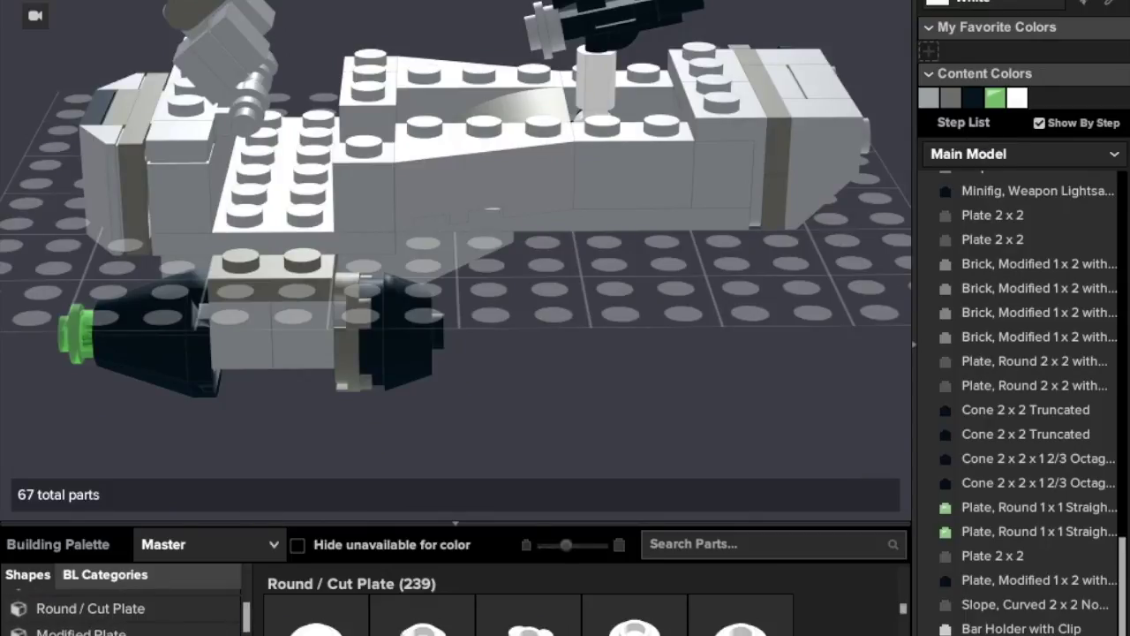
pyautogui.click(106, 633)
pyautogui.press('space')
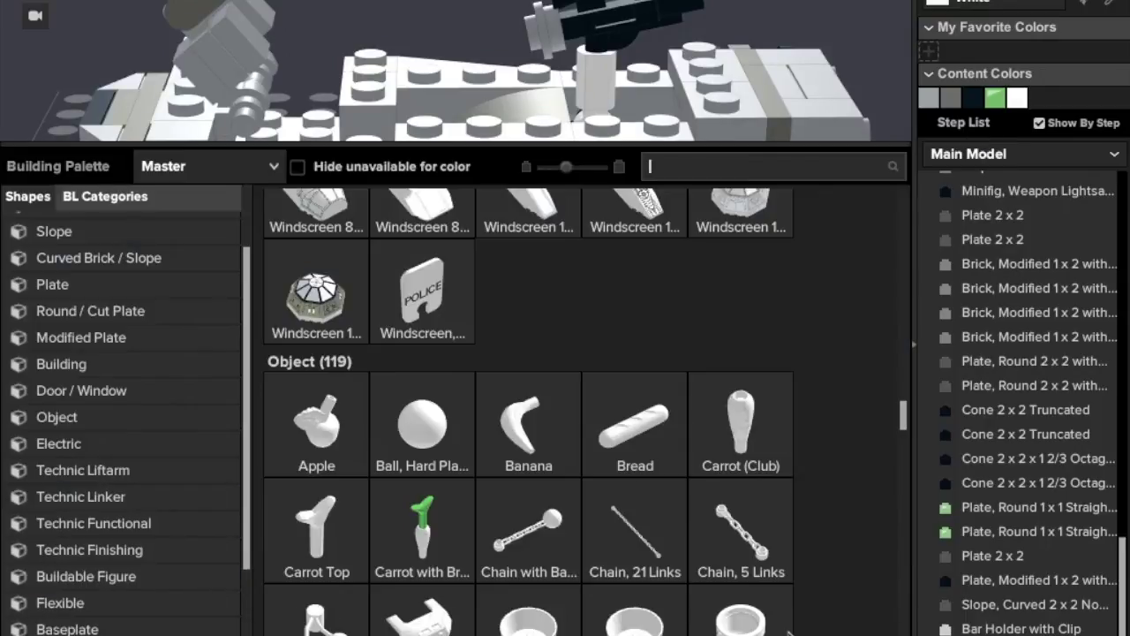
pyautogui.scroll(-5, 563, 501)
pyautogui.click(530, 468)
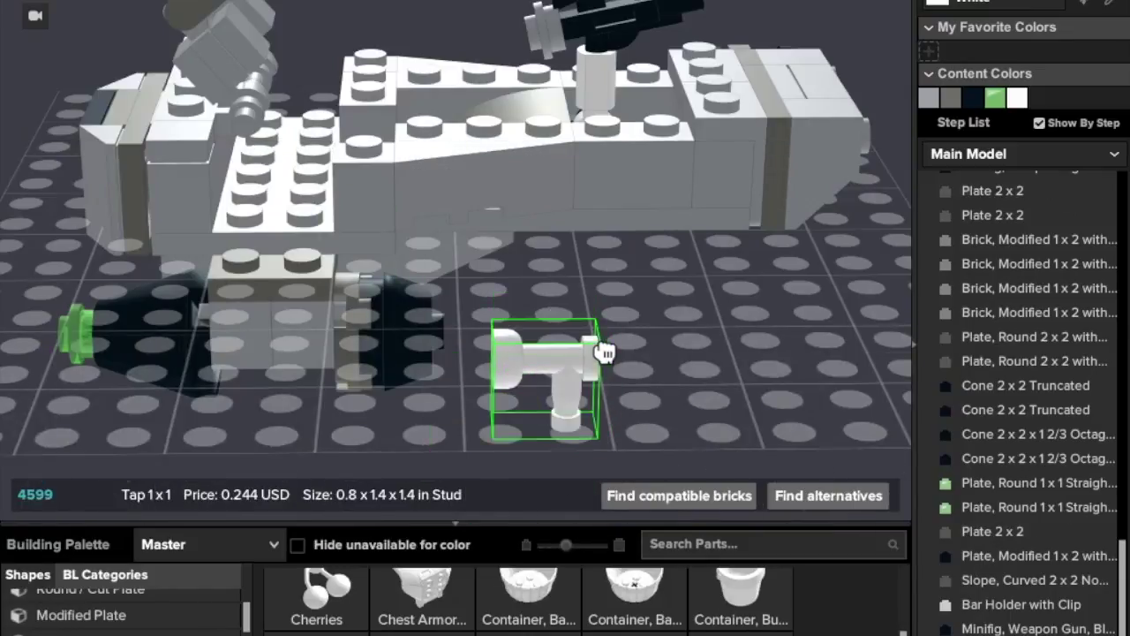
pyautogui.click(497, 51)
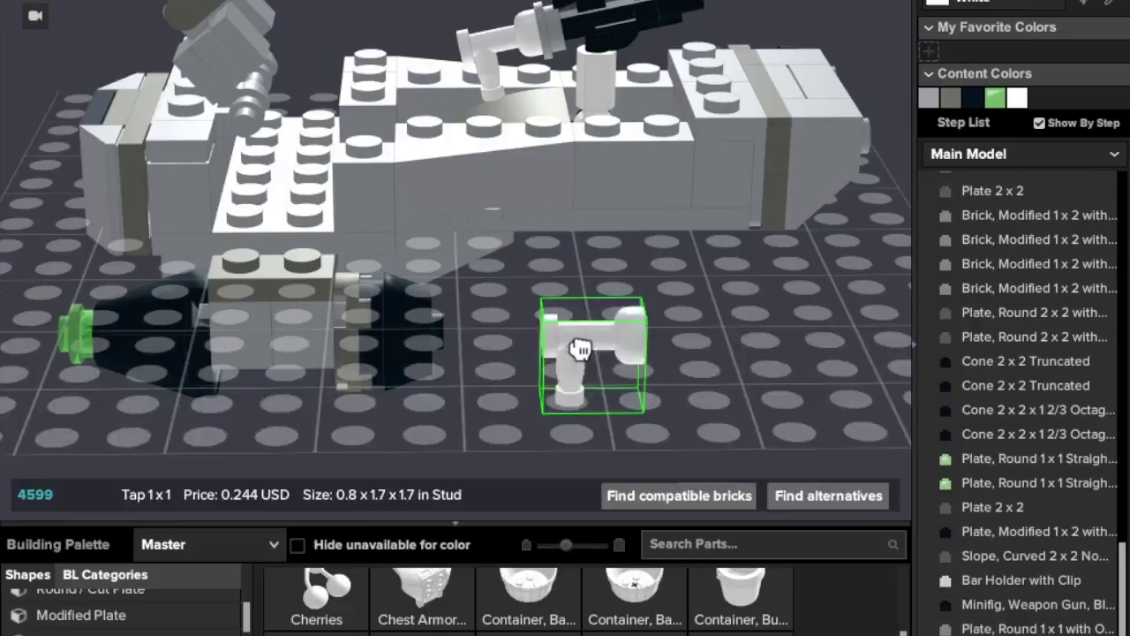
pyautogui.press('Escape')
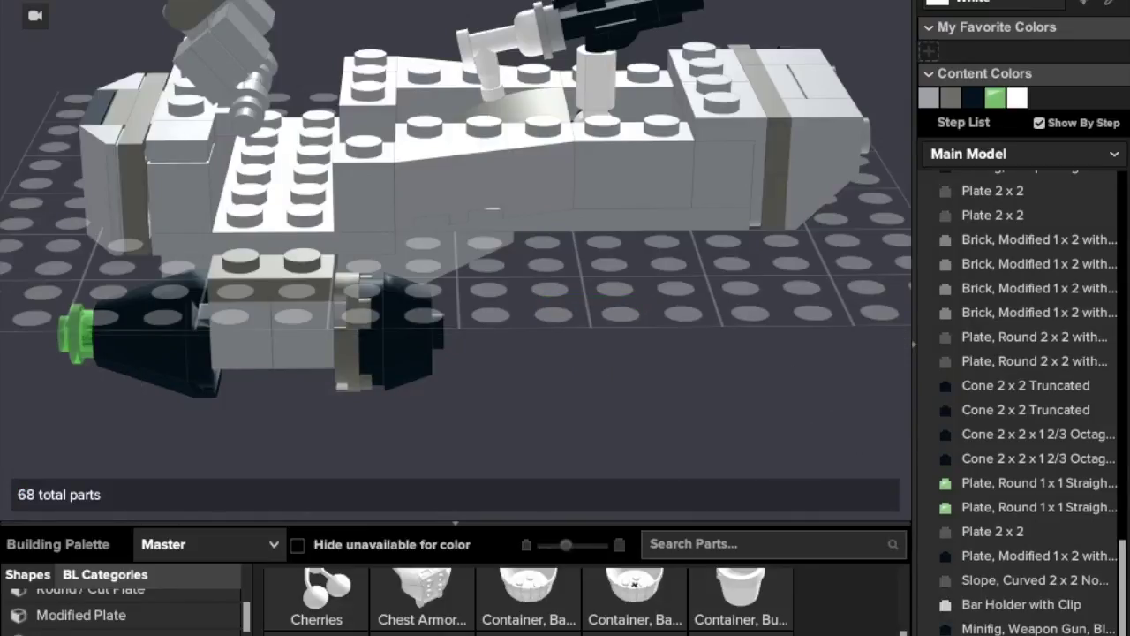
# Tilt the bar holder, blaster, round plate and tap together about the black handle until the blaster is level
pyautogui.click(604, 92)
pyautogui.keyDown('shift'); pyautogui.click(601, 137); pyautogui.keyUp('shift')
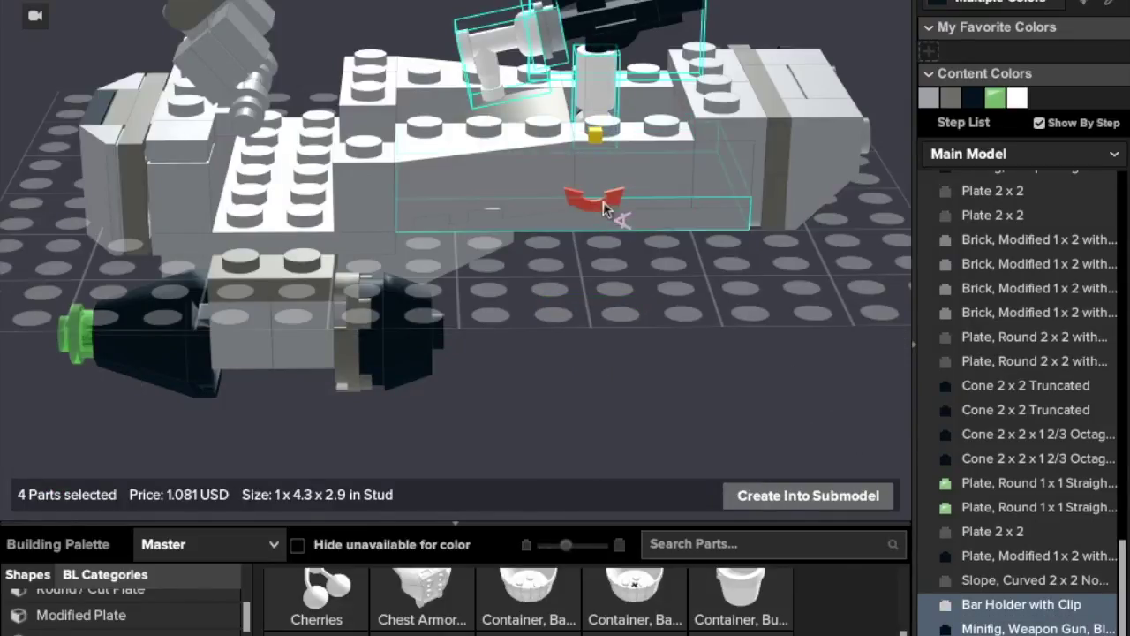
pyautogui.moveTo(603, 198); pyautogui.dragTo(590, 208)
pyautogui.click(608, 287)
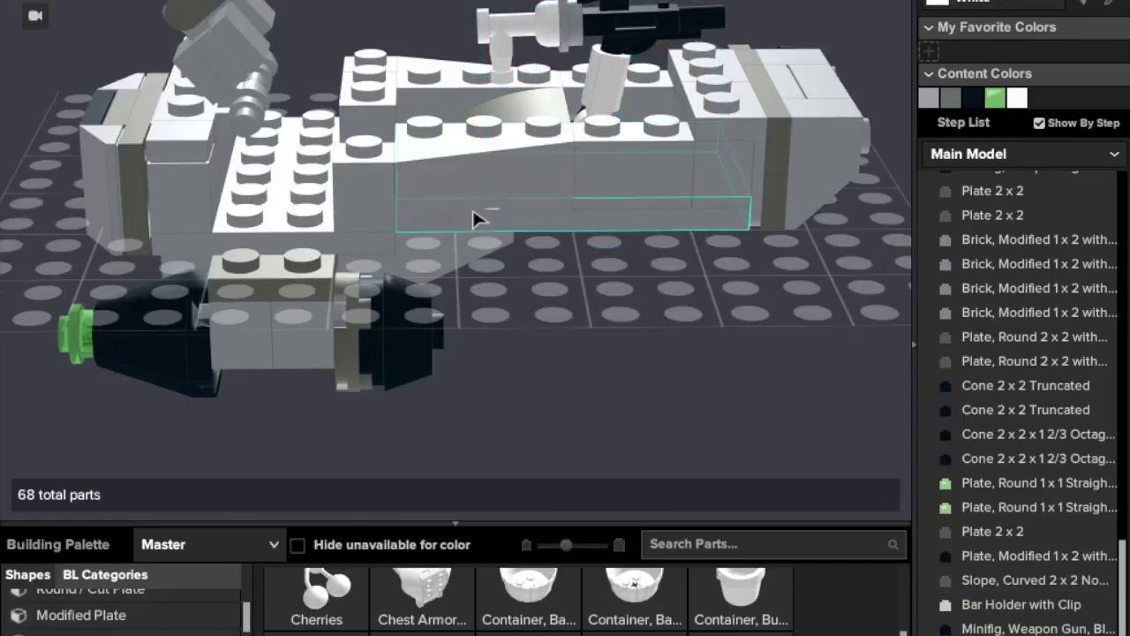
# Inspect the whole vehicle with its mounted blaster from the side, the front and above
pyautogui.moveTo(562, 385); pyautogui.dragTo(538, 407, button='middle')
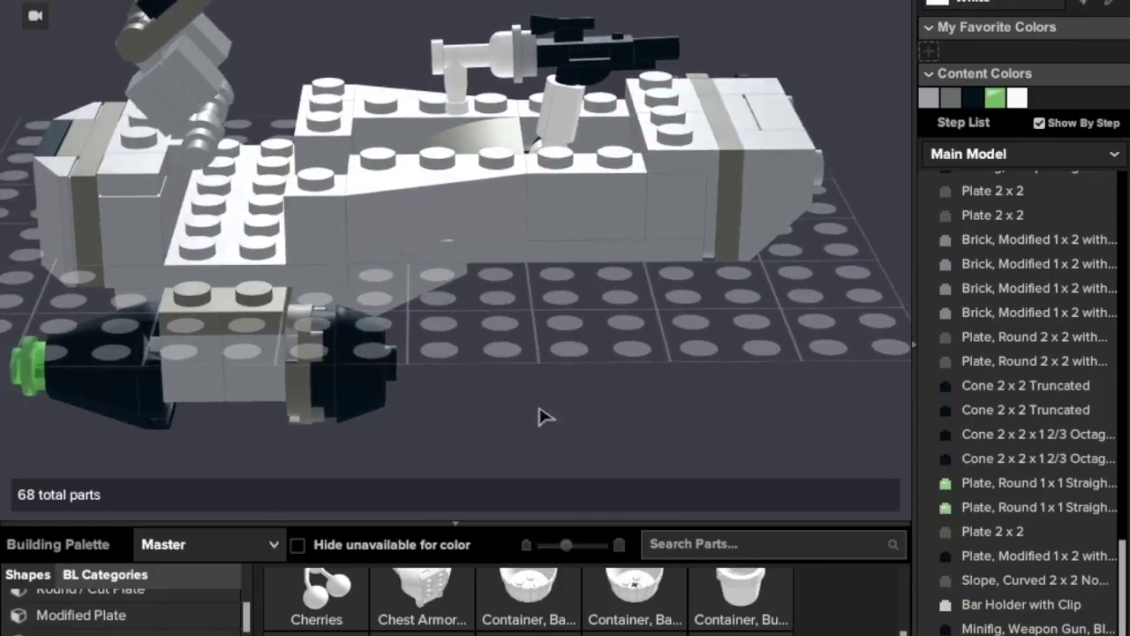
pyautogui.moveTo(538, 407); pyautogui.dragTo(614, 486, button='right')
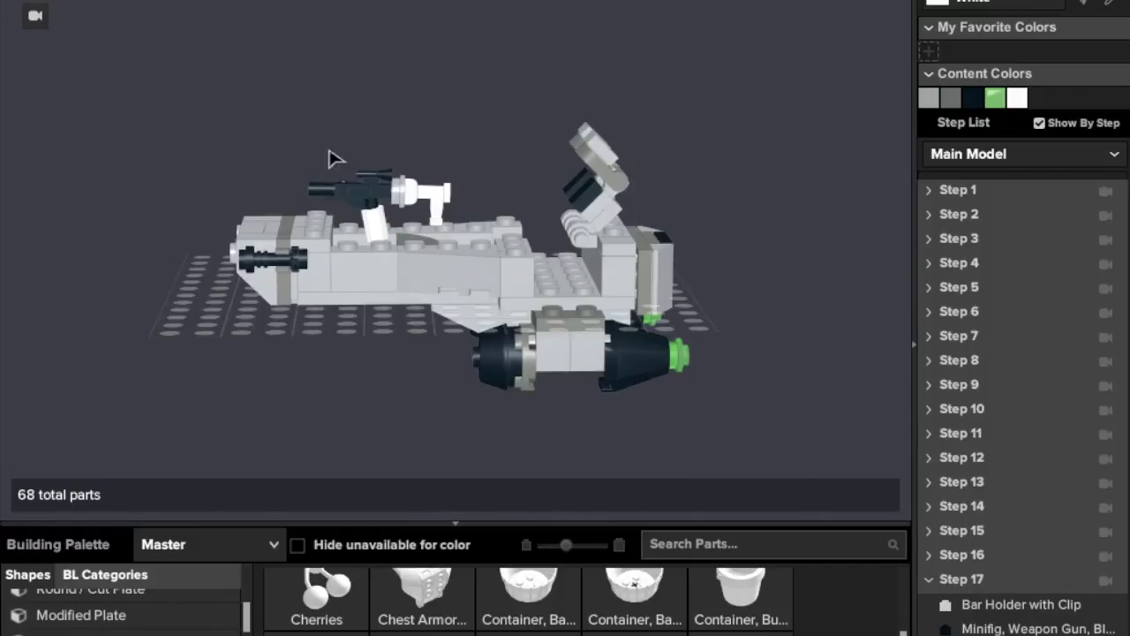
pyautogui.moveTo(174, 182); pyautogui.dragTo(250, 40, button='right')
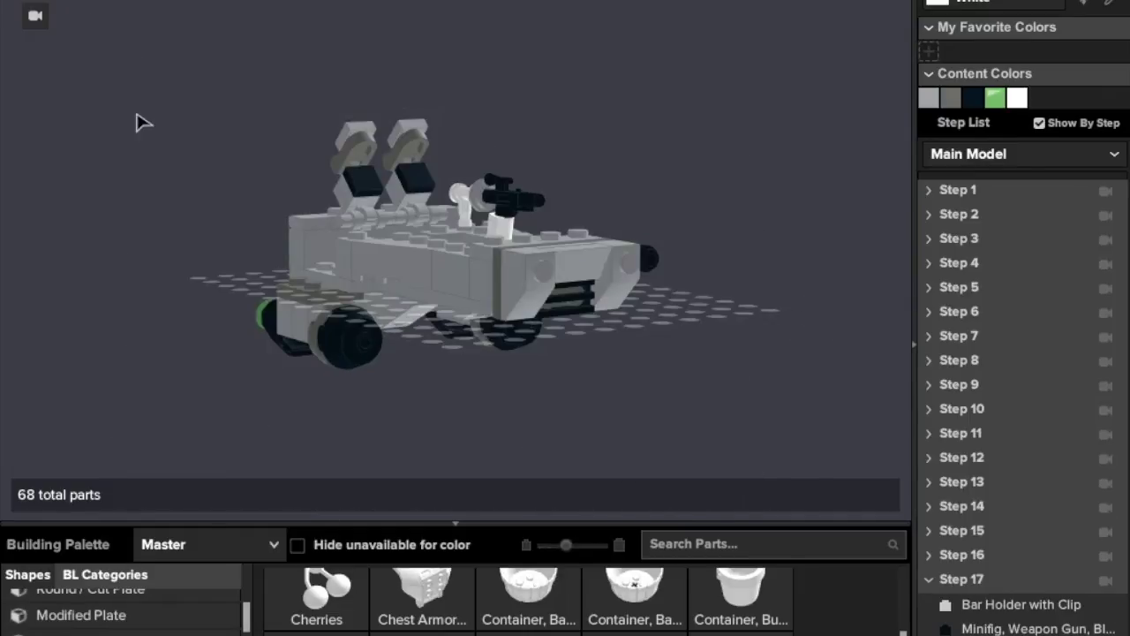
pyautogui.moveTo(136, 121); pyautogui.dragTo(51, 146, button='right')
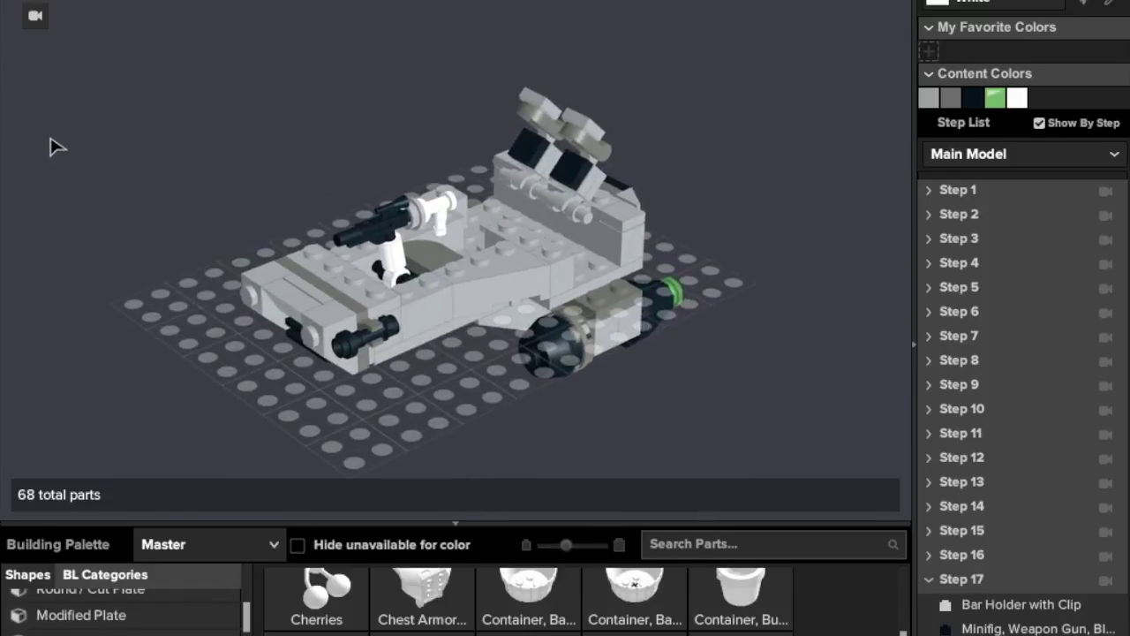